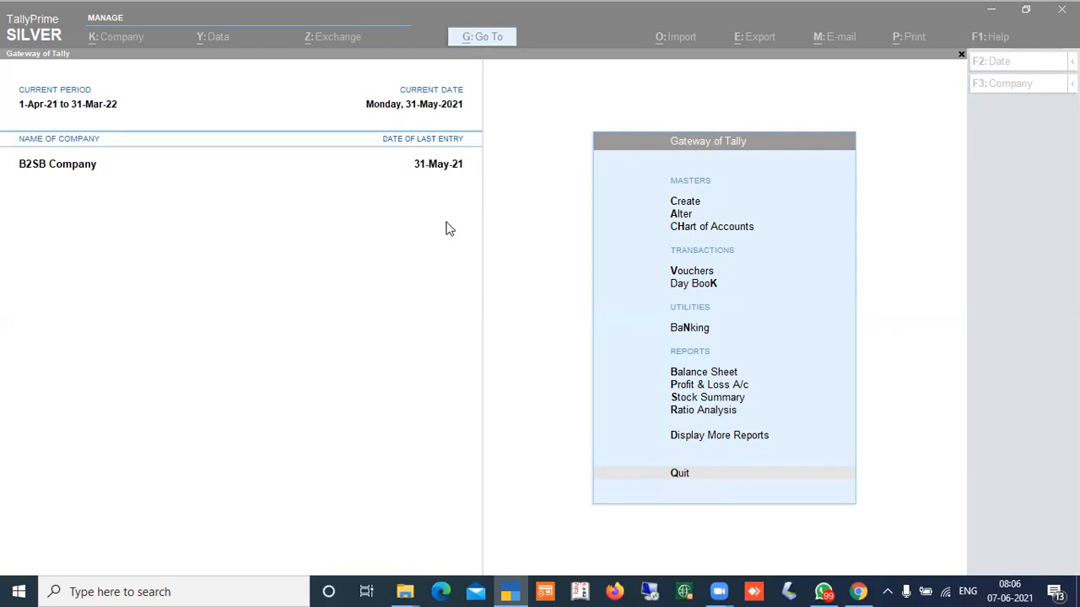
- Open the creation form for a new godown among the inventory masters
click(502, 314)
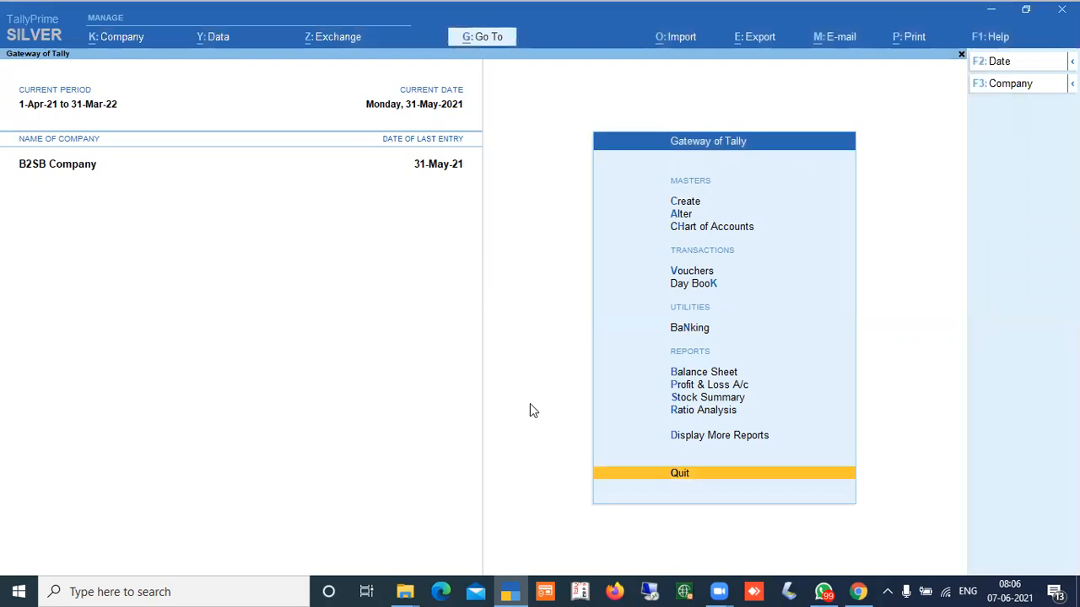
key(Up)
key(Up)
key(Up)
key(Up)
key(Up)
key(Up)
key(Up)
key(Up)
key(Up)
key(Up)
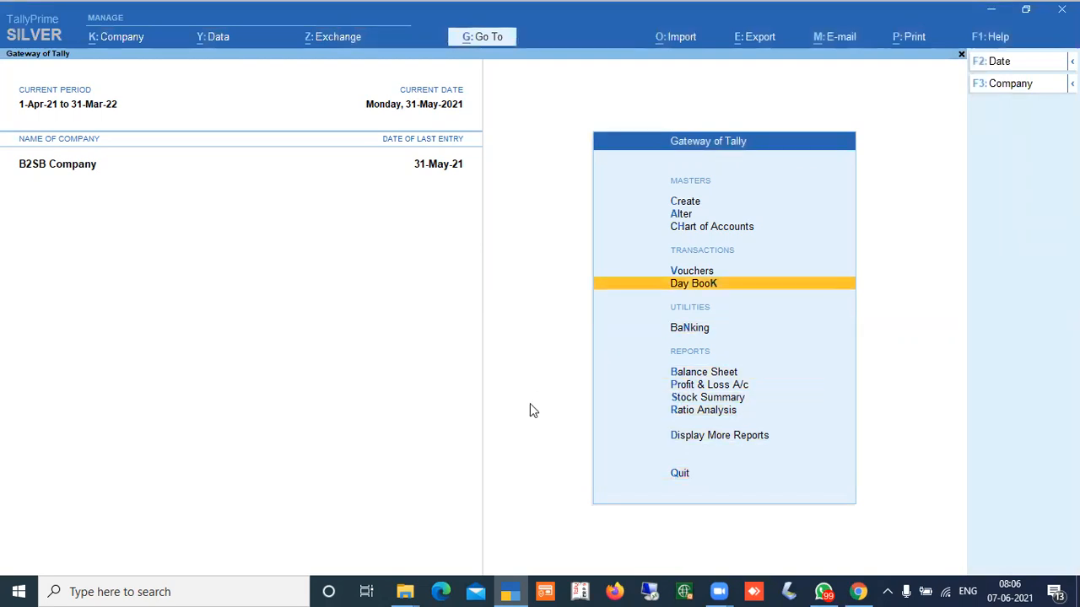
key(Up)
key(Return)
key(Down)
key(Down)
key(Down)
key(Down)
key(Down)
key(Down)
key(Down)
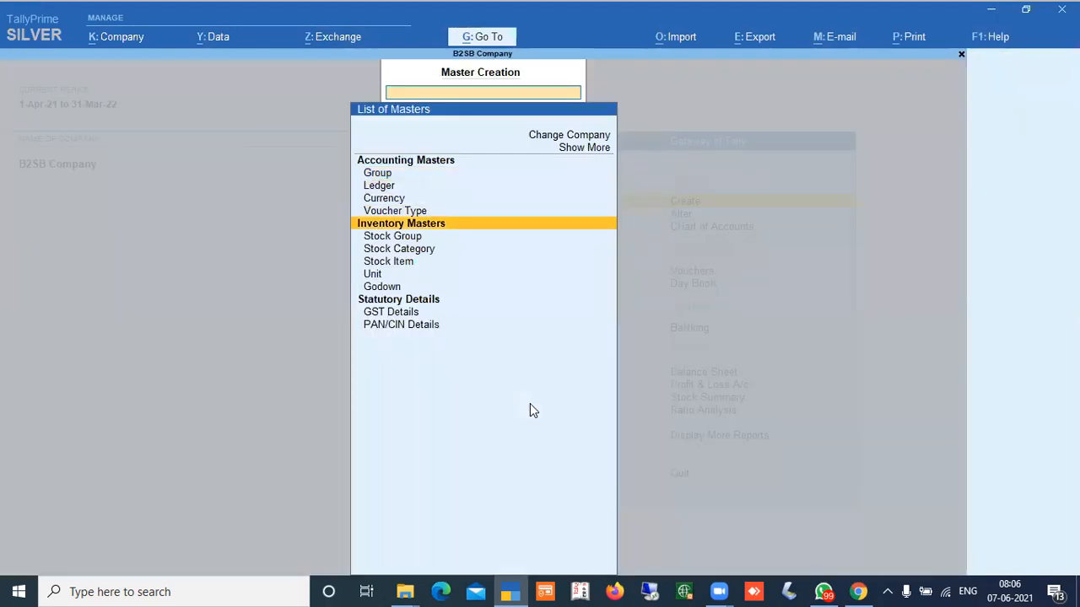
key(Down)
key(Down)
key(Return)
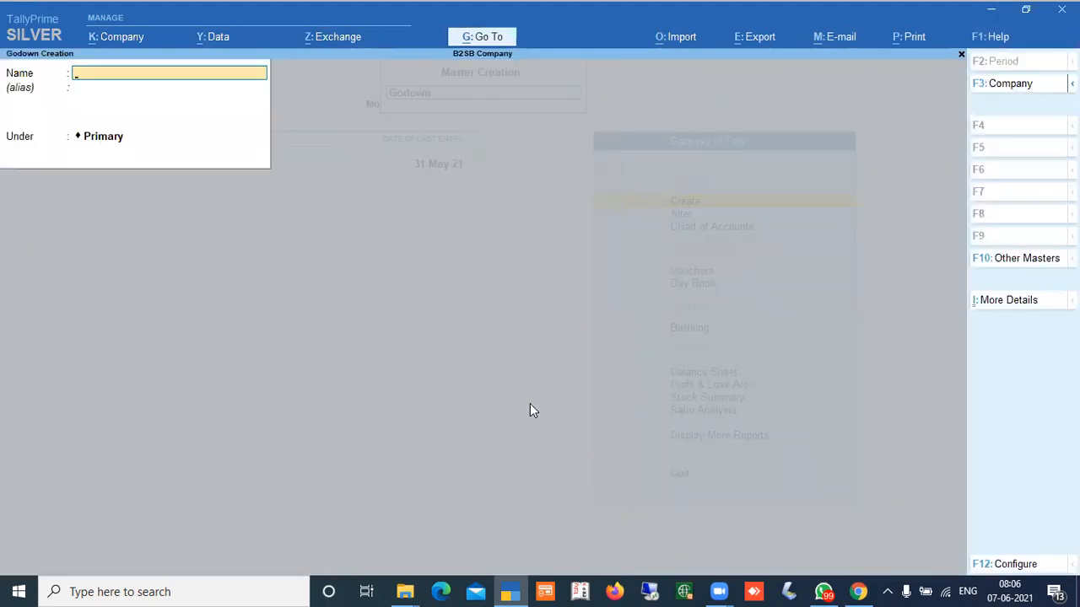
- Create a godown named Faulty Godown under Primary and leave master creation
text(Faulty Godown)
key(Return)
key(Return)
key(Return)
key(Return)
key(Escape)
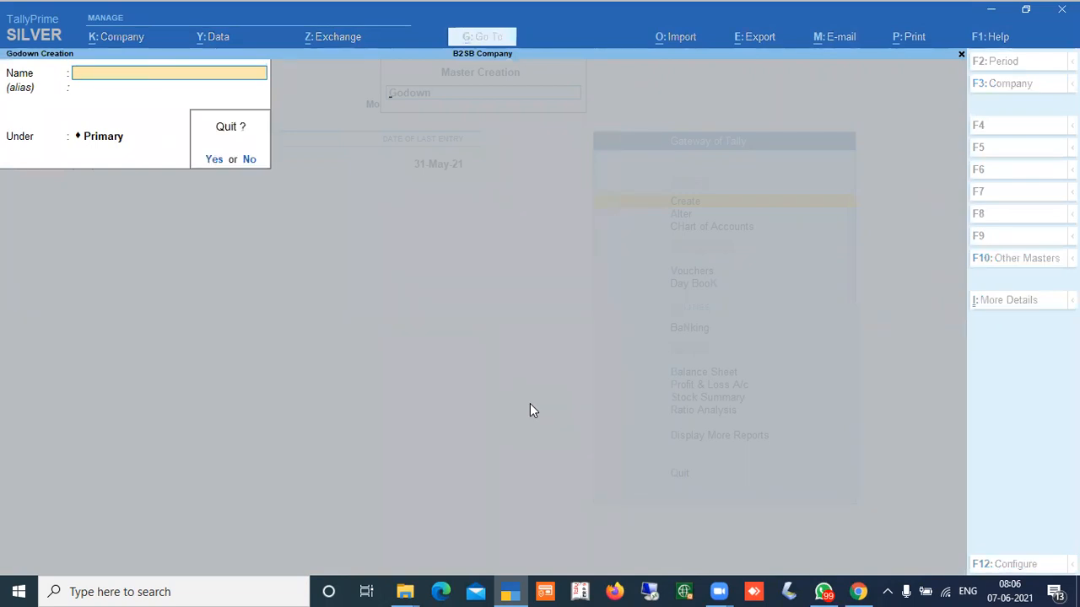
key(Return)
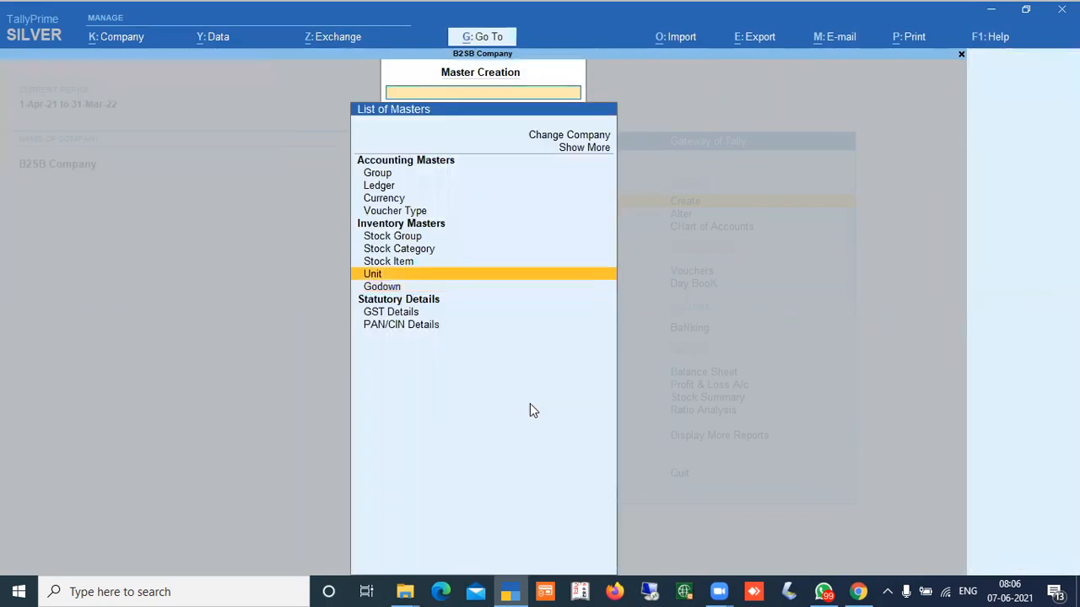
key(Escape)
key(Escape)
key(Escape)
- Start a new voucher and show the inactive types in the list of voucher types
key(Down)
key(Down)
key(Down)
key(Down)
key(Up)
key(Return)
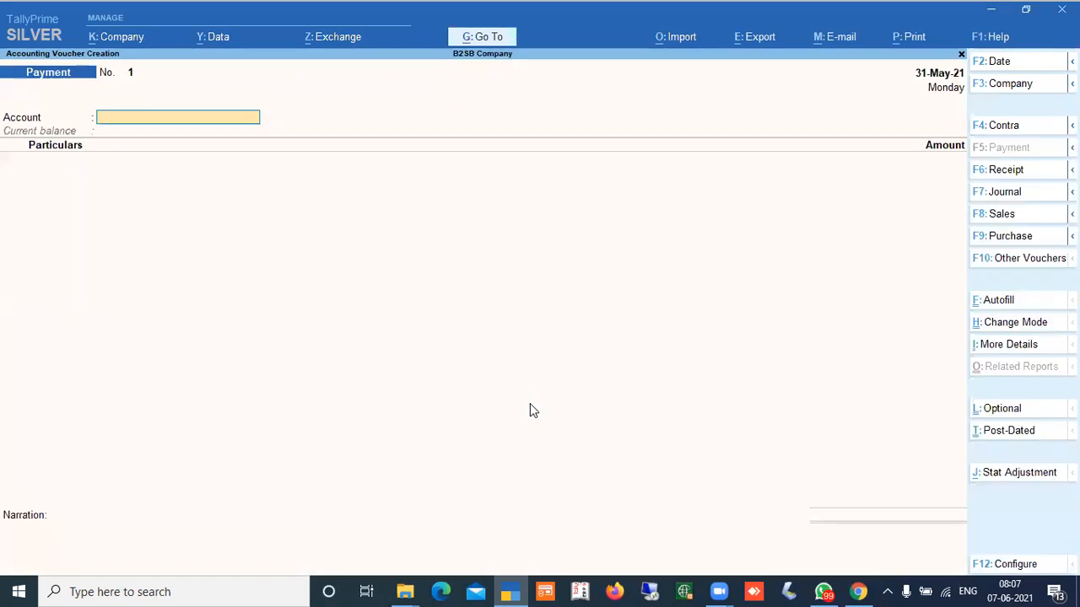
click(1025, 261)
key(Up)
key(Up)
key(Up)
key(Up)
key(Up)
key(Up)
key(Up)
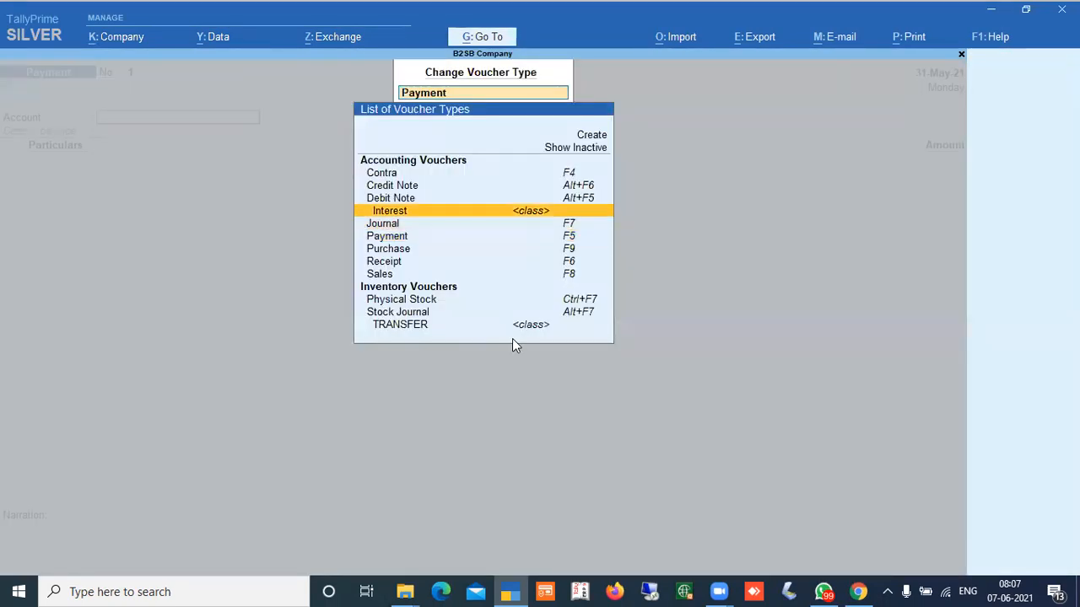
key(Return)
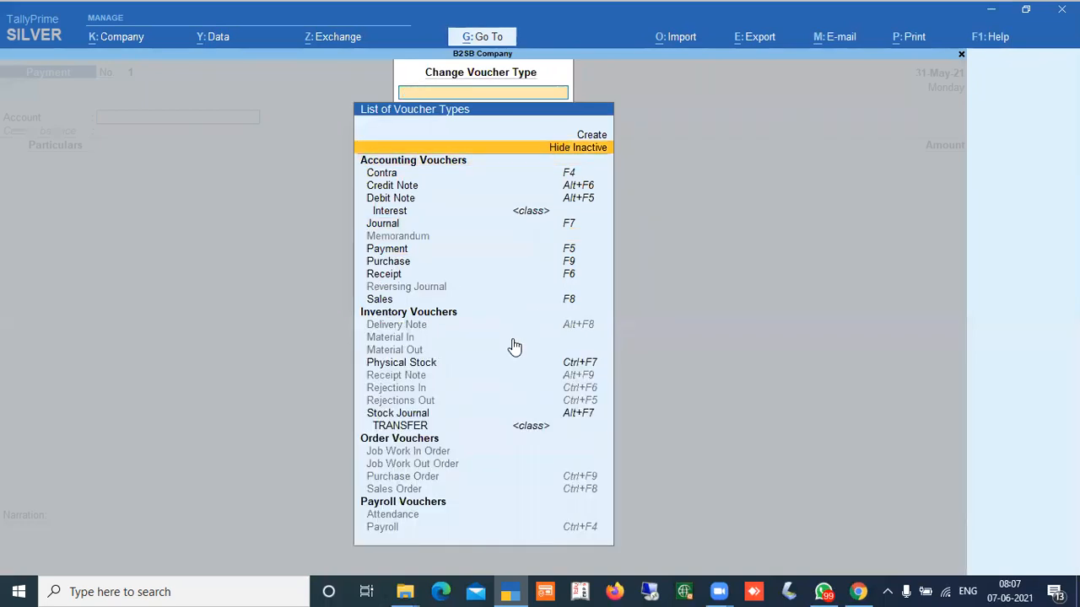
- Choose the Rejections In voucher type and activate it for the company
key(Down)
key(Down)
key(Down)
key(Down)
key(Down)
key(Down)
key(Down)
key(Down)
key(Down)
key(Down)
key(Down)
key(Down)
key(Down)
key(Down)
key(Down)
key(Down)
key(Down)
key(Down)
key(Down)
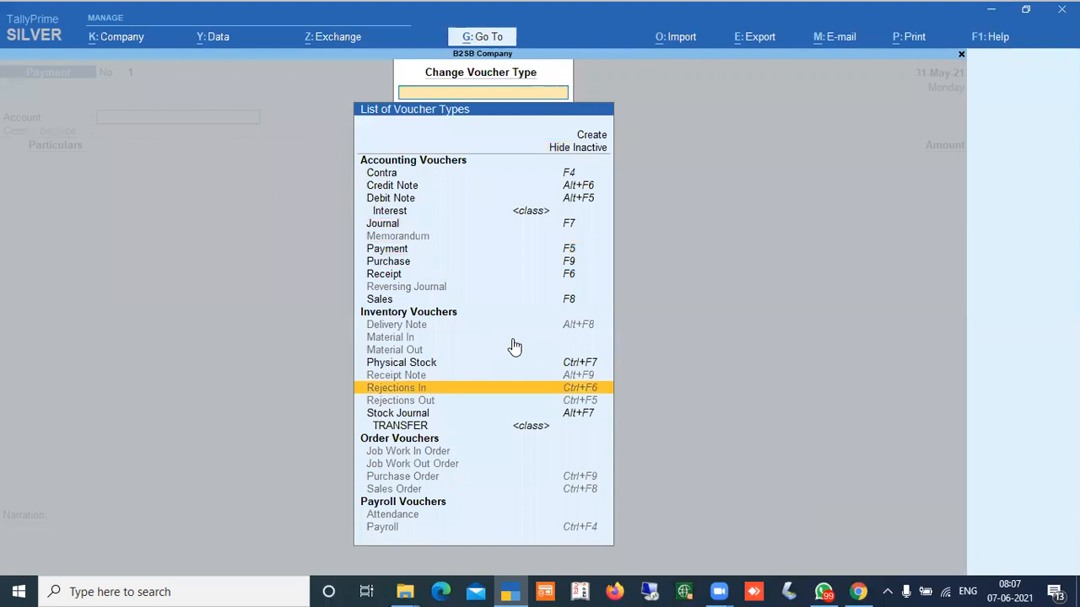
key(Return)
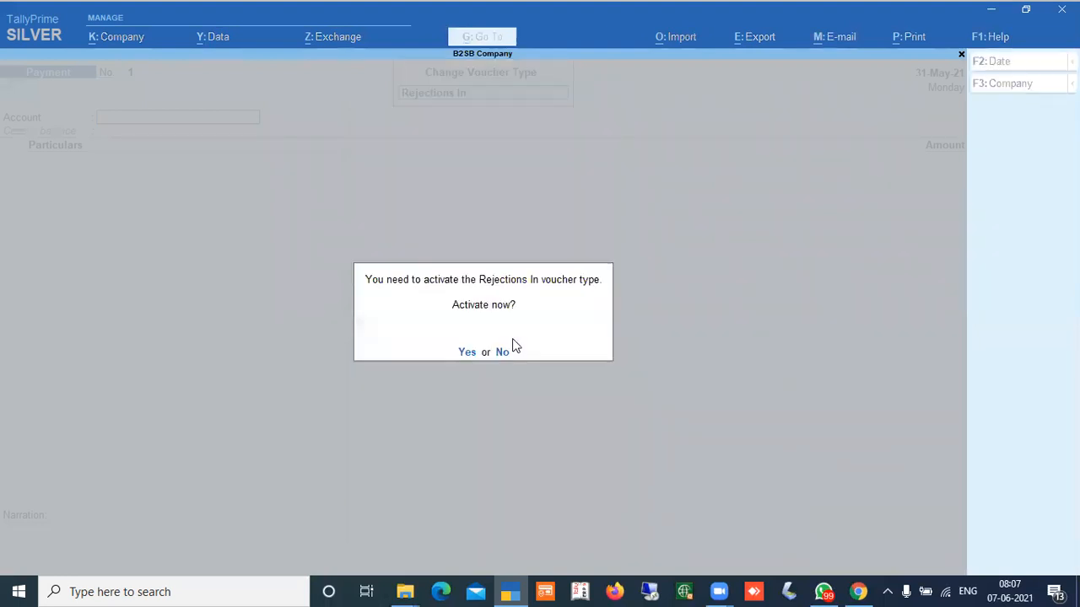
key(y)
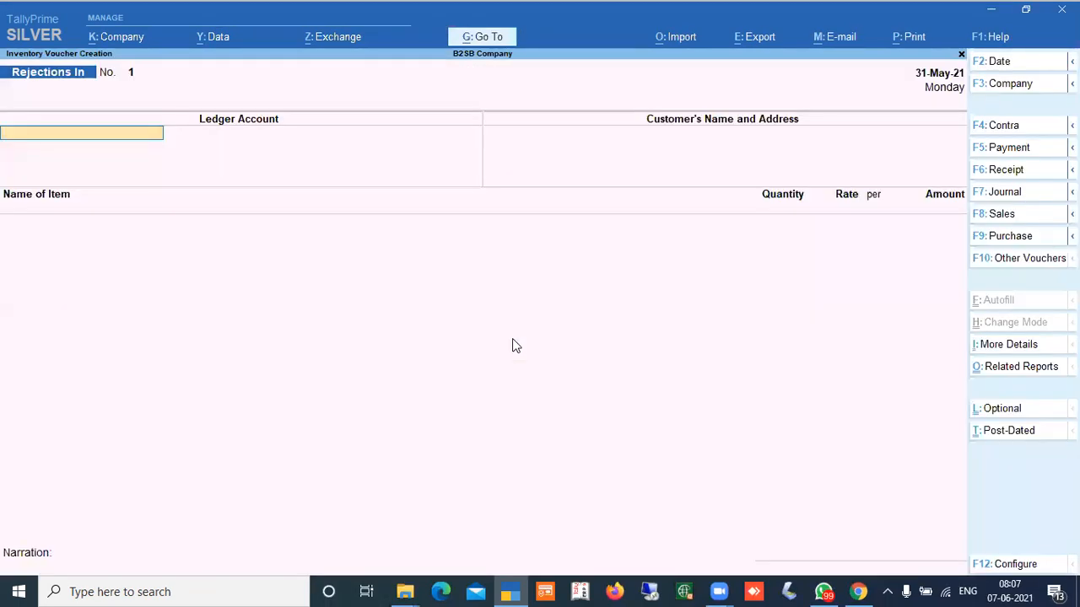
- Set Haryana Sugar as the ledger account of the Rejections In voucher
key(Down)
key(Down)
key(Down)
key(Down)
key(Down)
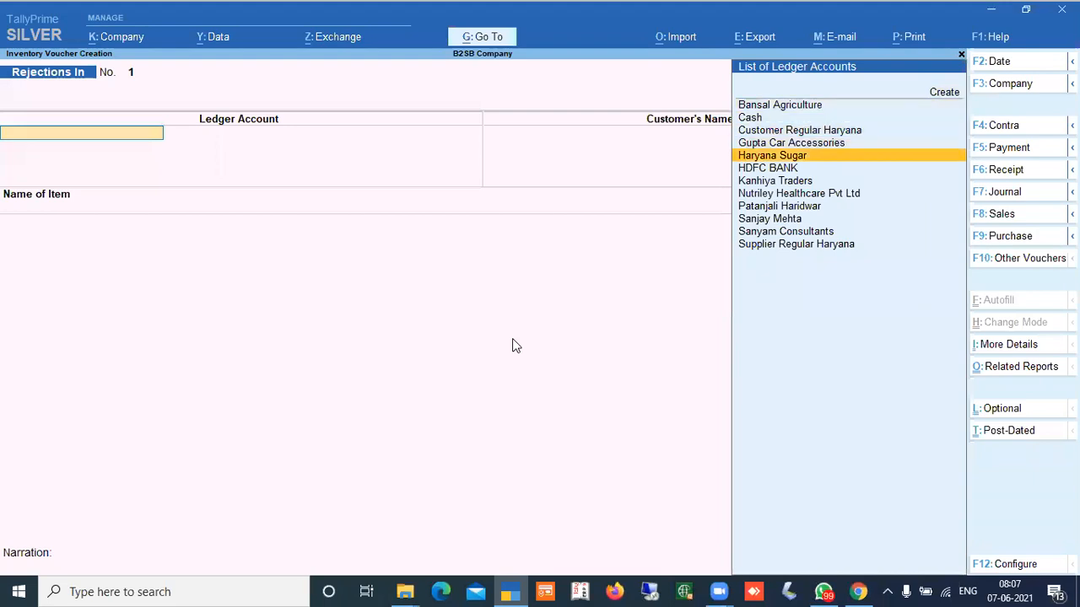
key(Return)
key(Return)
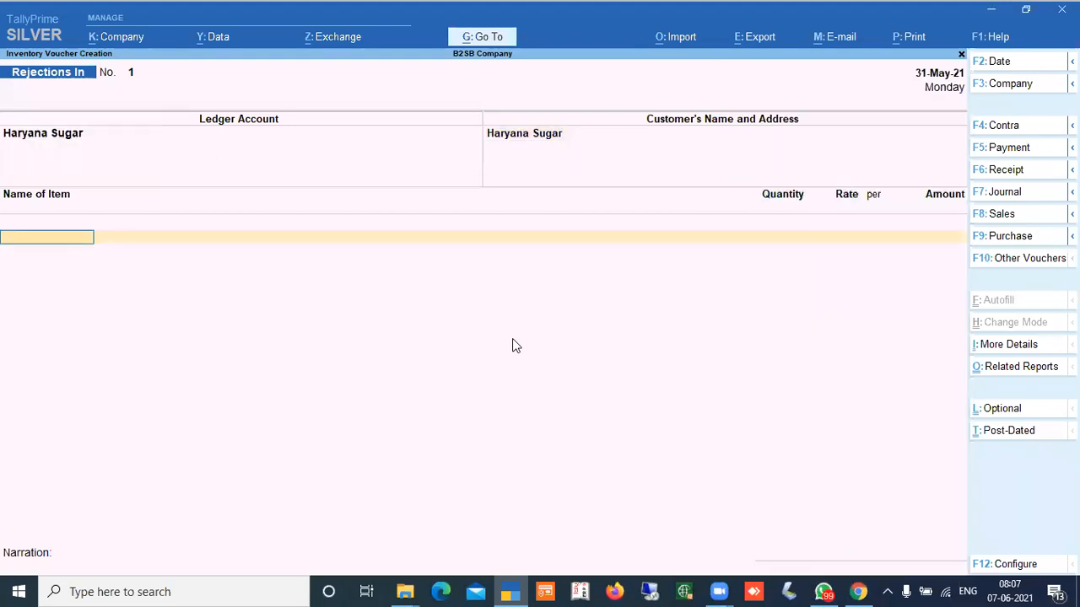
- Add the stock item WHEAT FLOUR 10 KGS PACK with tracking number 1 to the voucher
key(Down)
key(Down)
key(Down)
key(Down)
key(Down)
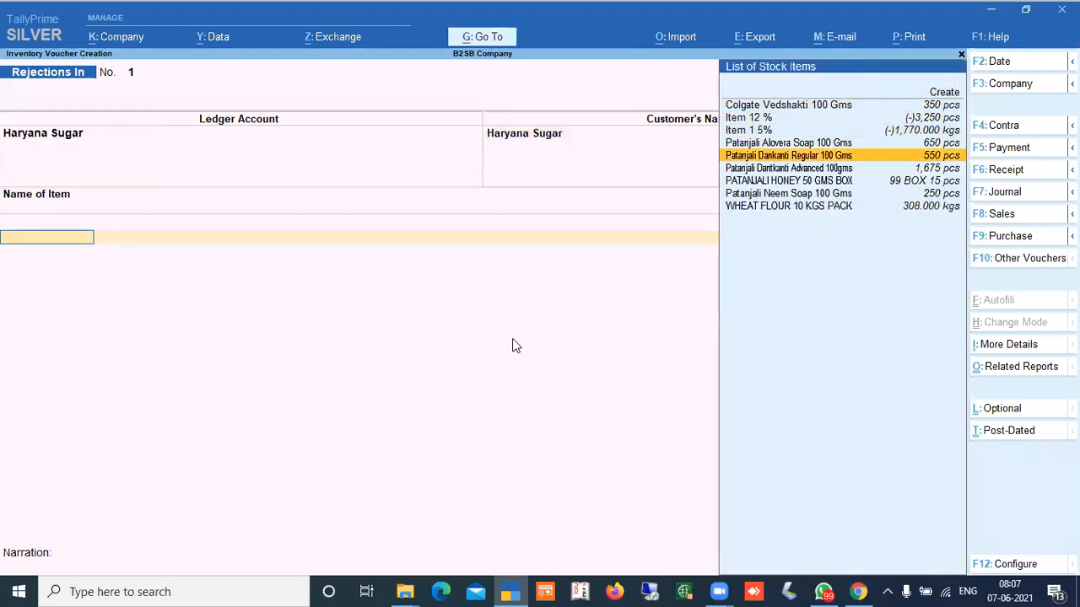
key(Down)
key(Down)
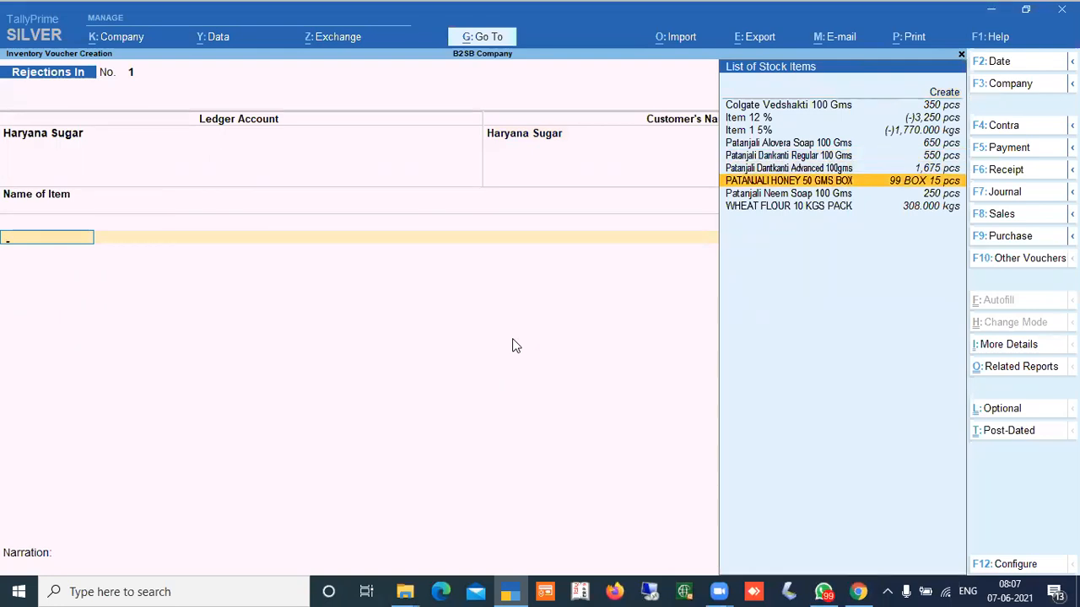
key(Down)
key(Down)
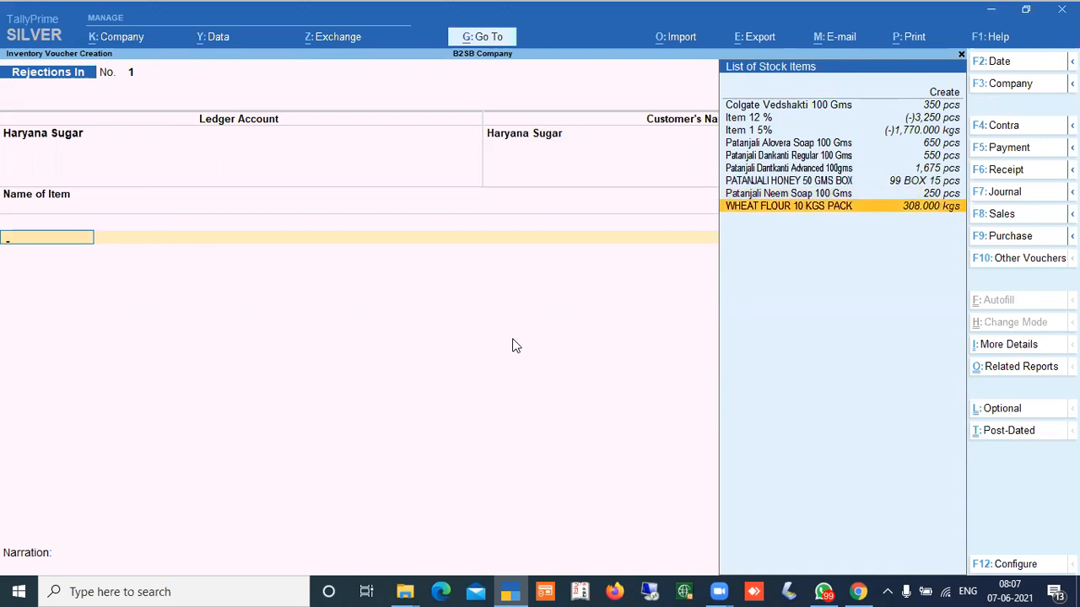
key(Return)
key(Return)
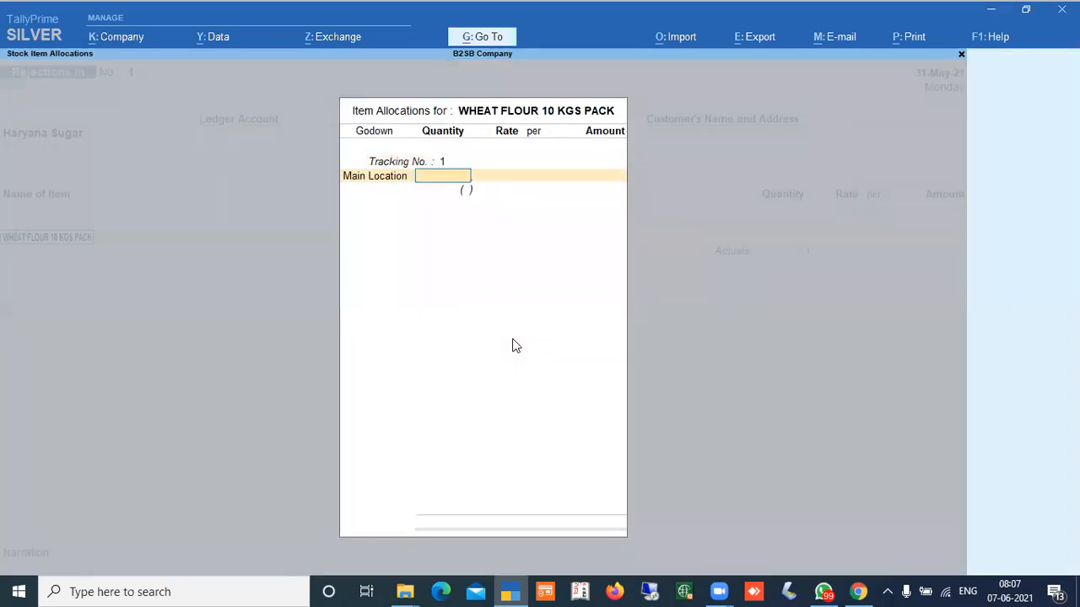
- Allocate a quantity of 10 kgs at a rate of 290 per kg to the wheat flour item
text(10)
key(Return)
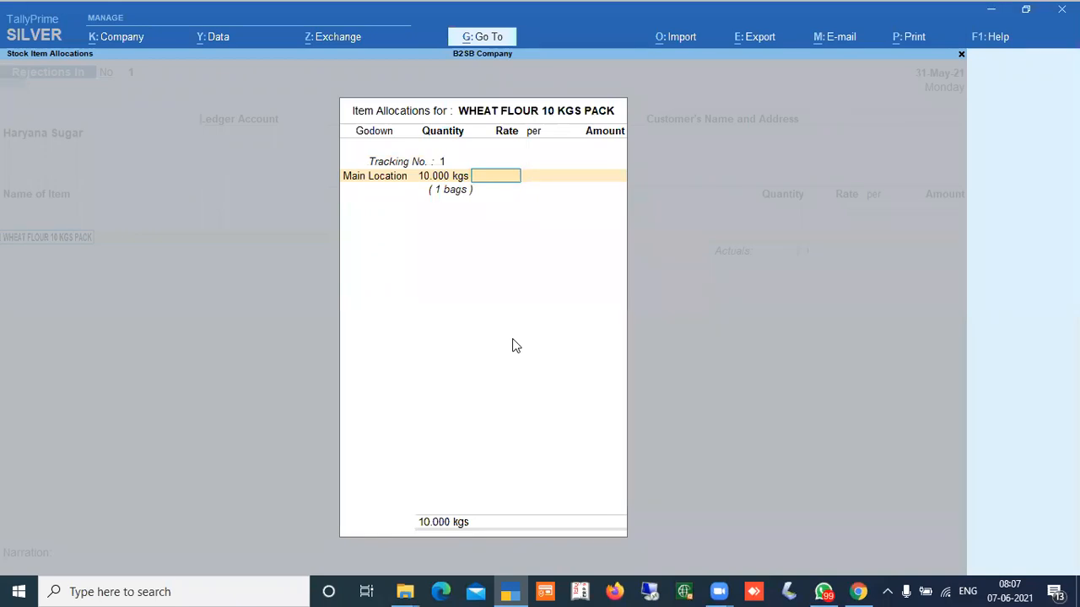
text(290)
key(Return)
key(Return)
key(Return)
key(Return)
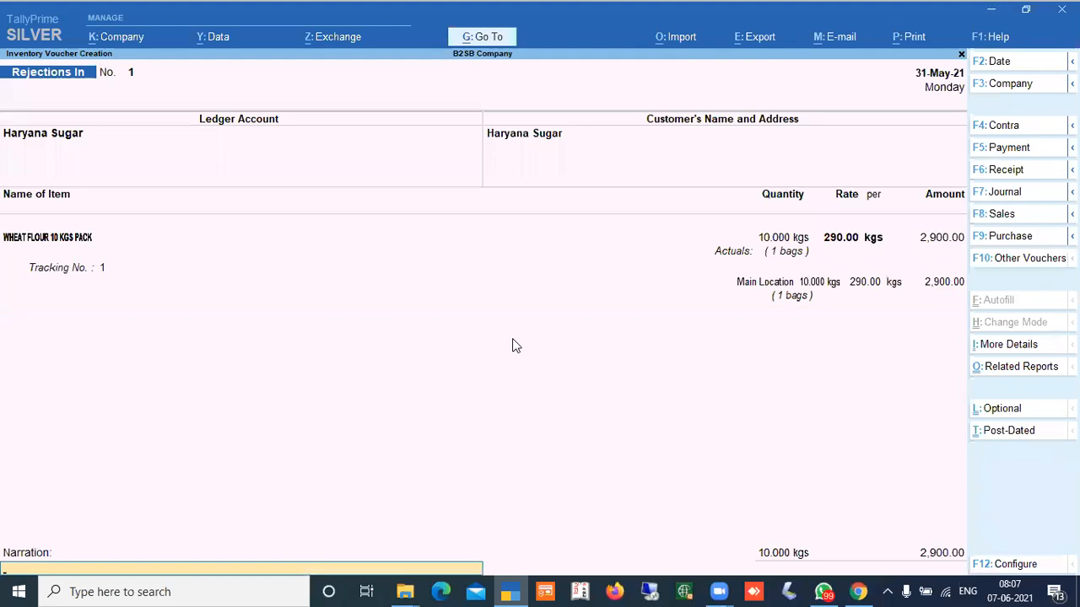
- Change the godown of the wheat flour allocation to Faulty Godown
key(BackSpace)
key(BackSpace)
key(BackSpace)
key(BackSpace)
key(BackSpace)
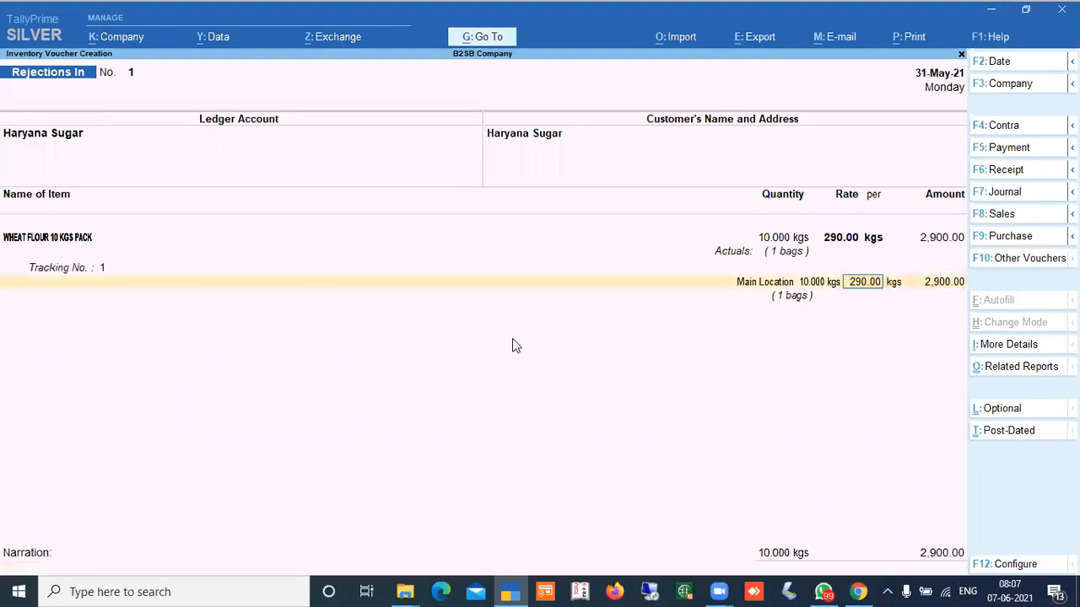
text(faulty)
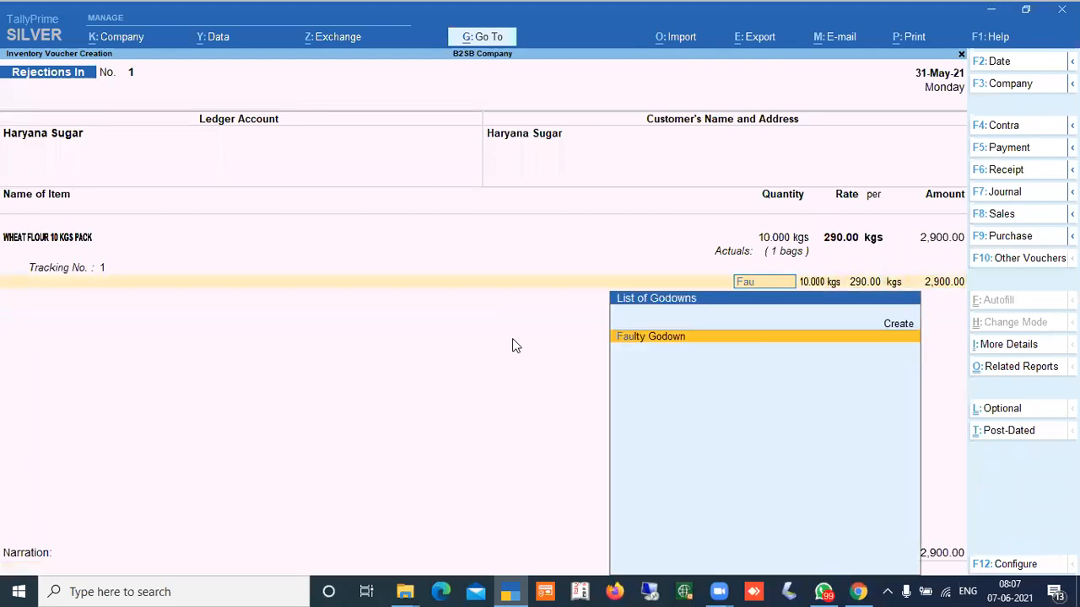
key(Return)
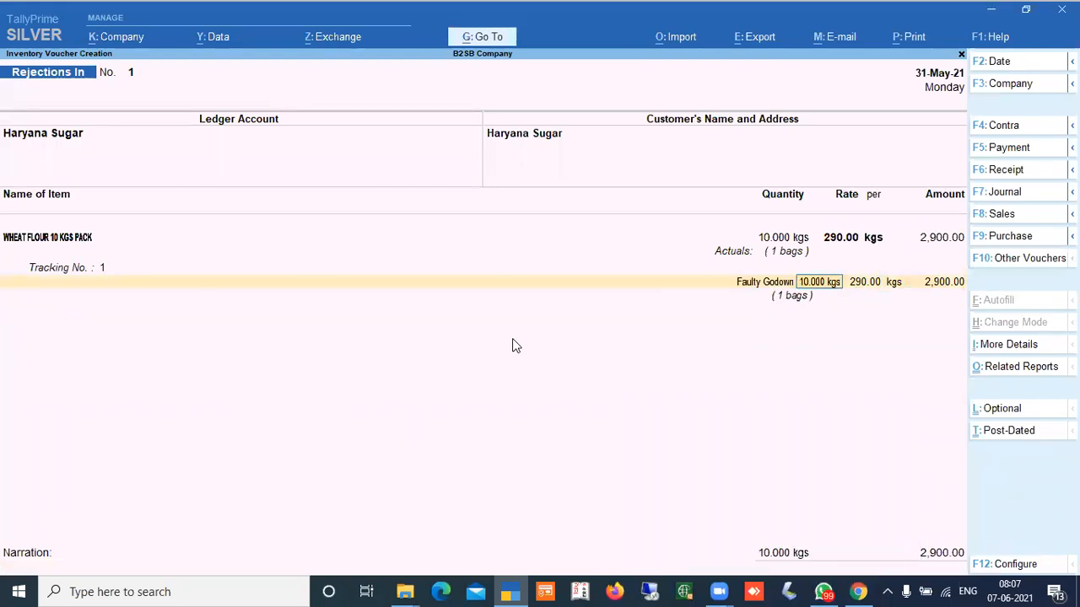
- Accept the remaining fields, save the Rejections In voucher and leave voucher entry
key(BackSpace)
key(Return)
key(Return)
key(Return)
key(Return)
key(Return)
key(Return)
key(Return)
key(Return)
key(Return)
key(Escape)
key(Return)
- Examine the godown-wise breakdown of WHEAT FLOUR 10 KGS PACK in the Stock Summary
key(s)
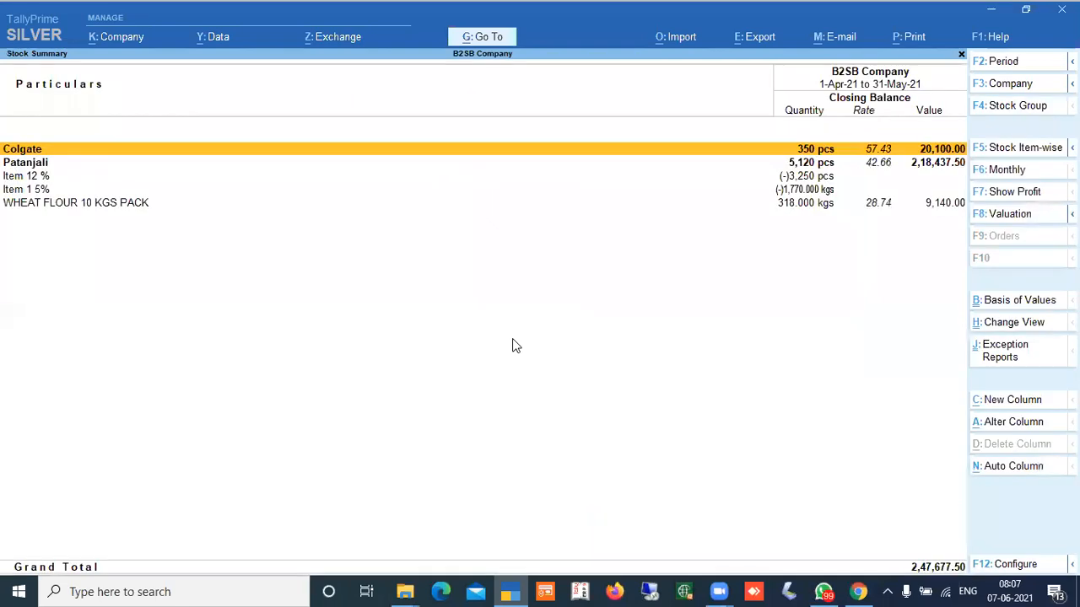
key(Down)
key(Down)
key(Down)
key(Down)
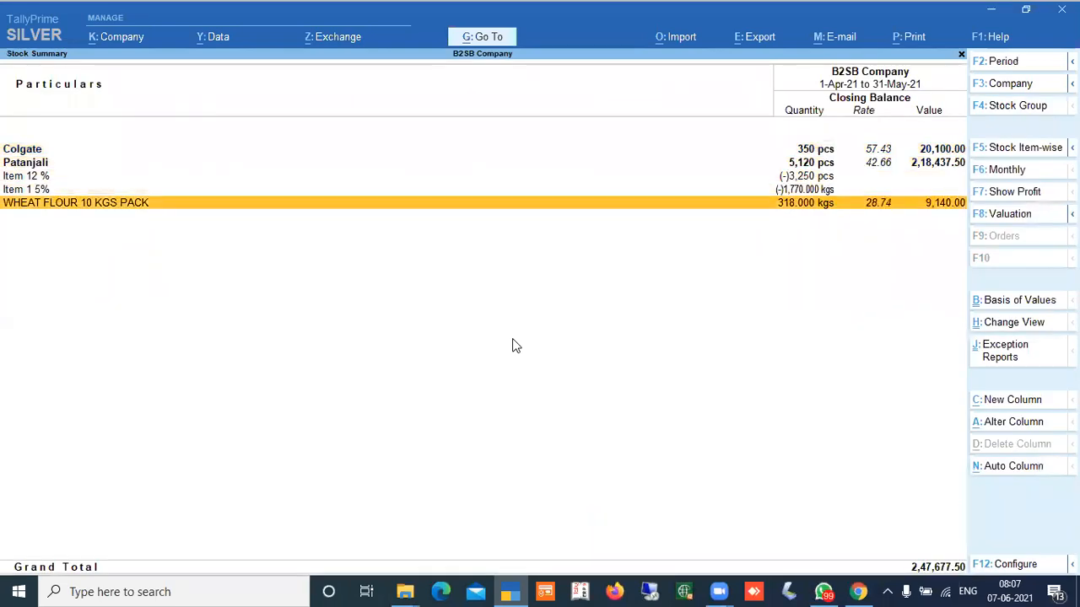
key(shift+Return)
key(Down)
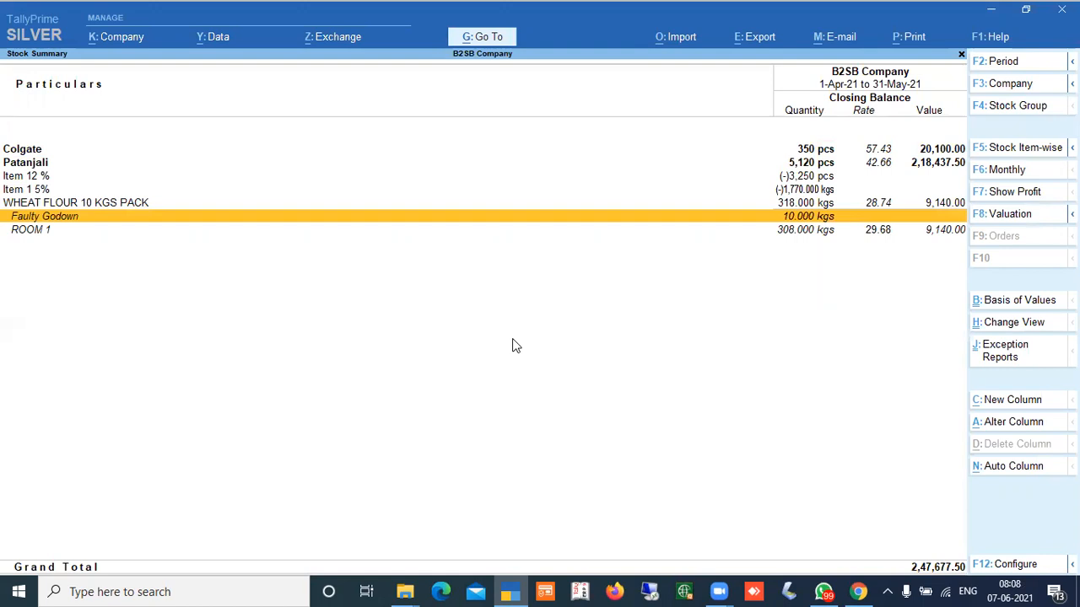
key(Escape)
key(Home)
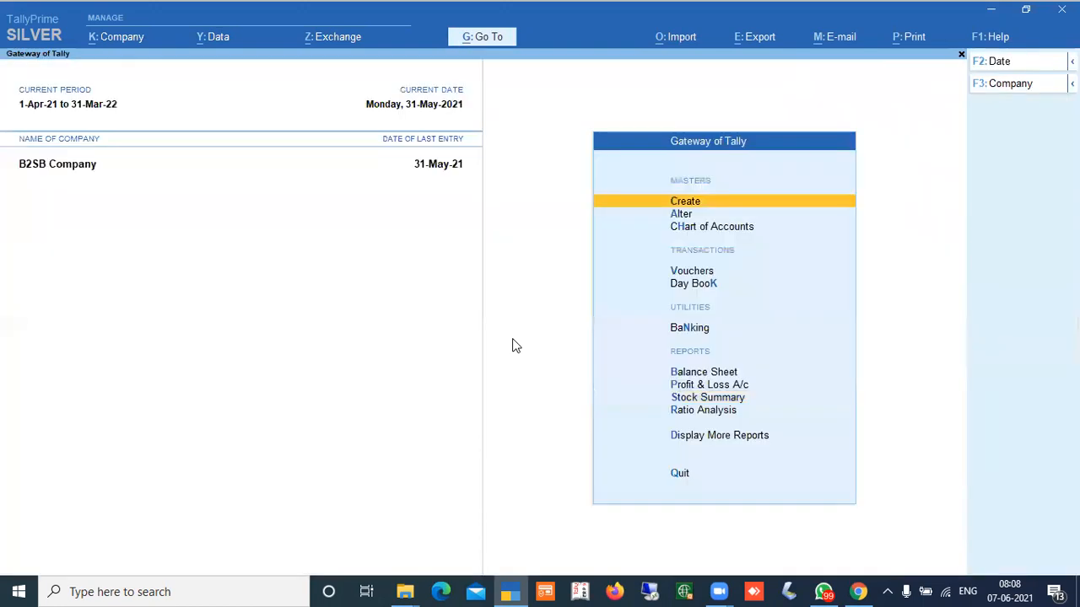
- Display the godown summary for Faulty Godown from the inventory books
key(d)
key(Down)
key(Down)
key(Down)
key(Down)
key(Down)
key(Down)
key(Down)
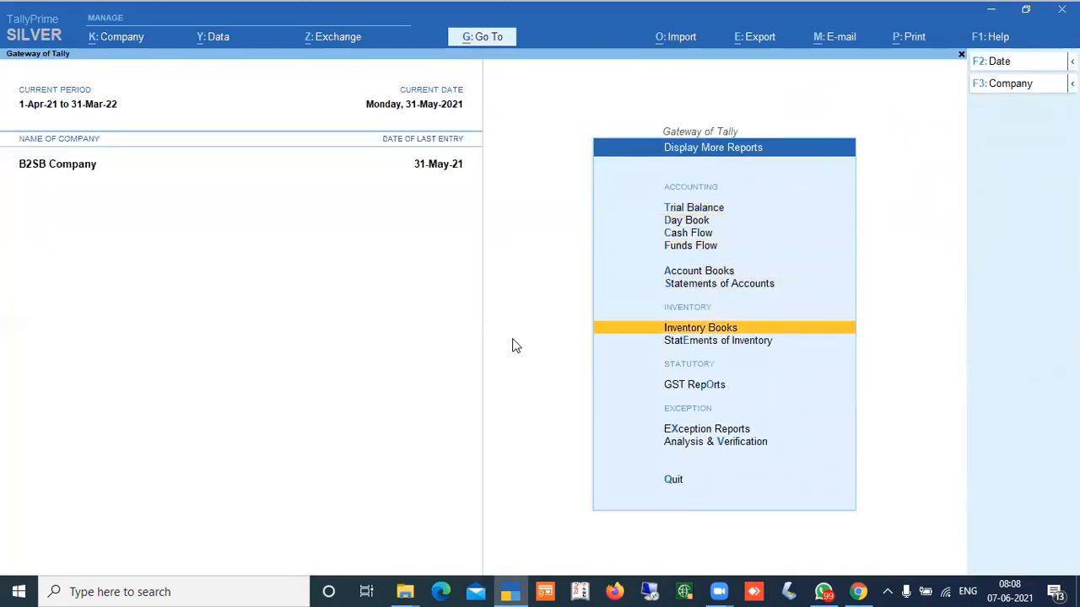
key(Return)
key(Escape)
key(Up)
key(Return)
key(Down)
key(Return)
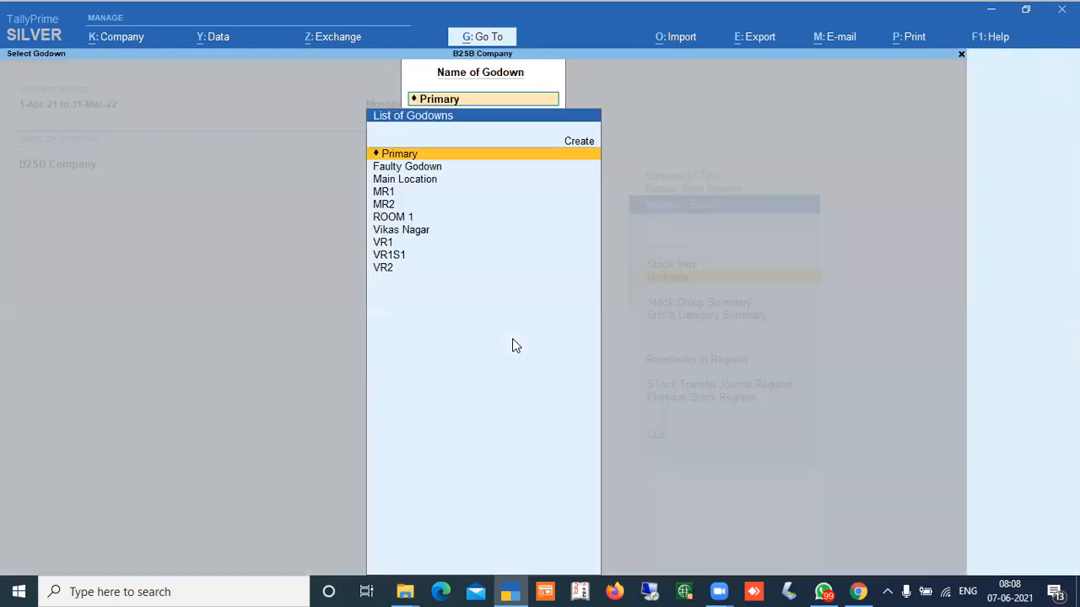
key(Down)
key(Return)
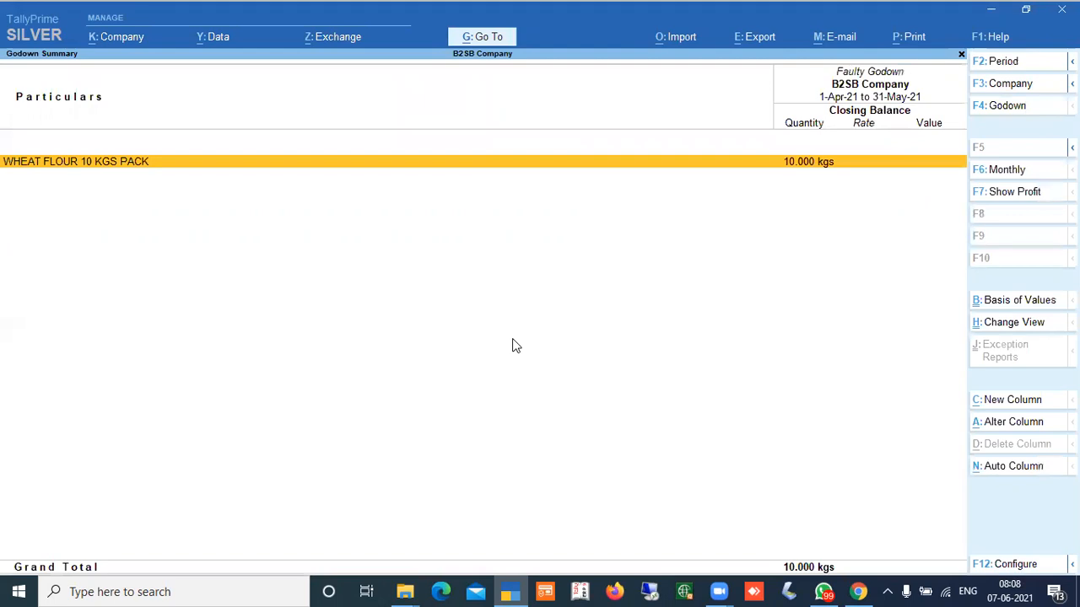
- Examine the May vouchers for WHEAT FLOUR 10 KGS PACK in Faulty Godown, then return to the additional reports
key(Return)
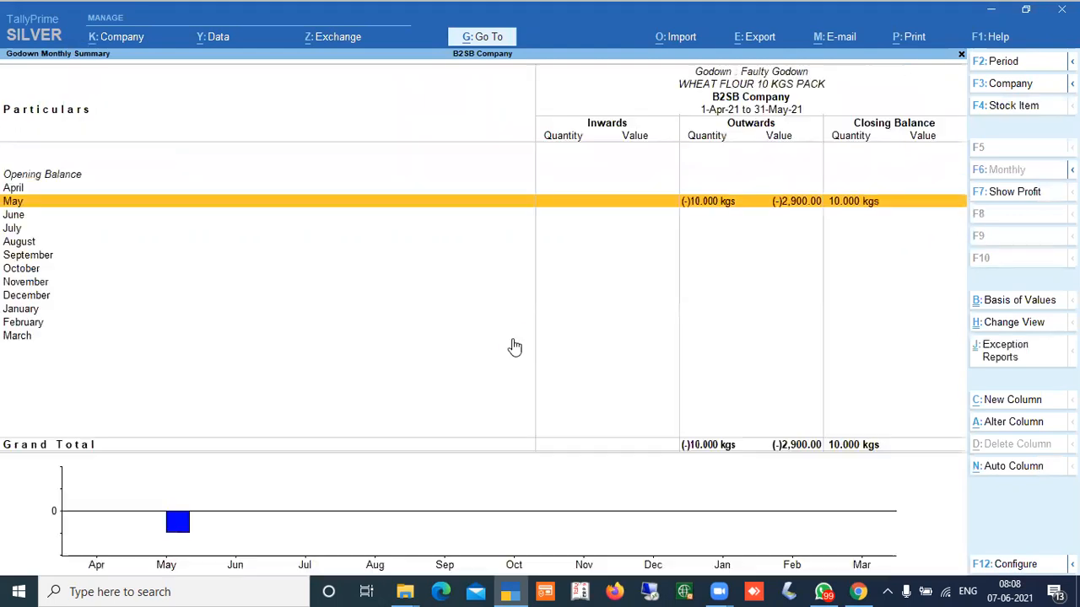
key(Return)
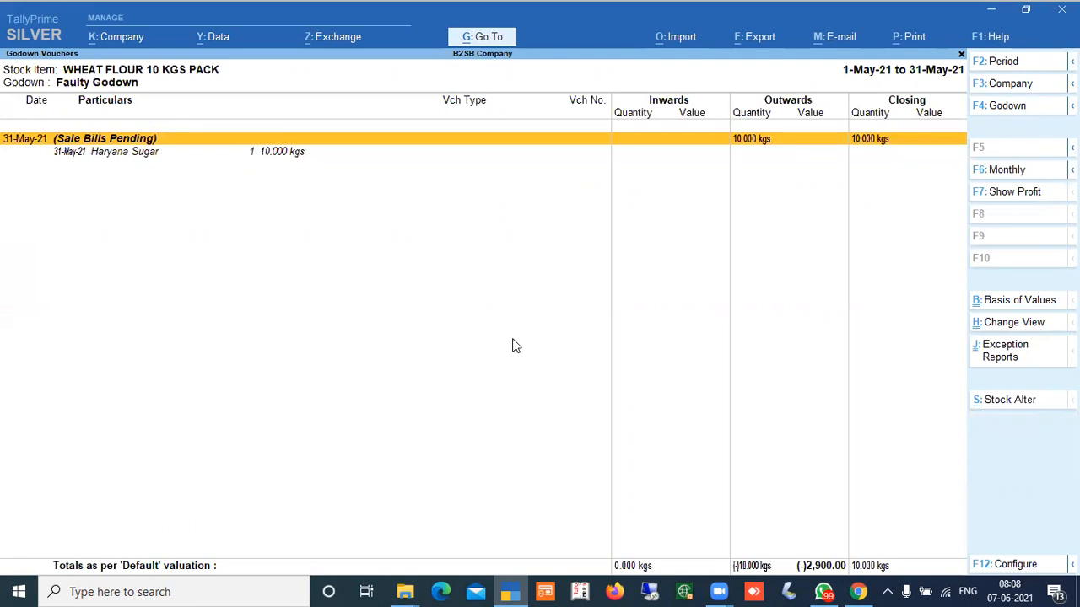
key(Down)
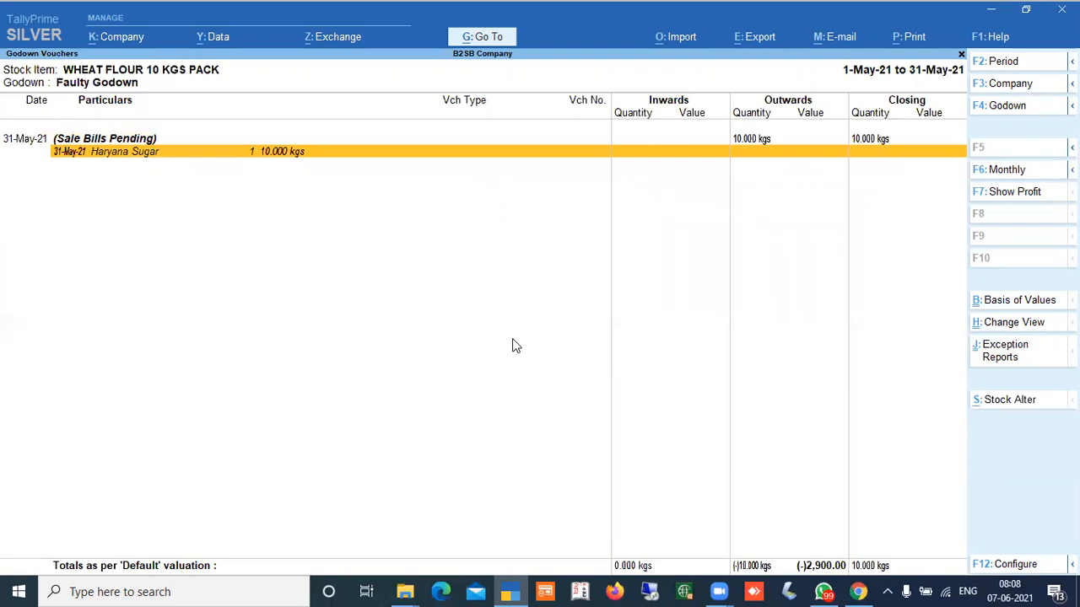
key(Escape)
key(Escape)
key(Escape)
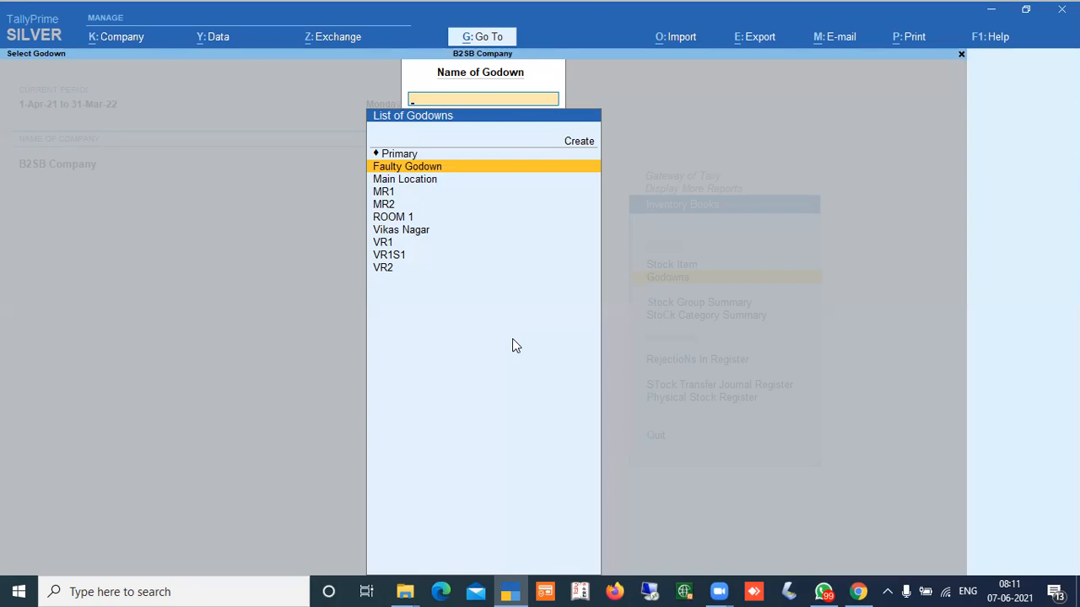
key(Escape)
key(Escape)
key(Escape)
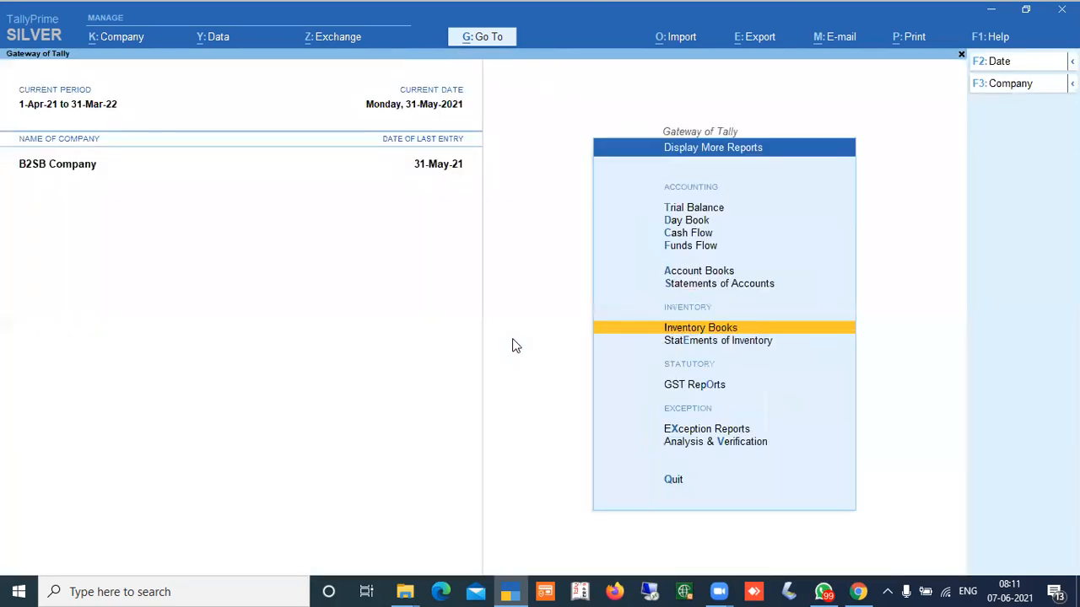
- Open the Rejections In voucher for WHEAT FLOUR 10 KGS PACK from the Day Book to review it, then return to the Gateway of Tally
key(d)
key(d)
key(Down)
key(Down)
key(Down)
key(Down)
key(Down)
key(Down)
key(Down)
key(Down)
key(Down)
key(Down)
key(Return)
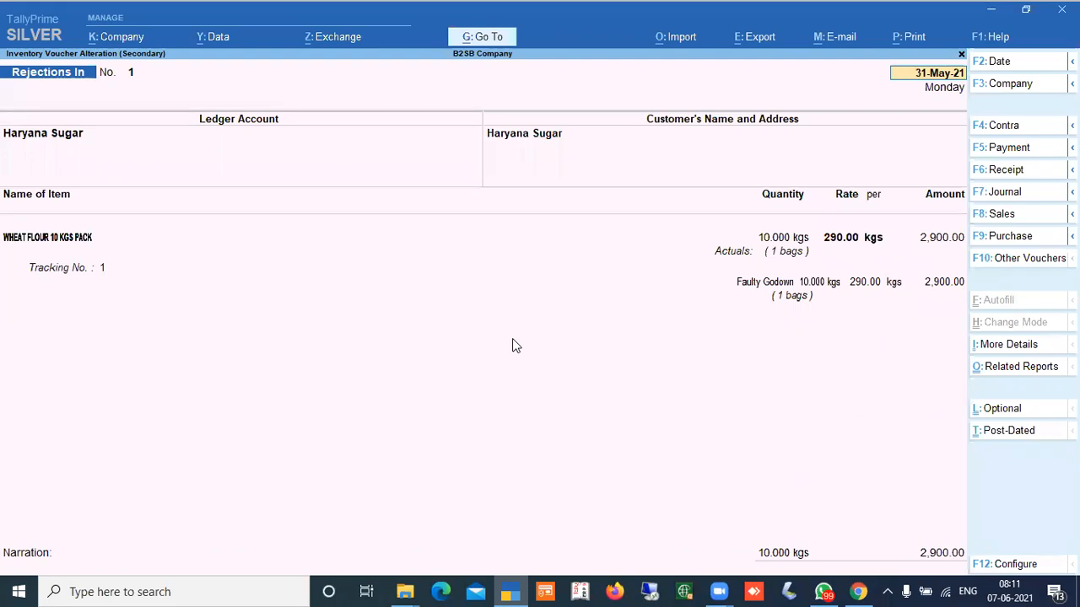
key(Escape)
key(Return)
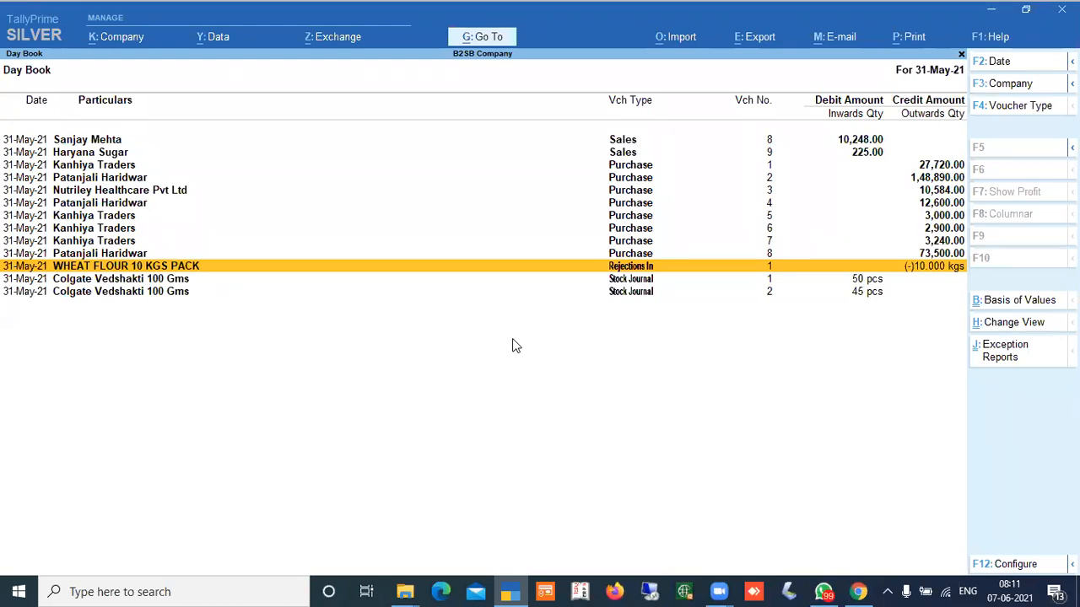
key(Down)
key(Up)
key(Escape)
key(Escape)
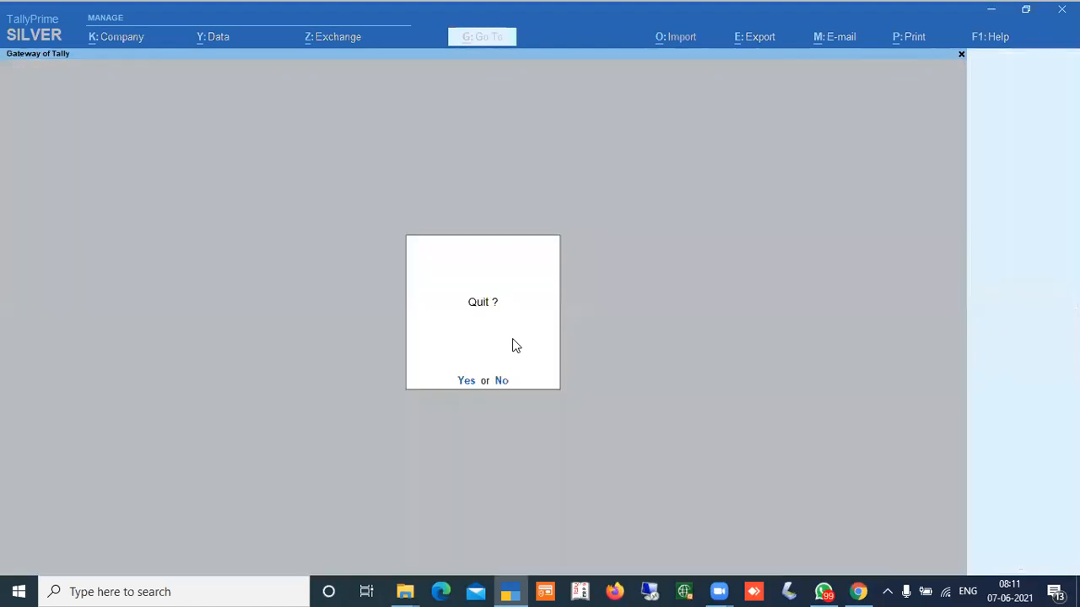
key(Escape)
- Open voucher entry and show the inactive voucher types in the list for changing the voucher type
key(Down)
key(Down)
key(Down)
key(Down)
key(Up)
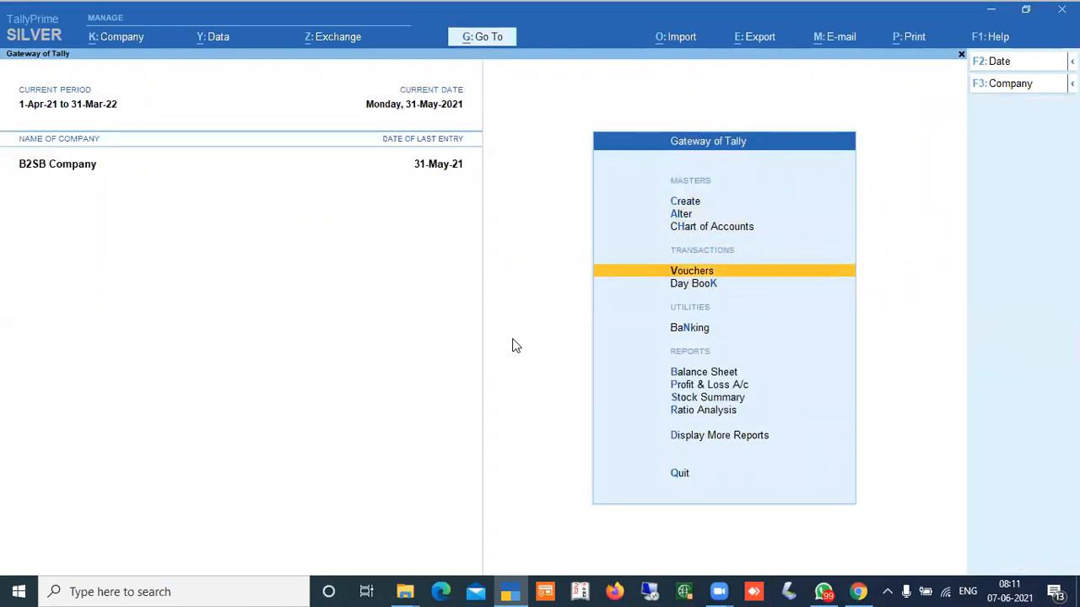
key(Return)
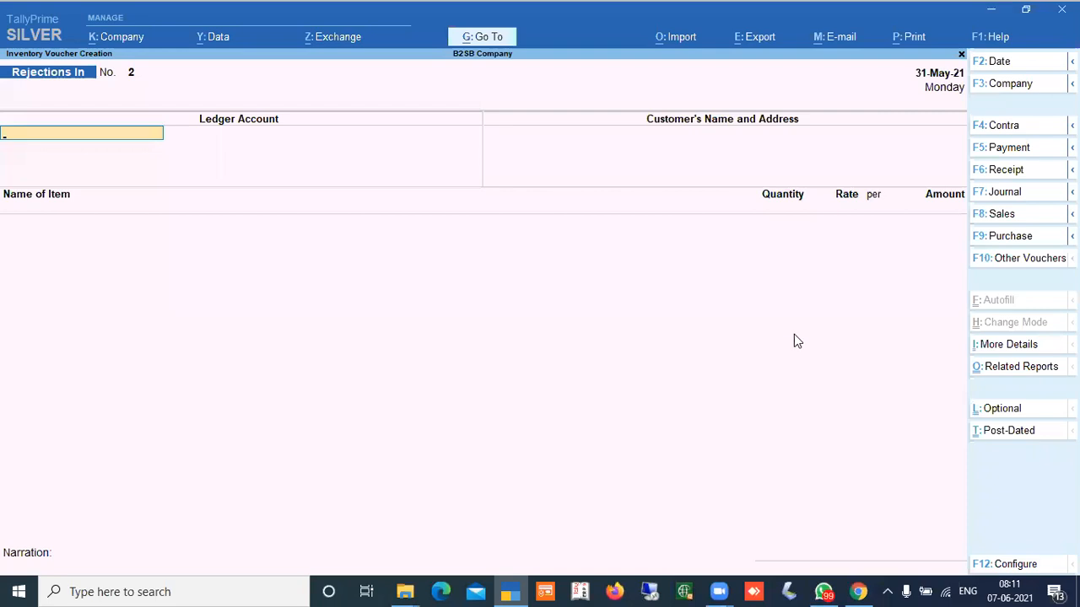
click(1035, 260)
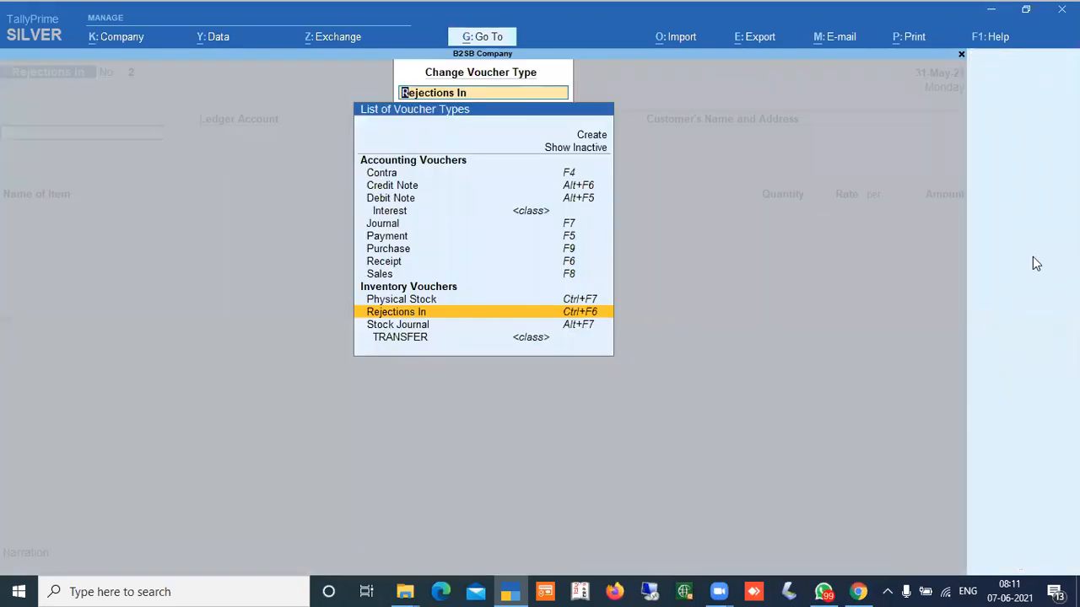
key(Up)
key(Up)
key(Up)
key(Up)
key(Up)
key(Up)
key(Up)
key(Up)
key(Up)
key(Up)
key(Up)
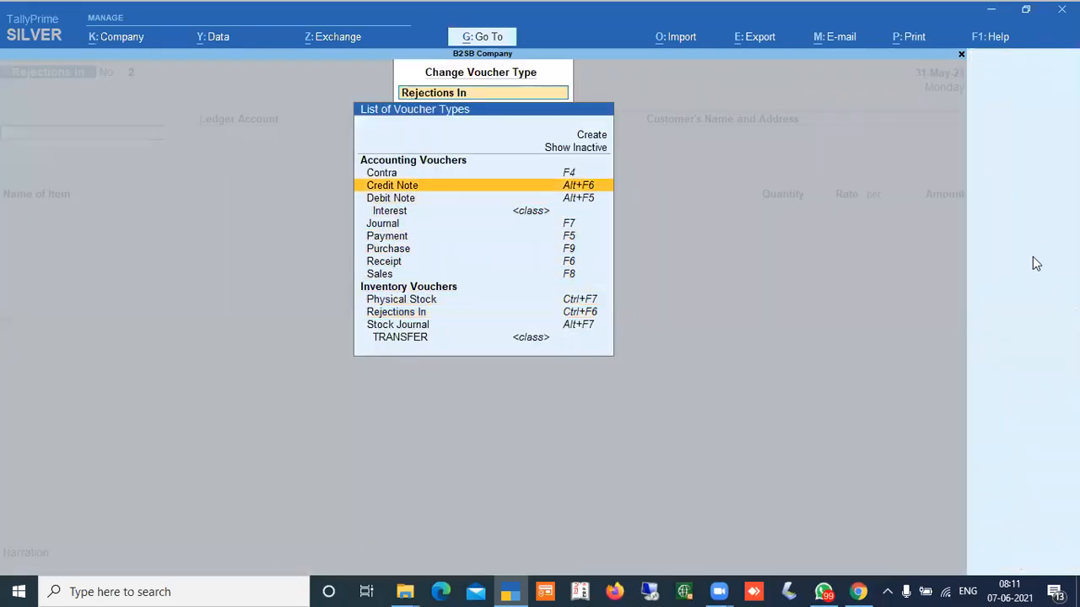
key(Return)
- Change the voucher type to Rejections Out and activate it
key(Down)
key(Down)
key(Down)
key(Down)
key(Down)
key(Down)
key(Down)
key(Down)
key(Down)
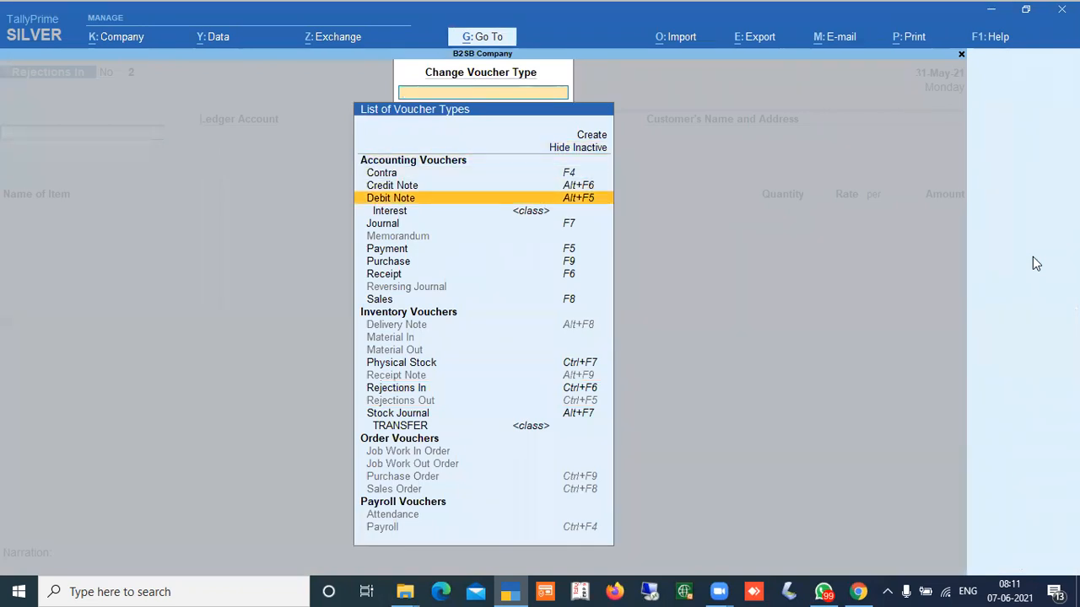
key(Down)
key(Down)
key(Down)
key(Down)
key(Down)
key(Down)
key(Down)
key(Down)
key(Down)
key(Down)
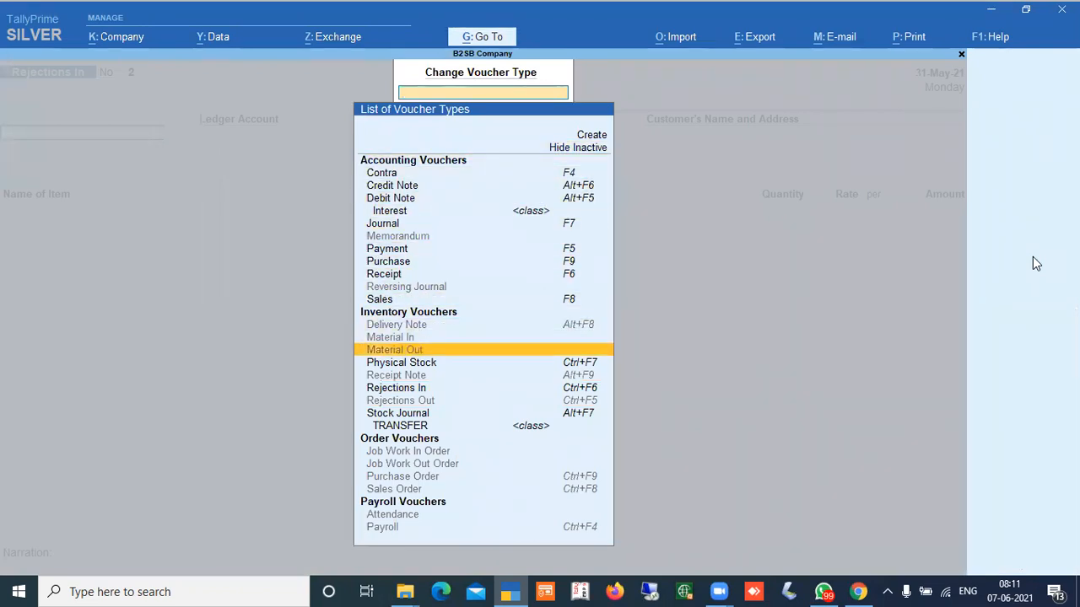
key(Return)
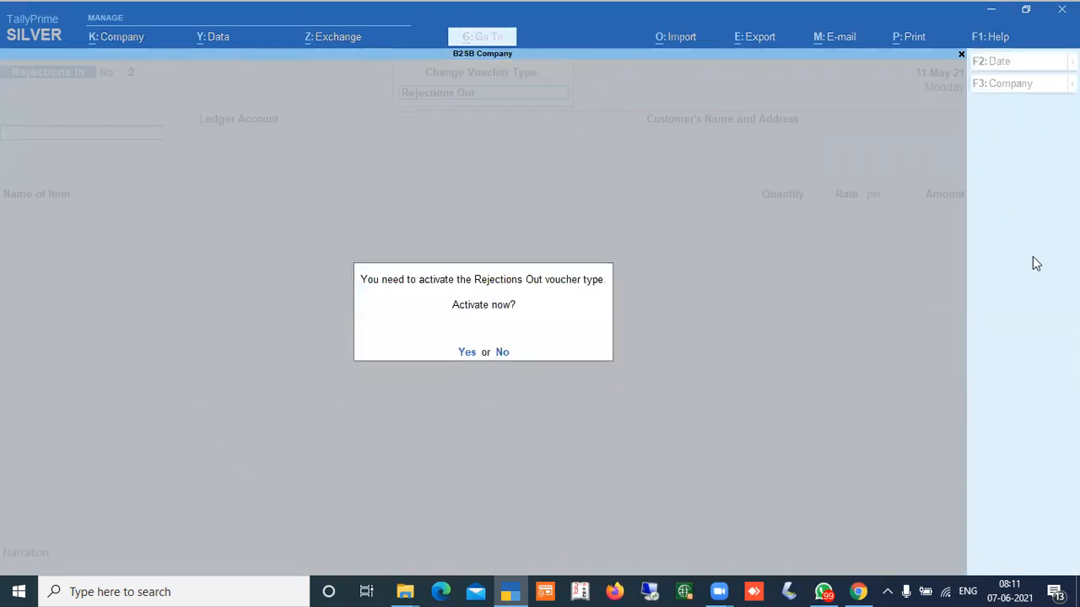
key(y)
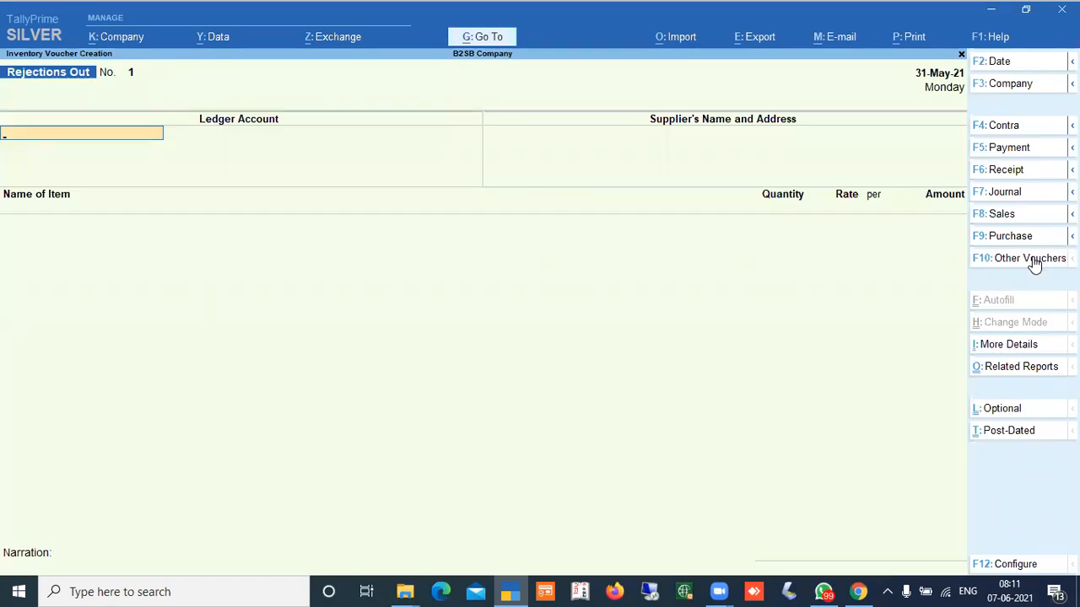
- Set Kanhiya Traders as the ledger account and supplier of the Rejections Out voucher
text(Kanhiya)
key(Return)
key(Return)
key(Return)
key(Return)
key(Escape)
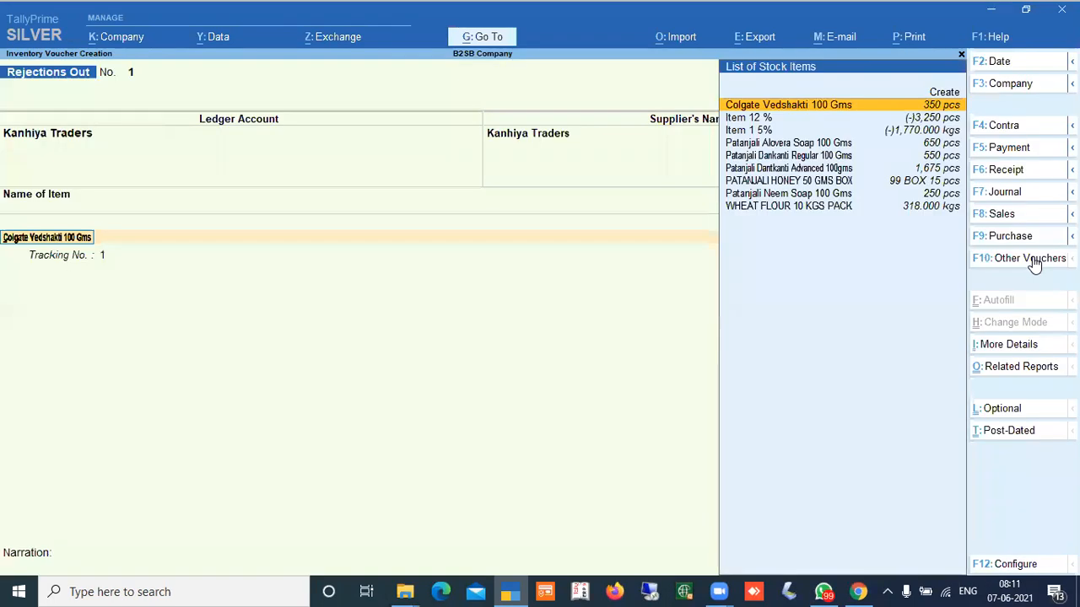
- Choose WHEAT FLOUR 10 KGS PACK as the returned stock item, with tracking number 1
key(Down)
key(Down)
key(Down)
key(Down)
key(Down)
key(Down)
key(Down)
key(Down)
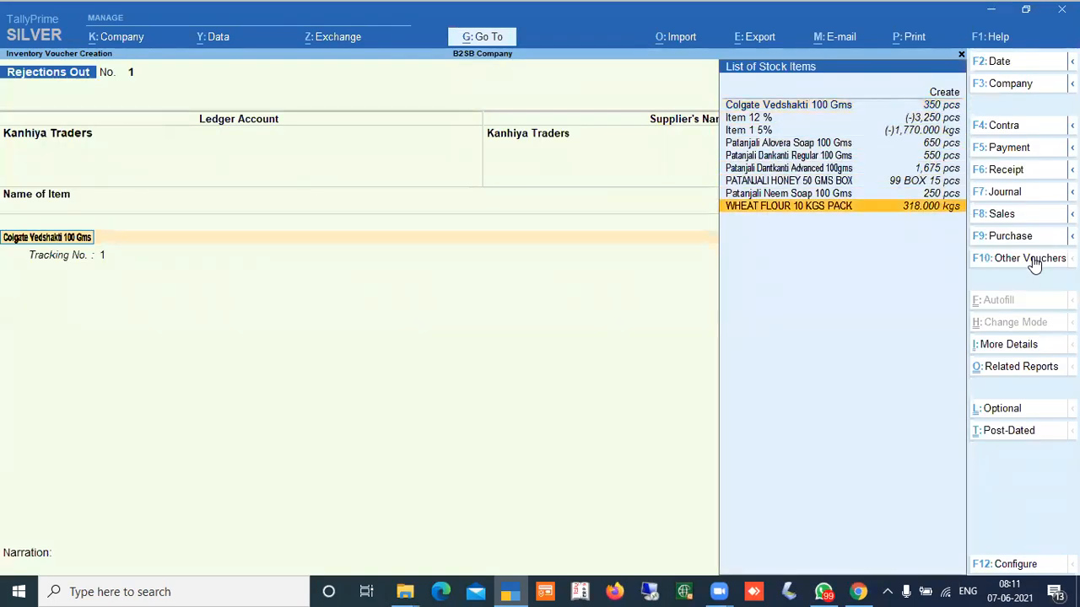
key(Return)
key(Return)
key(Return)
key(Return)
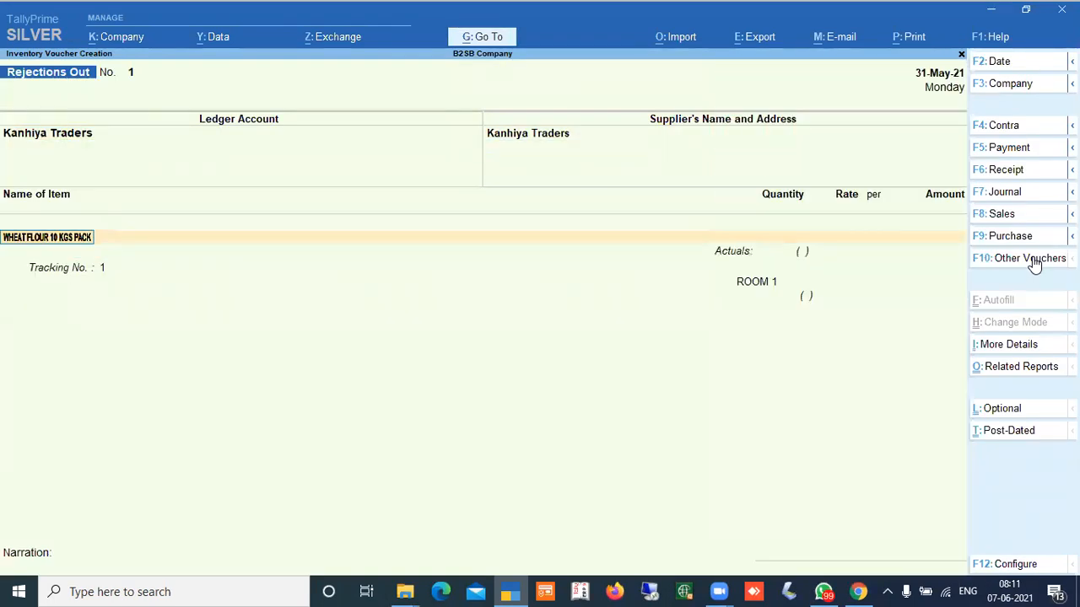
key(Return)
key(Return)
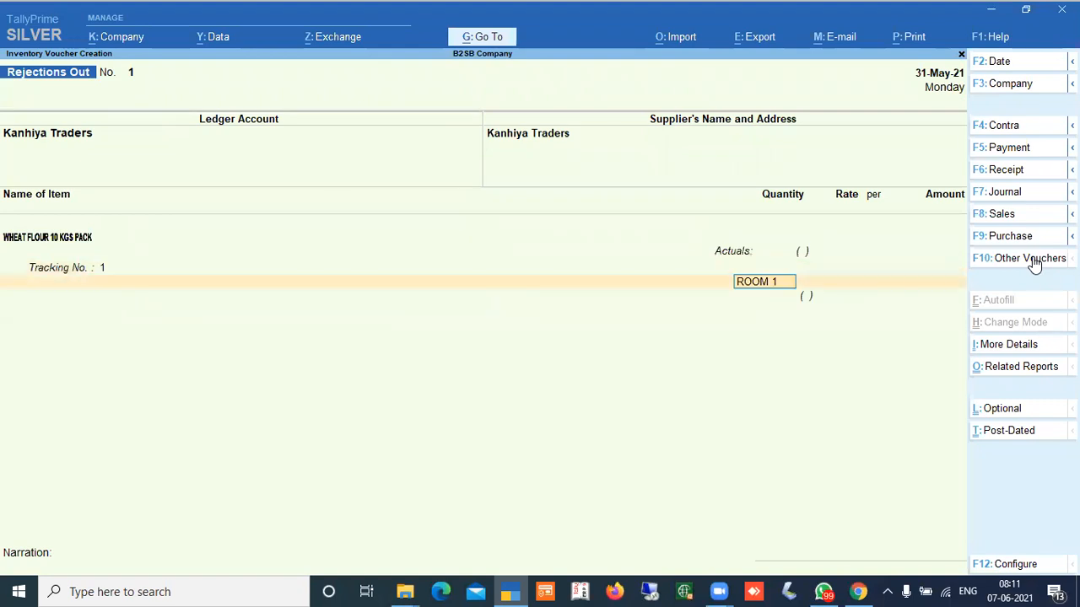
- Allocate 10 kgs of the returned item from Faulty Godown
key(space)
key(Down)
key(Down)
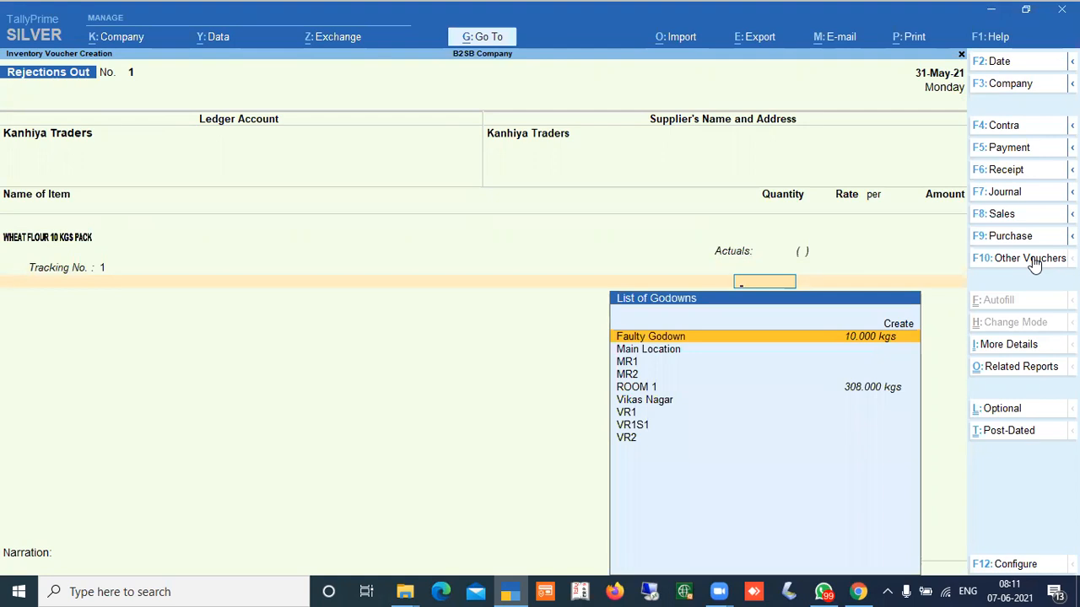
key(Return)
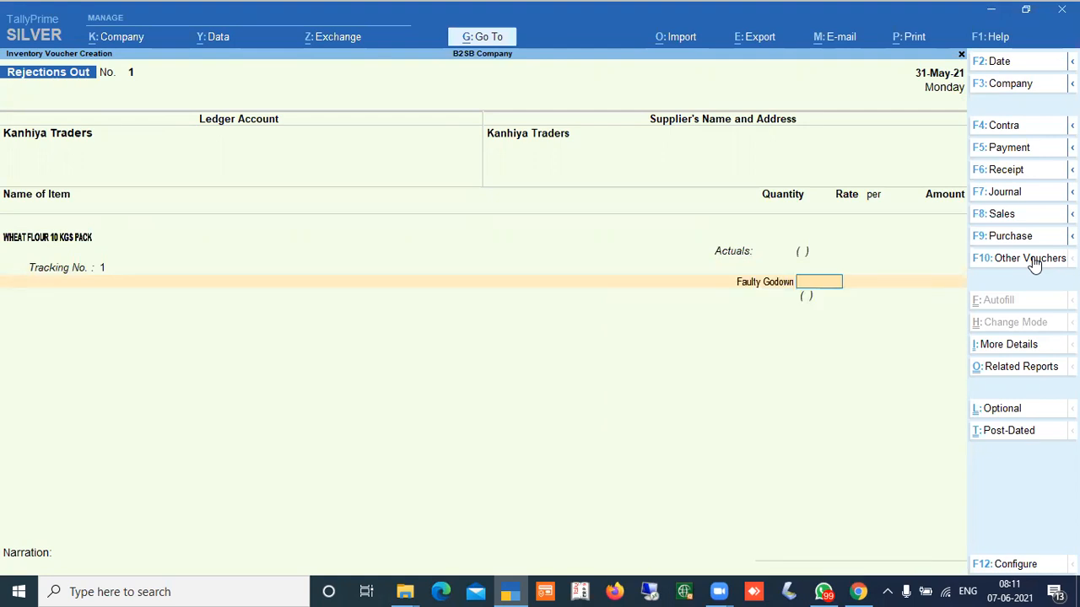
text(10)
key(Return)
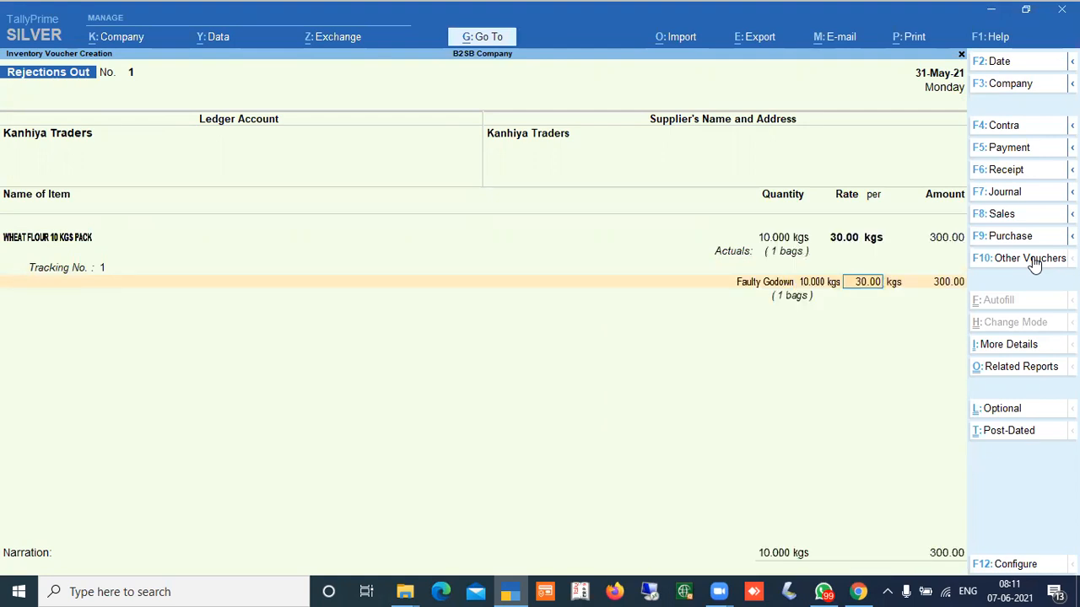
- Set the rate of the Faulty Godown allocation to 25 per kg
text(25)
key(Return)
key(Return)
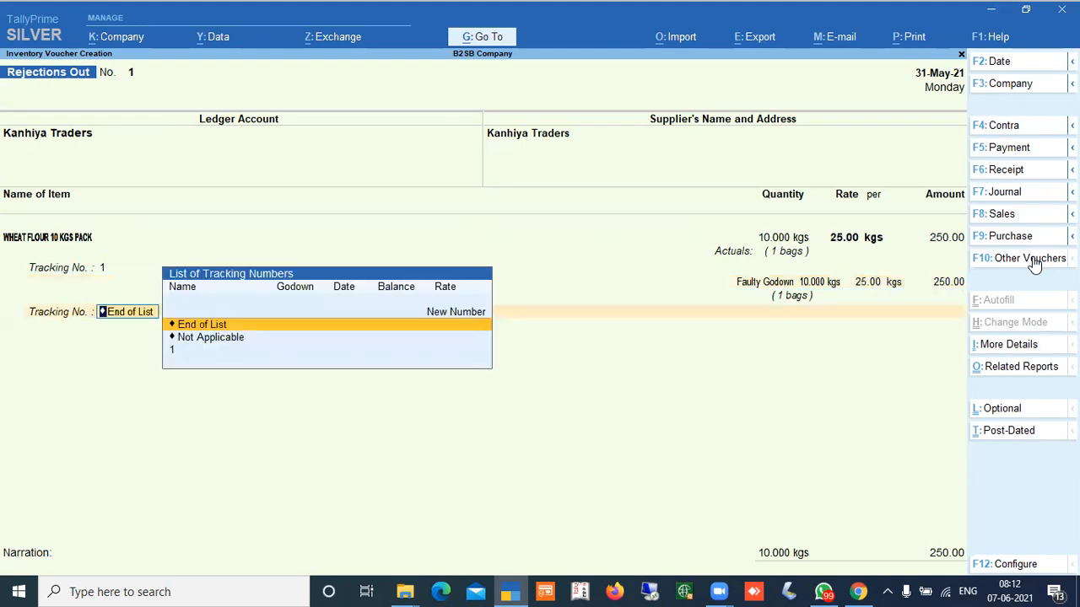
key(Return)
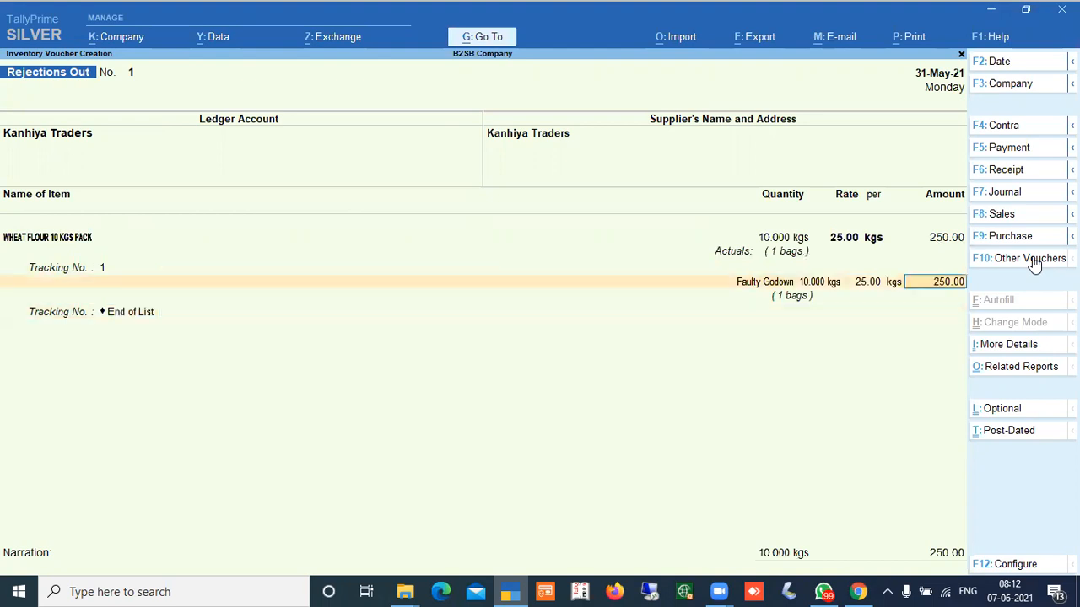
- Set the rate of the Faulty Godown allocation to 250 per kg
key(BackSpace)
text(250)
key(Return)
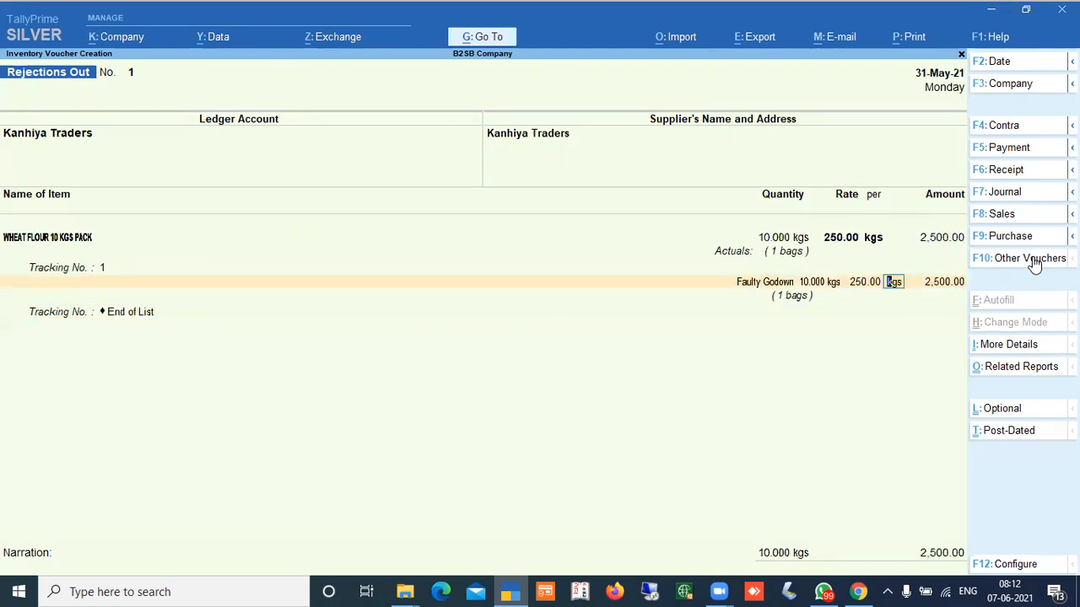
- Accept the remaining fields, save the Rejections Out voucher and leave voucher entry
key(BackSpace)
key(Return)
key(Return)
key(Return)
key(Return)
key(Return)
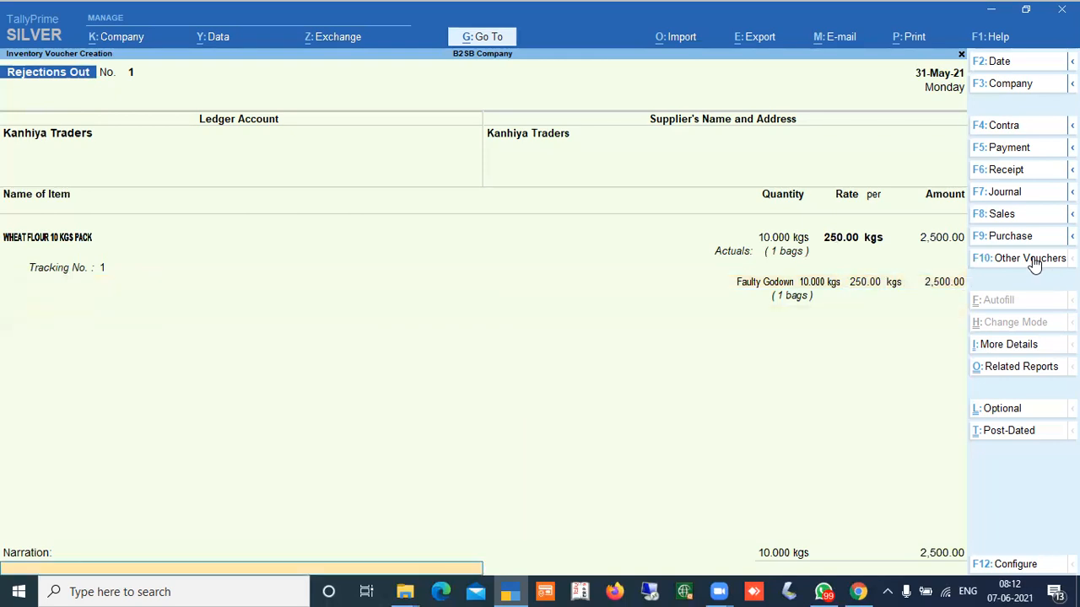
key(Return)
key(Return)
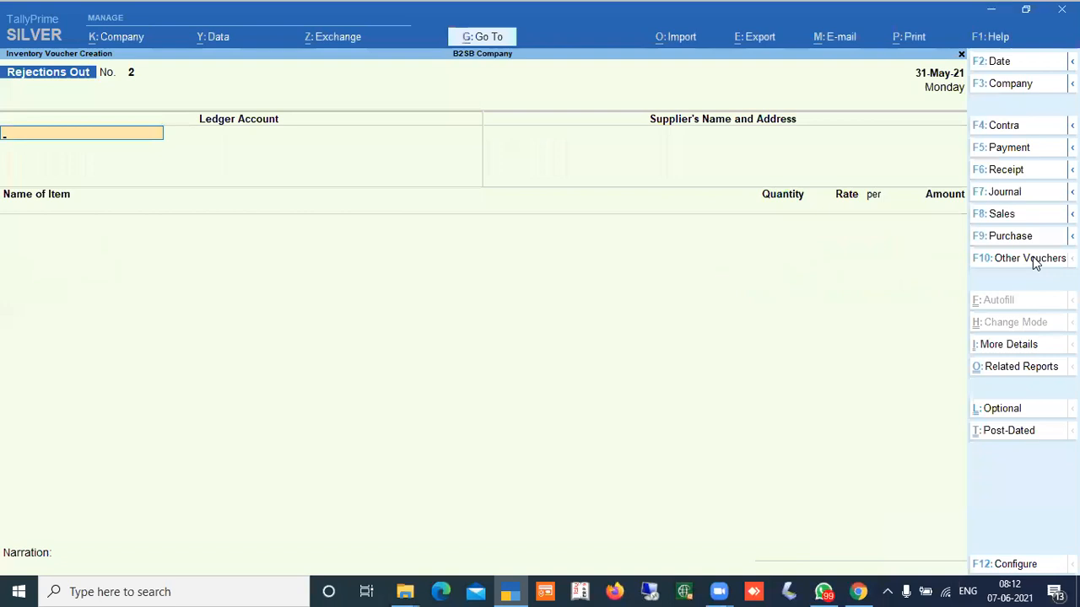
key(Escape)
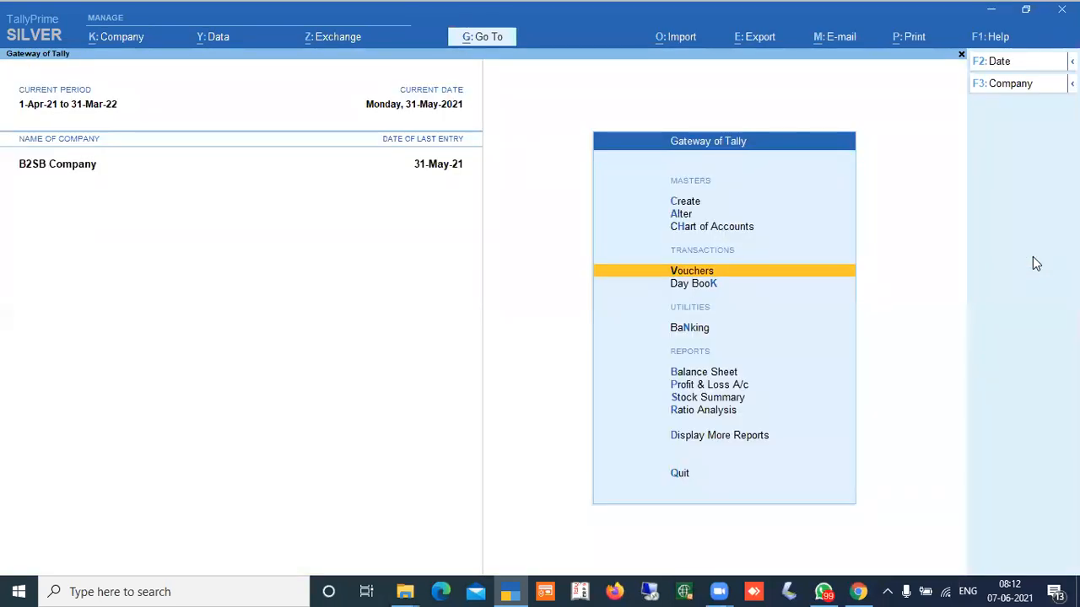
- Display the godown summary for Faulty Godown again from the inventory books
key(d)
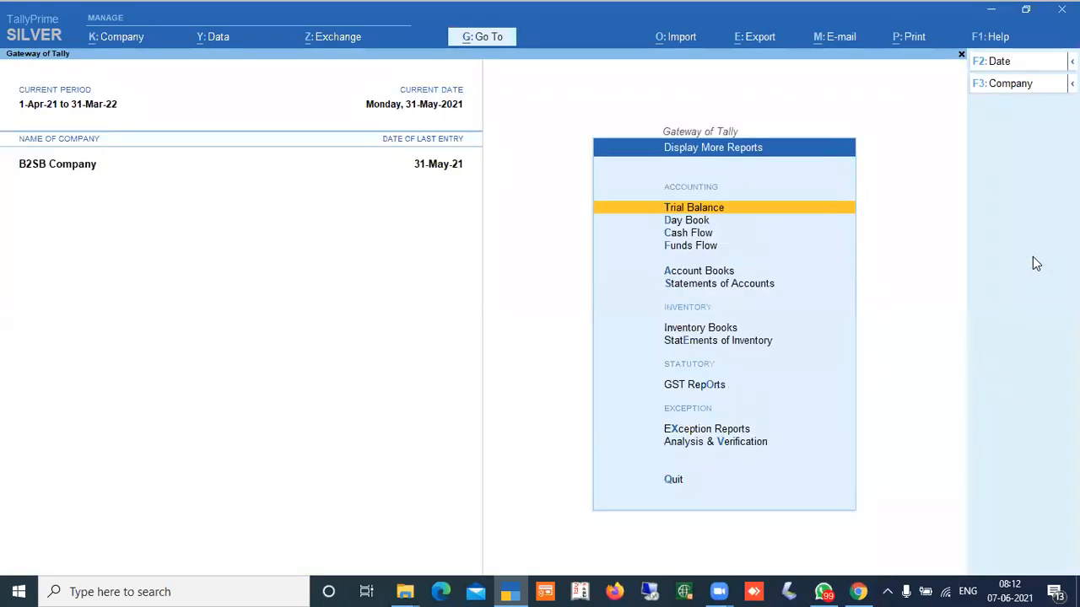
key(i)
key(g)
key(Down)
key(Return)
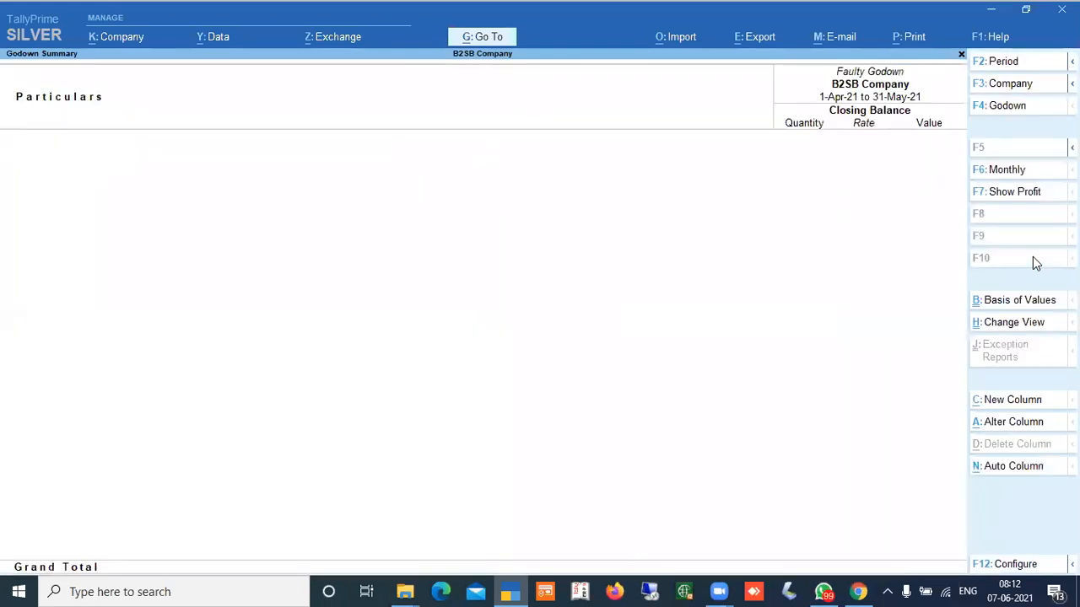
- Configure the godown summary to show stock items with zero quantity or balance
click(1029, 573)
key(Down)
key(Down)
key(Down)
key(Down)
key(Down)
key(Down)
key(Down)
key(Down)
key(Down)
text(y)
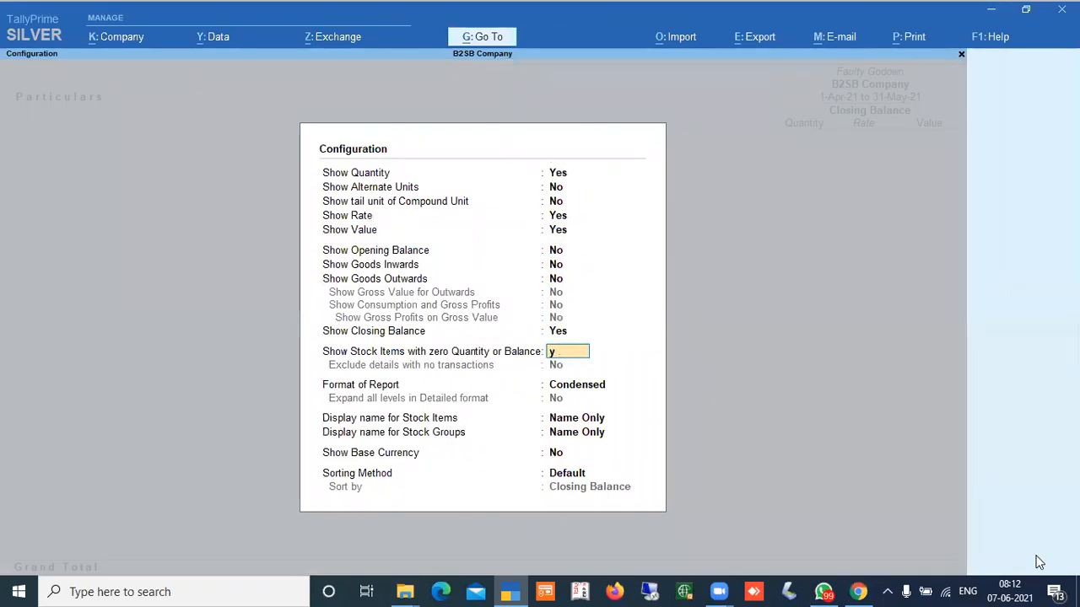
key(Return)
key(Return)
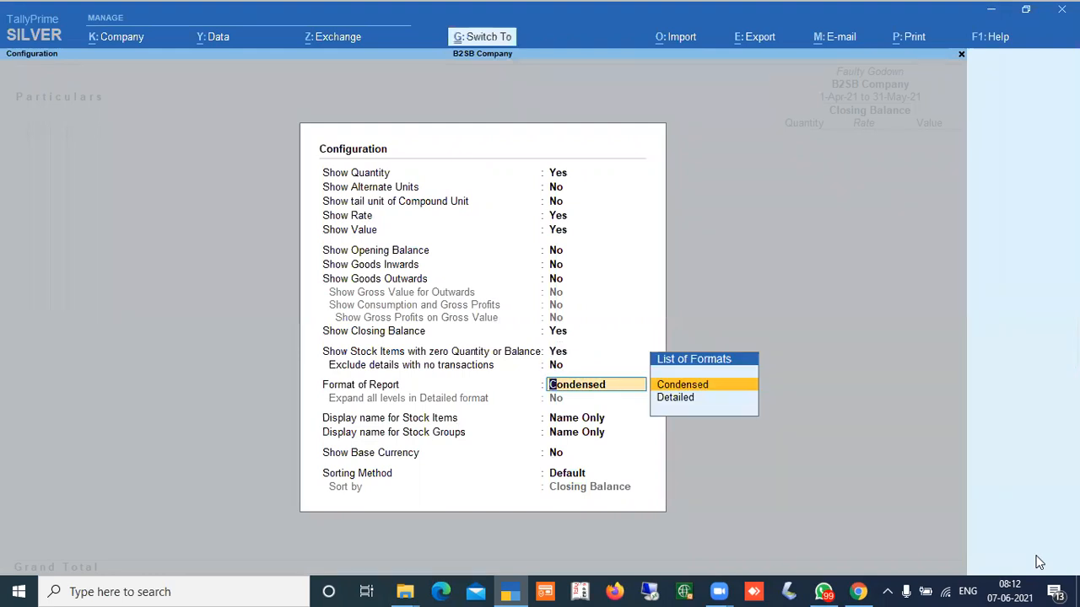
key(ctrl+a)
- Examine the pending purchase and sale bills for WHEAT FLOUR 10 KGS PACK in the May vouchers of Faulty Godown, then close the reports
key(Return)
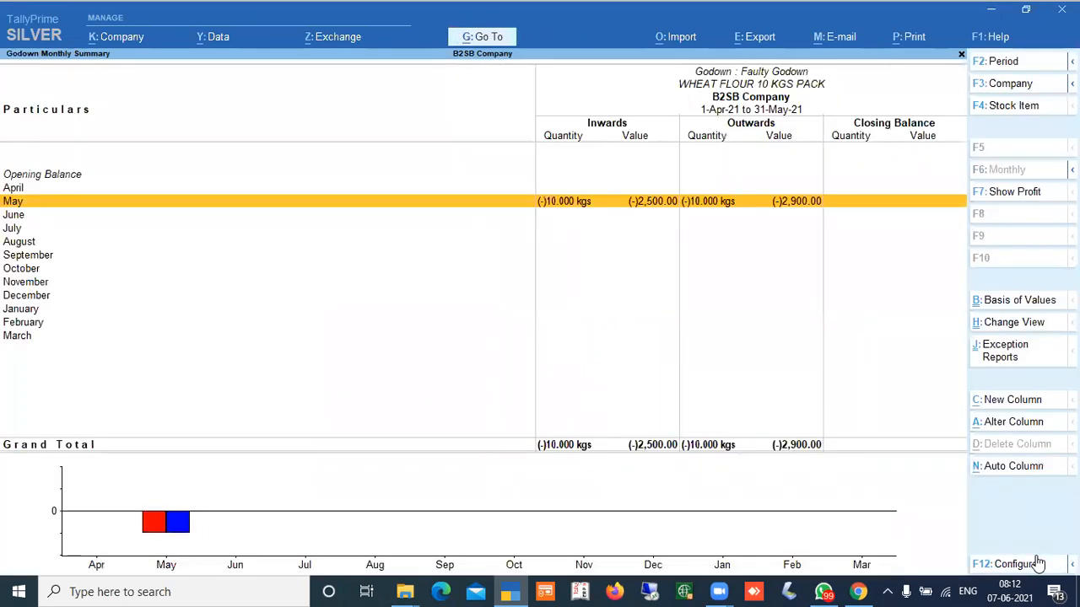
key(Return)
key(Down)
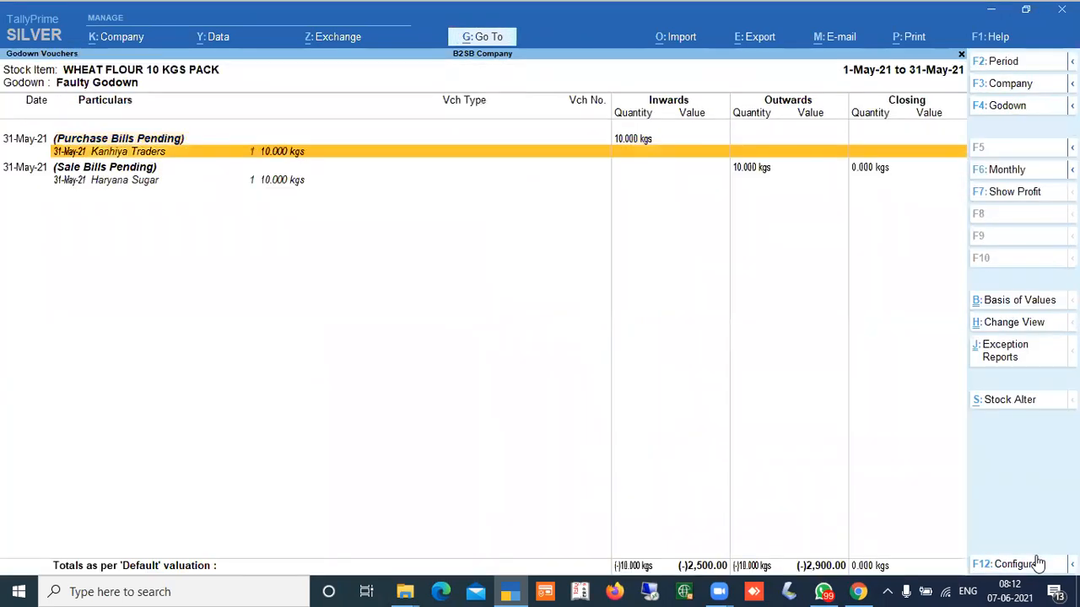
key(Down)
key(Down)
key(Up)
key(Up)
key(Down)
key(Down)
key(Up)
key(Up)
key(Up)
key(Down)
key(Down)
key(Up)
key(Up)
key(Down)
key(Down)
key(Down)
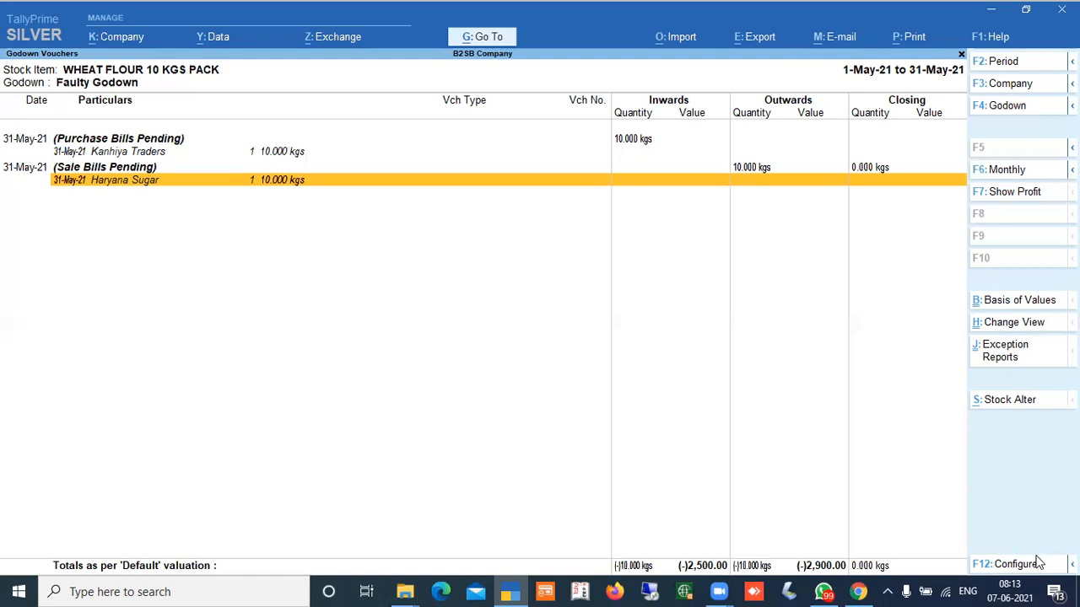
key(Escape)
key(Escape)
key(Escape)
key(Escape)
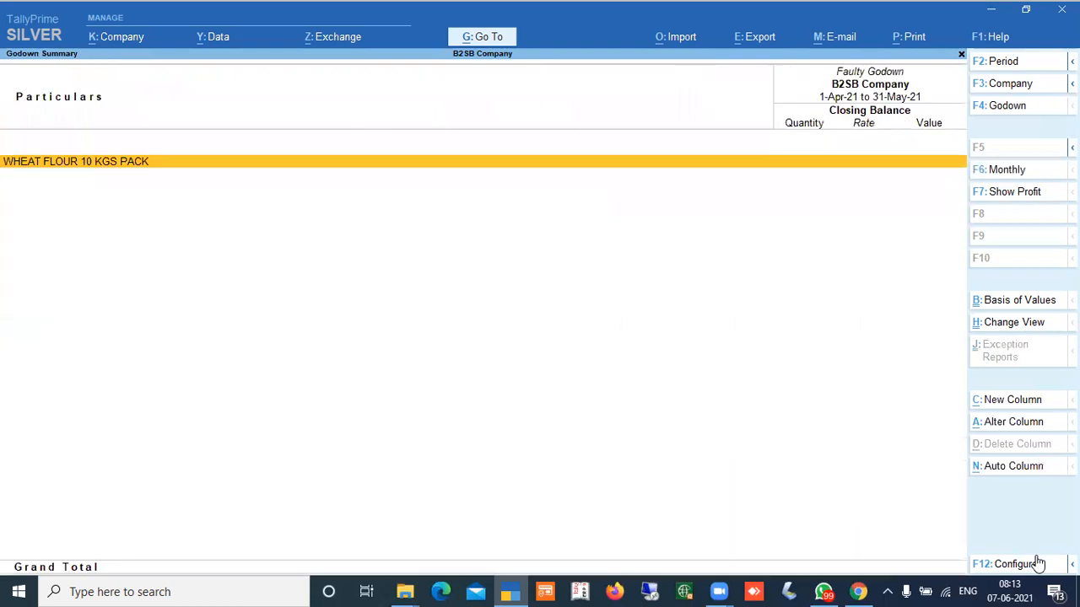
key(Escape)
key(Down)
key(Down)
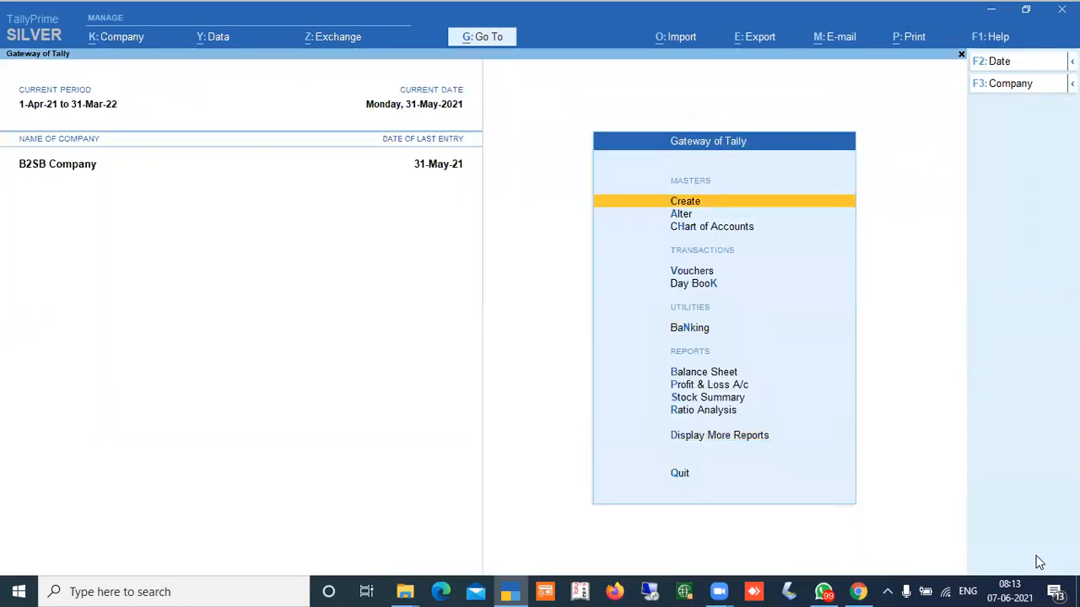
- Look through the Inventory Books and Statements of Inventory among the additional reports for a pending bills report
key(d)
key(Down)
key(Down)
key(Down)
key(Down)
key(Down)
key(Down)
key(Down)
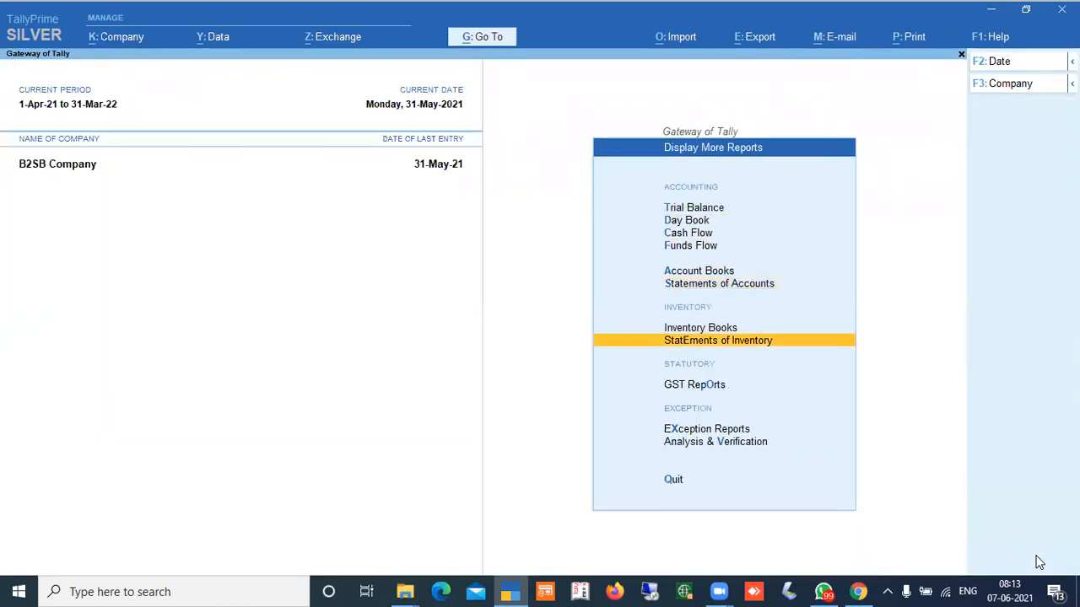
key(Up)
key(Return)
key(Escape)
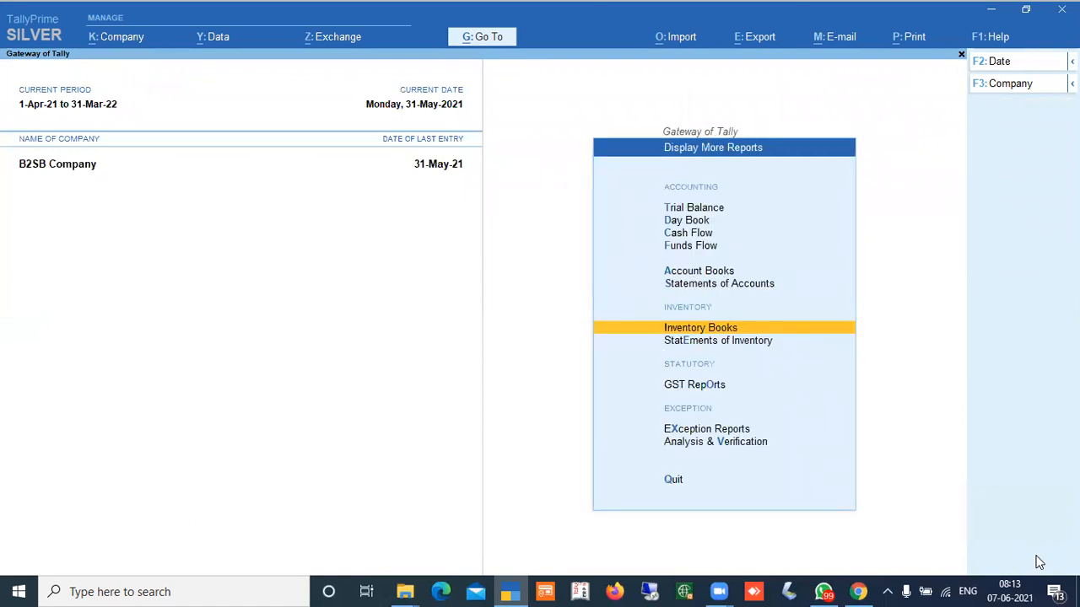
key(Down)
key(Return)
key(Escape)
- Check which registers the Inventory Books offer, then return to the gateway
key(Up)
key(Up)
key(Down)
key(Return)
key(Down)
key(Down)
key(Down)
key(Down)
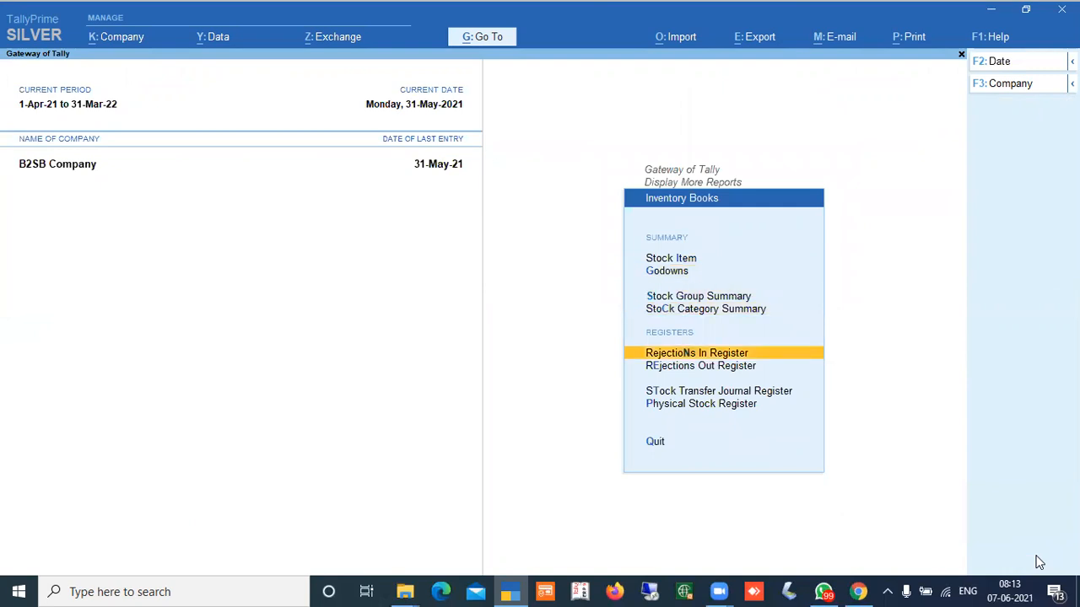
key(Escape)
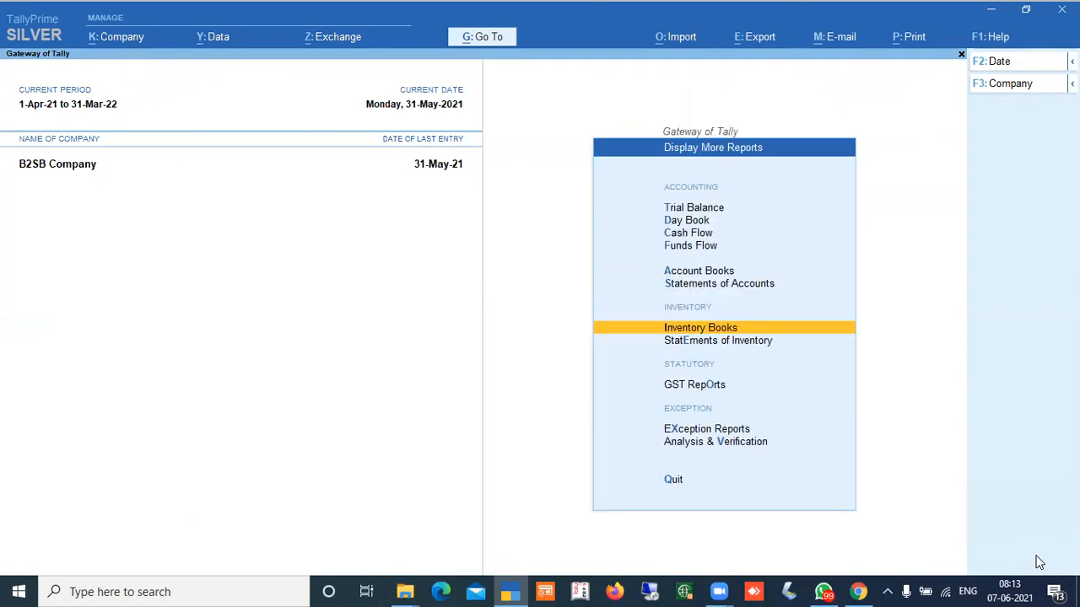
key(Escape)
key(Escape)
key(Escape)
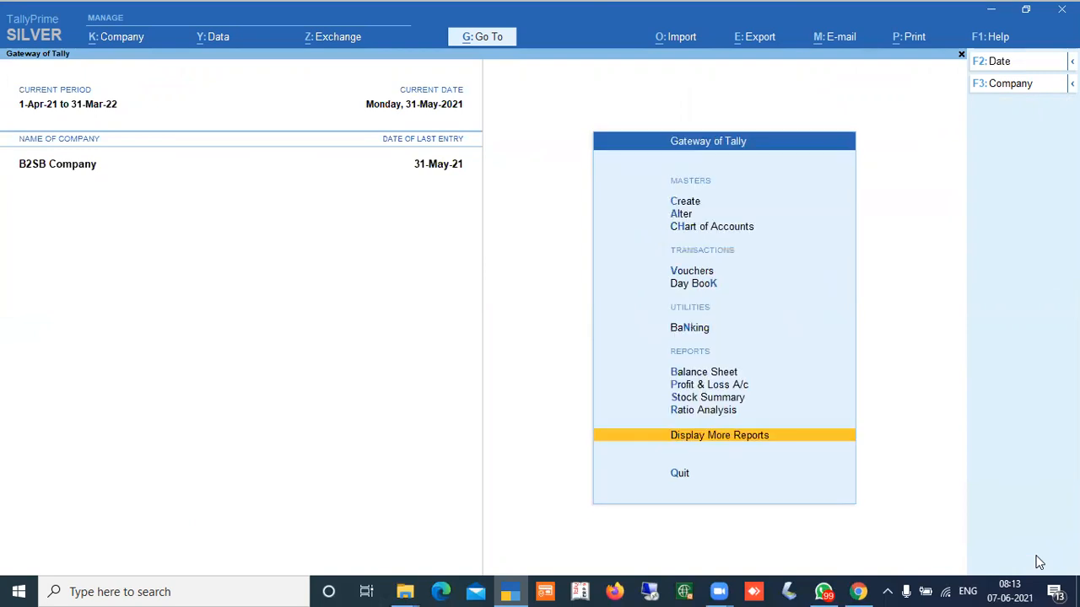
- Search the report list, including the extra reports, for "Pending", then close the search
key(alt+g)
text(Sale)
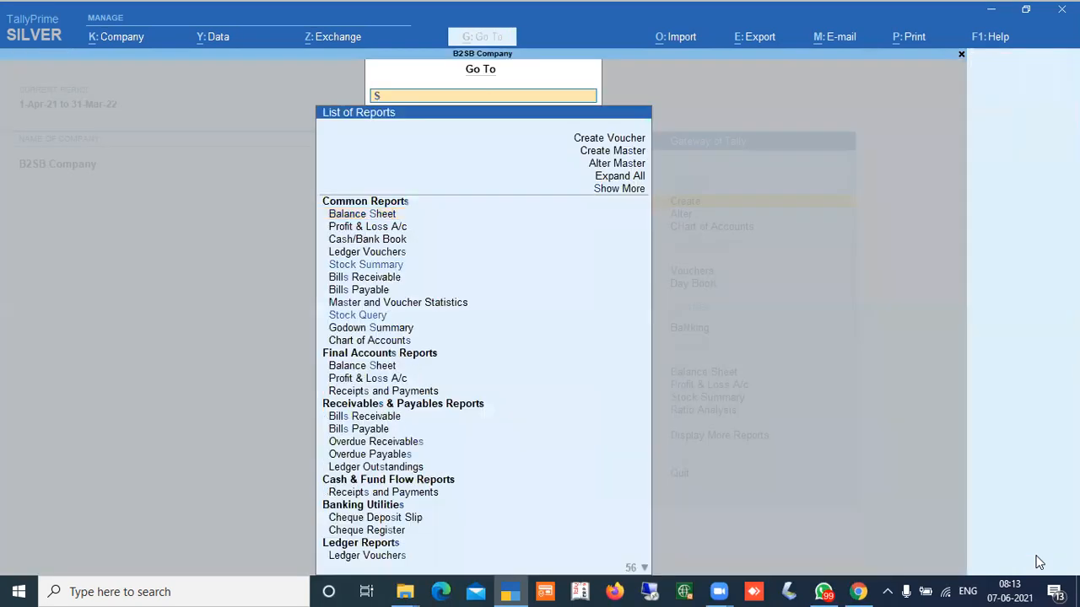
key(BackSpace)
key(BackSpace)
key(BackSpace)
key(BackSpace)
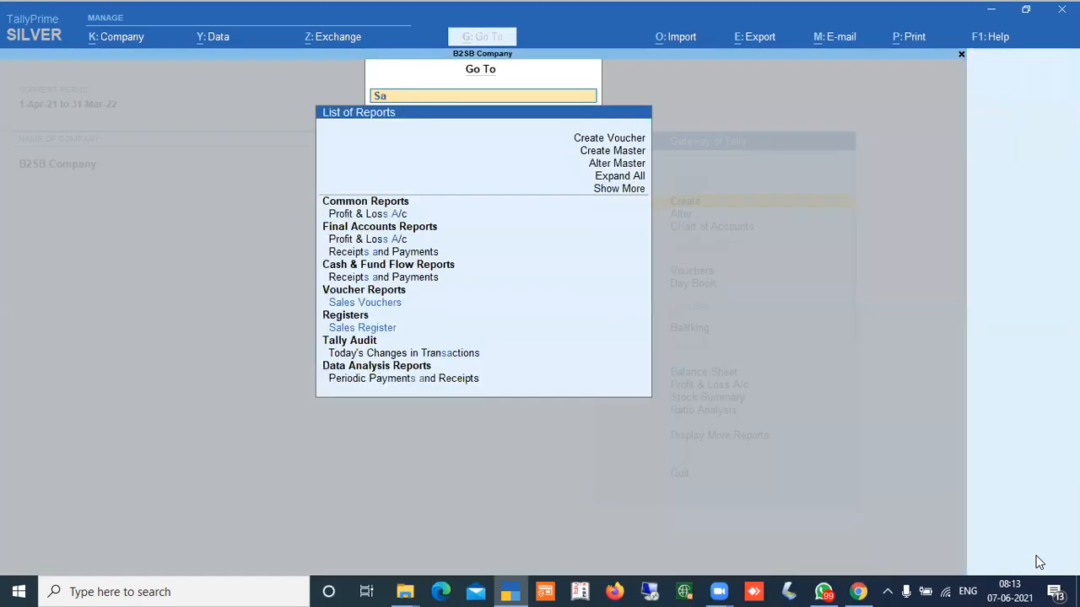
text(Pendi)
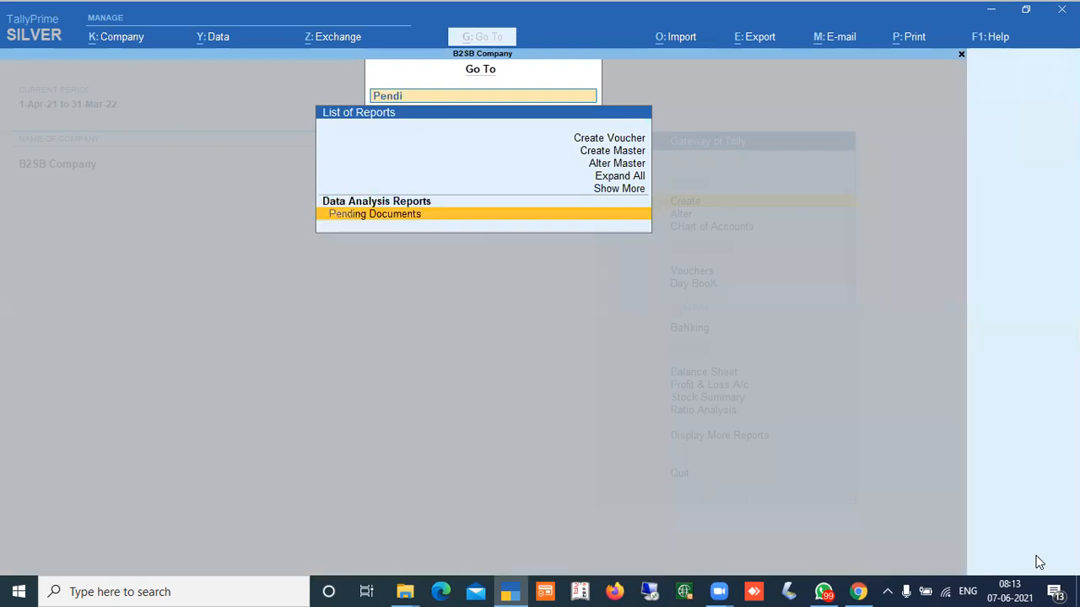
text(ng)
key(Up)
key(Up)
key(Return)
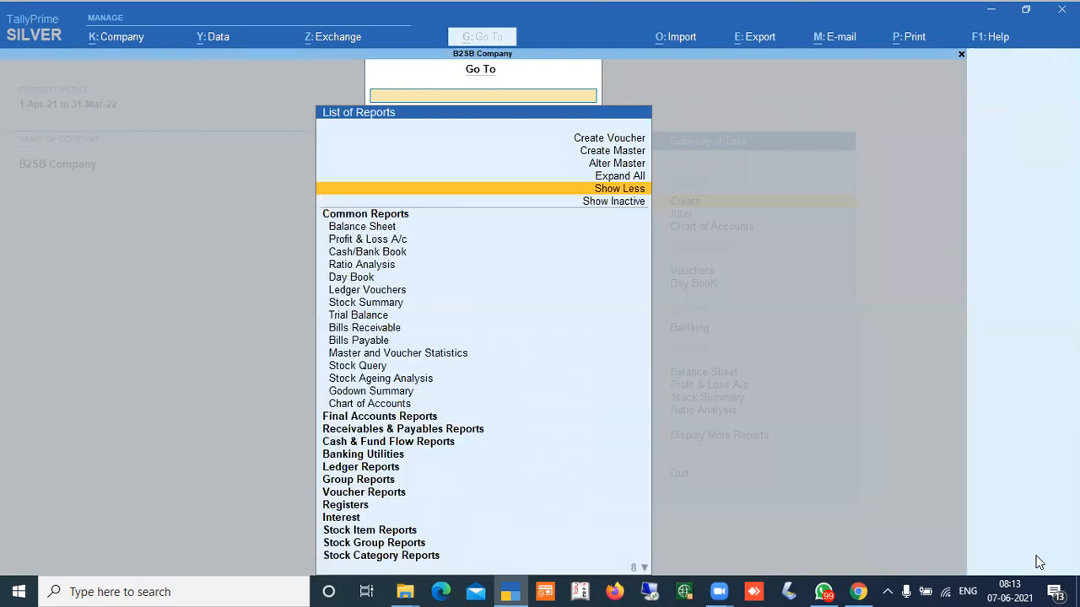
text(Pen)
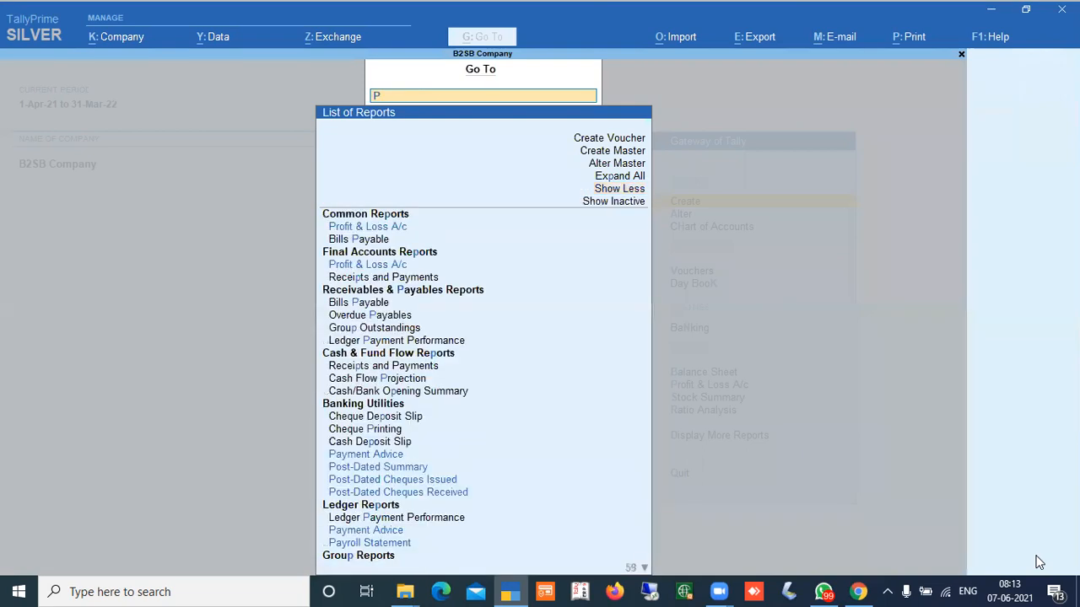
key(BackSpace)
key(BackSpace)
key(BackSpace)
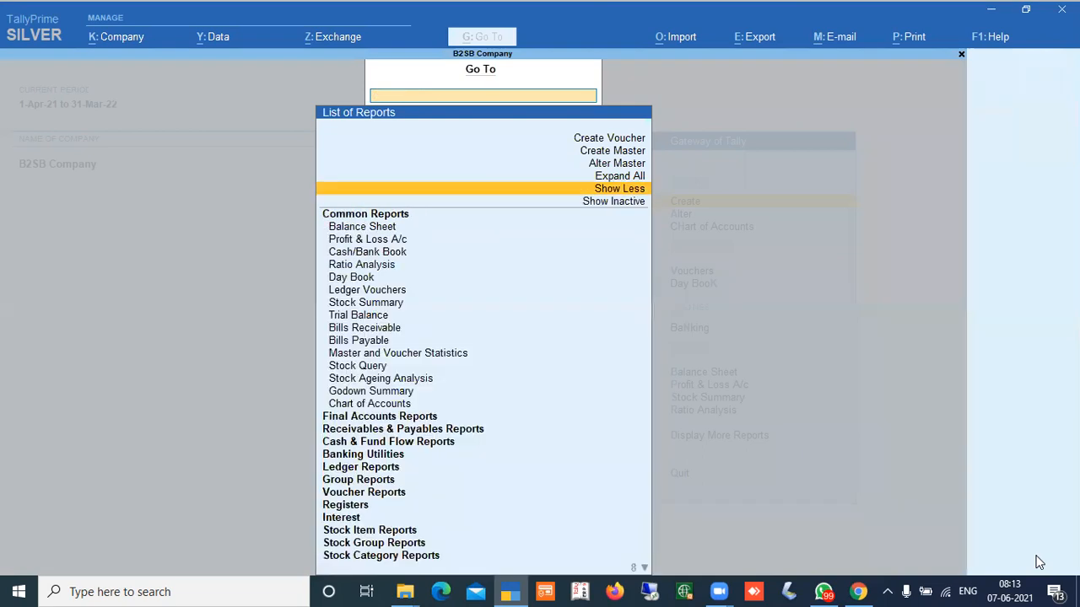
key(Escape)
key(Escape)
key(Escape)
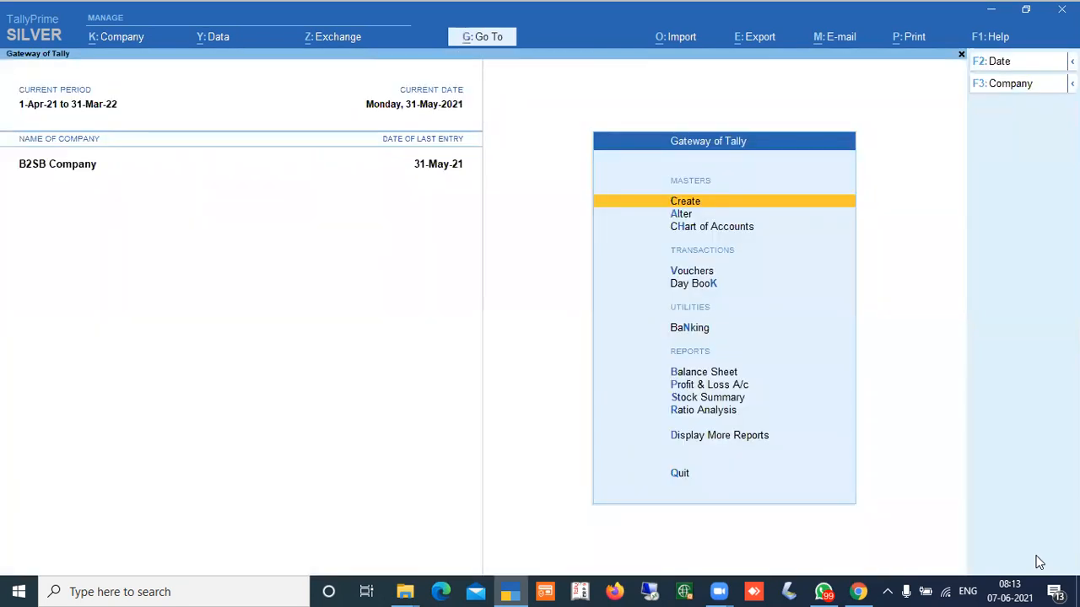
- Expand the list of masters available for alteration and open its voucher types
key(Down)
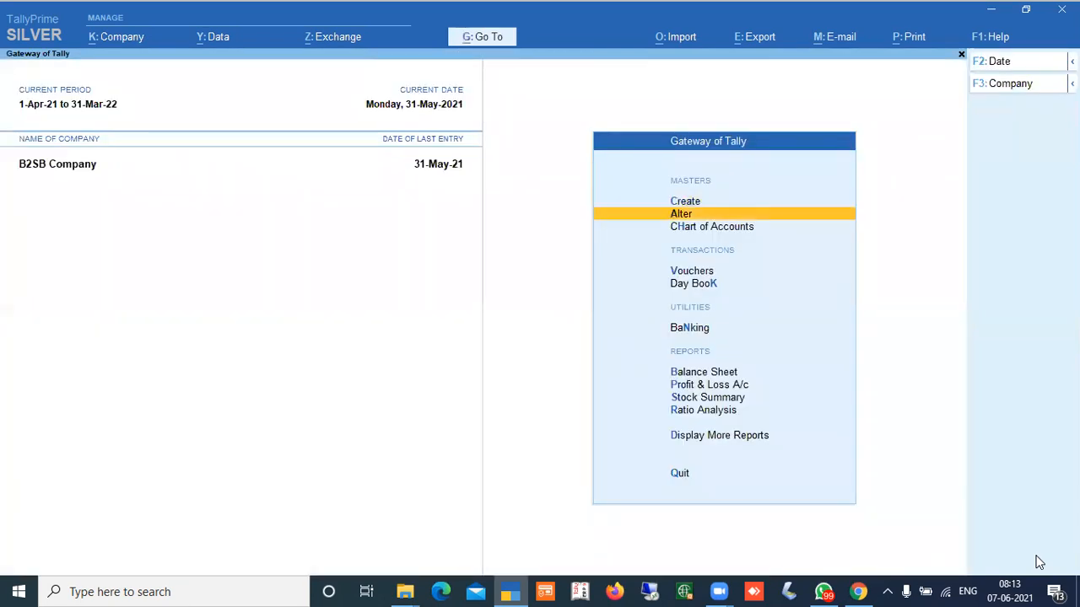
key(Return)
key(Up)
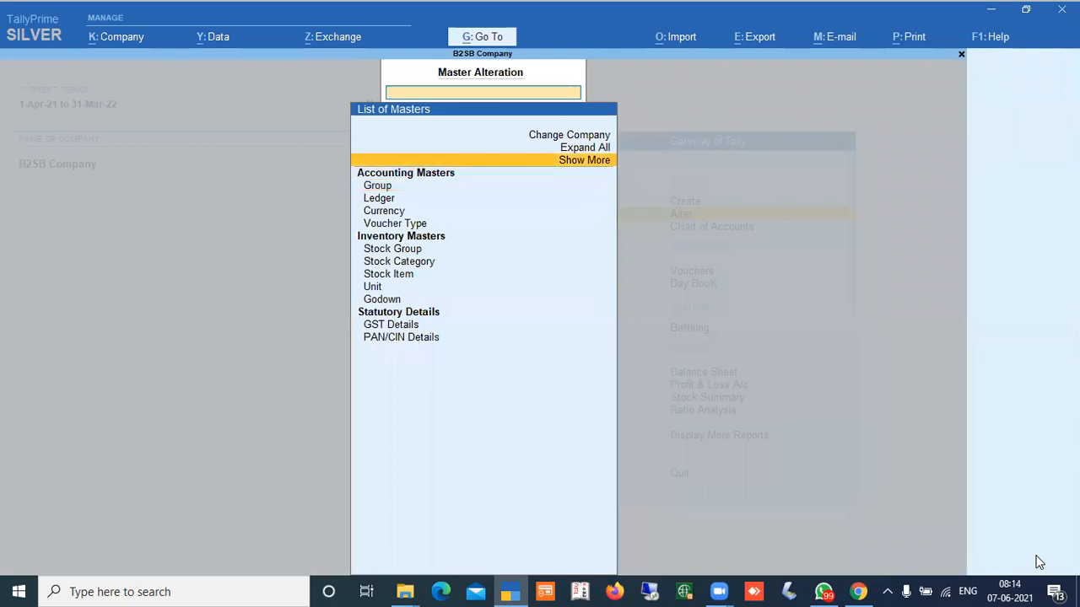
key(Return)
key(Down)
key(Down)
key(Down)
key(Down)
key(Down)
key(Down)
key(Down)
key(Down)
key(Down)
key(Down)
key(Down)
key(Down)
key(Down)
key(Down)
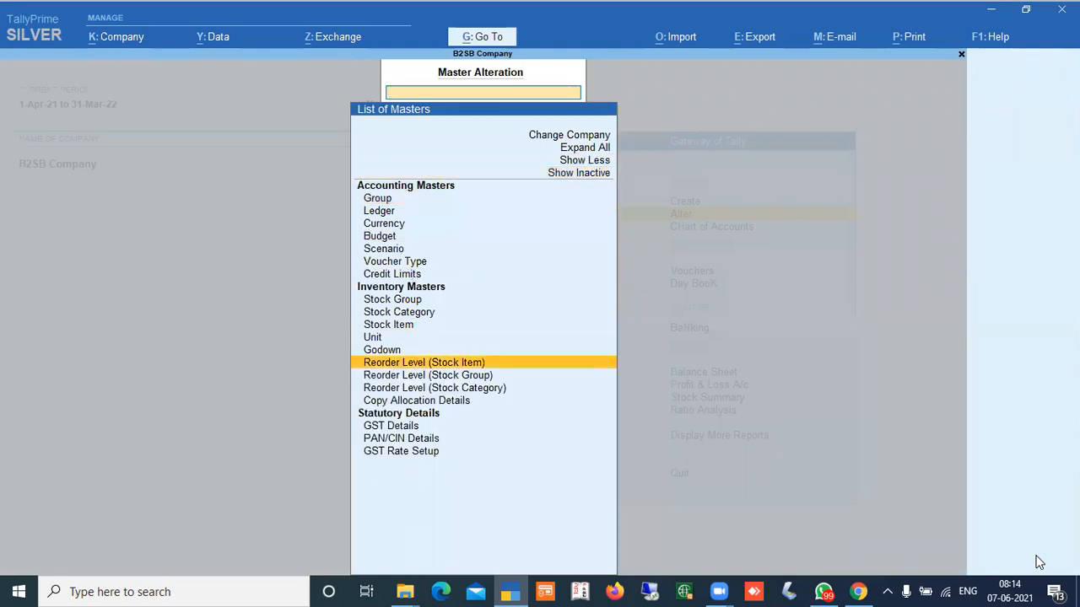
key(Up)
key(Up)
key(Up)
key(Up)
key(Up)
key(Up)
key(Up)
key(Up)
key(Up)
key(Up)
key(Up)
key(Up)
key(Up)
key(Up)
key(Down)
key(Down)
key(Down)
key(Down)
key(Down)
key(Down)
key(Down)
key(Return)
- Activate the Delivery Note voucher type, save it and leave the voucher type list
key(Down)
key(Down)
key(Down)
key(Down)
key(Down)
key(Down)
key(Down)
key(Down)
key(Up)
key(Up)
key(Up)
key(Up)
key(Up)
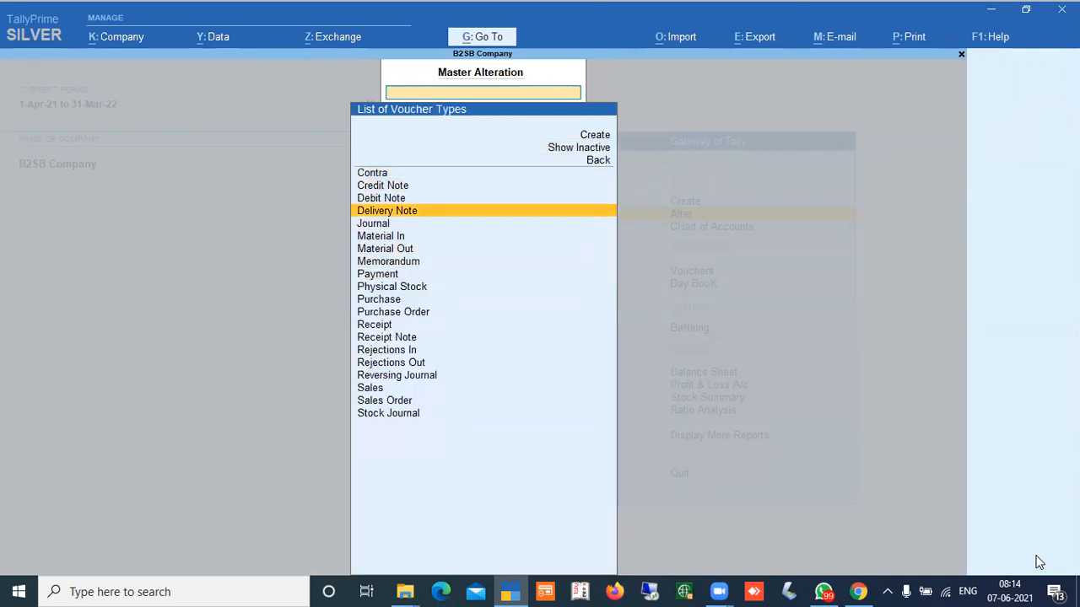
key(Return)
key(Return)
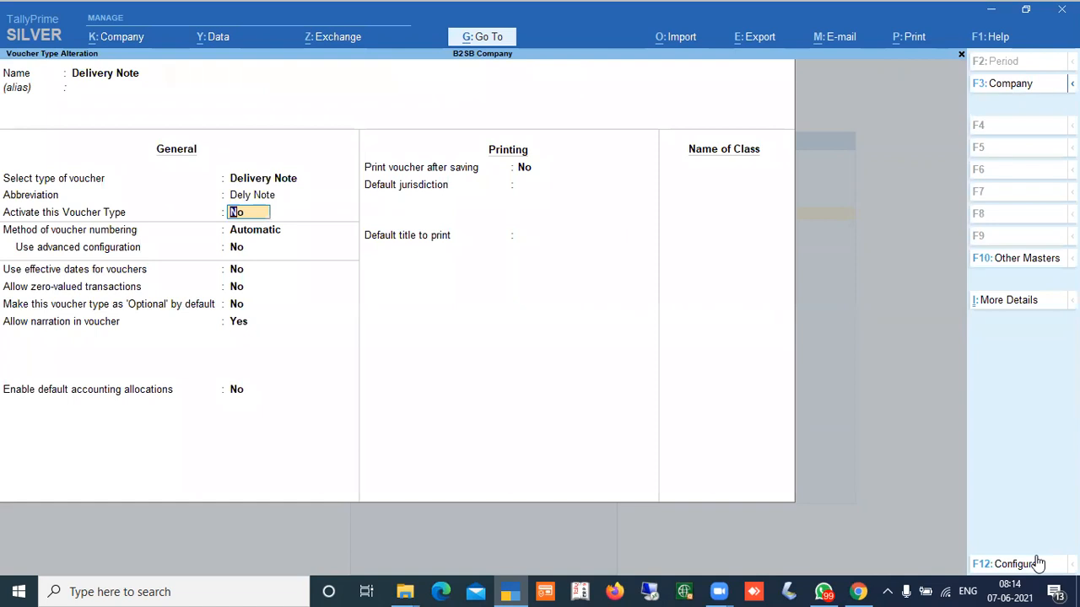
text(y)
key(Return)
key(ctrl+a)
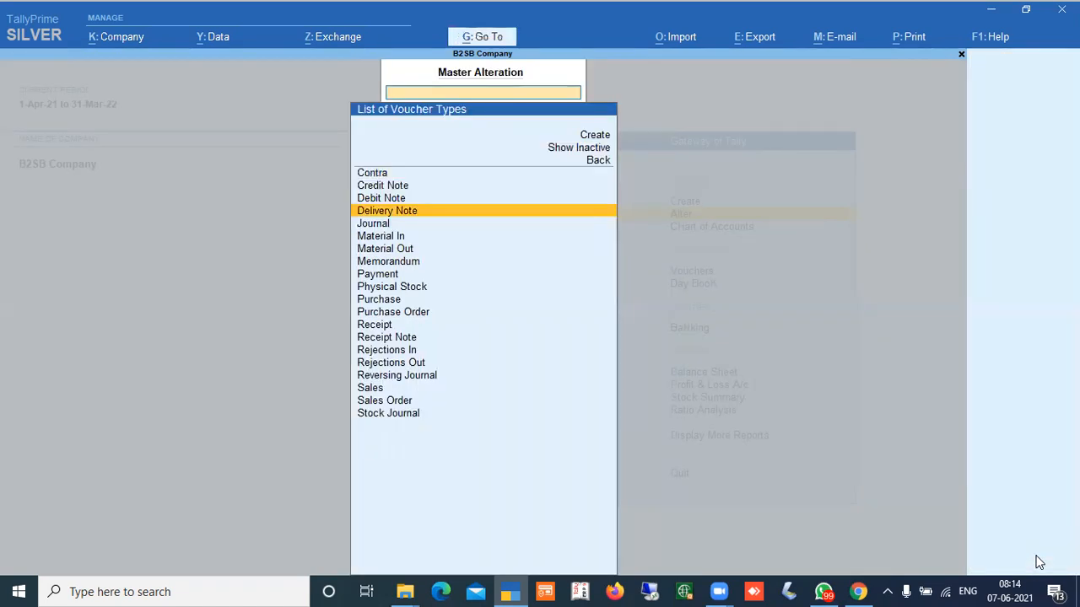
key(Escape)
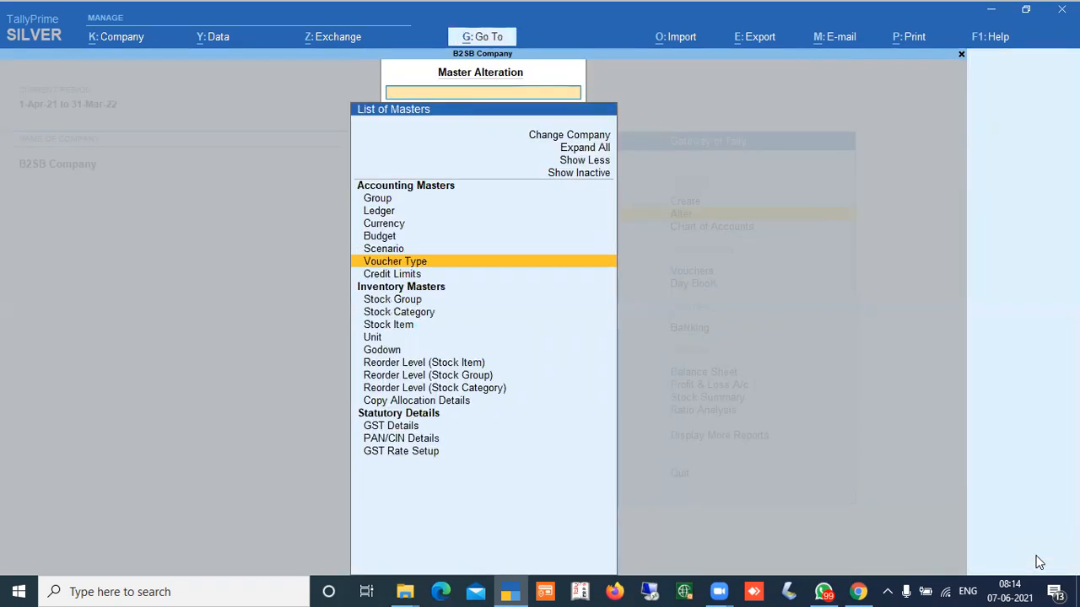
- Check the Inventory Books for a delivery note register and the Statements of Inventory for a sale bills pending report, then return to the gateway
key(Escape)
key(d)
key(Down)
key(Down)
key(Down)
key(Down)
key(Down)
key(Down)
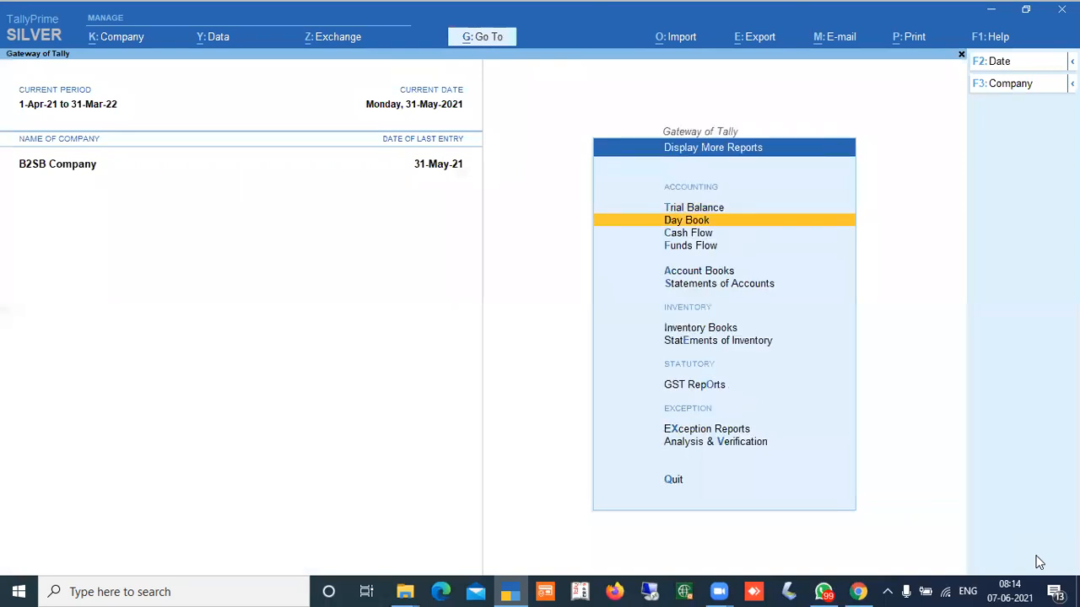
key(Return)
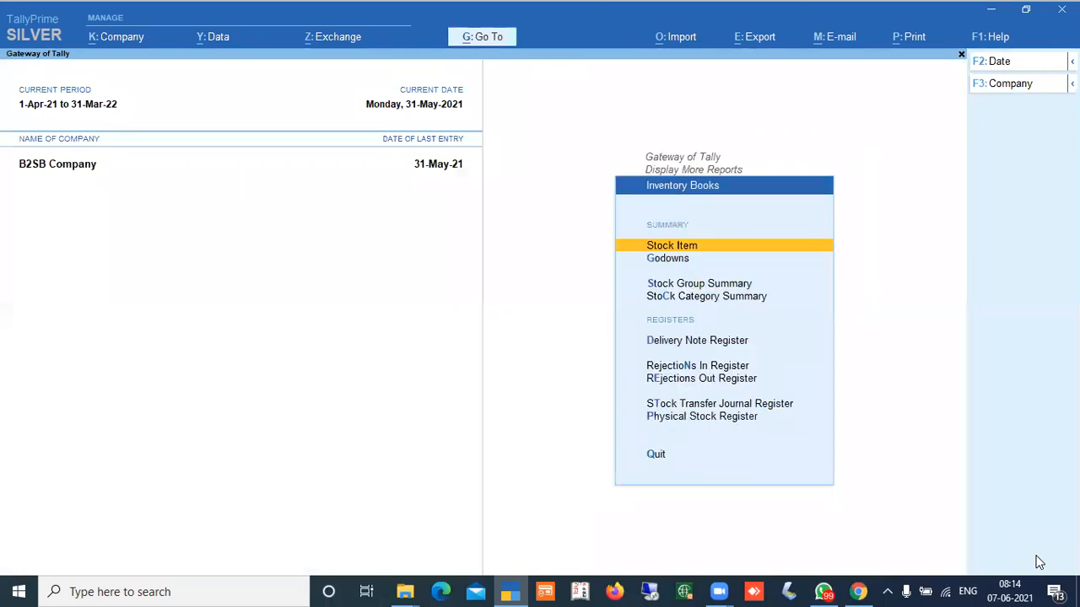
key(Escape)
key(Down)
key(Return)
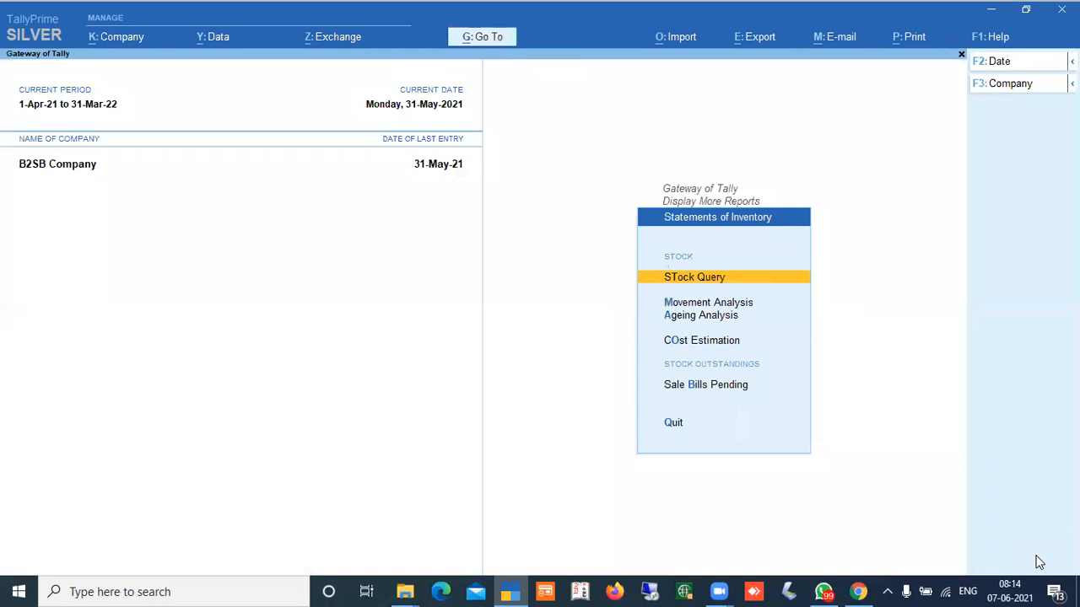
key(Down)
key(Down)
key(Down)
key(Down)
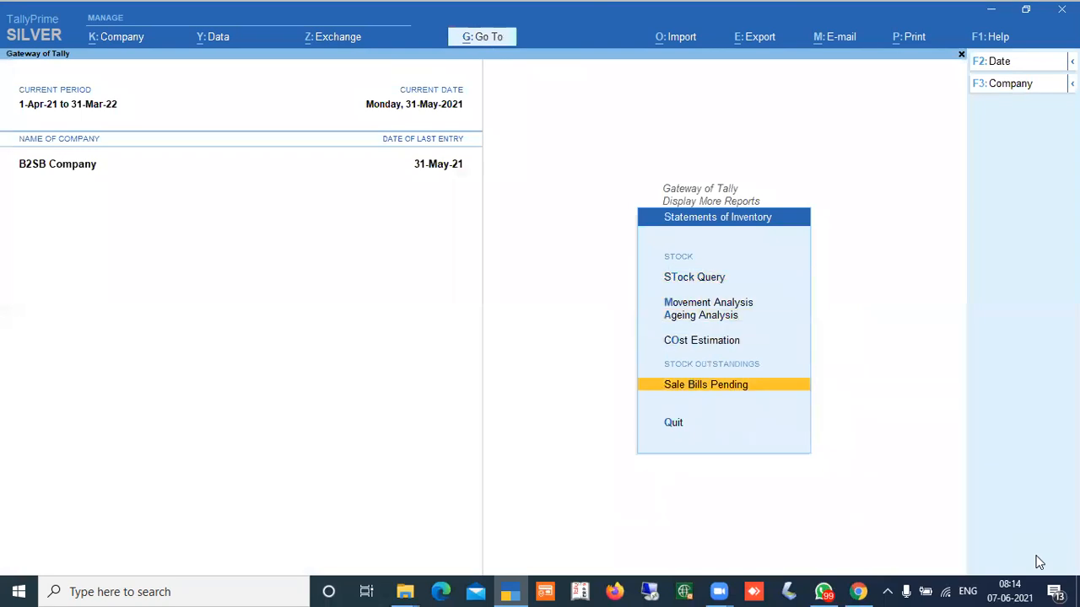
key(Escape)
key(Escape)
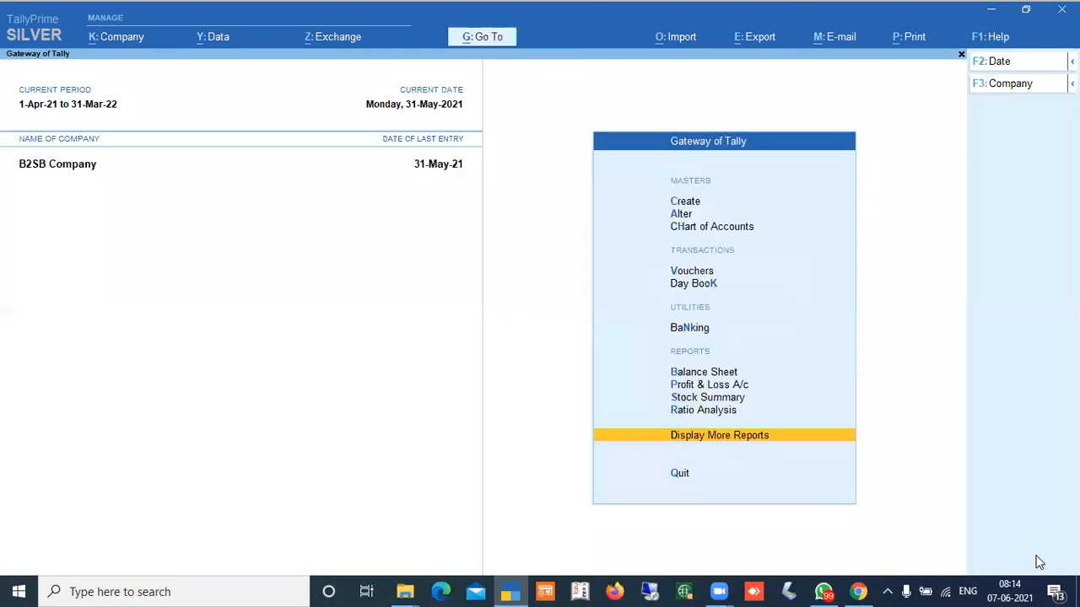
- List the company's voucher types from the Chart of Accounts
key(Down)
key(Down)
key(Down)
key(Down)
key(Return)
key(Down)
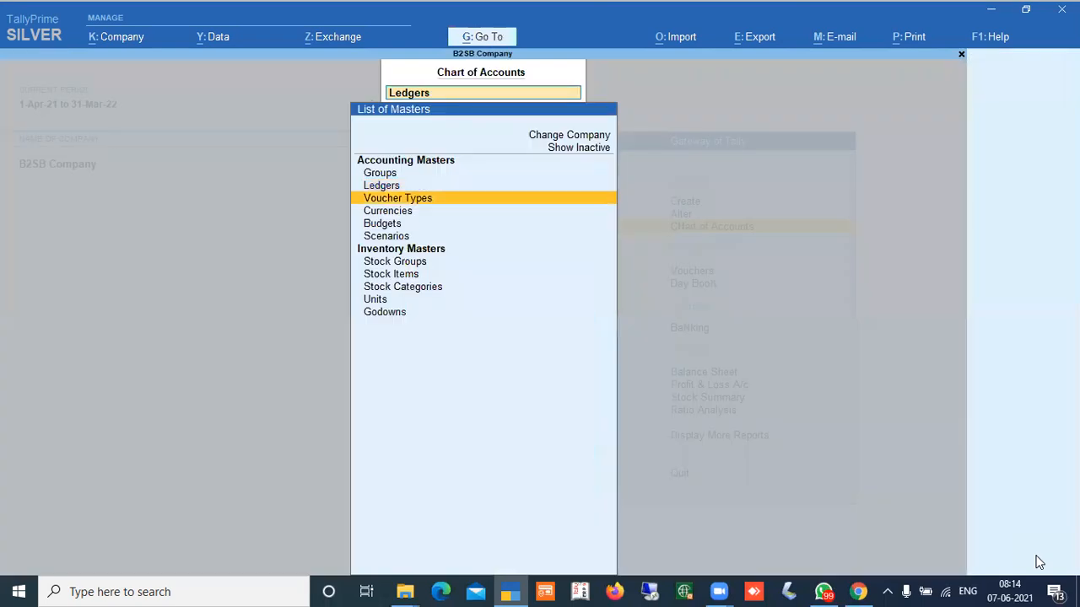
key(Return)
- Activate the Receipt Note voucher type, save it and return to the gateway
key(Down)
key(Down)
key(Down)
key(Down)
key(Down)
key(Down)
key(Down)
key(Down)
key(Down)
key(Down)
key(Down)
key(Down)
key(Down)
key(Down)
key(Down)
key(Down)
key(Down)
key(Return)
key(Return)
key(Return)
key(Return)
key(y)
key(ctrl+a)
key(Escape)
key(Escape)
key(Escape)
key(n)
- Open the Statements of Inventory reports
key(d)
key(Down)
key(Down)
key(Down)
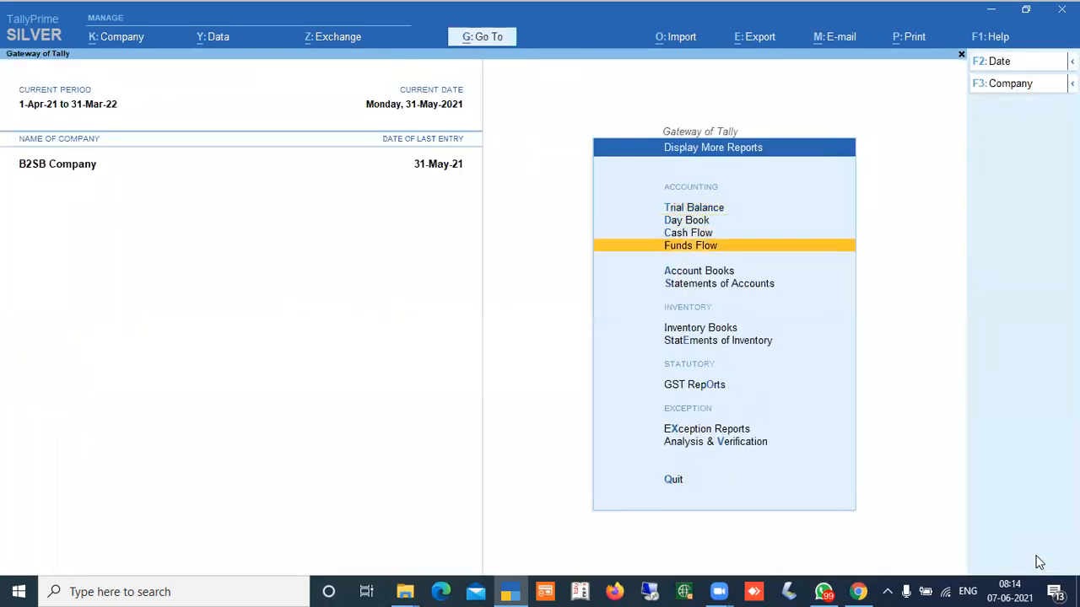
key(Down)
key(Down)
key(Down)
key(Down)
key(Down)
key(Up)
key(Return)
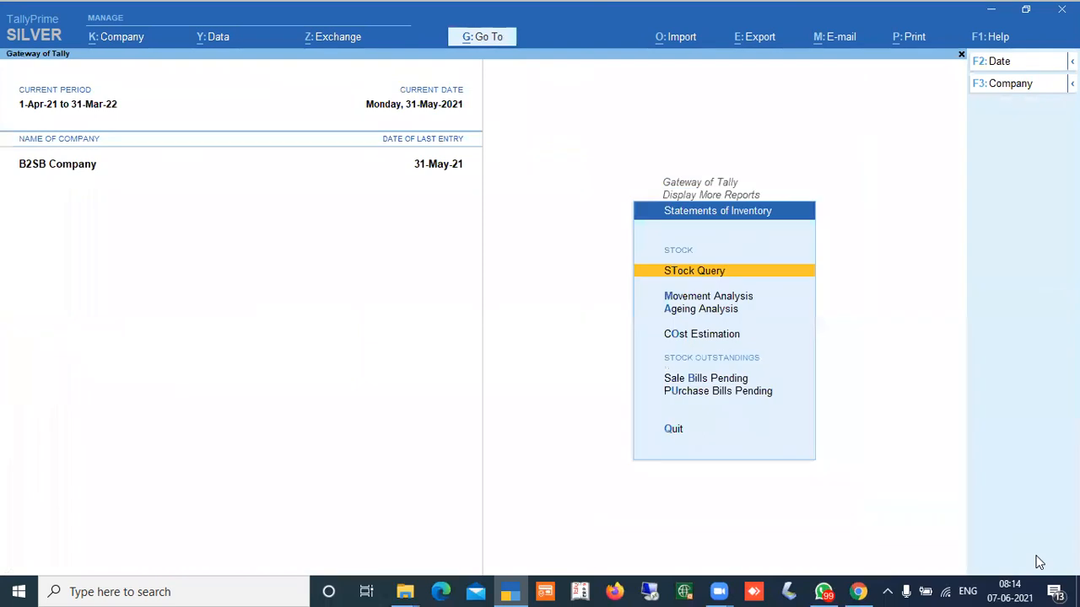
- Review the Sale Bills Pending report for goods delivered but not billed, then return to the gateway
key(Down)
key(Down)
key(Down)
key(Down)
key(Down)
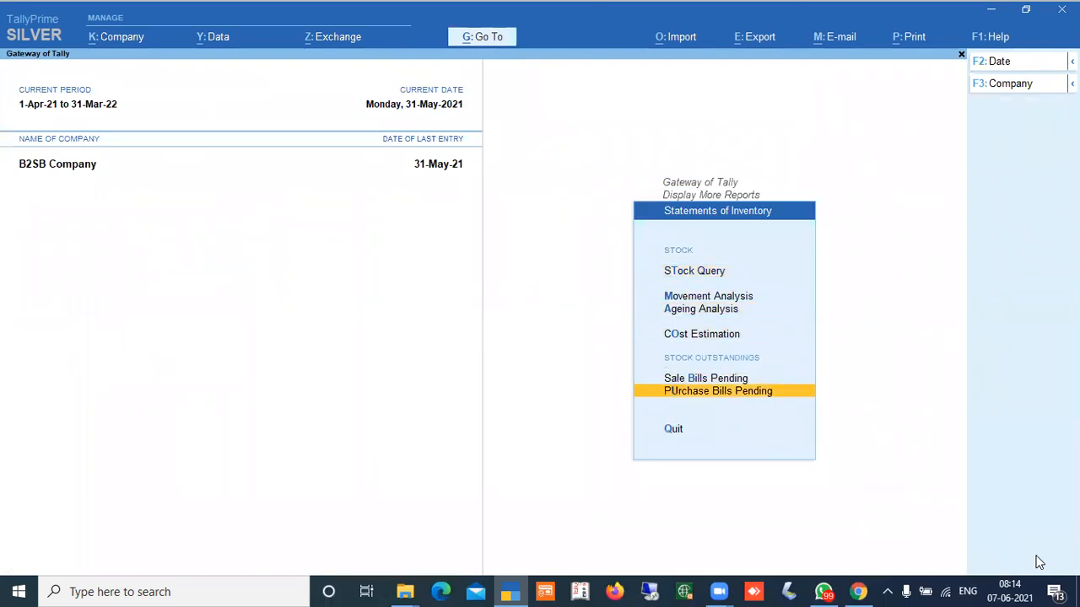
key(Up)
key(Return)
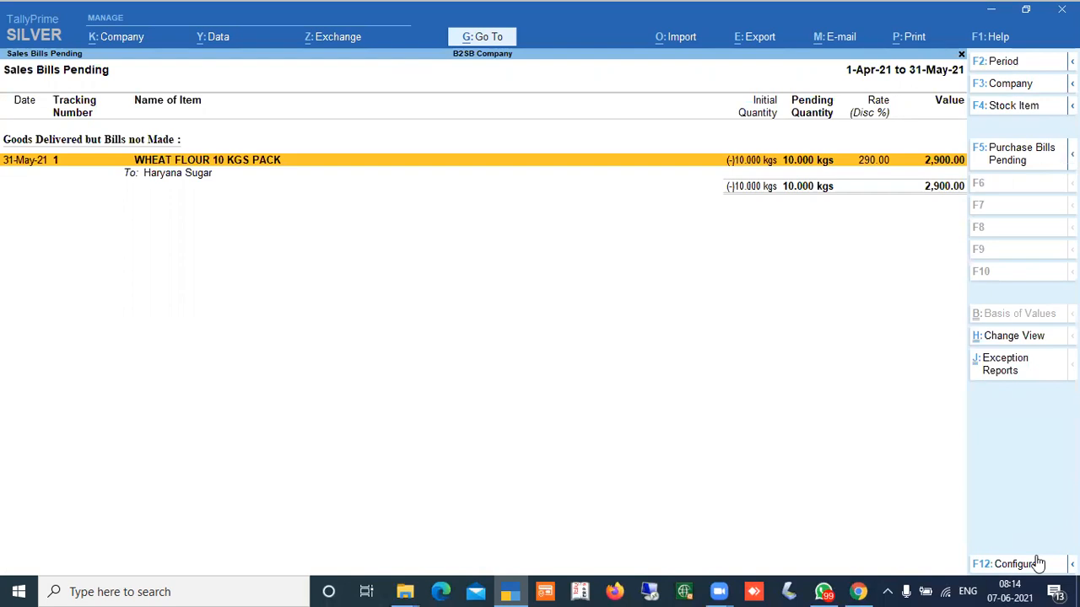
key(Escape)
key(Escape)
key(Escape)
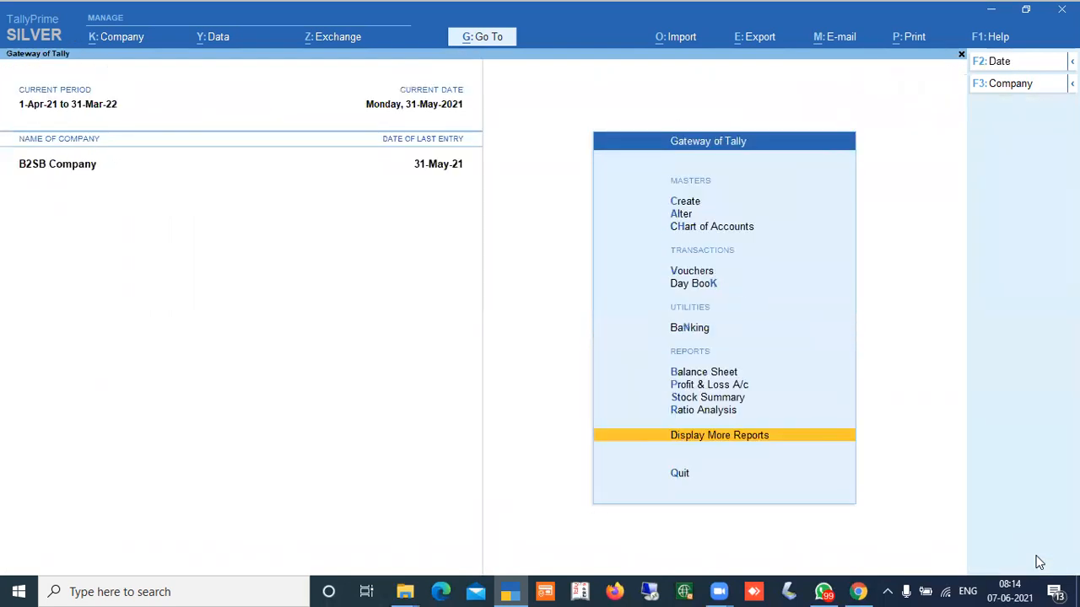
- Display the Haryana Sugar ledger vouchers for a period starting 1-Apr-21
text(dalharya)
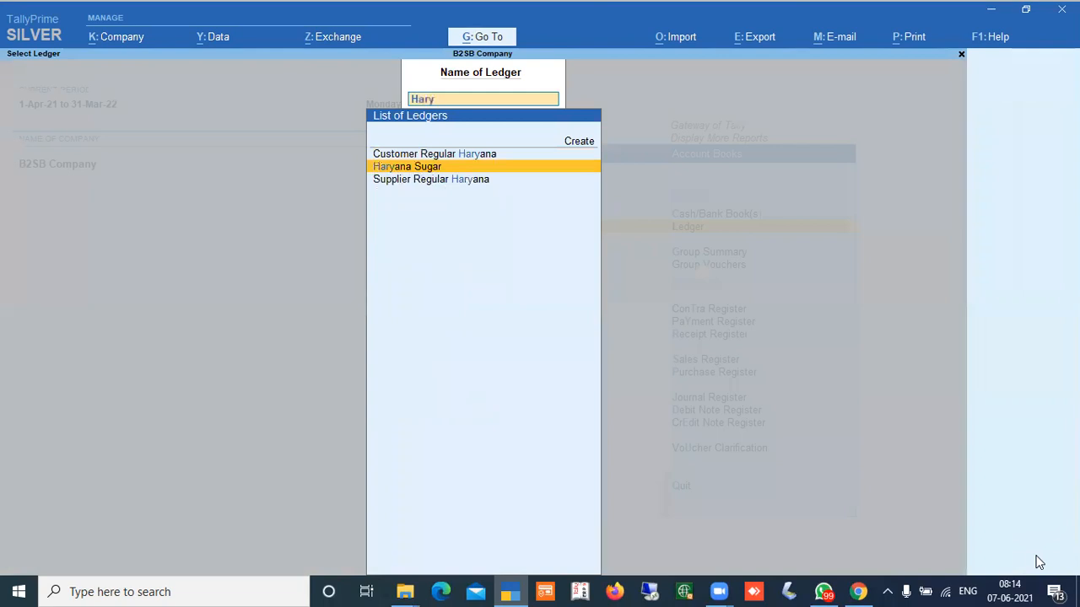
key(Return)
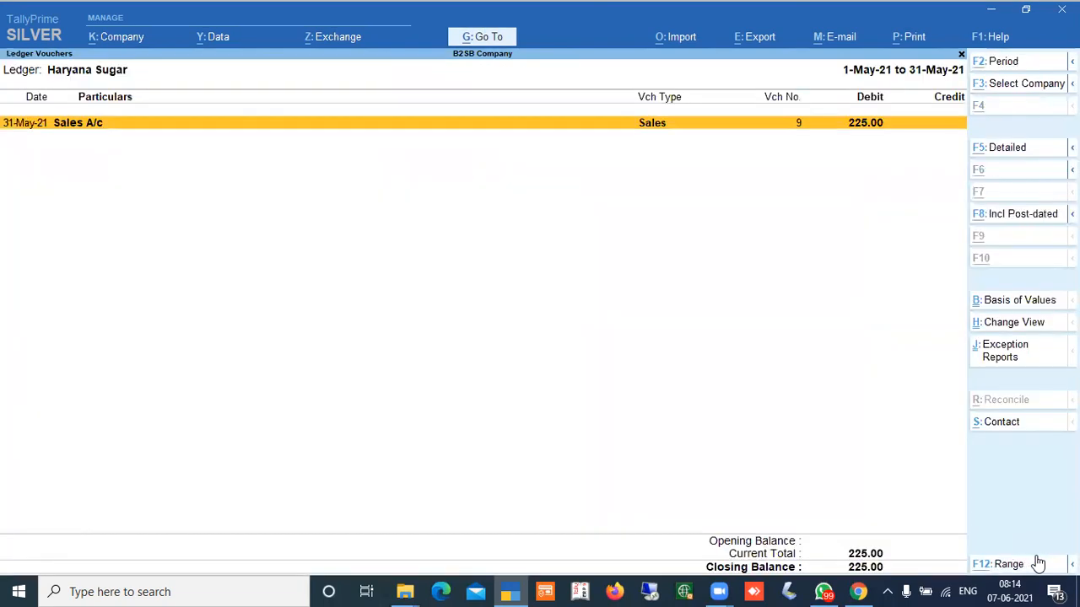
key(alt+F2)
text(1-4)
key(Return)
key(Return)
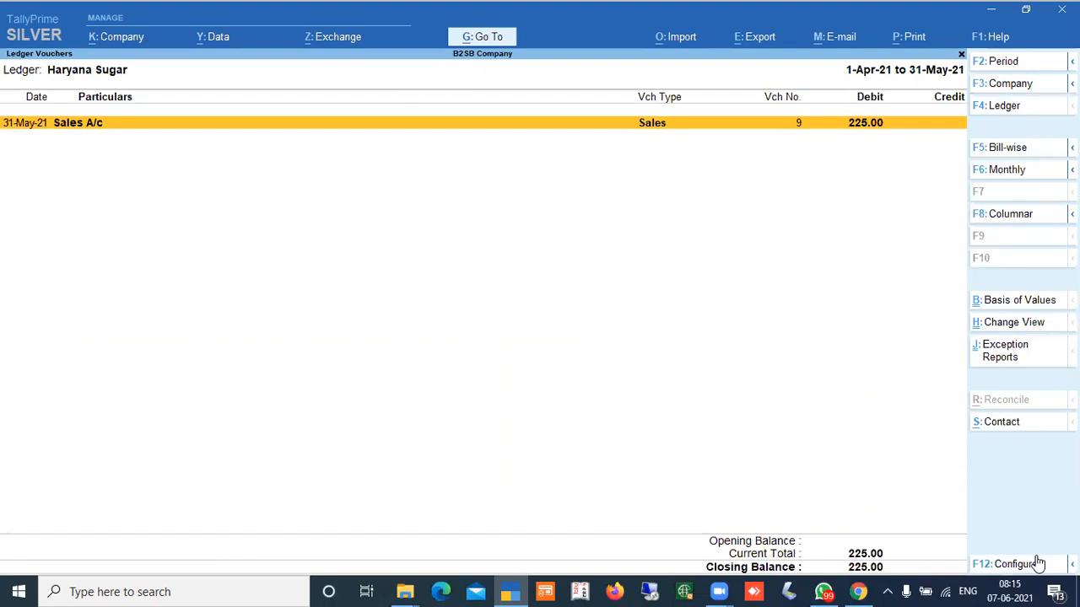
- Look at the exception reports available for the Haryana Sugar ledger, then return to the gateway
key(ctrl+j)
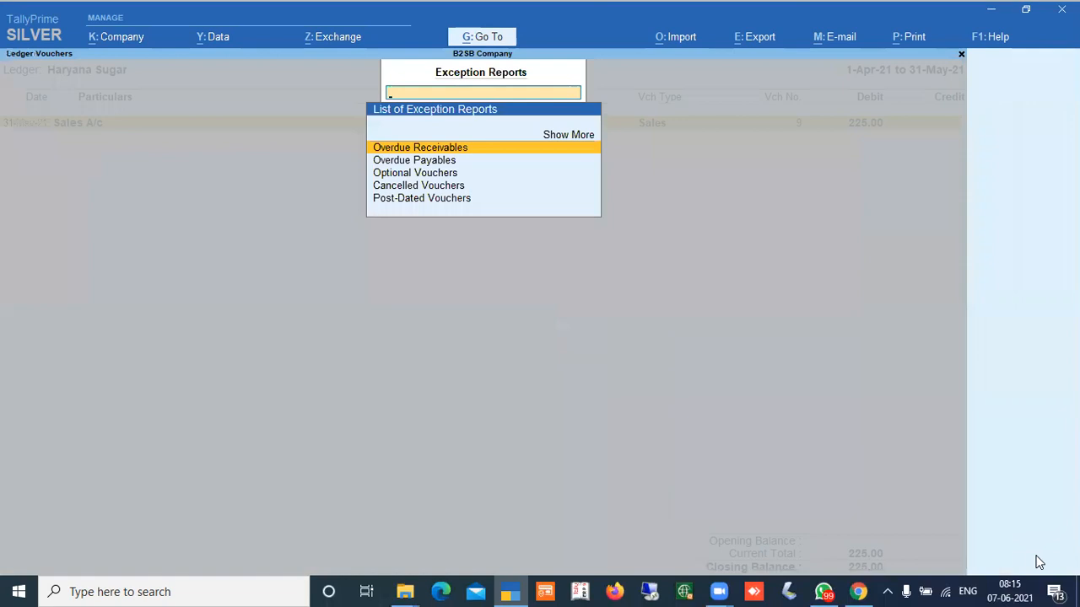
key(Escape)
key(Escape)
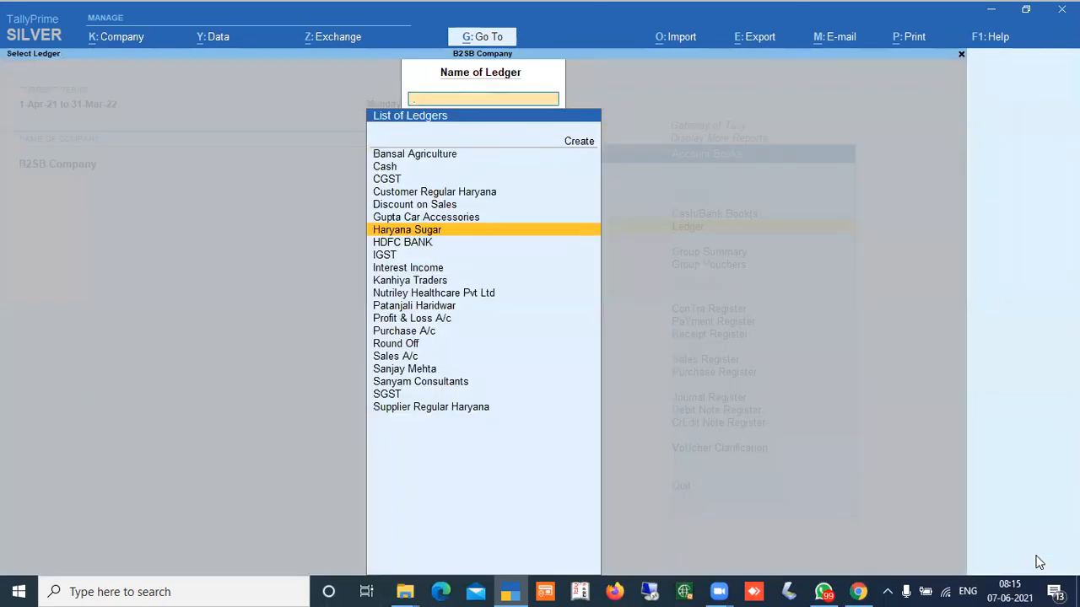
key(Escape)
key(Escape)
key(Escape)
key(Escape)
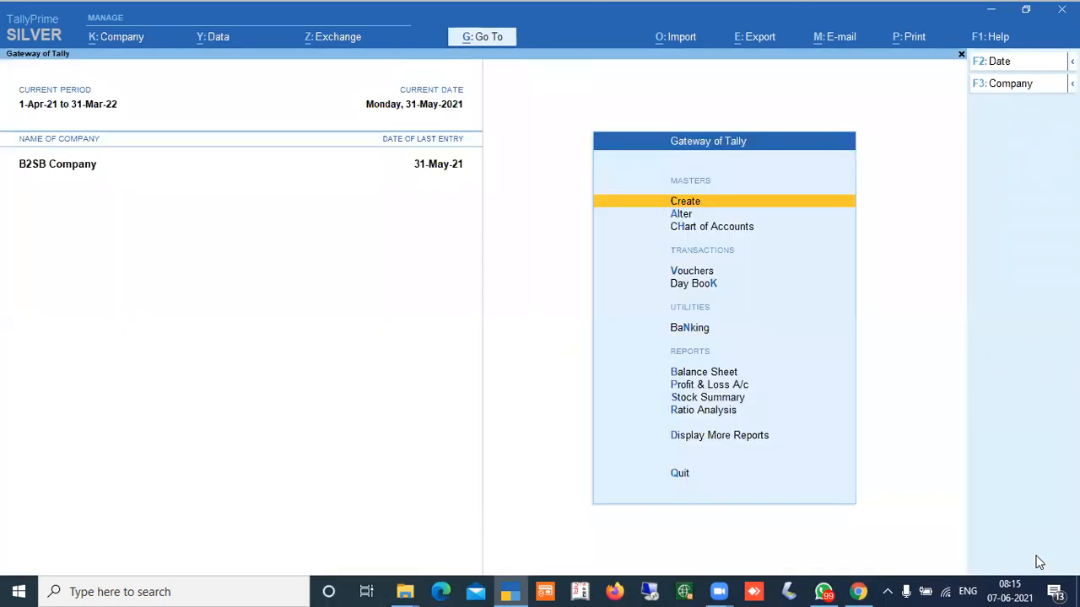
- Start a Credit Note voucher and set its mode to Item Invoice
key(Down)
key(Down)
key(Down)
key(Return)
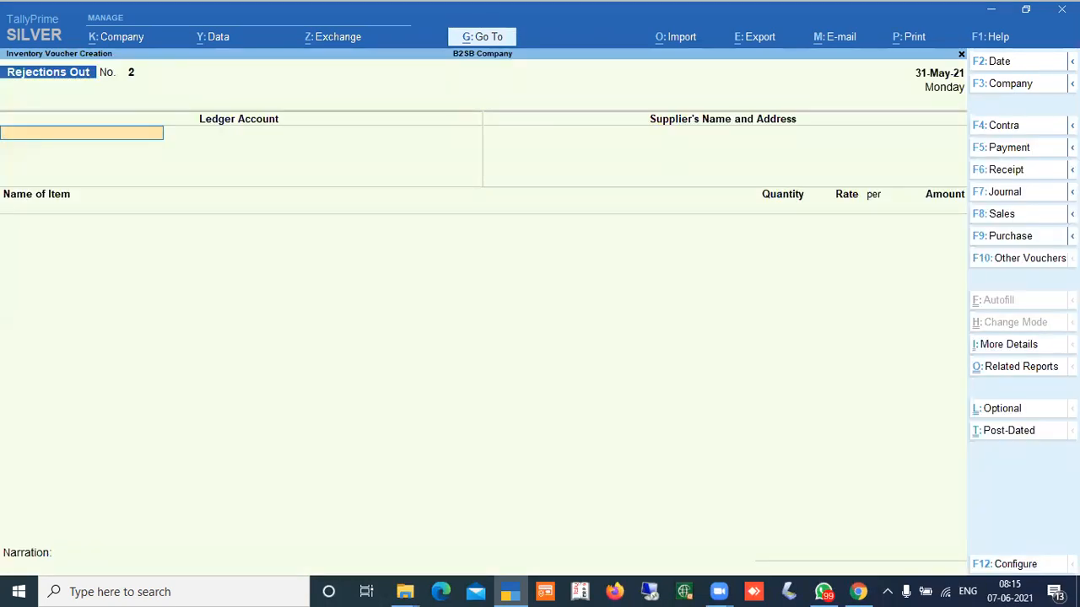
click(1072, 168)
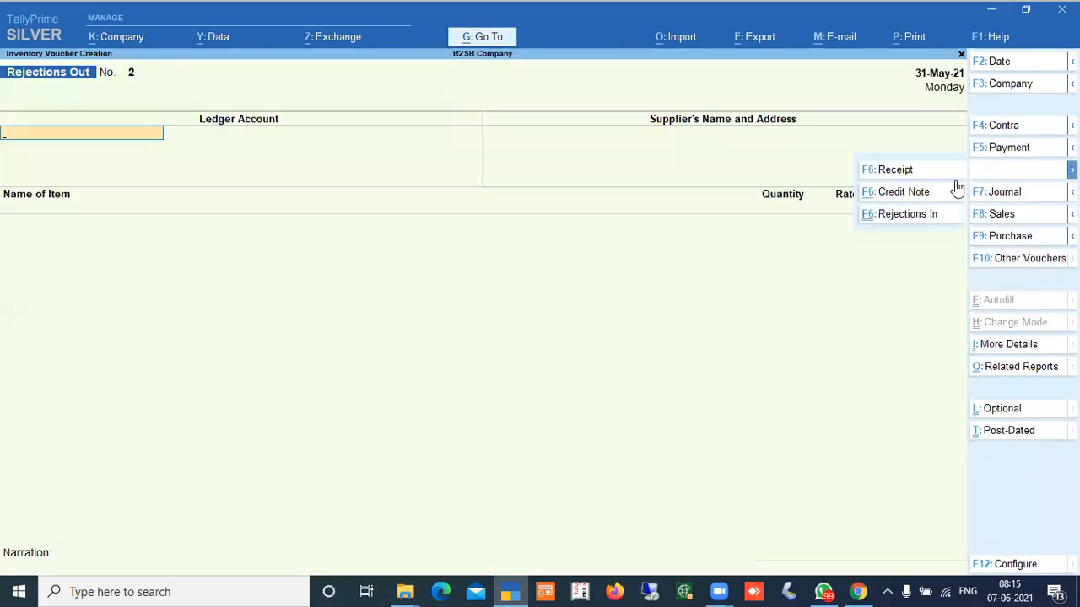
click(919, 192)
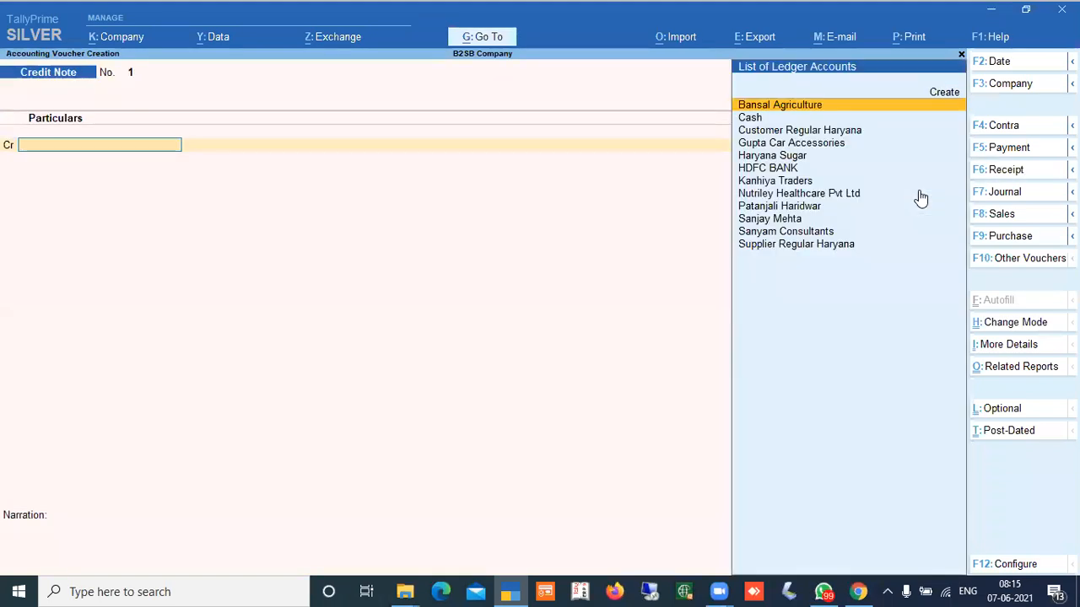
click(1020, 323)
key(Up)
key(Up)
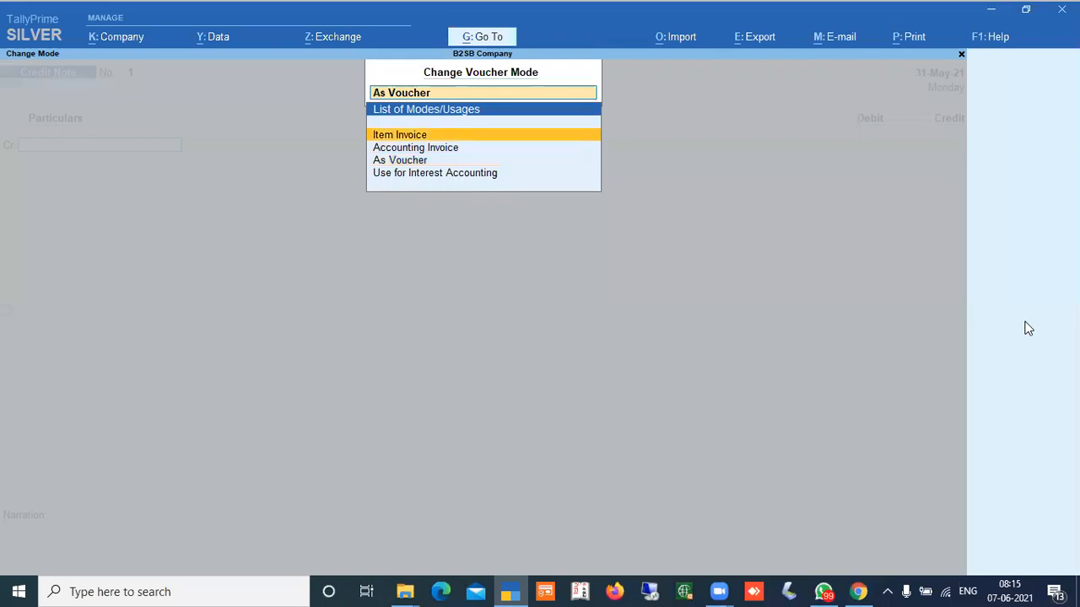
key(Return)
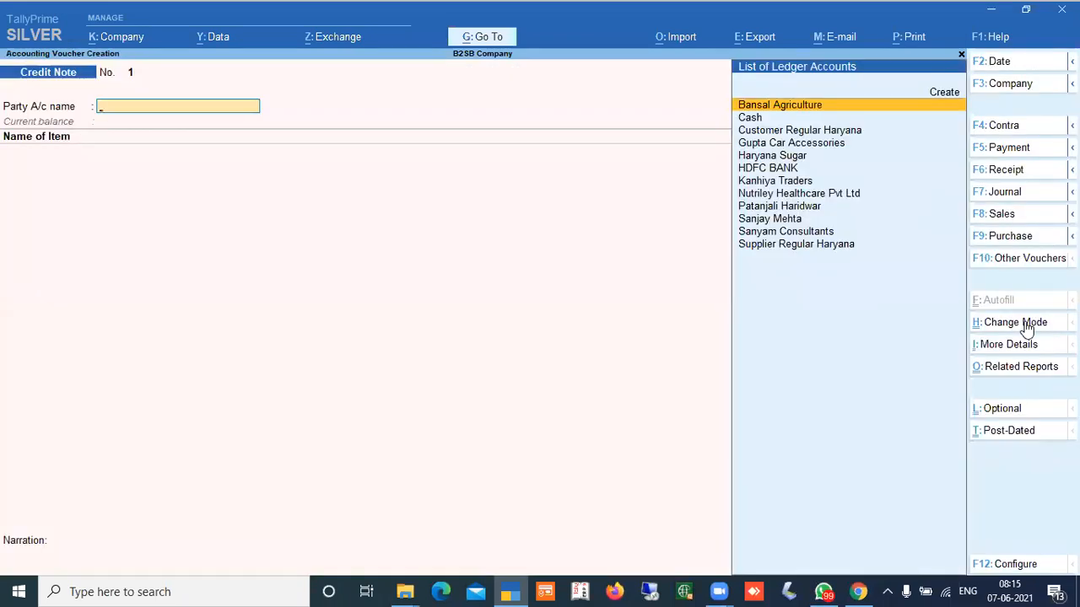
- Choose Haryana Sugar as the credit note's party and select tracking number 1 dated 31-May-21
text(Haryana)
key(Return)
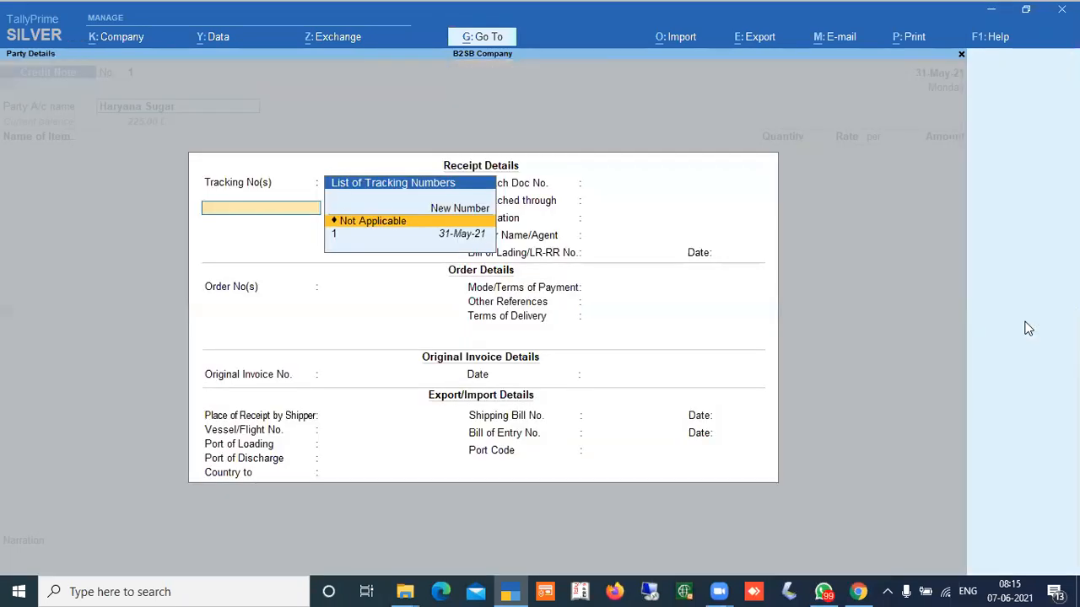
key(Down)
key(Up)
key(Down)
key(Up)
key(Down)
key(Up)
key(Down)
key(Up)
key(Down)
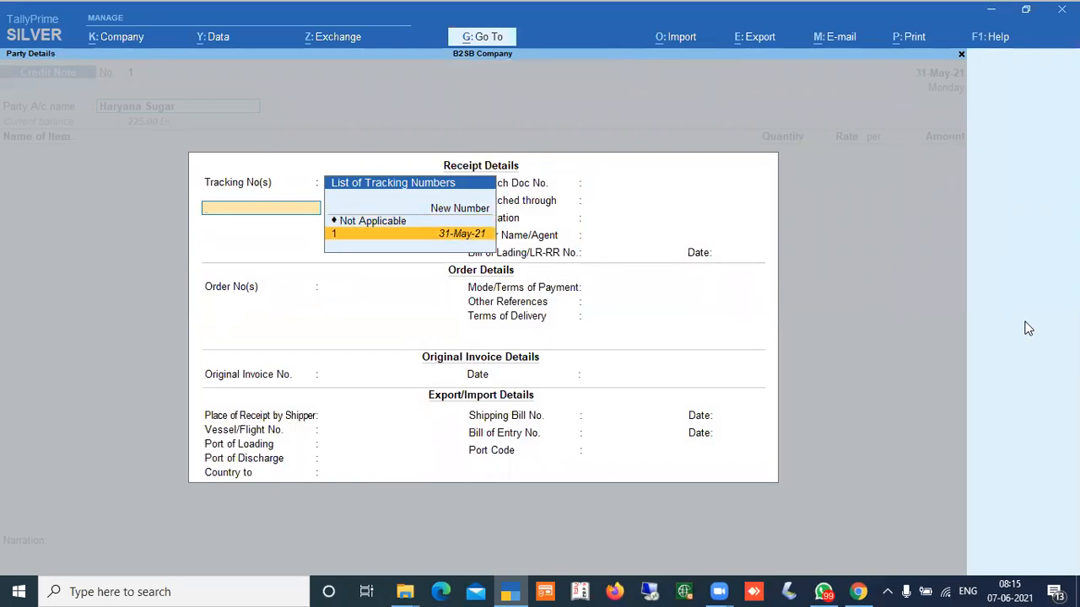
key(Return)
- Accept the remaining receipt details, set the buyer to Haryana Sugar and accept the party details
key(Return)
key(Return)
key(Return)
key(Return)
key(Return)
key(Return)
key(Return)
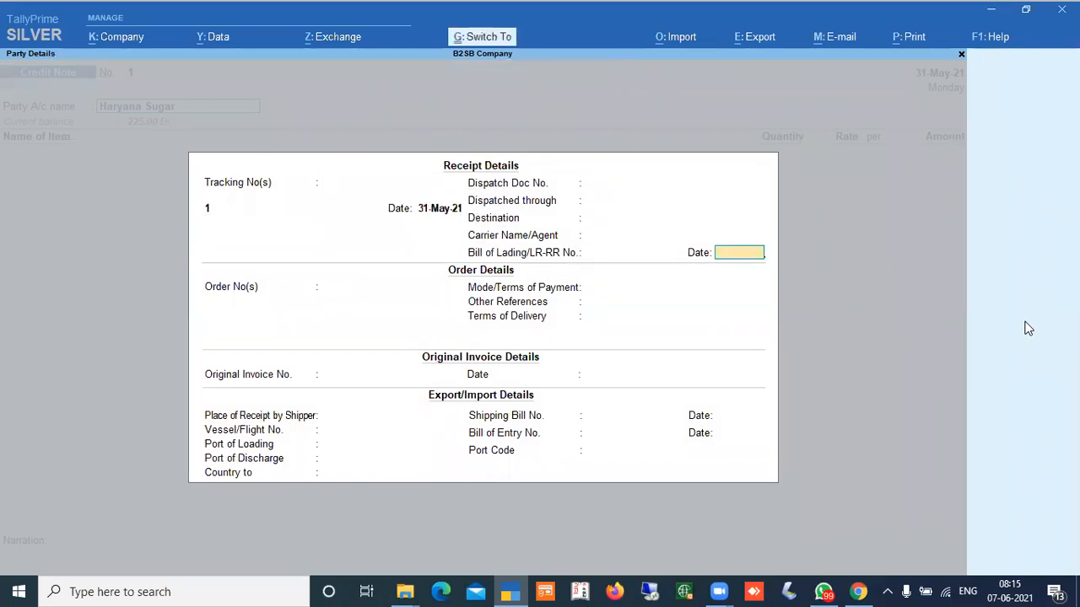
key(ctrl+a)
key(Return)
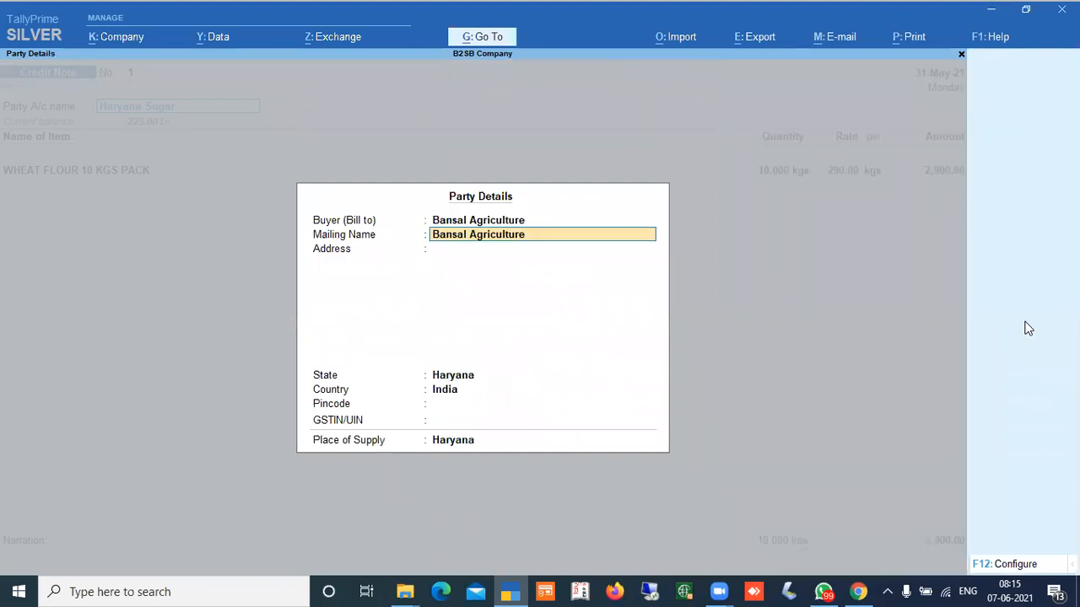
key(BackSpace)
text(Har)
key(Return)
key(ctrl+a)
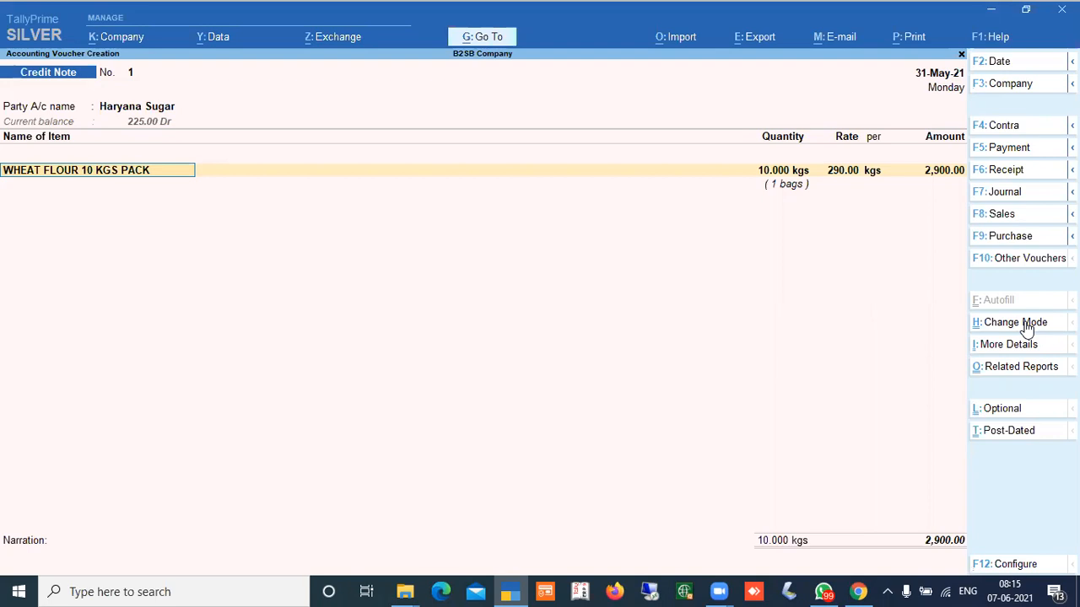
- Accept the WHEAT FLOUR 10 KGS PACK allocation with tracking number 1, Faulty Godown, 10 kgs at 290.00
key(Return)
key(Return)
key(Escape)
key(Return)
key(Return)
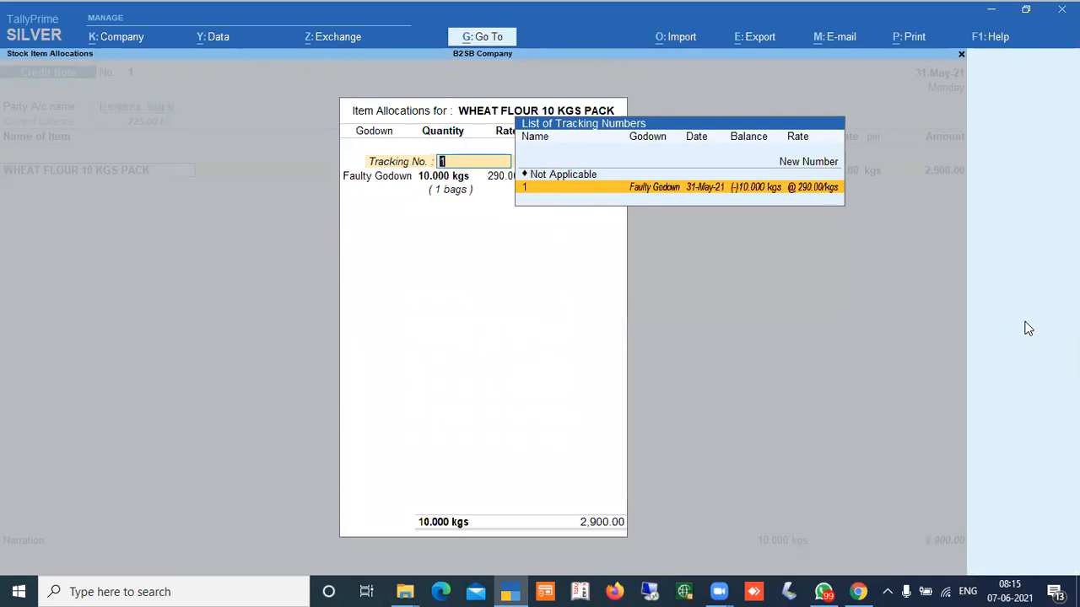
key(Return)
key(Return)
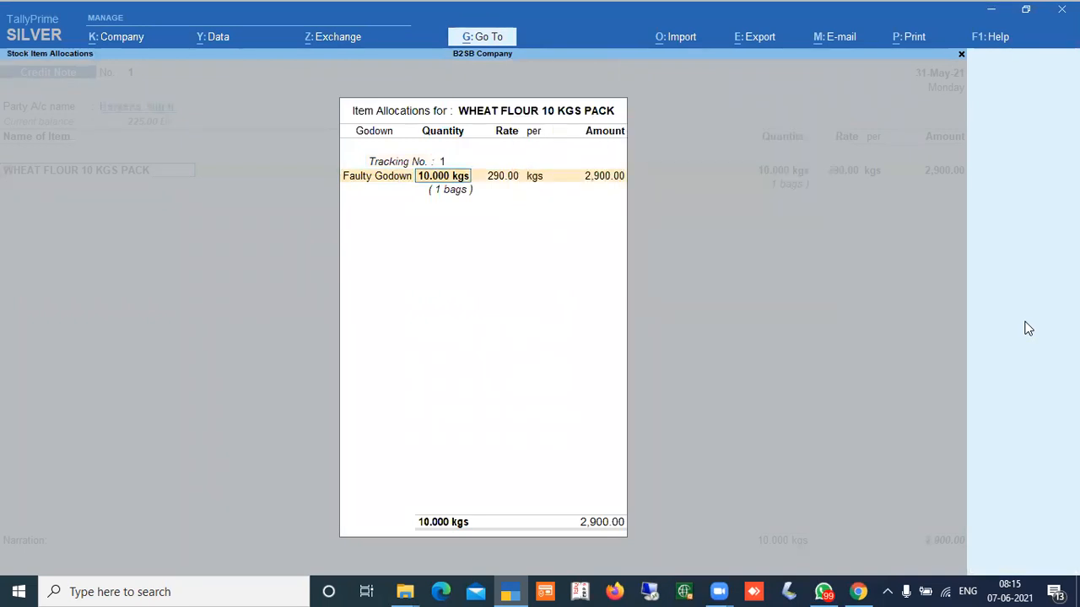
key(Return)
key(Return)
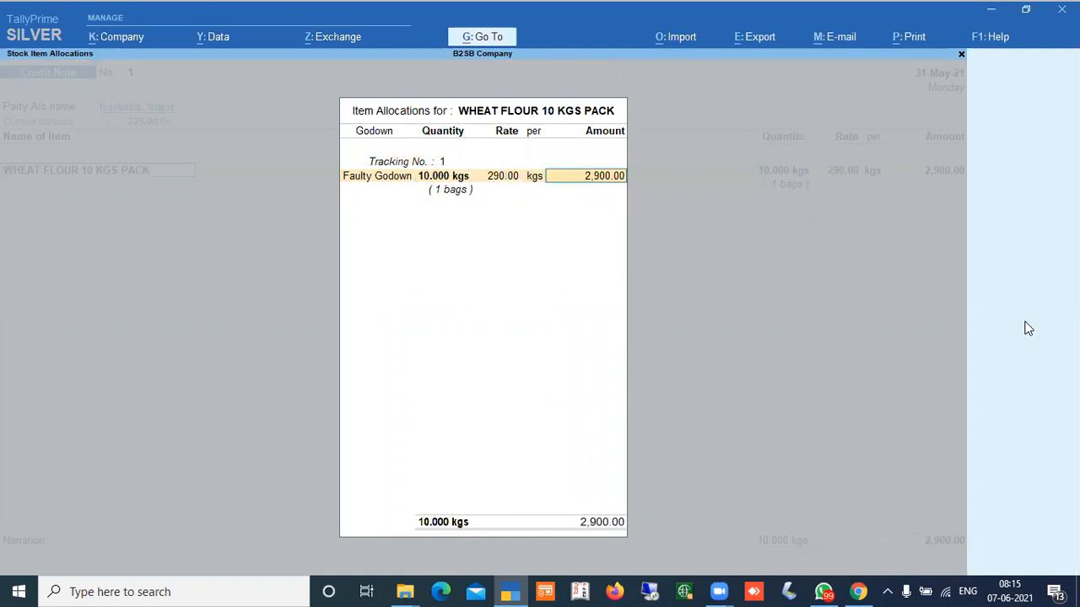
key(Return)
key(Return)
- Provide the GST details with 01-Sales Return as the reason for issuing the note, leaving the buyer's debit note fields blank
key(Return)
key(Return)
key(Return)
key(Return)
key(Escape)
key(Return)
key(Down)
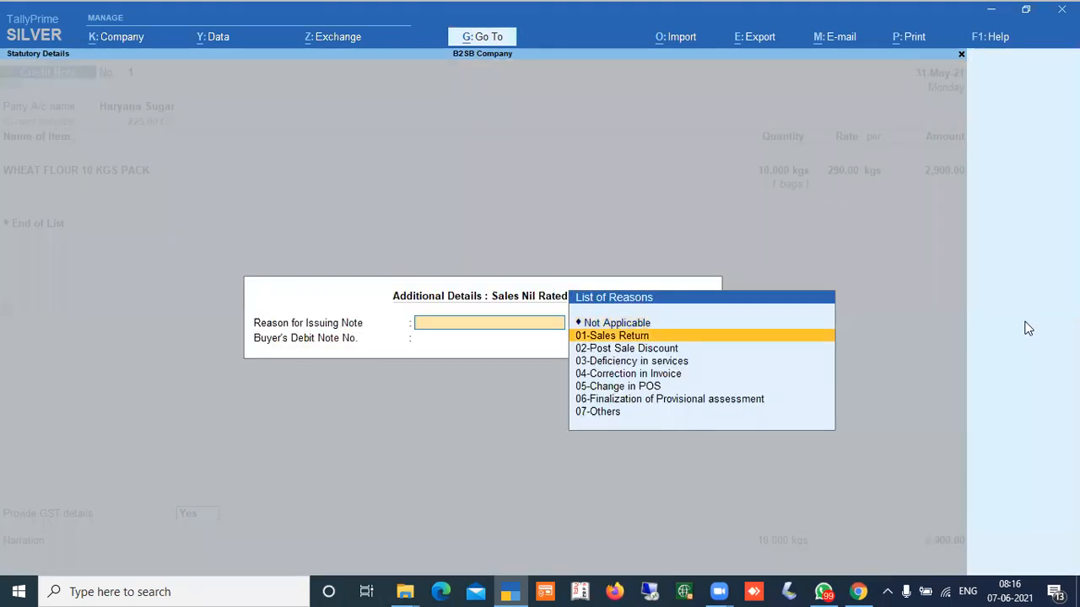
key(Return)
key(Return)
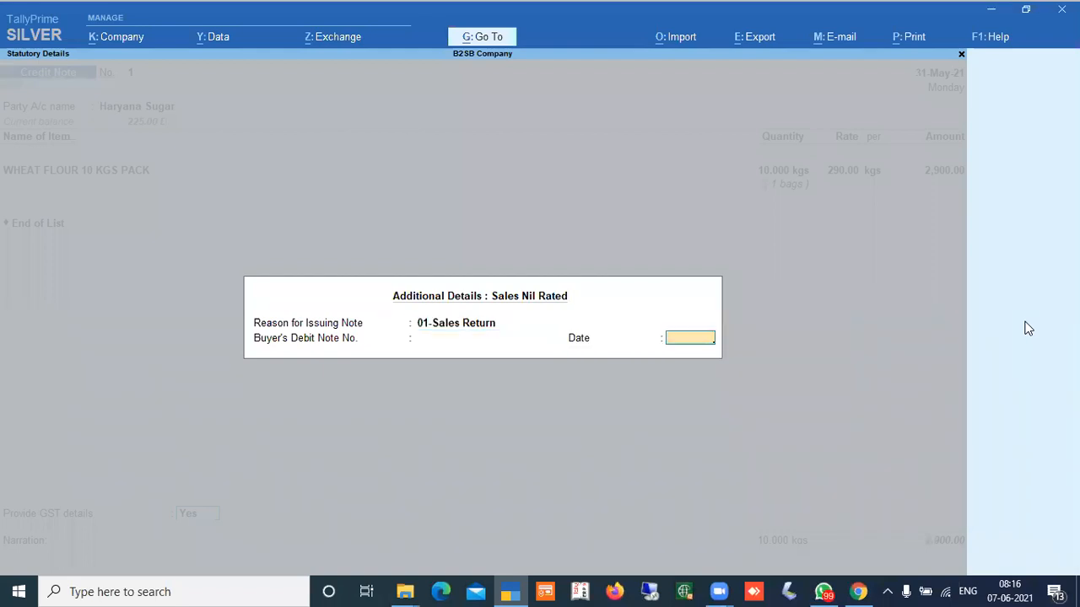
key(Return)
- Allocate the credit in the bill-wise details to a new reference named Sales Return for 2900
key(Return)
key(Return)
key(Return)
key(Return)
key(Return)
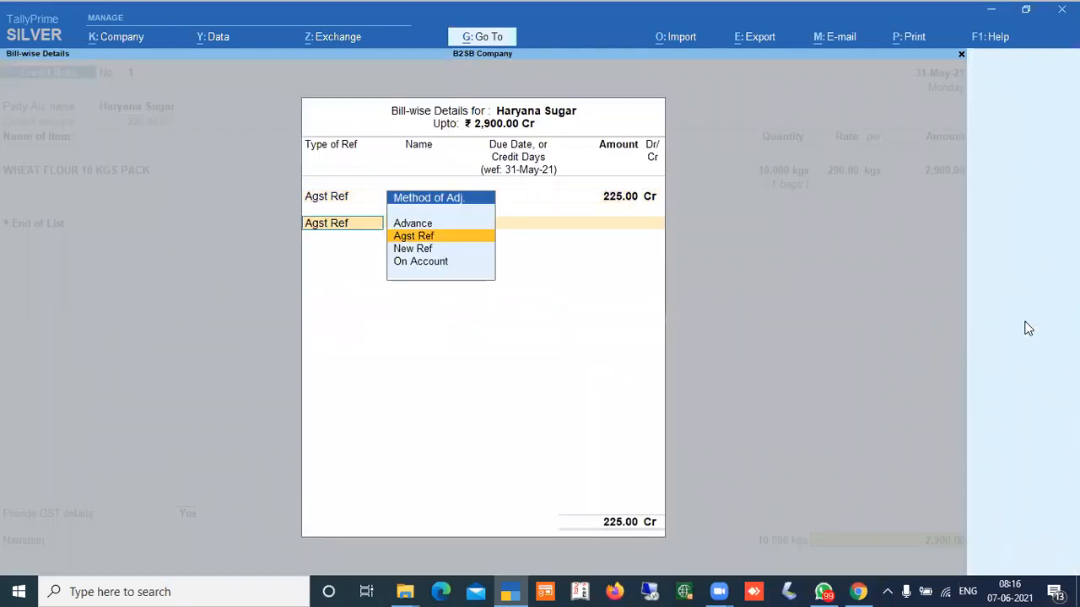
key(BackSpace)
key(BackSpace)
key(BackSpace)
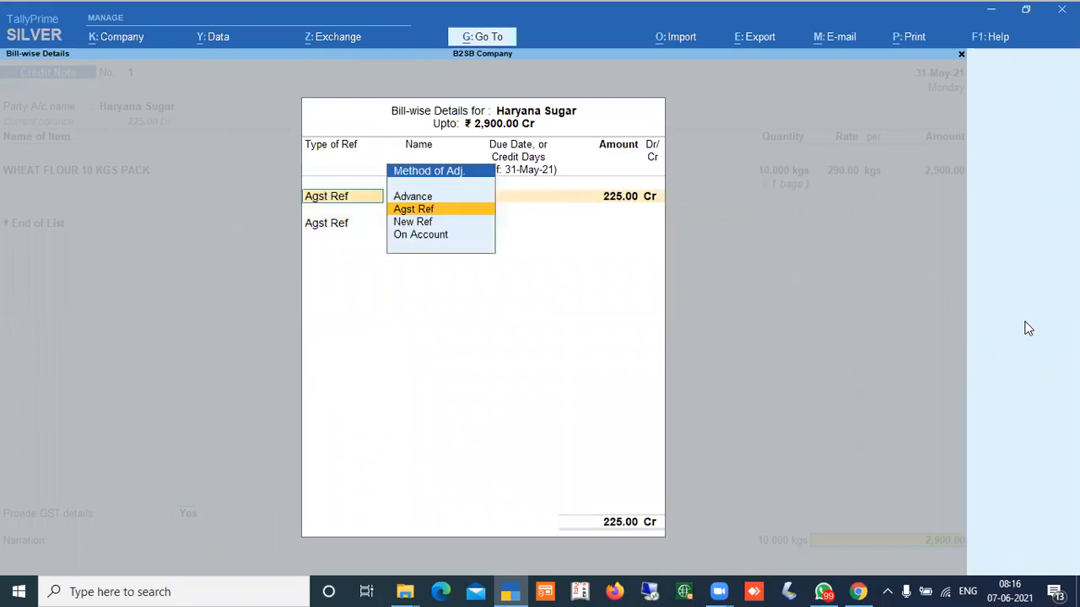
key(BackSpace)
key(Return)
key(Down)
key(Return)
text(Sales R)
text(urn)
key(Return)
key(Return)
text(2900)
key(Return)
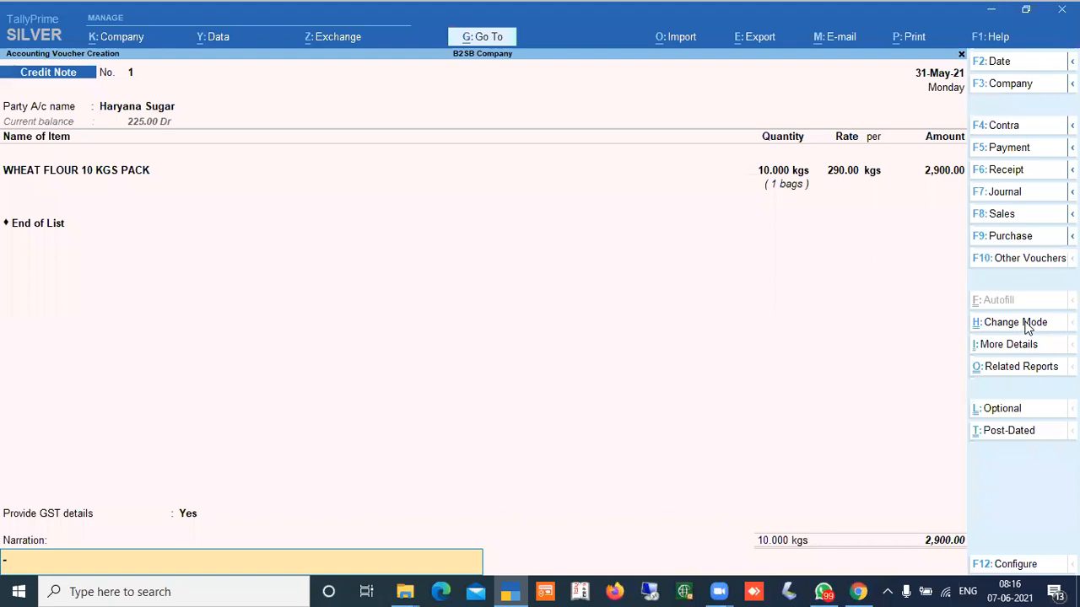
- Save the credit note without a narration and return to the gateway
key(Return)
key(Return)
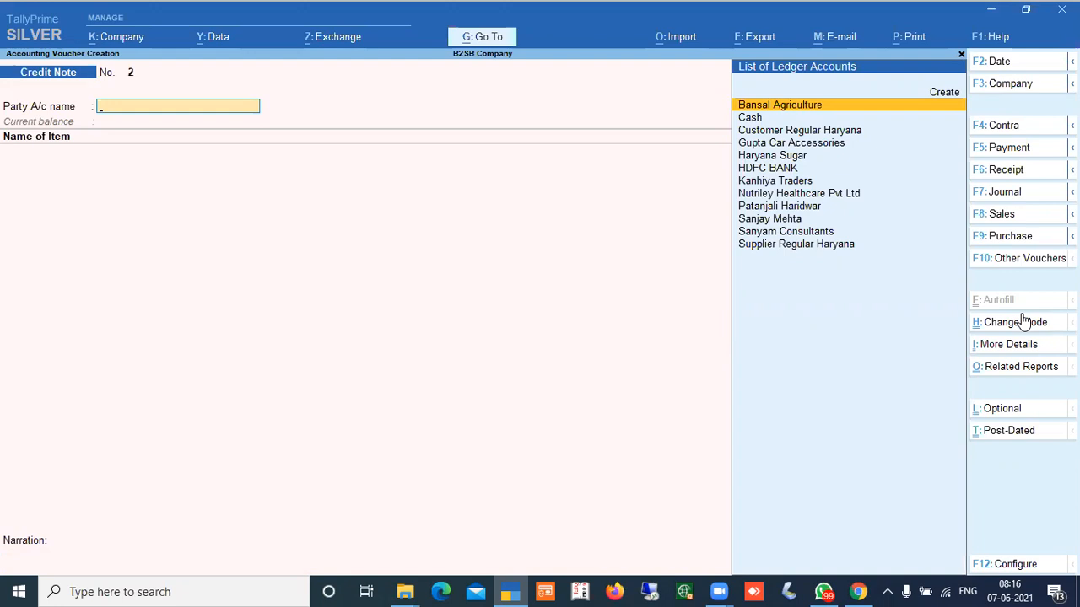
key(Escape)
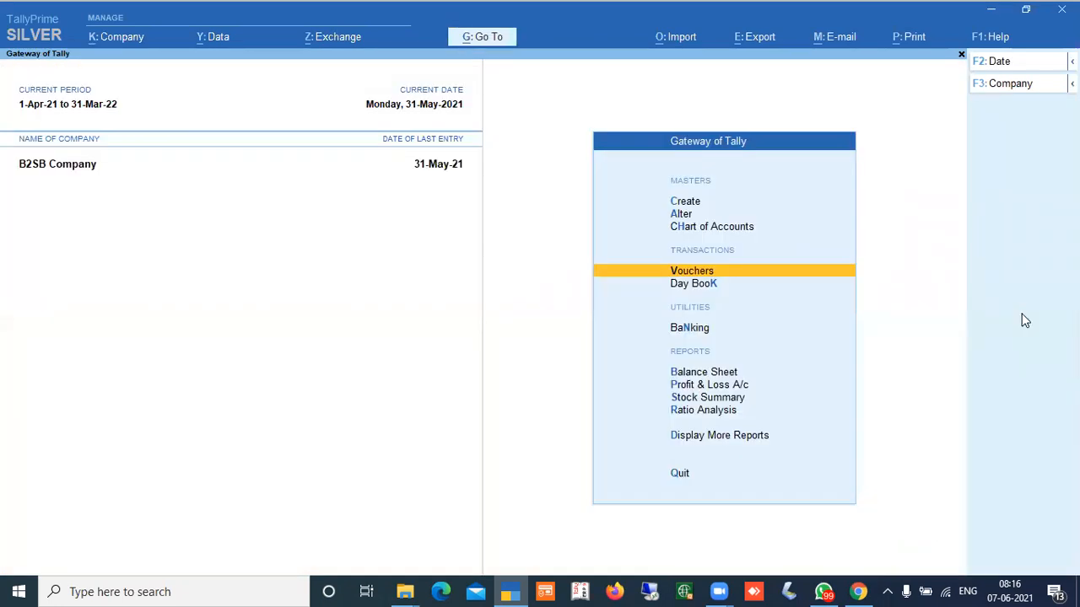
- Display the Kanhiya Traders ledger vouchers and examine the purchase entries
text(dalkanh)
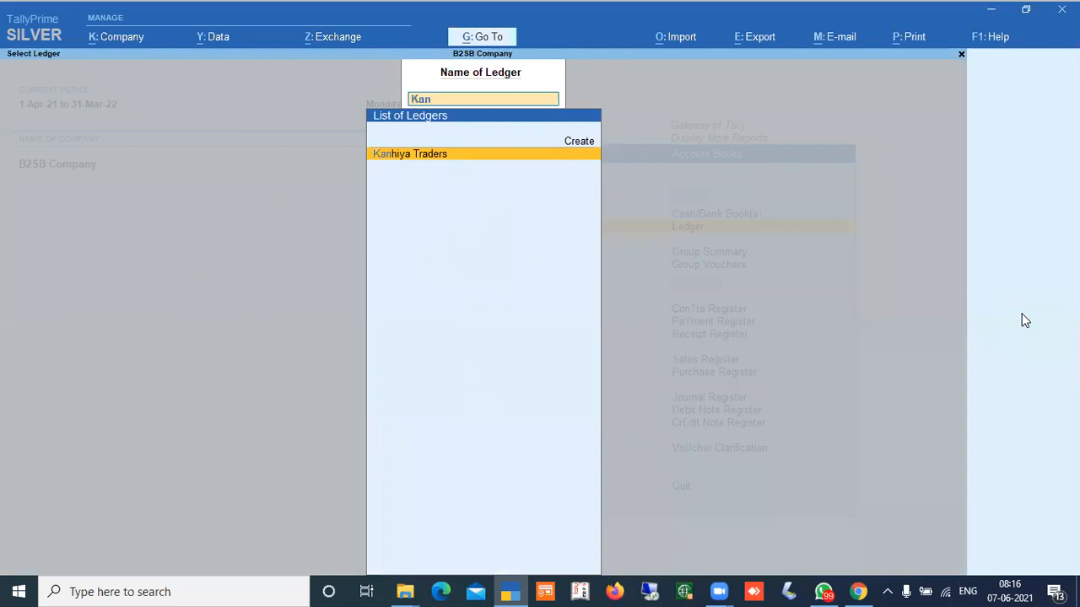
key(Return)
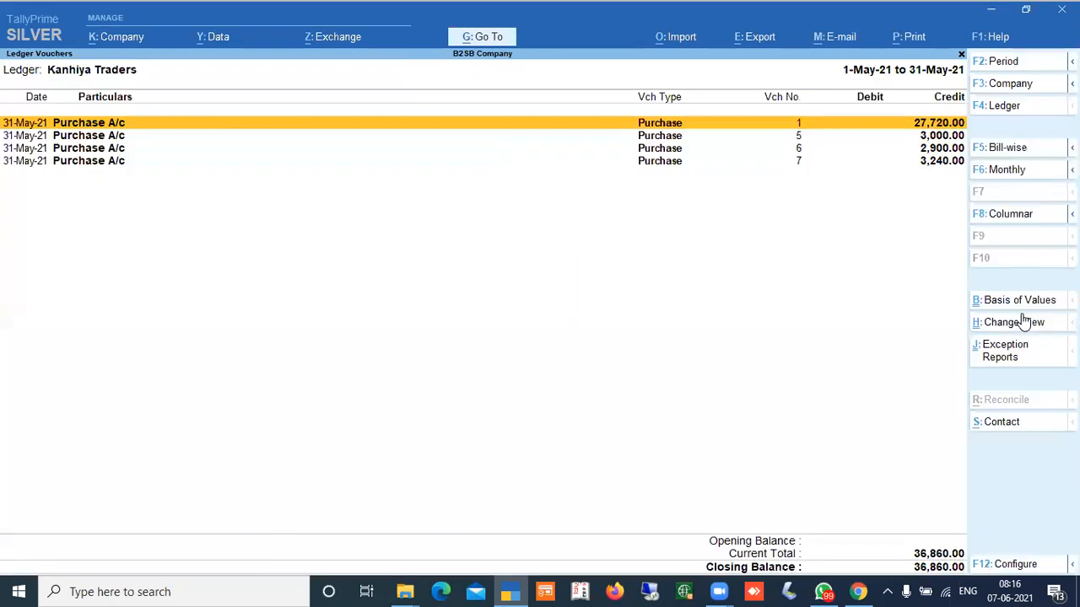
key(Down)
key(Down)
key(Down)
key(Up)
key(Up)
key(Up)
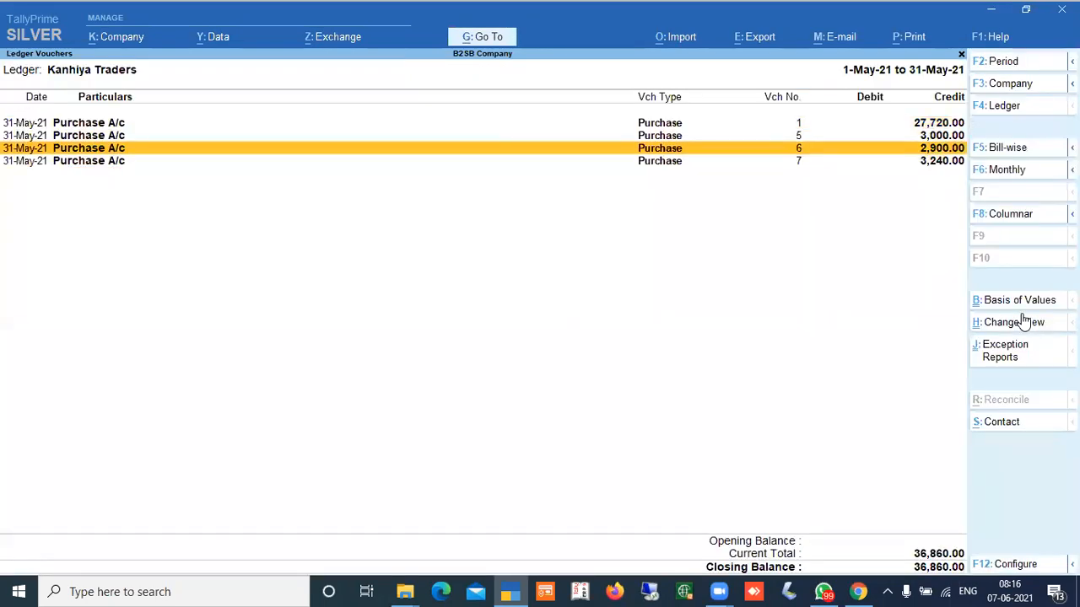
key(Down)
key(Down)
key(Down)
key(Up)
key(Up)
key(Up)
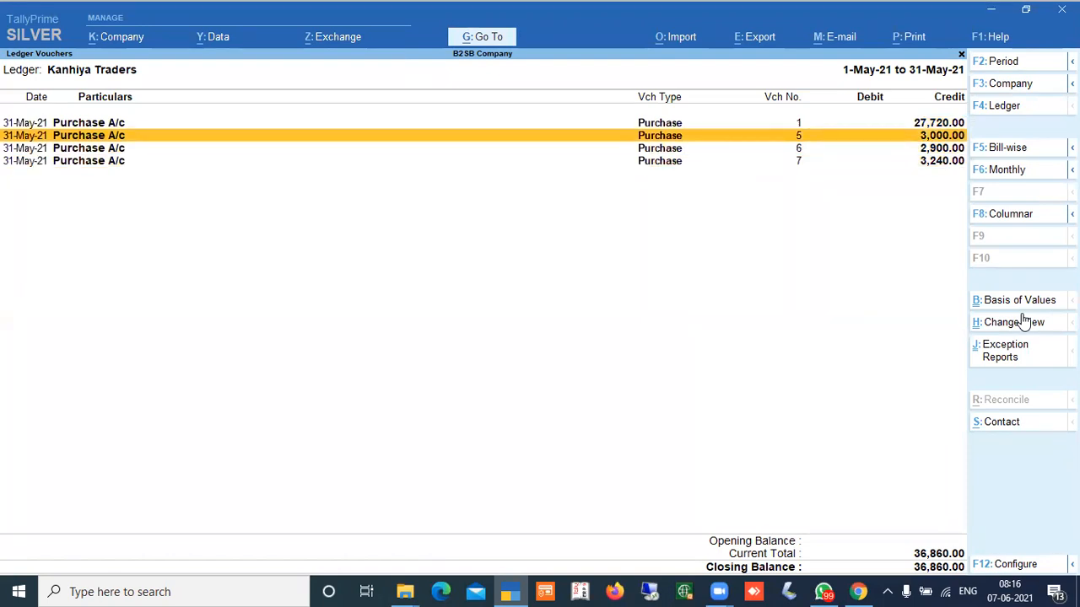
- Look through the Kanhiya Traders purchase vouchers for any purchase return entry and close the ledger
key(Down)
key(Down)
key(Down)
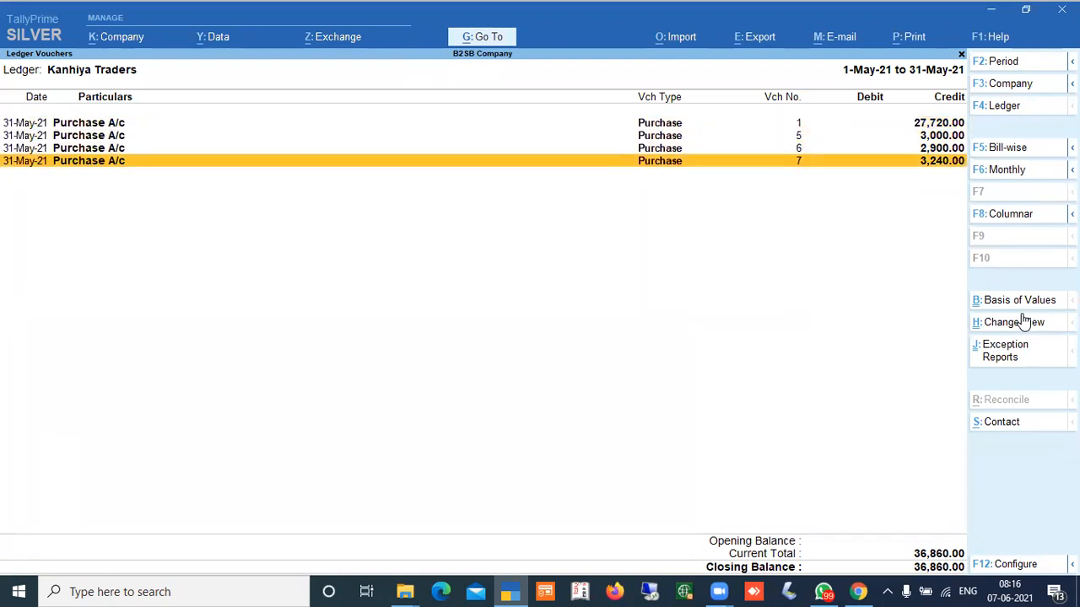
key(Up)
key(Up)
key(Up)
key(Down)
key(Down)
key(Down)
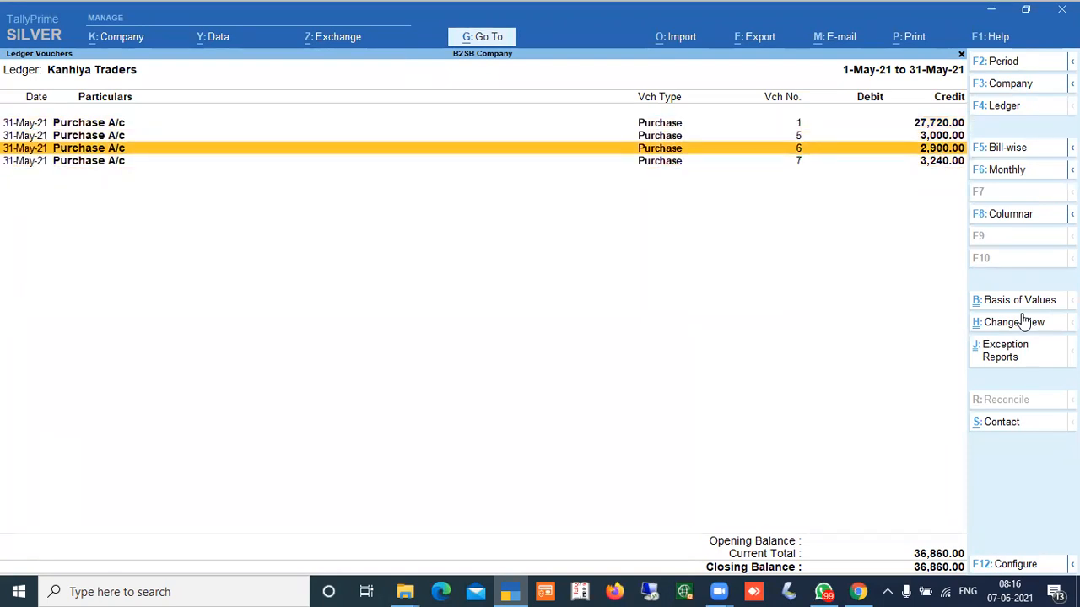
key(Up)
key(Up)
key(Up)
key(Escape)
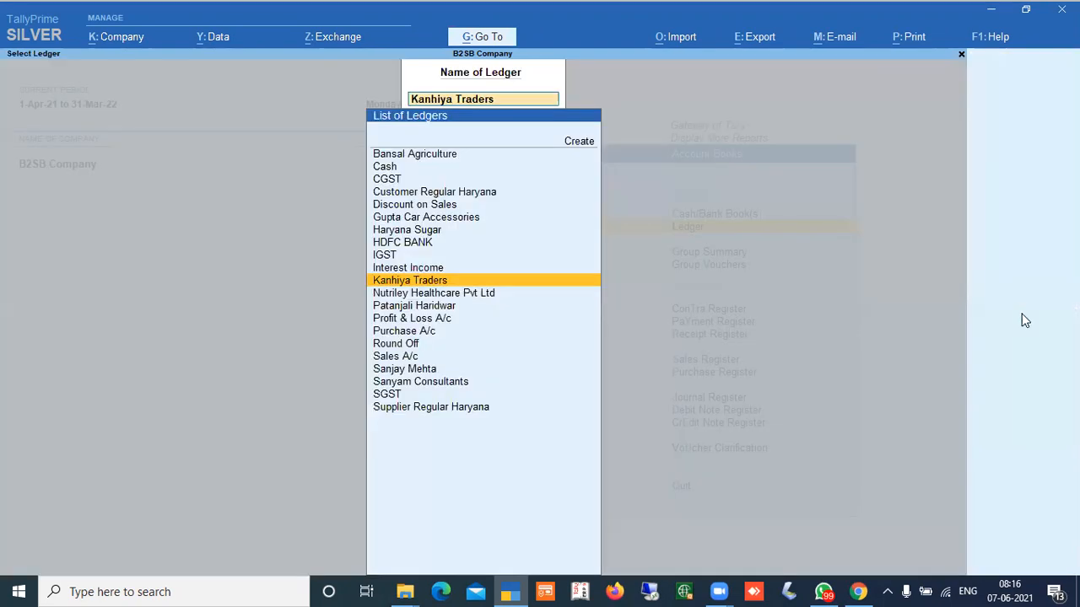
- Display the Haryana Sugar ledger vouchers, examine the sales and credit note entries, and return to the gateway
key(Up)
key(Up)
key(Up)
key(Up)
key(Return)
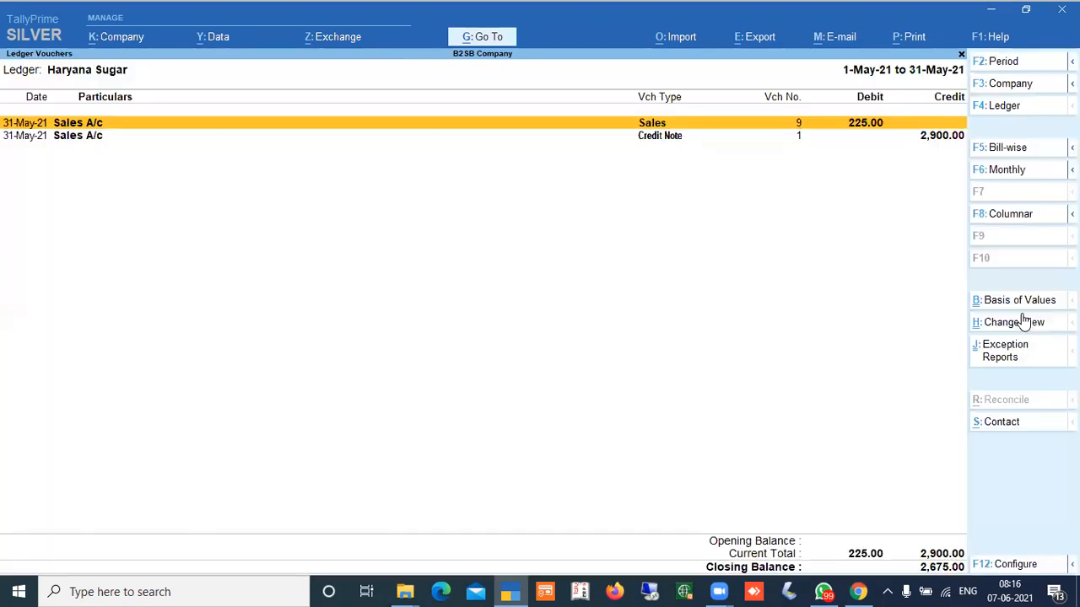
key(Down)
key(Up)
key(Down)
key(Up)
key(Down)
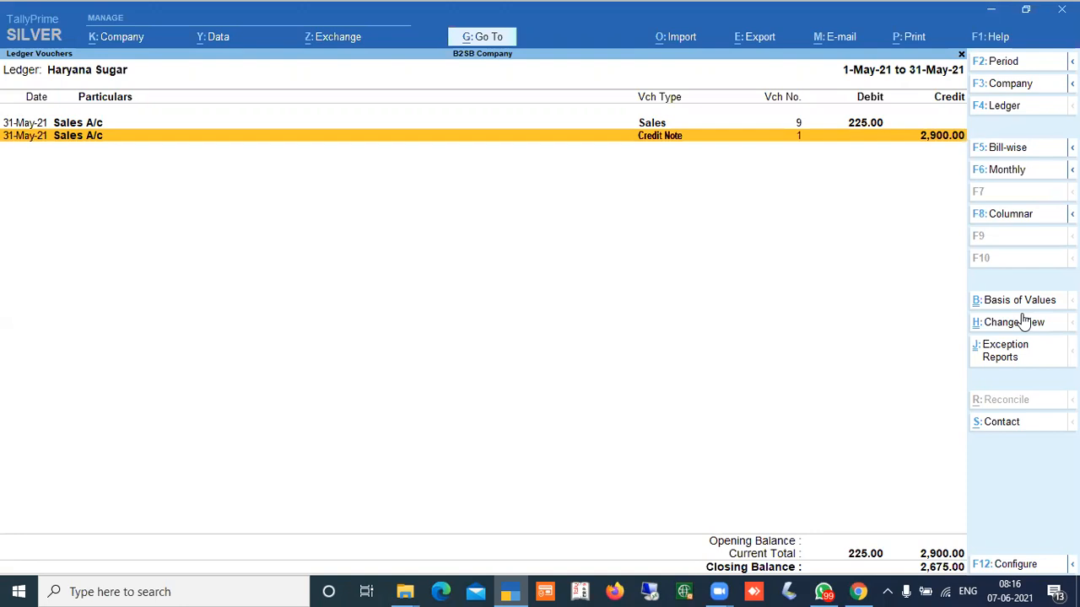
key(Escape)
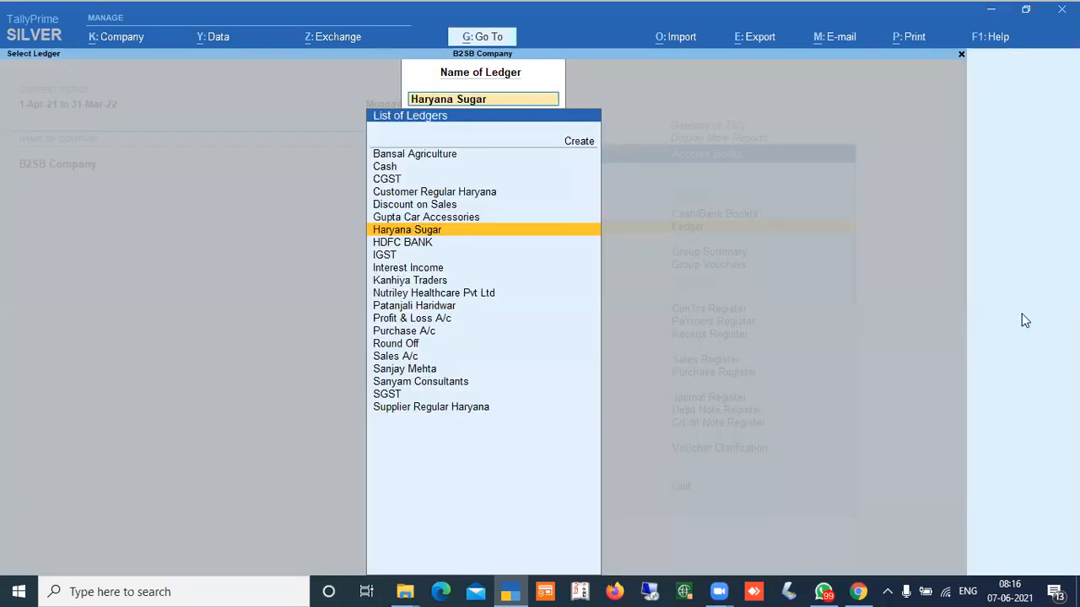
key(Escape)
key(Escape)
key(Down)
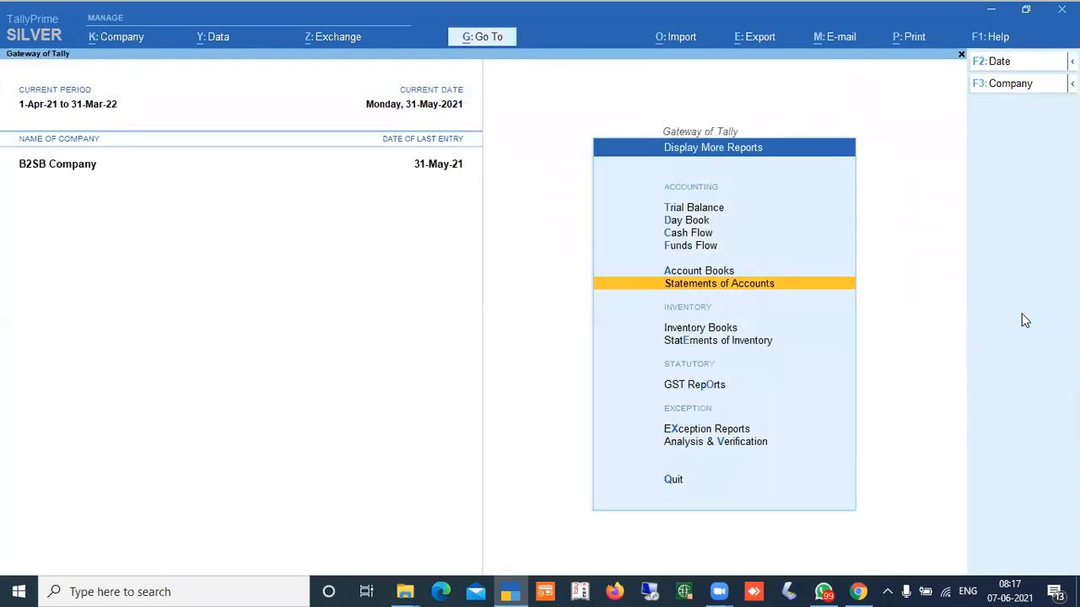
key(Escape)
- Start a new debit note voucher with the voucher class Not Applicable
key(Down)
key(Down)
key(Down)
key(Down)
key(Down)
key(Down)
key(Up)
key(Return)
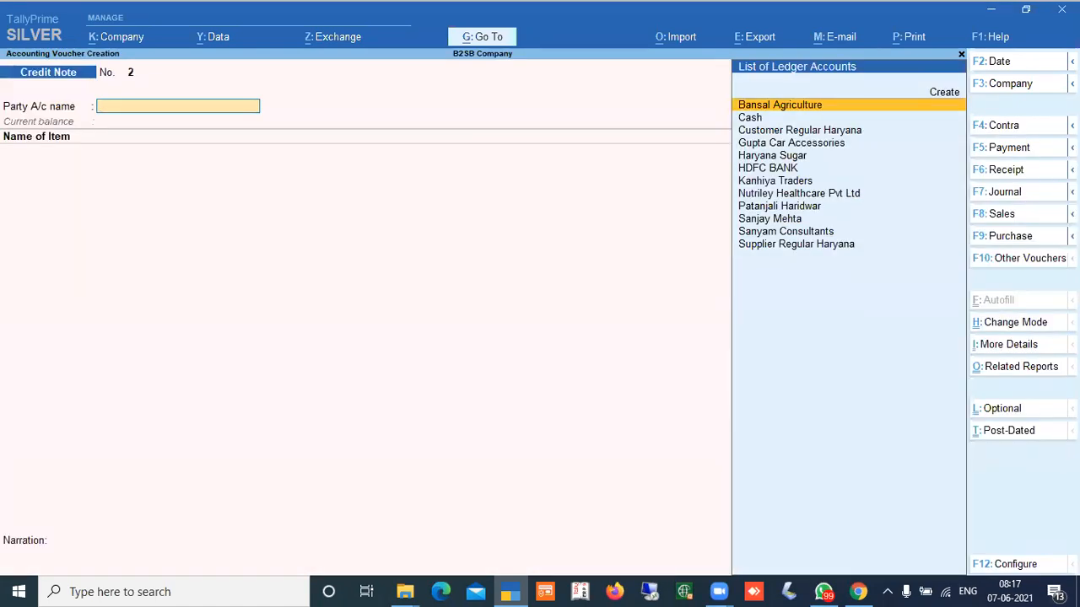
mouse_move(1020, 145)
click(909, 175)
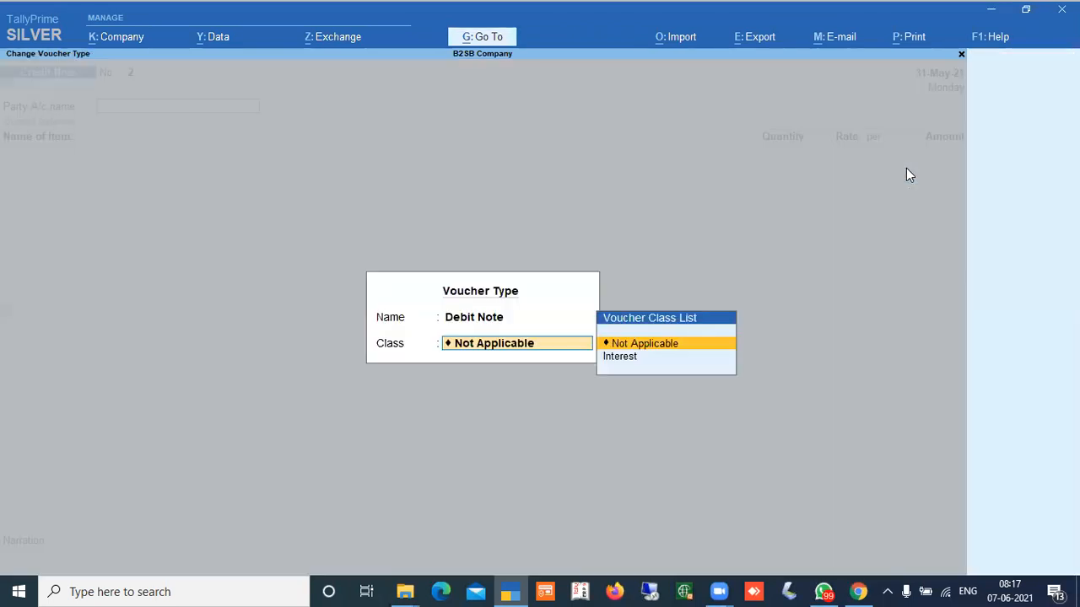
key(Return)
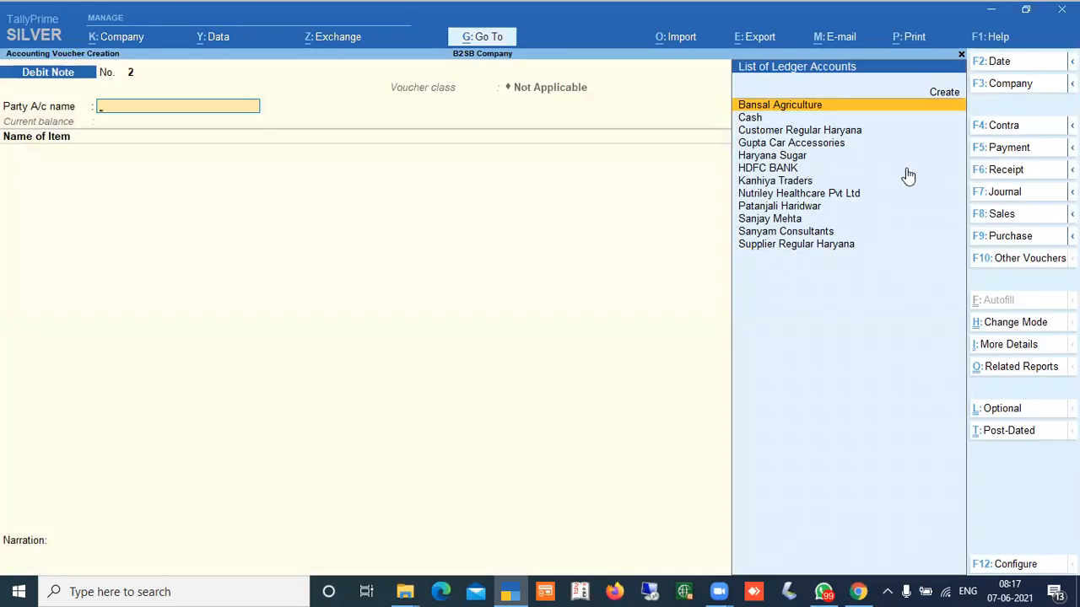
- Set Kanhiya Traders as the party of the debit note and accept its details without a tracking number
text(kanh)
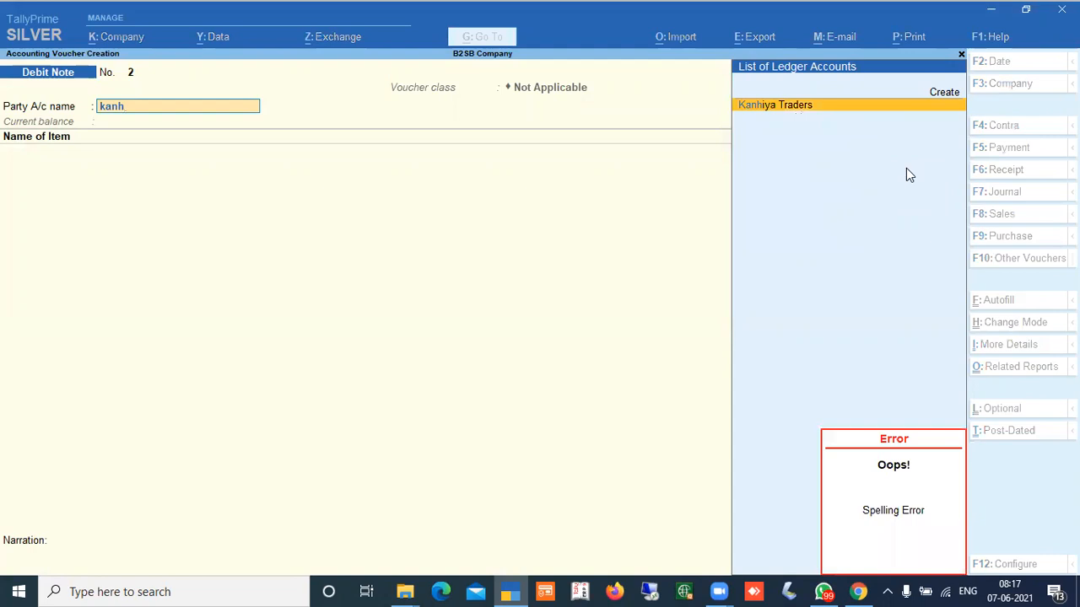
key(Return)
key(Return)
key(Return)
key(Return)
key(Return)
key(Return)
key(Return)
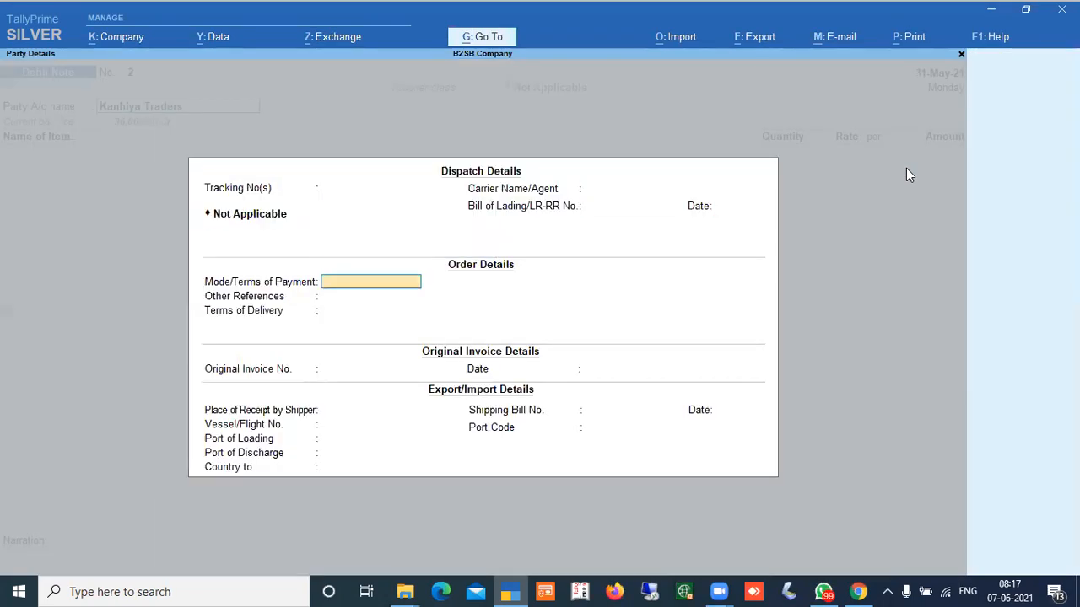
key(ctrl+a)
key(ctrl+a)
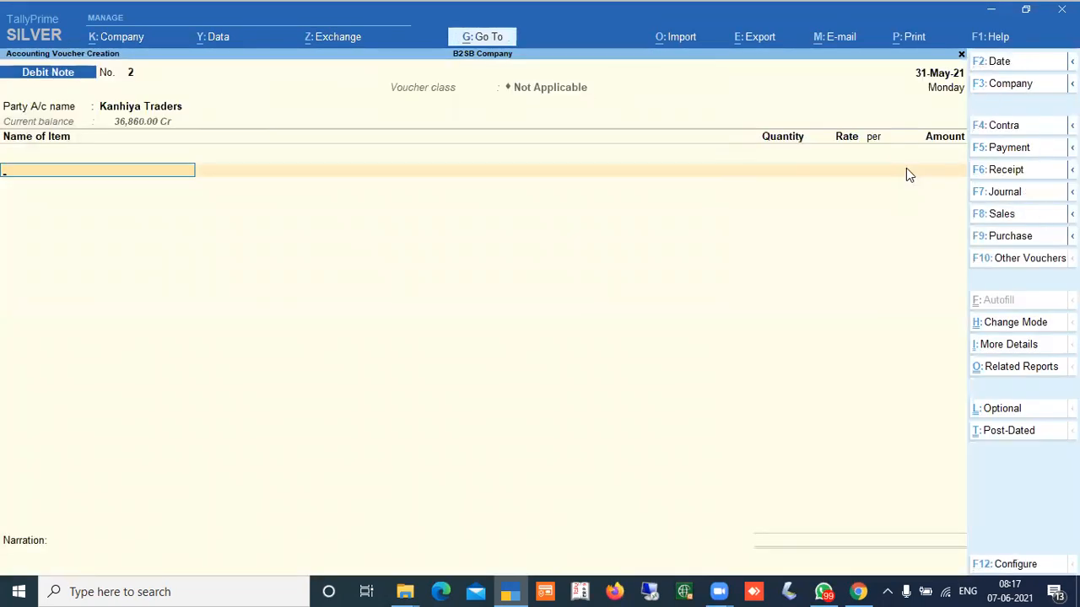
- Reopen the debit note's dispatch details and link tracking number 1 dated 31-May-21, leaving the order details blank
key(BackSpace)
key(Return)
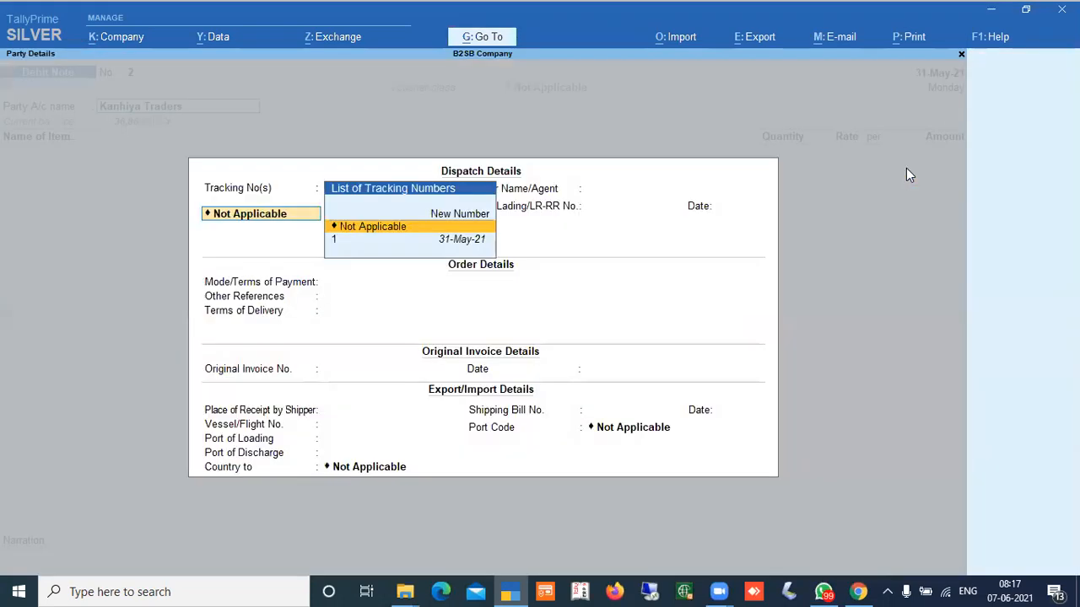
key(Down)
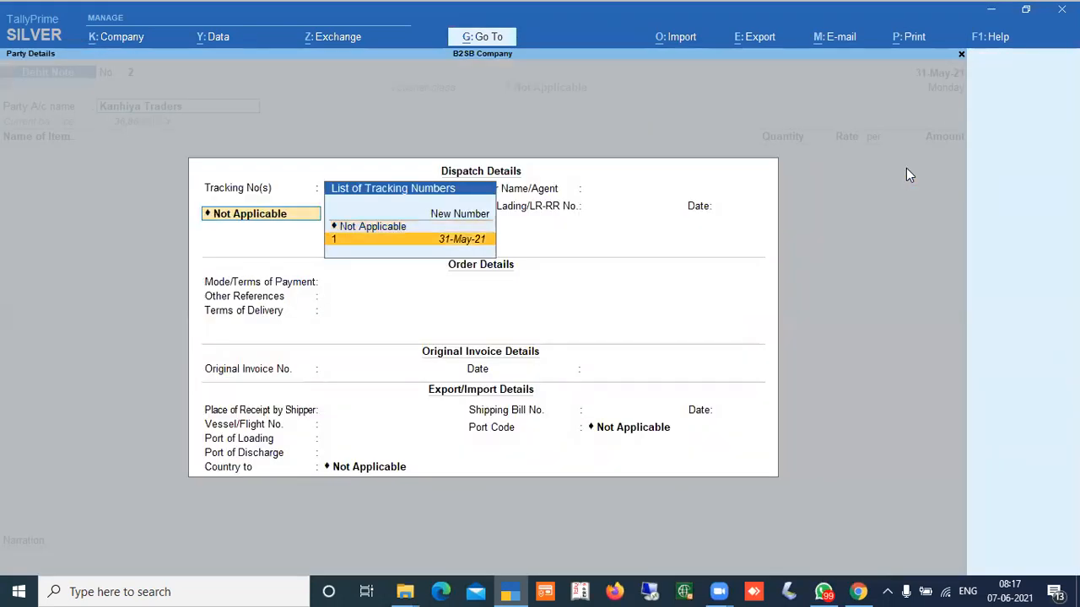
key(Return)
key(Return)
key(Return)
key(Return)
key(Return)
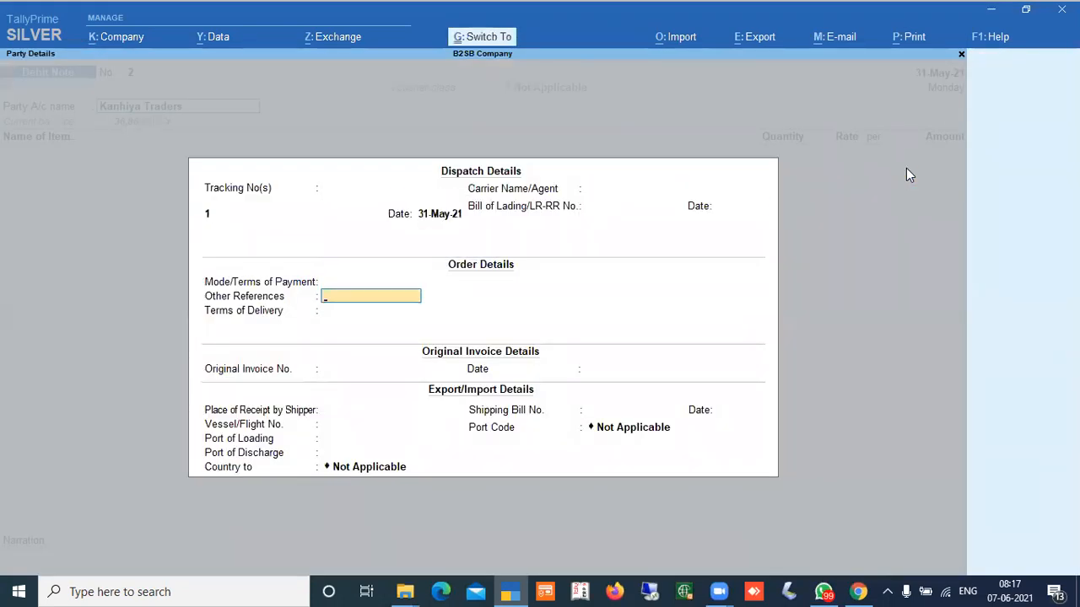
key(ctrl+a)
- Set Kanhiya Traders as the buyer in the debit note's party details
key(Return)
key(BackSpace)
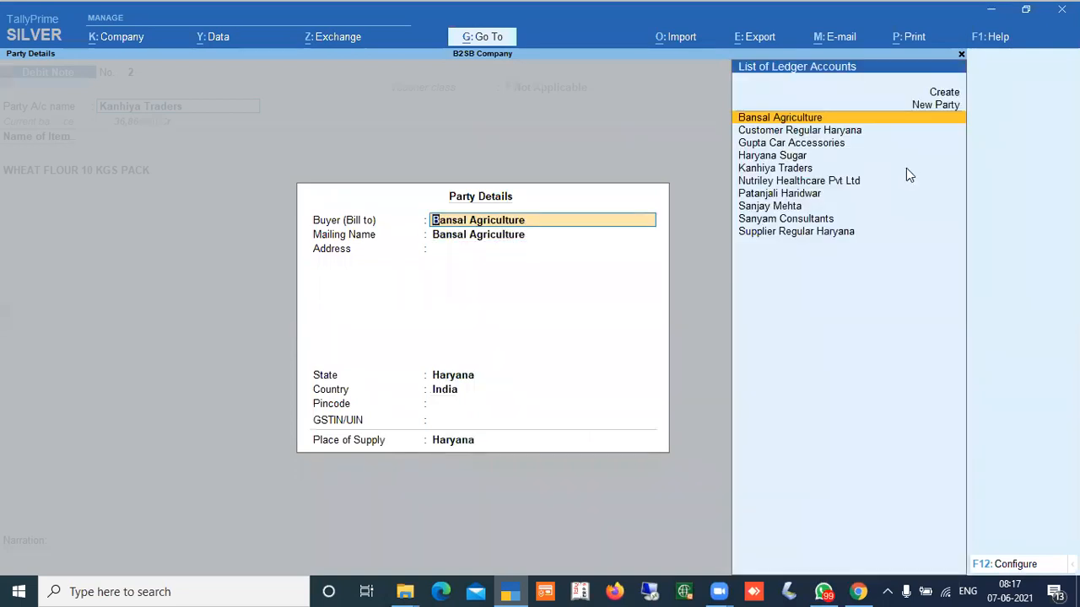
text(Kanhiya)
key(Return)
key(ctrl+a)
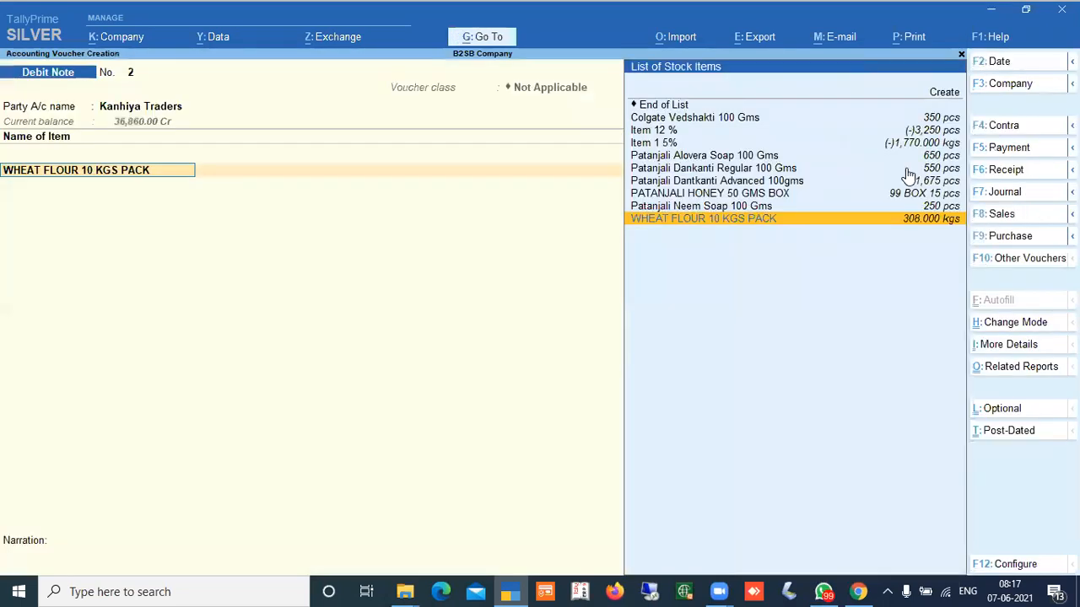
- Accept WHEAT FLOUR 10 KGS PACK against tracking number 1 from Faulty Godown, 10 kgs (1 bag) at 250.00, and end the allocations
key(Return)
key(Return)
key(Return)
key(Return)
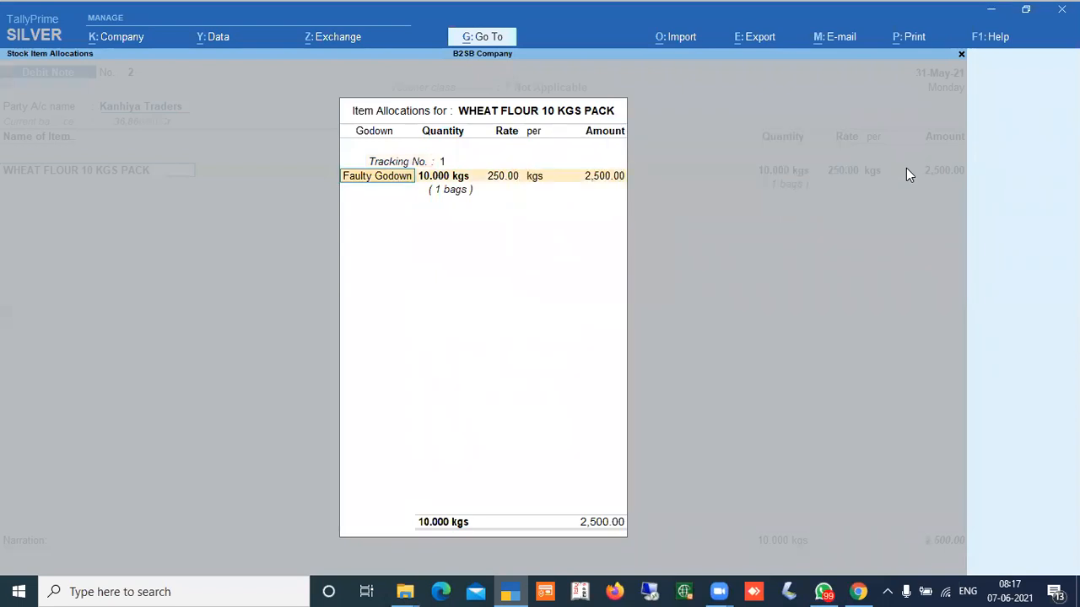
key(Return)
key(Return)
key(Return)
key(Return)
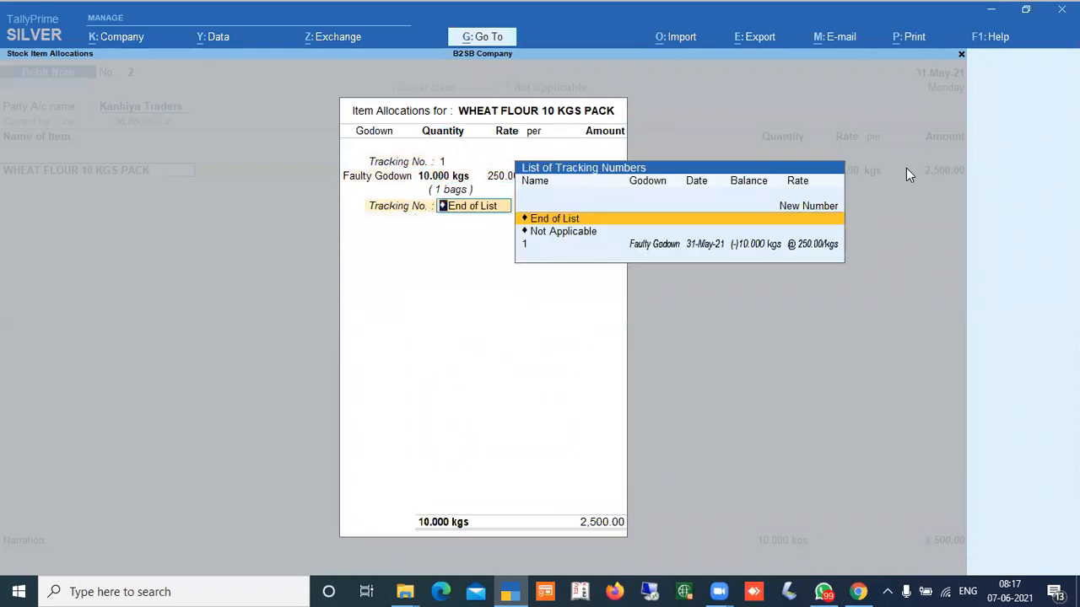
key(Return)
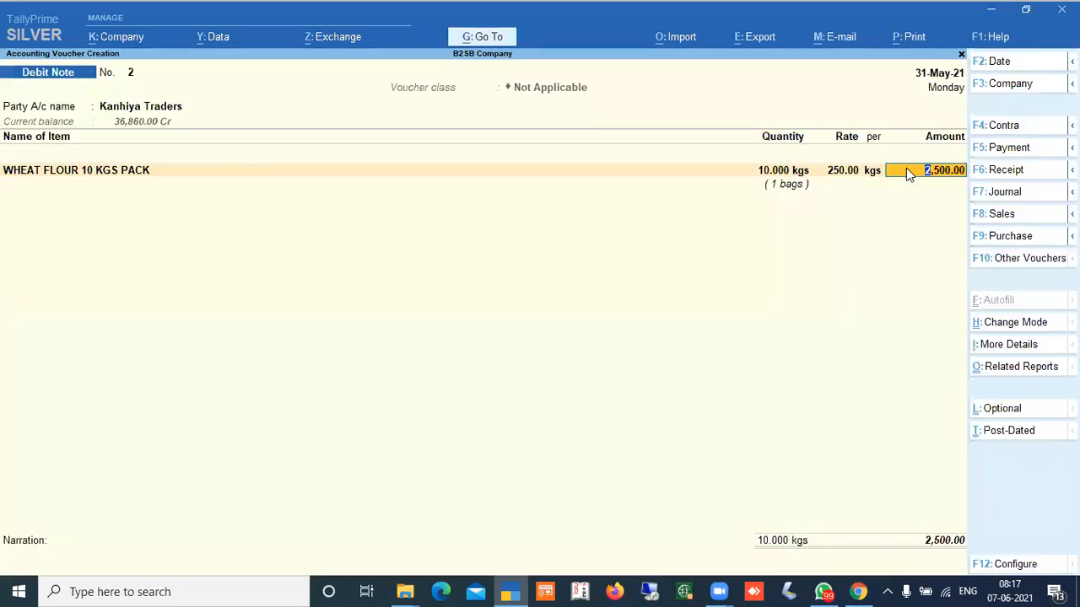
- Book the 2,500.00 to Purchase A/c and provide GST details with 01-Sales Return as the reason for issuing the note
key(Return)
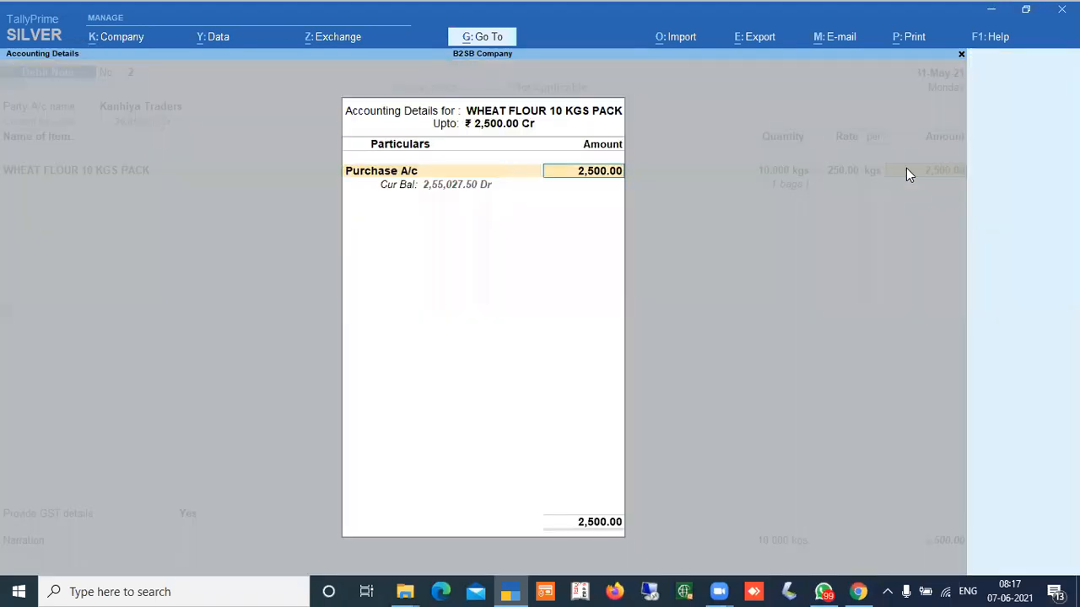
key(Return)
key(Return)
key(Return)
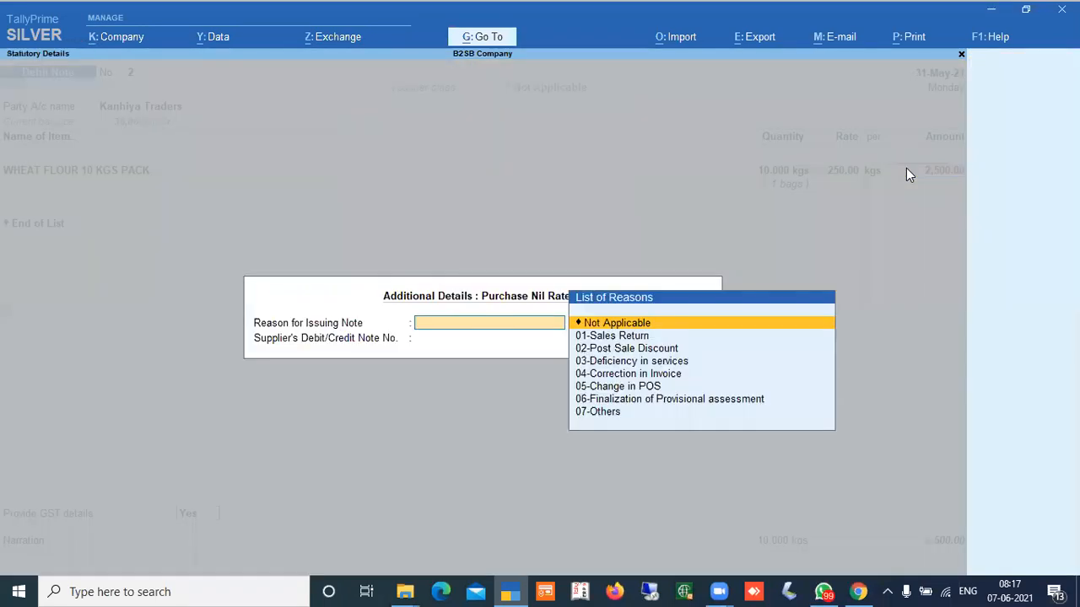
key(Down)
key(Return)
key(Return)
key(Return)
key(Return)
key(Return)
key(Return)
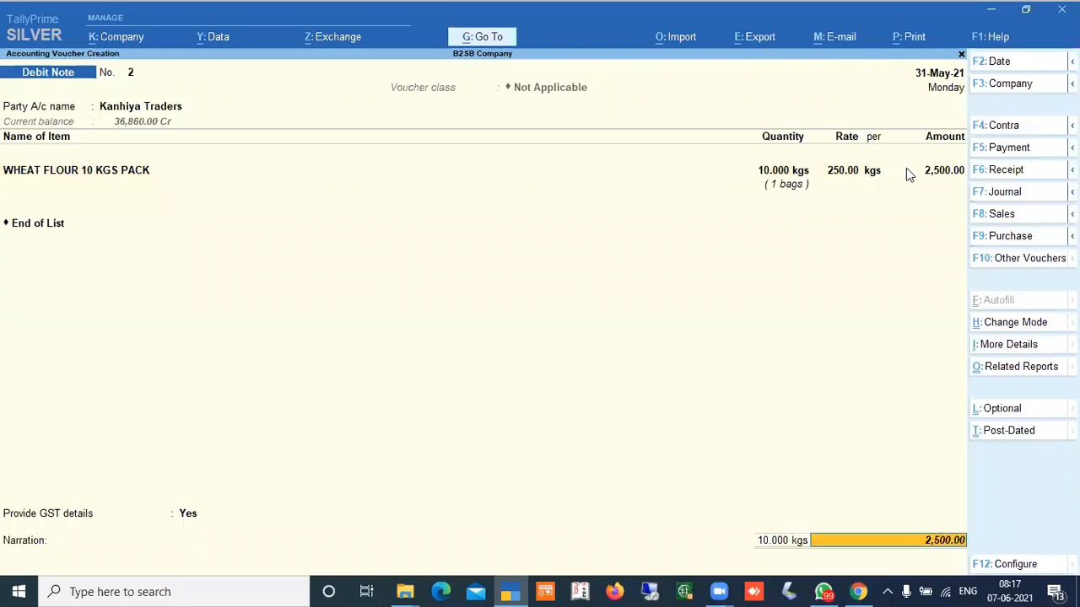
- Allocate the 2,500.00 debit to a new bill-wise reference named Purchase Return and save the debit note without a narration
key(BackSpace)
key(BackSpace)
key(Down)
key(Return)
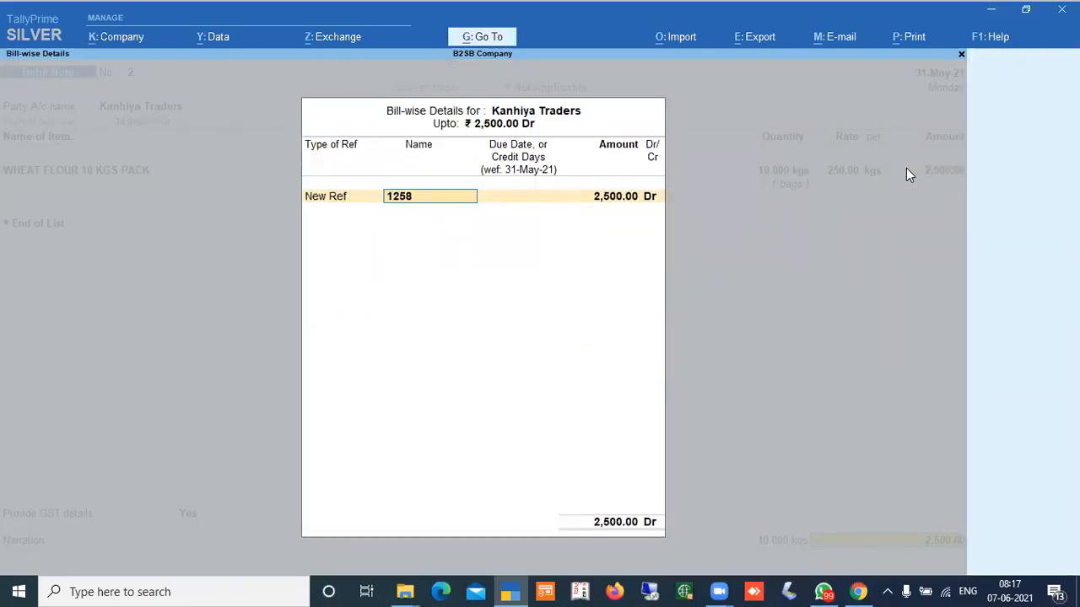
text(Purchazse Return)
key(Return)
key(Return)
key(Return)
key(Return)
key(Return)
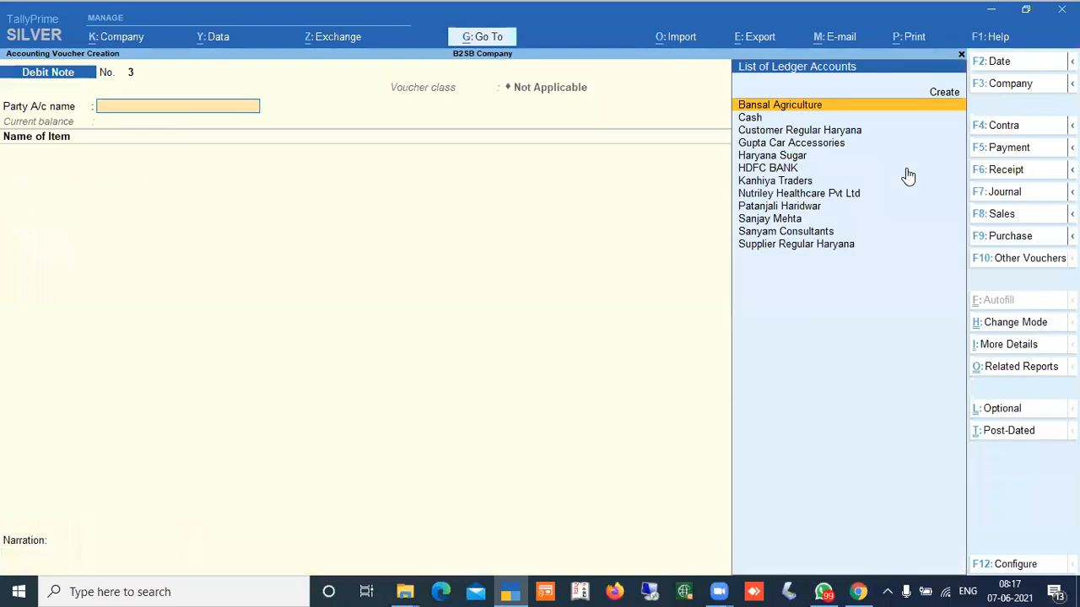
- Display the Kanhiya Traders ledger vouchers, check the debit note among the entries, and return to the gateway
key(Escape)
text(dol)
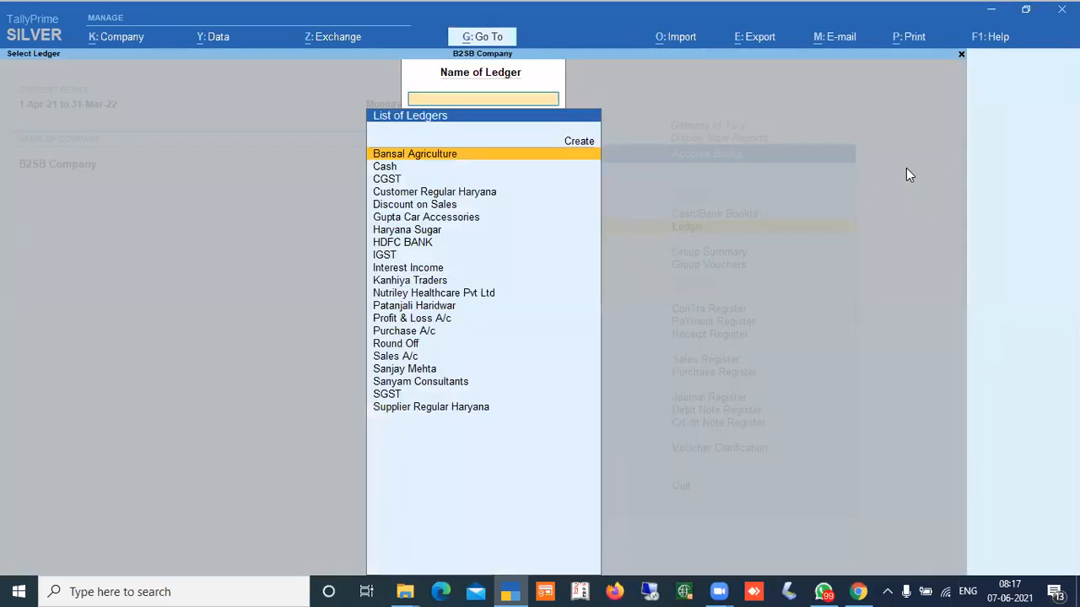
text(Kanhiy)
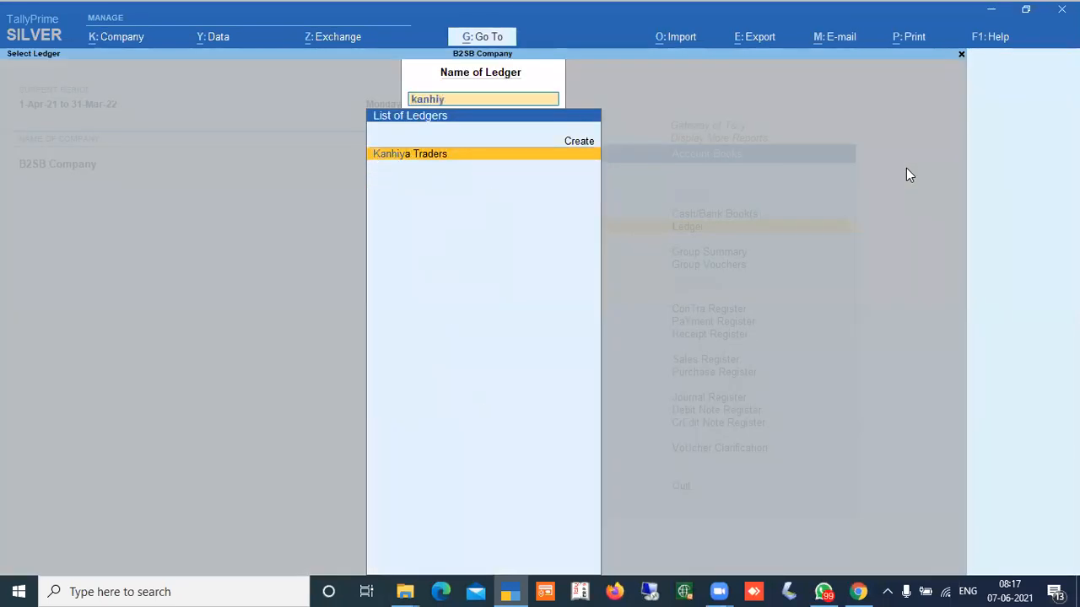
key(Return)
key(Down)
key(Down)
key(Down)
key(Down)
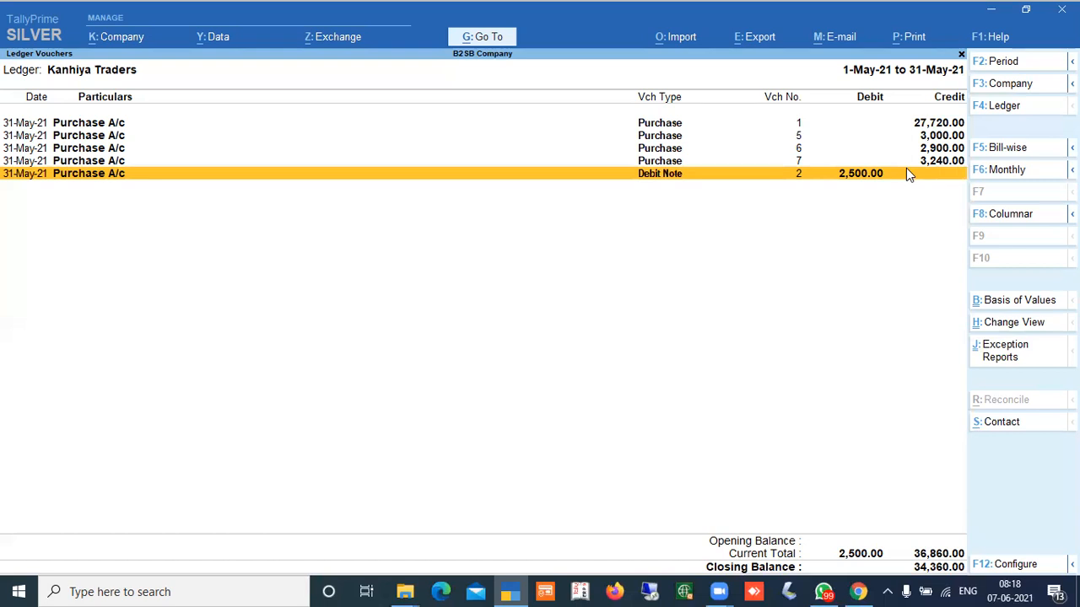
key(Escape)
key(Escape)
key(Escape)
key(Escape)
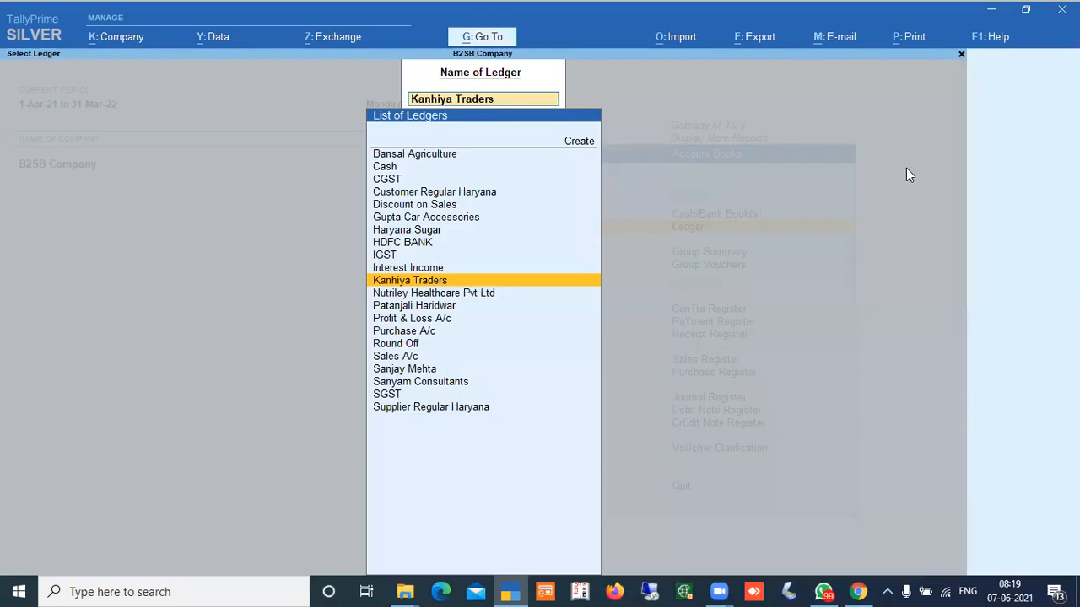
- Start a new Stock Journal voucher with the voucher class Not Applicable
key(Down)
key(Down)
key(Down)
key(Down)
key(Down)
key(Down)
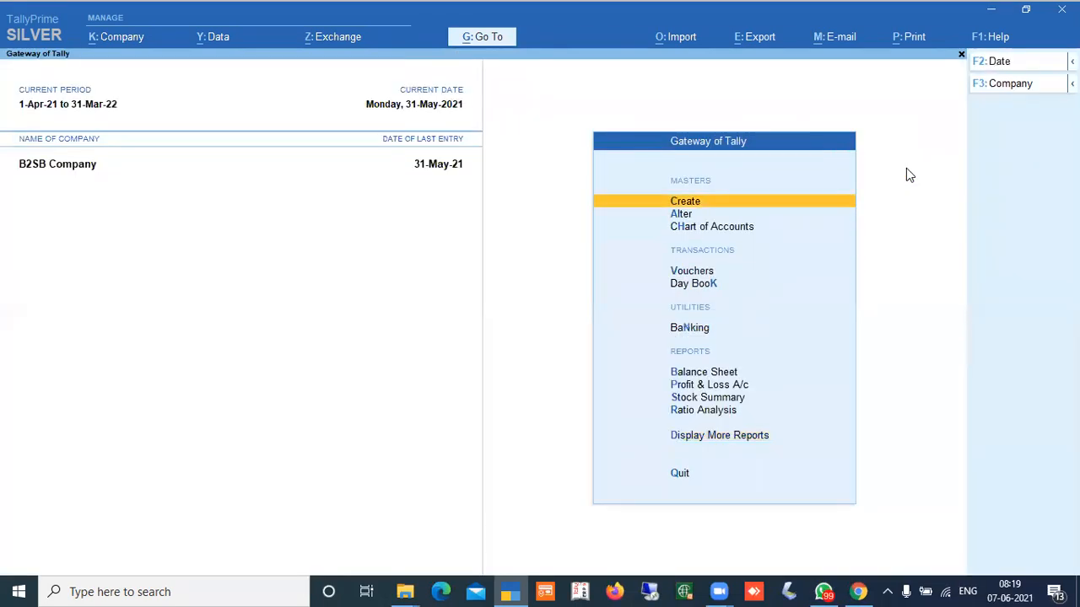
key(Up)
key(Return)
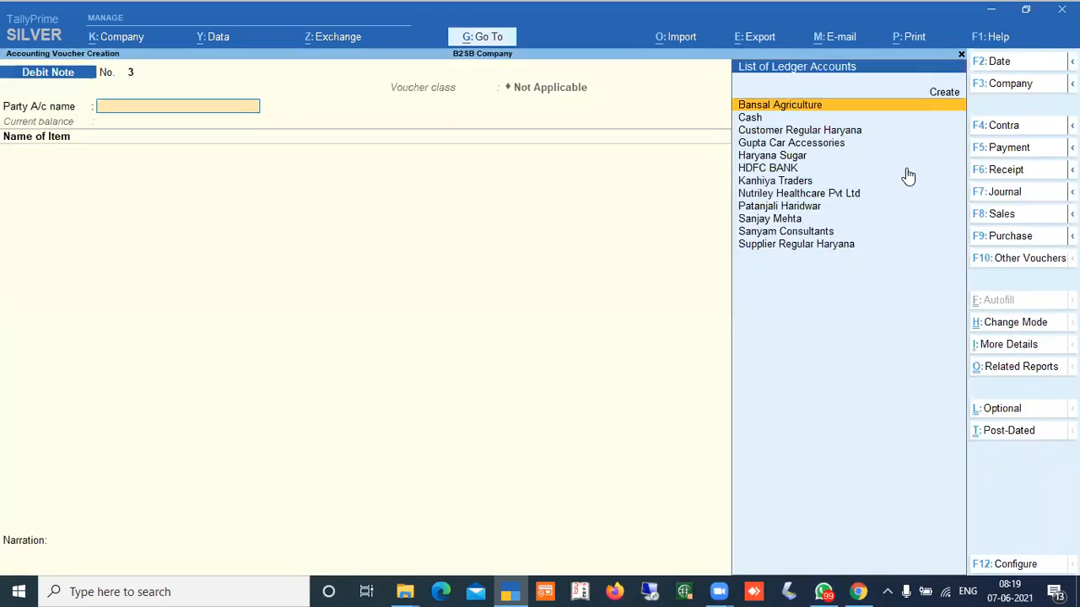
click(1033, 258)
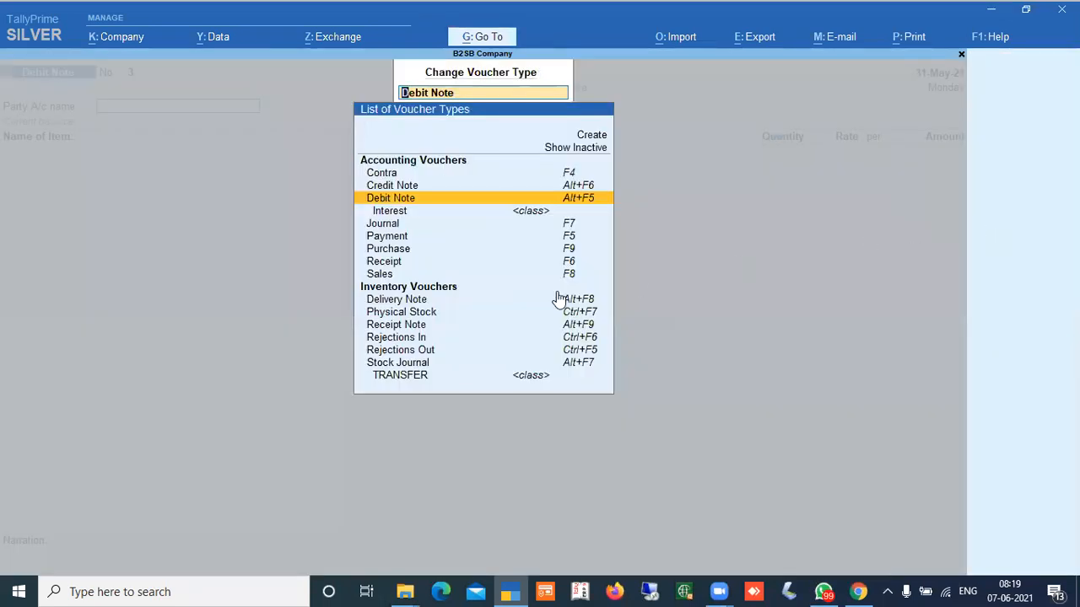
click(423, 364)
click(423, 365)
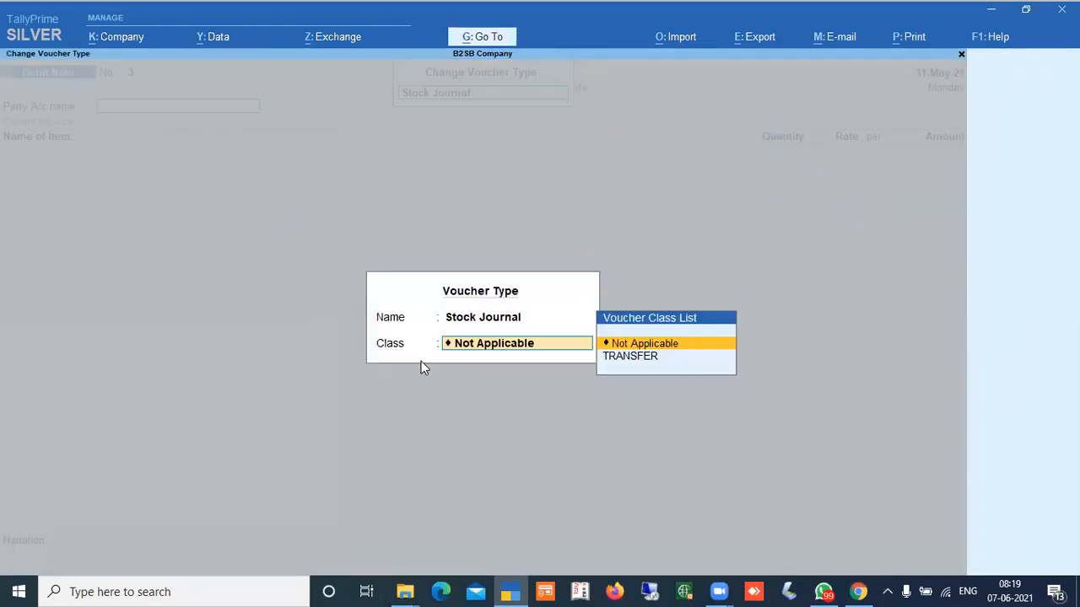
key(Return)
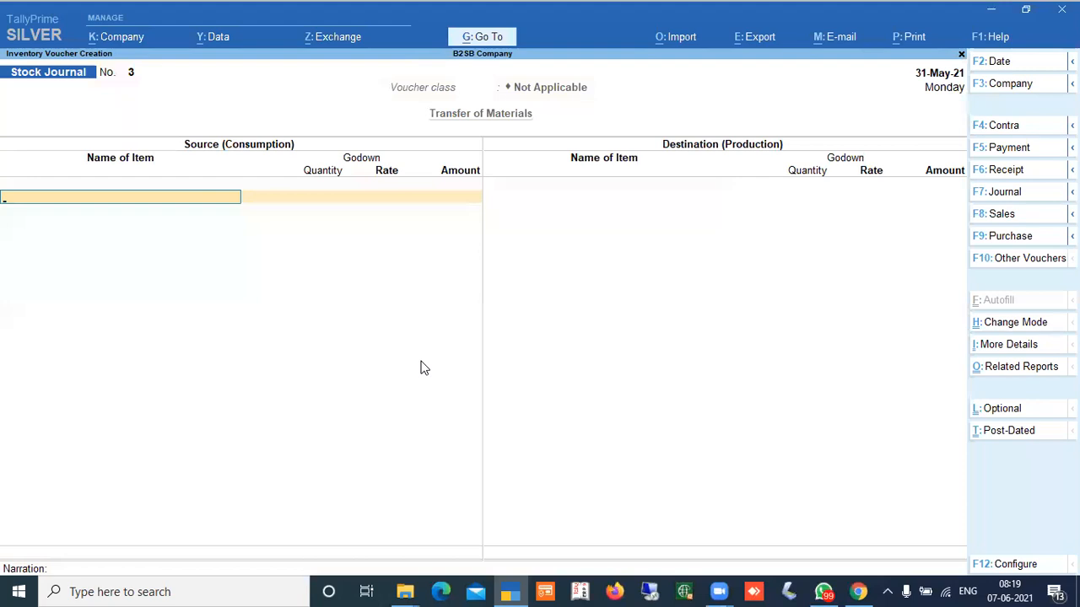
key(Down)
key(Down)
key(Down)
key(Down)
key(Down)
key(Down)
key(Down)
key(Return)
key(Return)
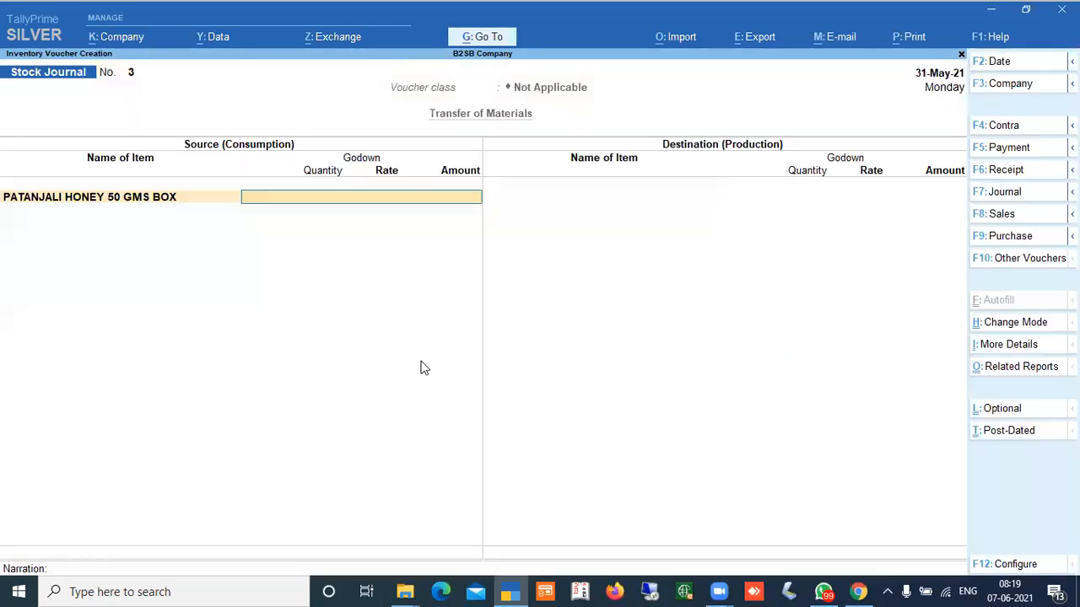
key(BackSpace)
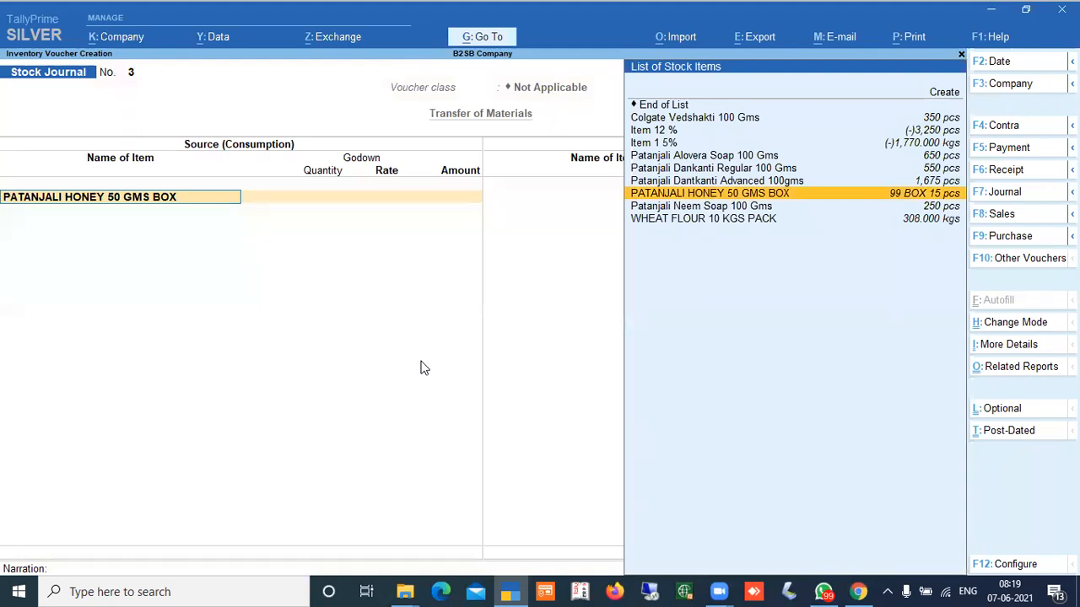
- Select Patanjali Dankanti Regular 100 Gms as the source item to be consumed in the stock journal
key(Up)
key(Up)
key(Up)
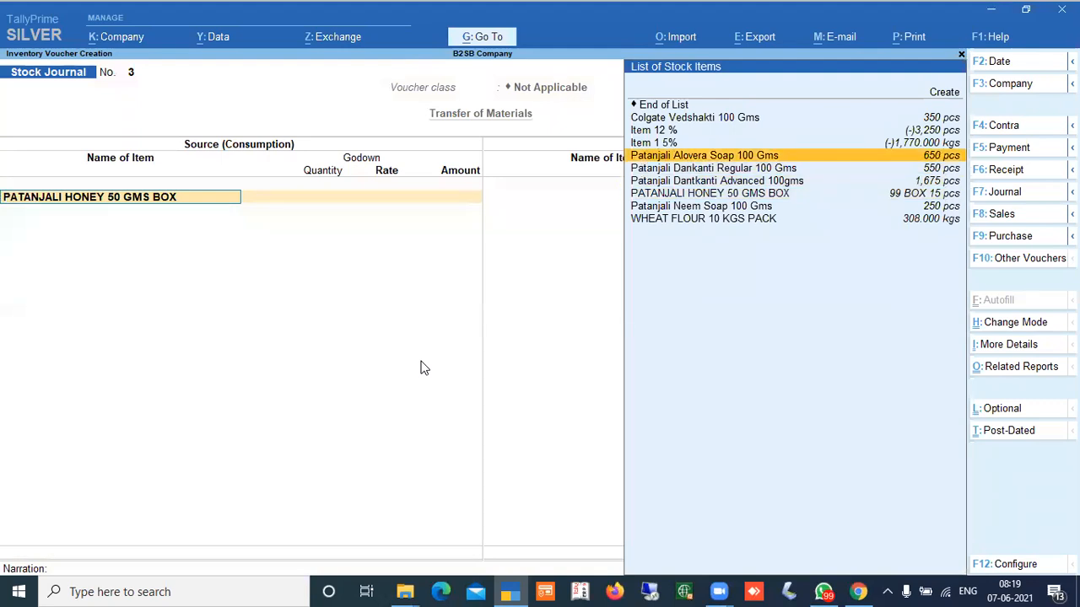
key(Down)
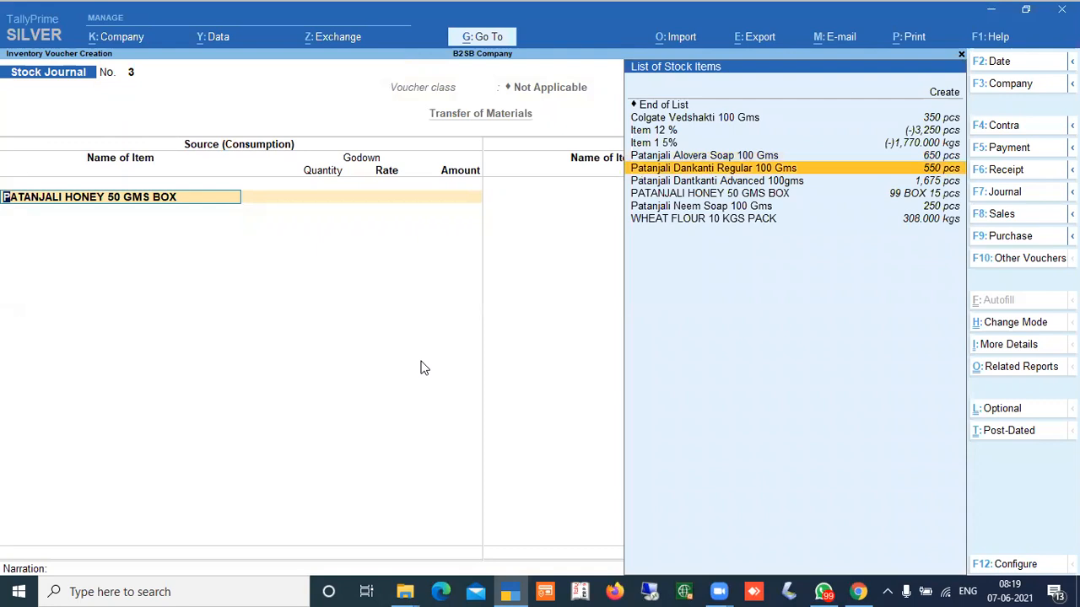
key(Return)
key(Return)
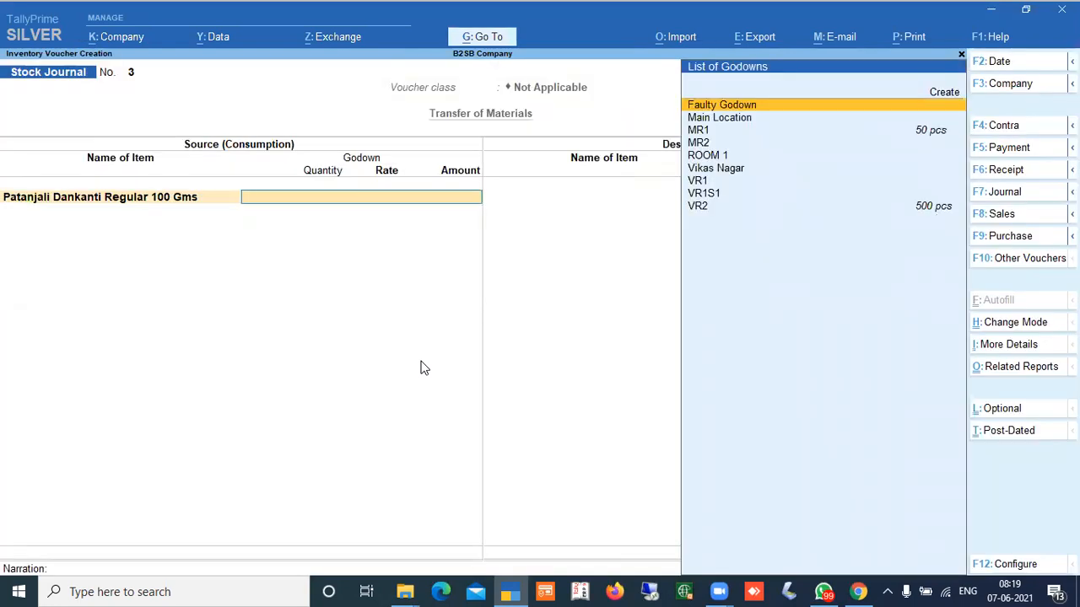
- Take 5 pcs of the source item from godown MR1, accepting the filled-in rate and amount
key(Down)
key(Down)
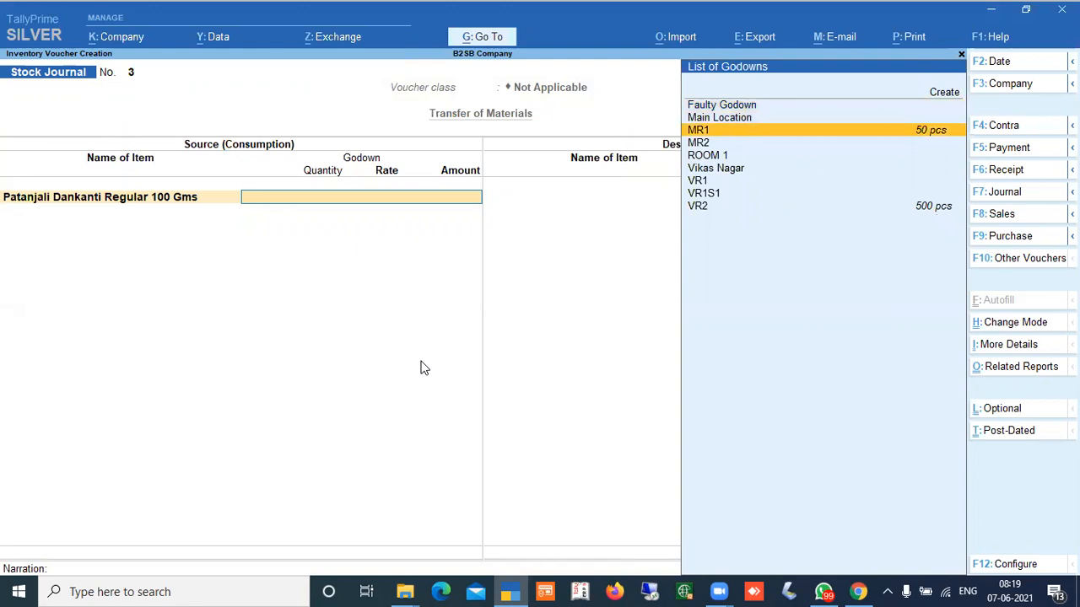
key(Return)
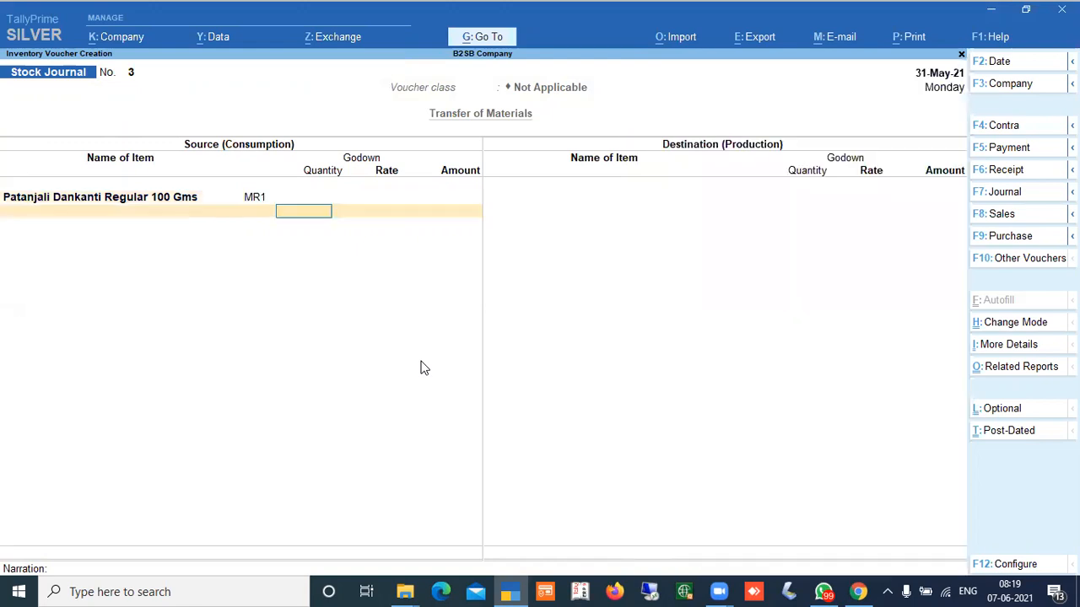
key(Return)
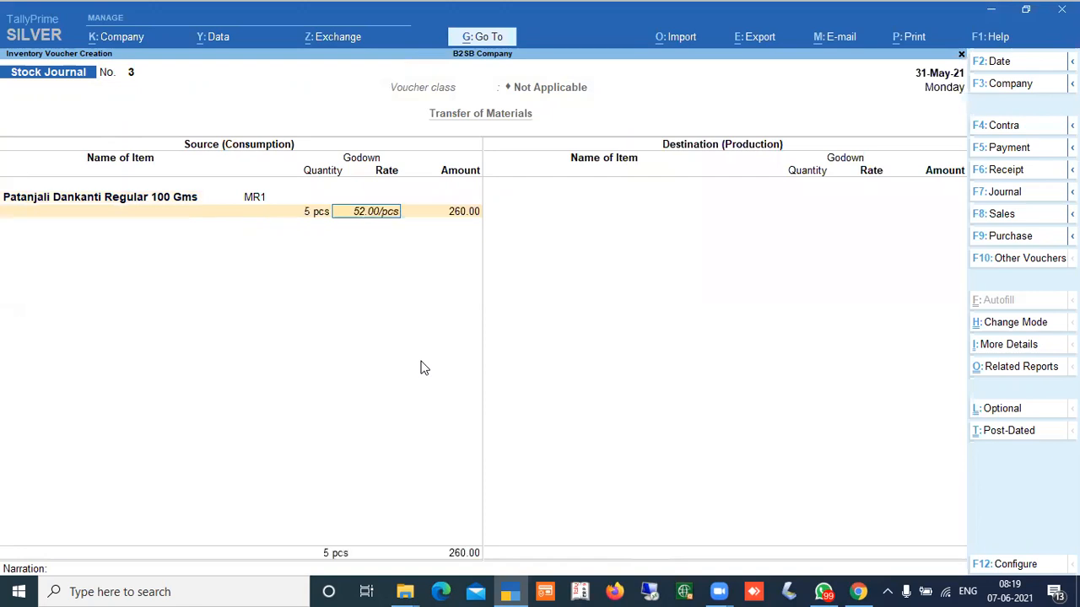
key(Return)
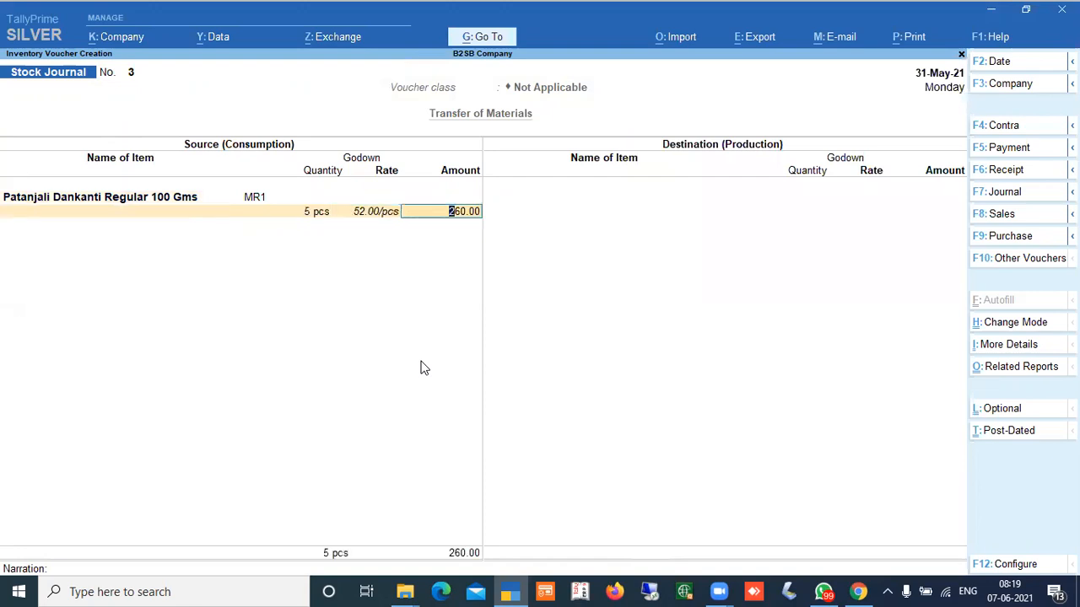
key(Return)
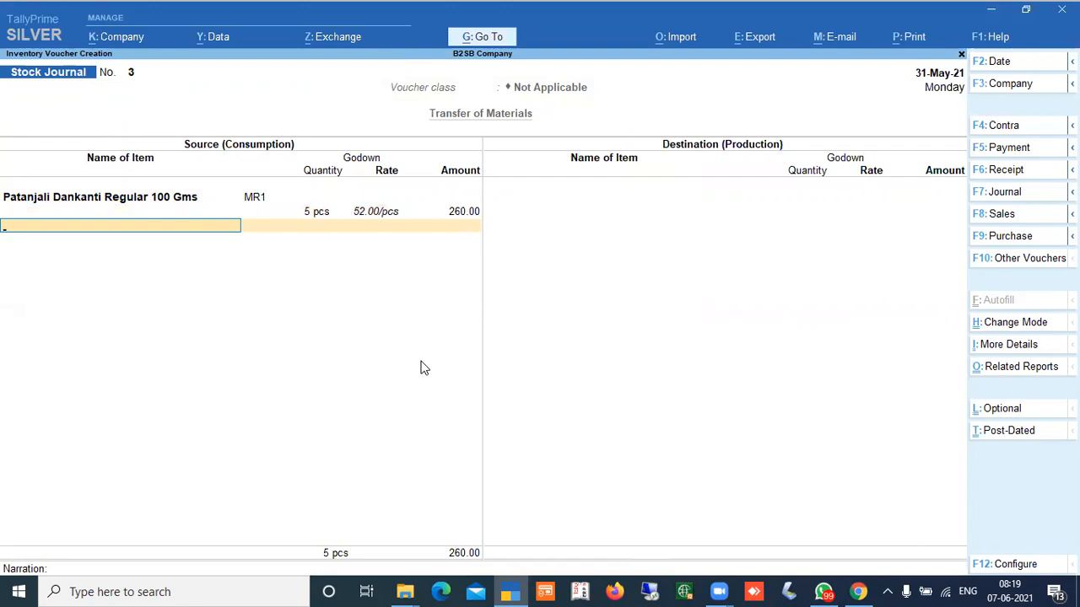
- Leave the destination side empty, save the stock journal with the narration "damamged due to leakage", and return to the gateway
key(Return)
key(Return)
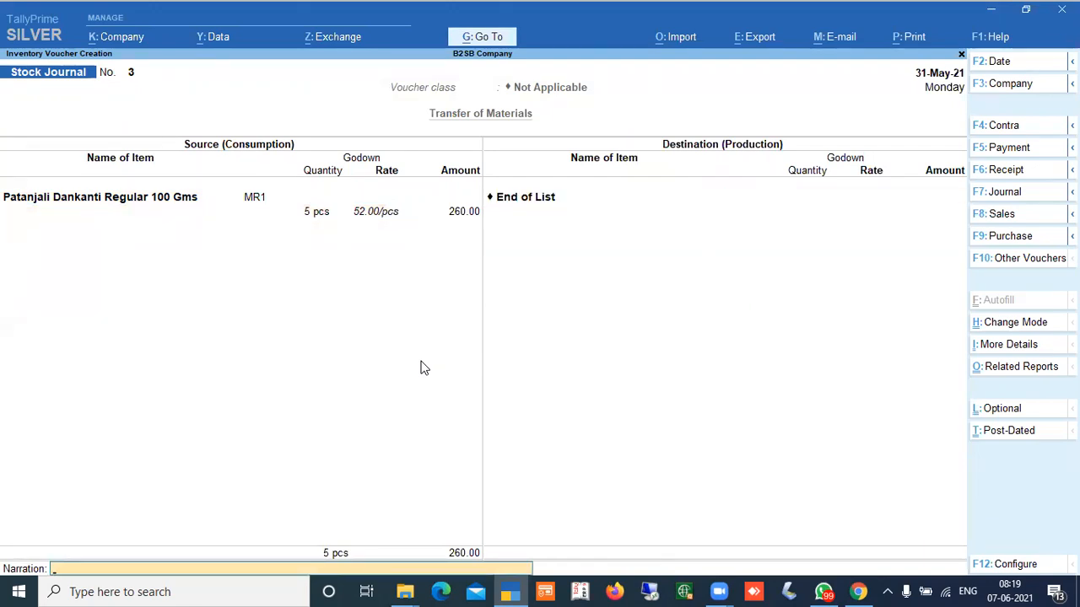
text(damamged due to)
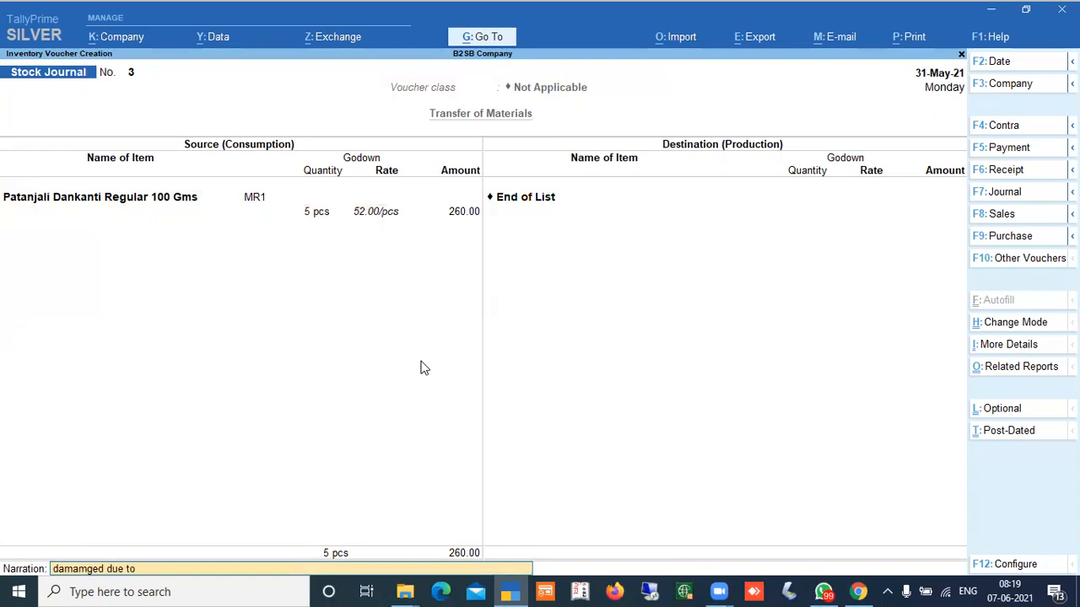
text( leakage)
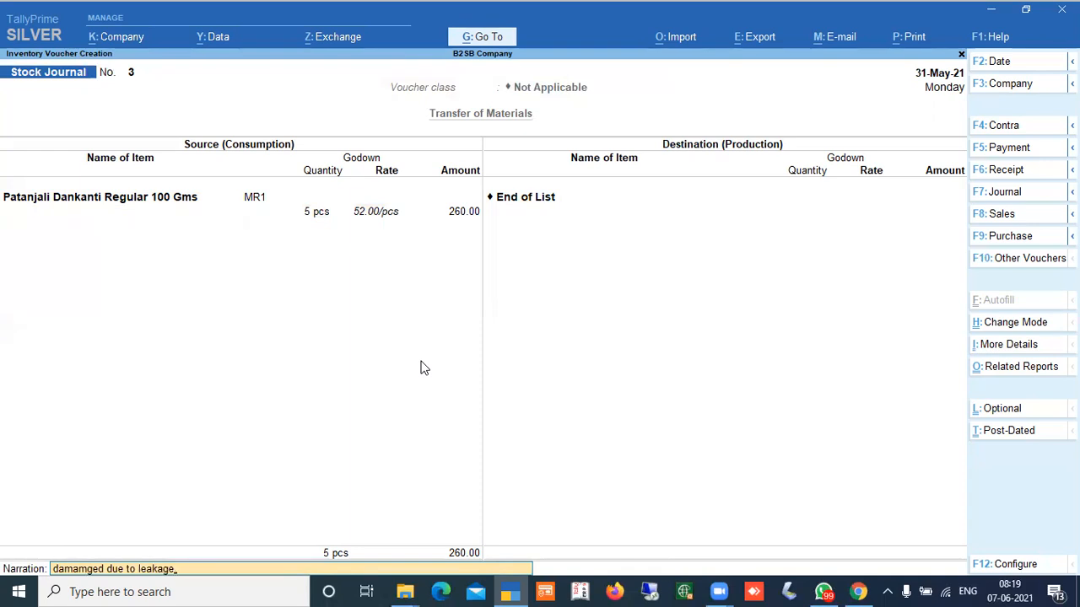
key(Return)
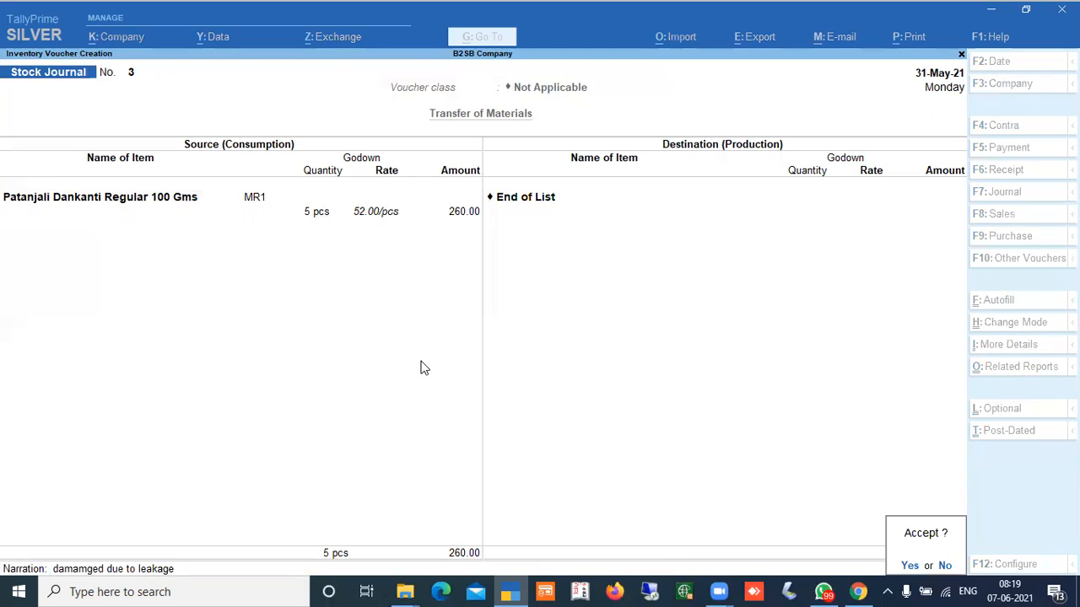
key(Return)
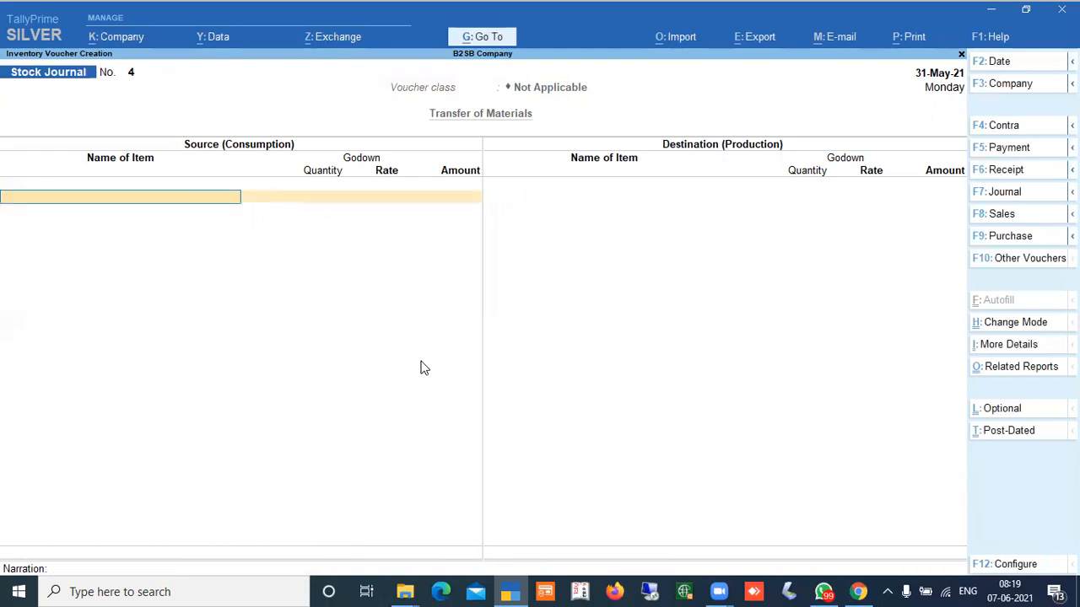
key(Escape)
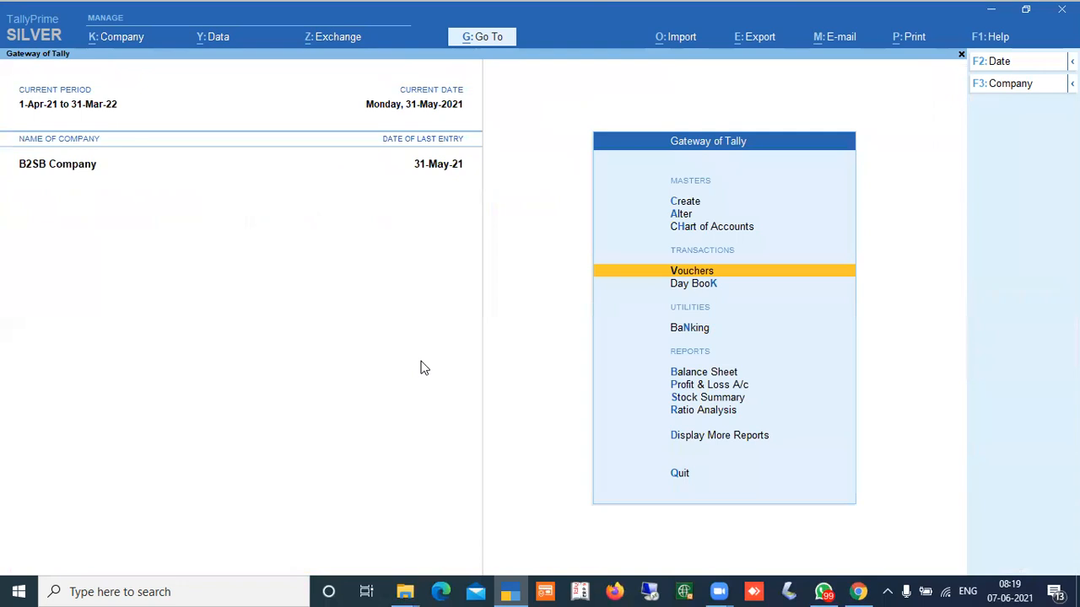
- Open the Stock Summary, expand Patanjali and Patanjali Toothpaste to check the Dankanti Regular 100 Gms balance, and return to the gateway
key(s)
key(Down)
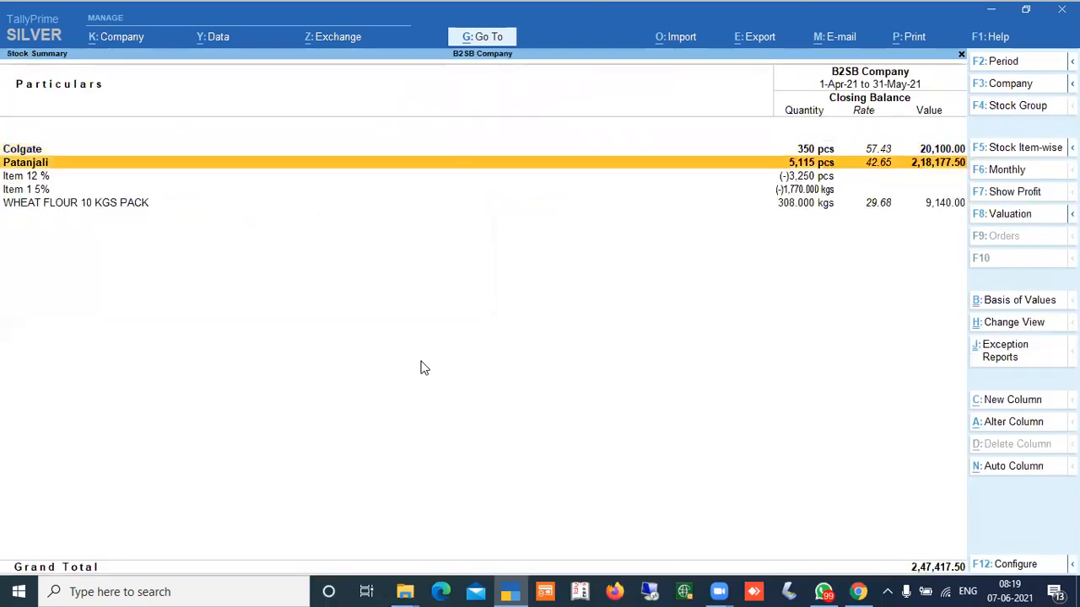
key(Return)
key(Down)
key(Down)
key(Return)
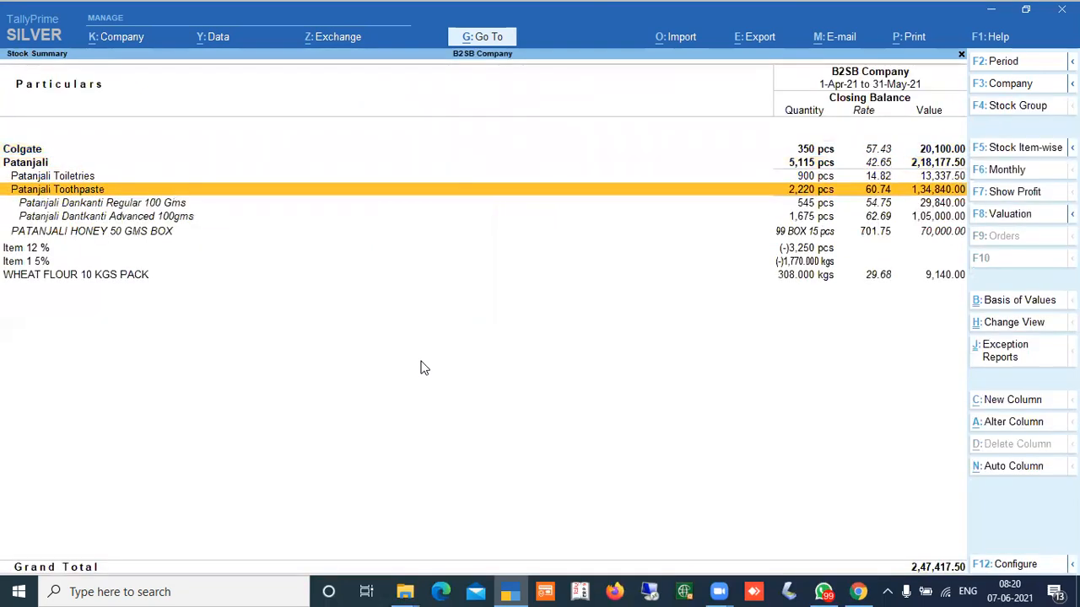
key(Down)
key(Down)
key(Up)
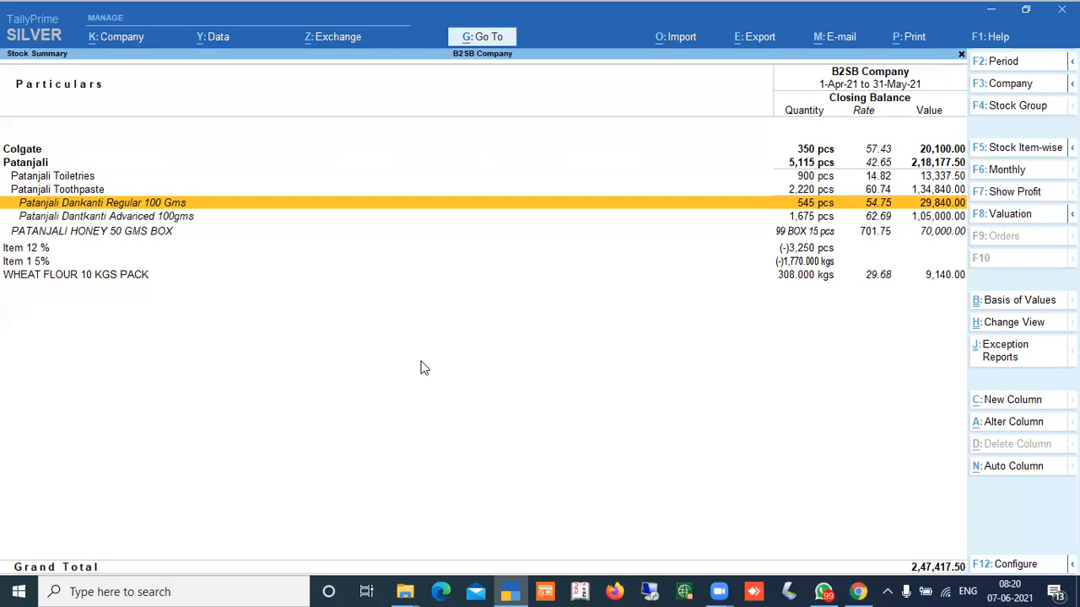
key(Escape)
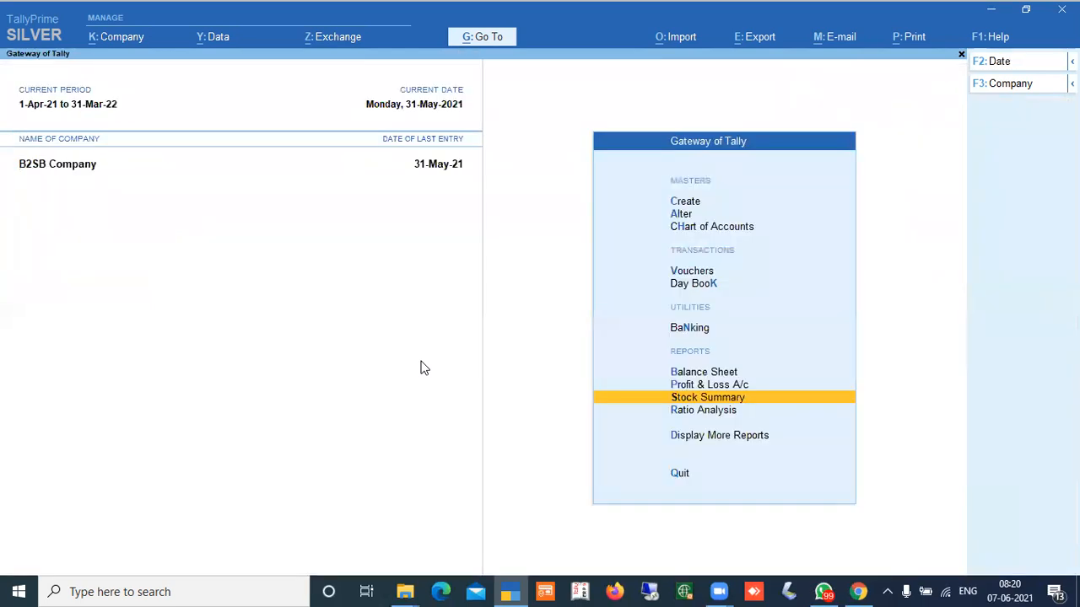
- Start a new Stock Journal voucher with the voucher class TRANSFER and set Faulty Godown as the destination godown
key(Home)
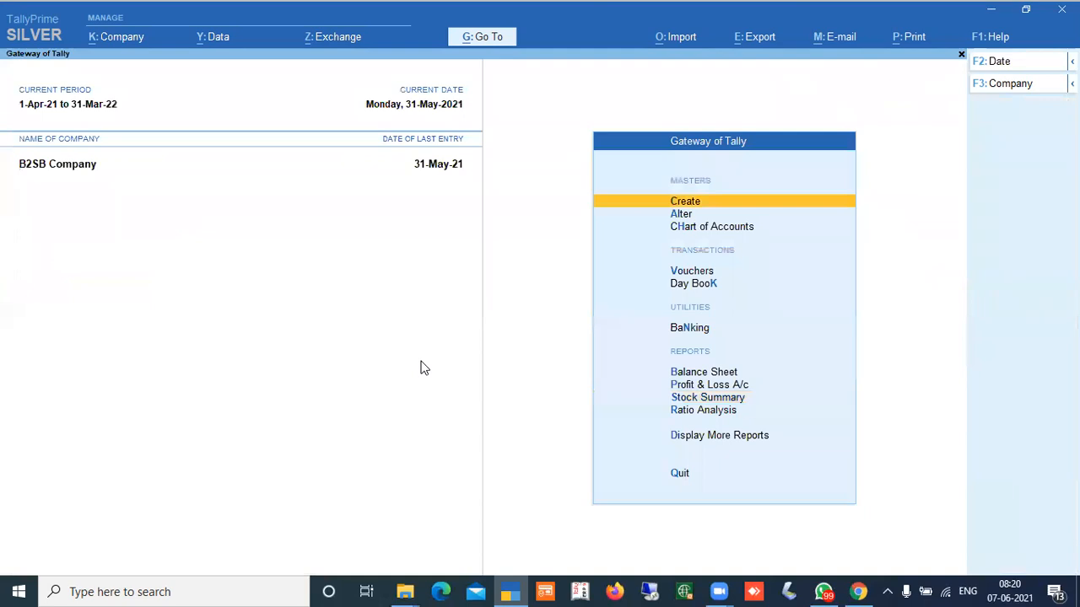
key(Down)
key(Down)
key(Down)
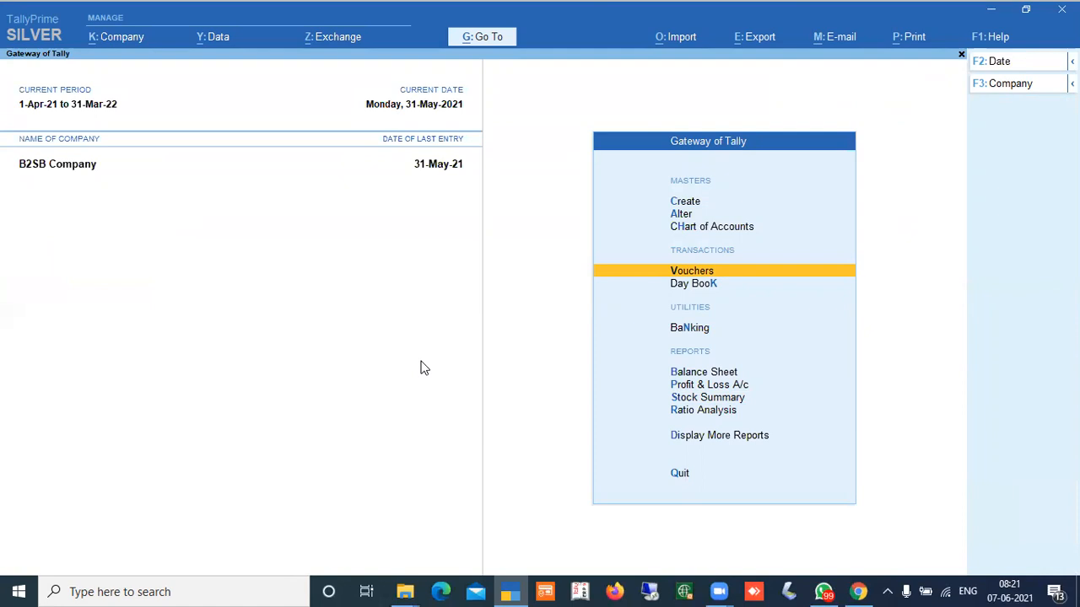
key(Return)
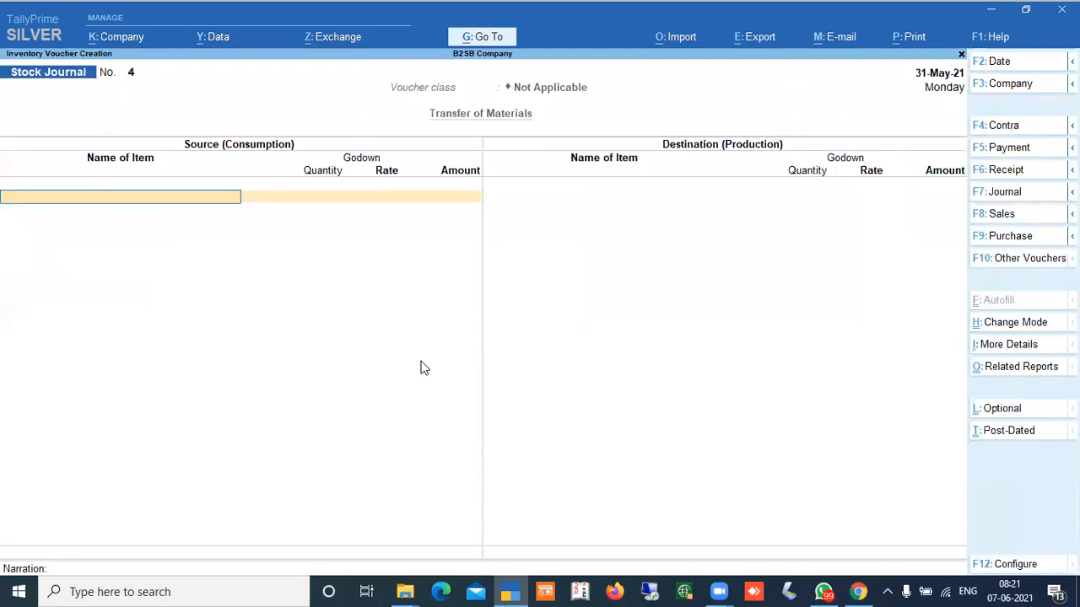
click(1003, 263)
key(Down)
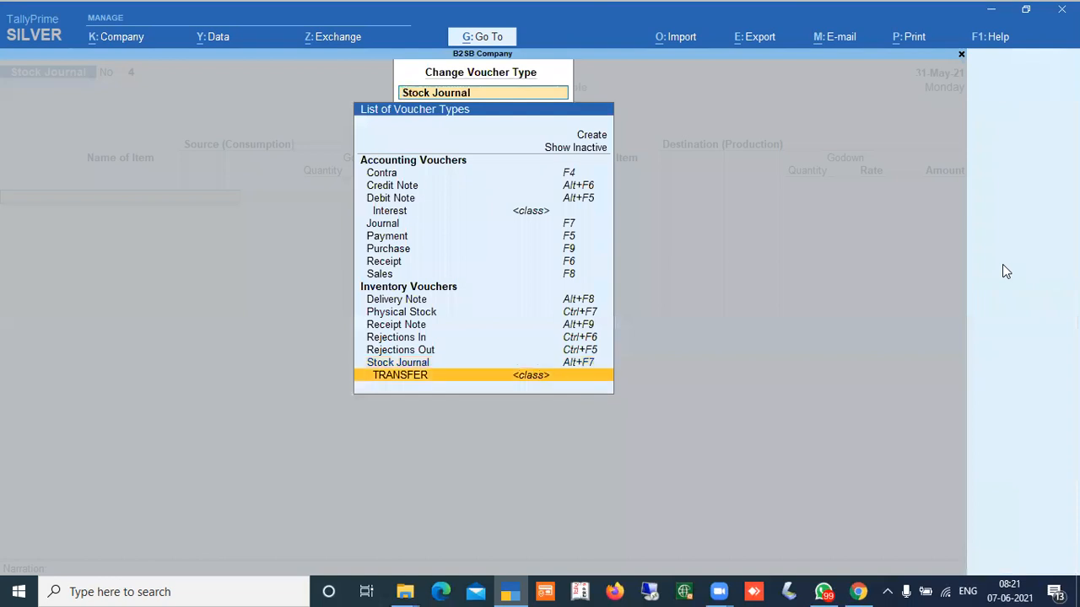
key(Return)
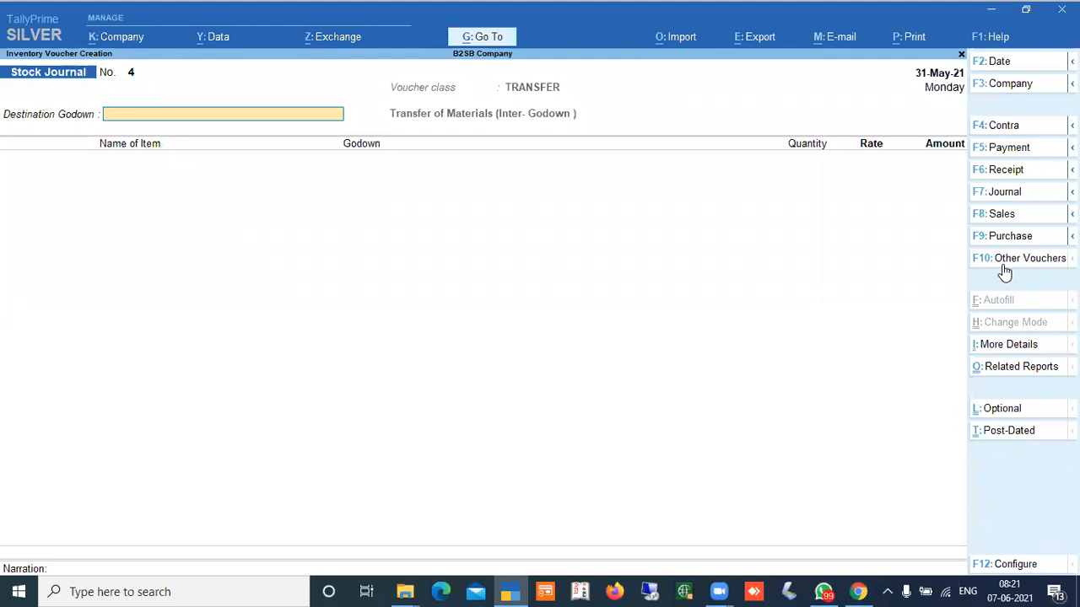
text(Faulty)
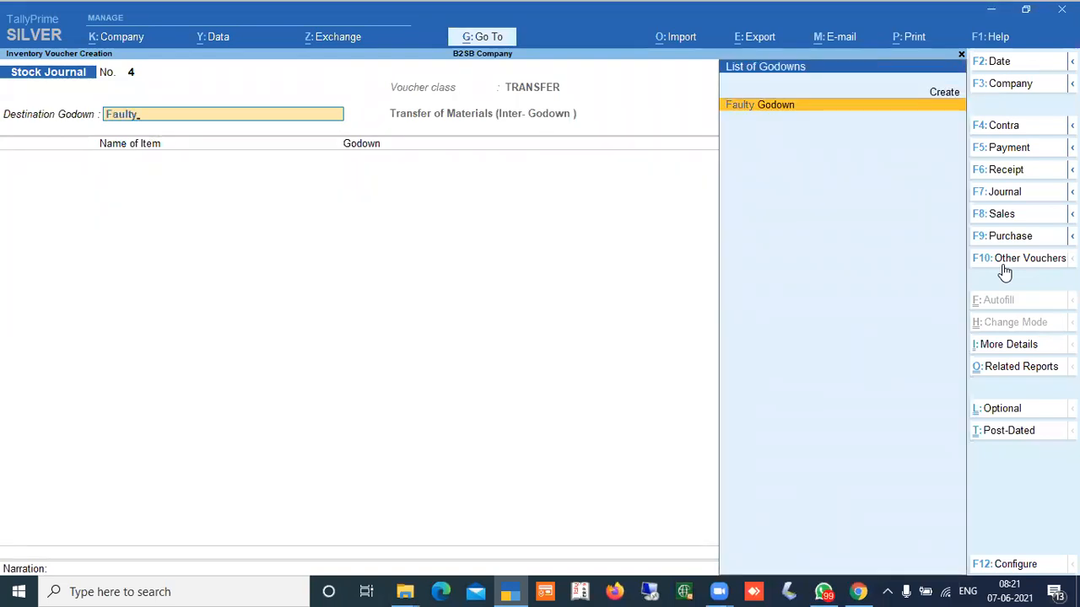
key(Return)
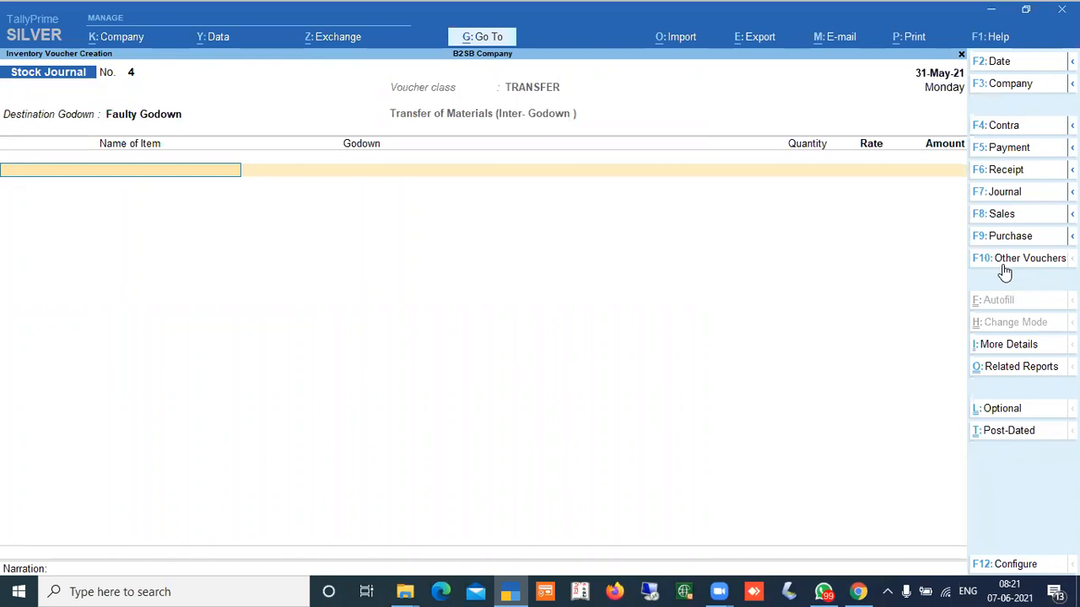
- Choose Colgate Vedshakti 100 Gms as the item to transfer and MR2 as its source godown
key(Down)
key(Down)
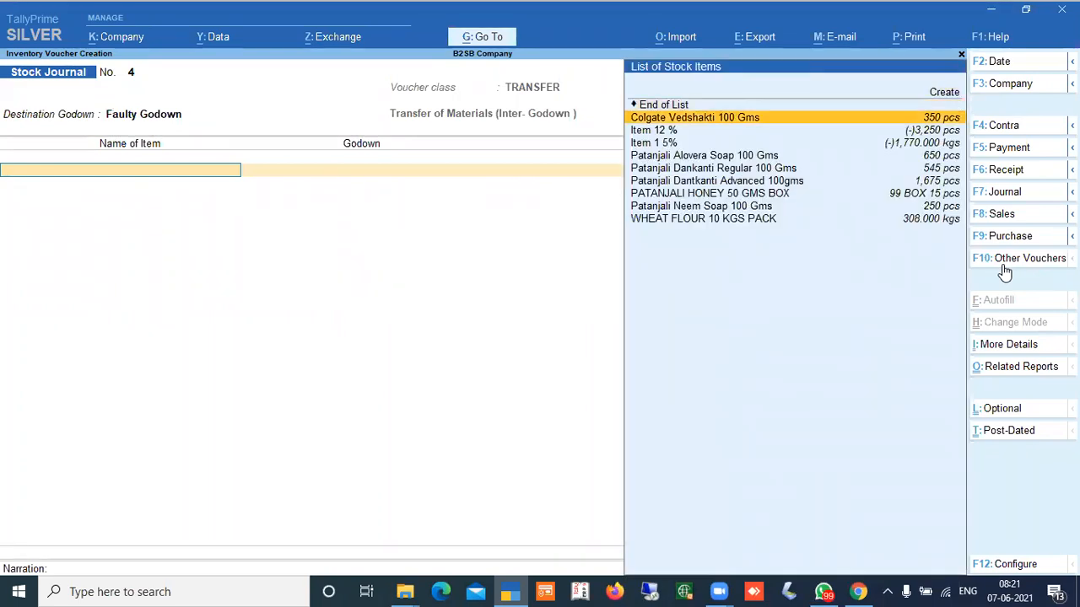
key(Up)
key(Return)
key(Return)
key(Down)
key(Down)
key(Down)
key(Down)
key(Return)
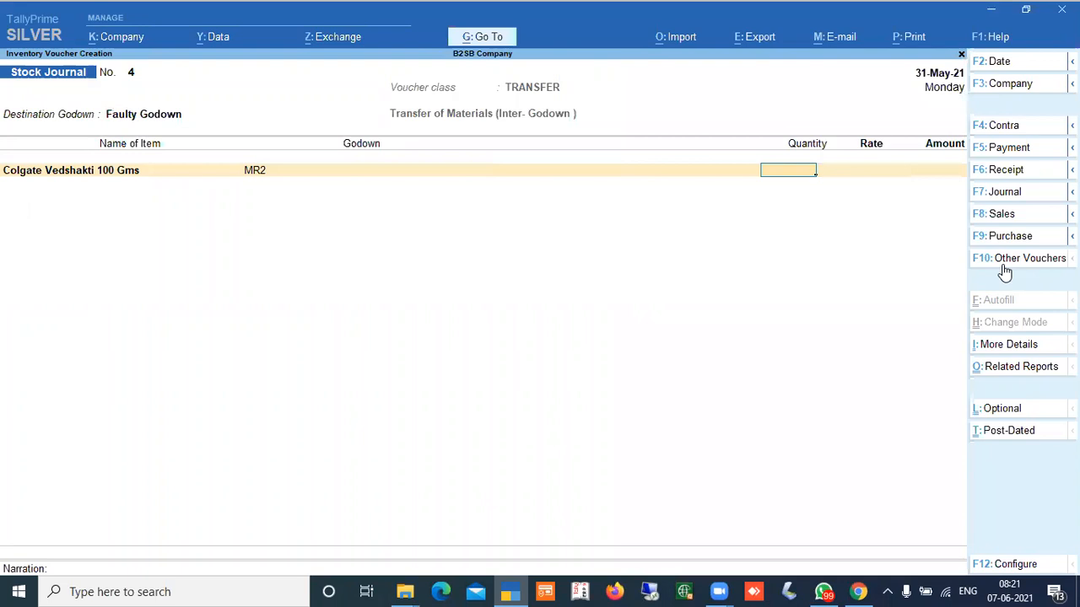
- Set the transferred quantity to 1 pcs, accept the filled-in rate and amount, and end the item list
key(Return)
key(Return)
key(Return)
key(Return)
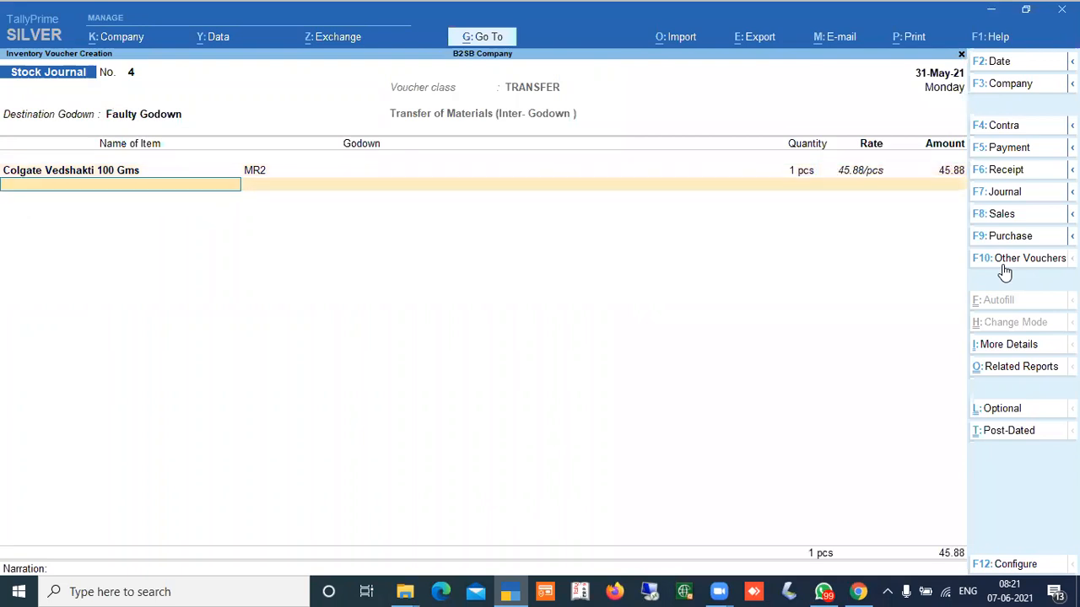
text(tr)
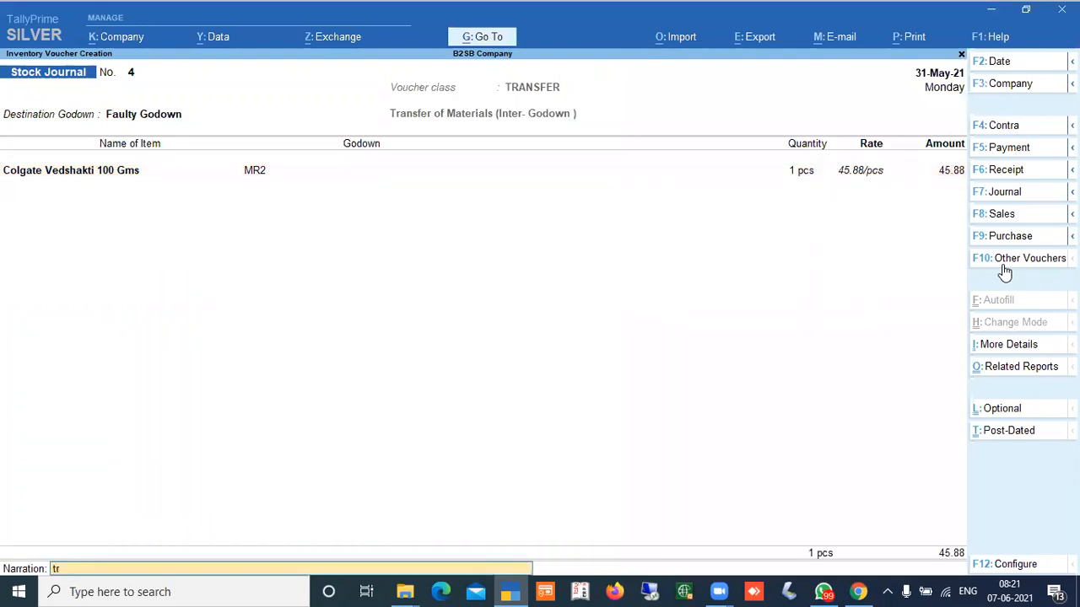
key(BackSpace)
key(BackSpace)
key(BackSpace)
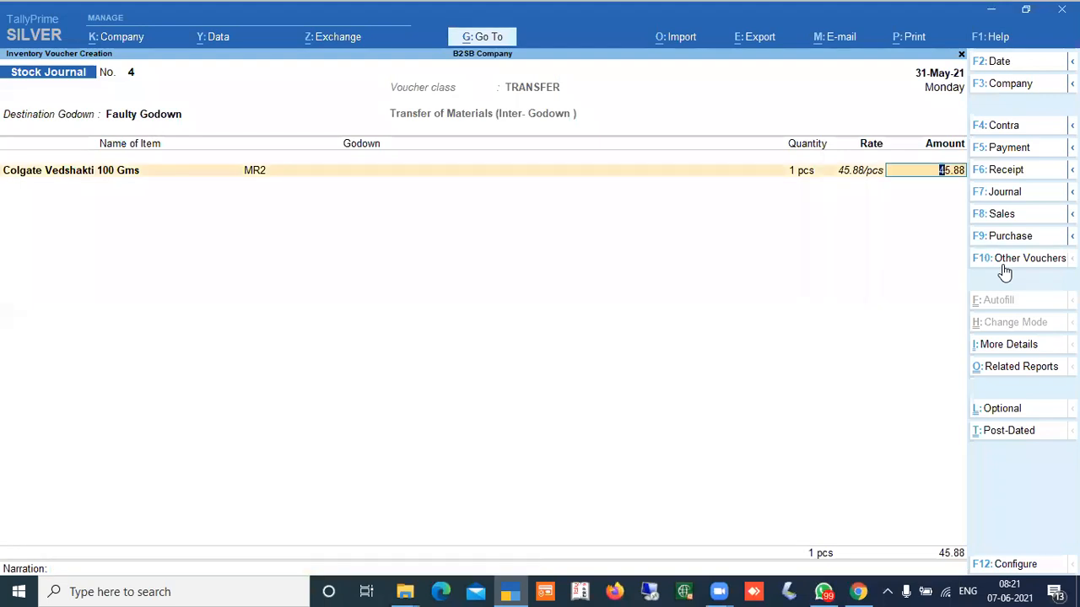
key(Return)
key(Return)
- Enter the narration "faulty stock transferred to faulty godown.", save the transfer voucher, and start leaving voucher entry
text(fau)
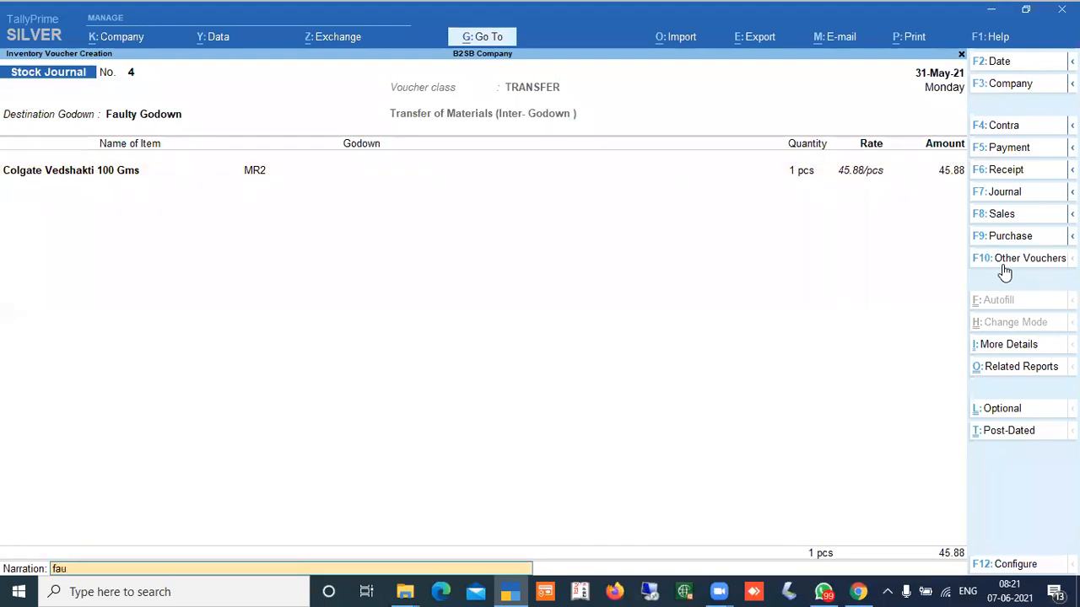
text(lty stock transferred to)
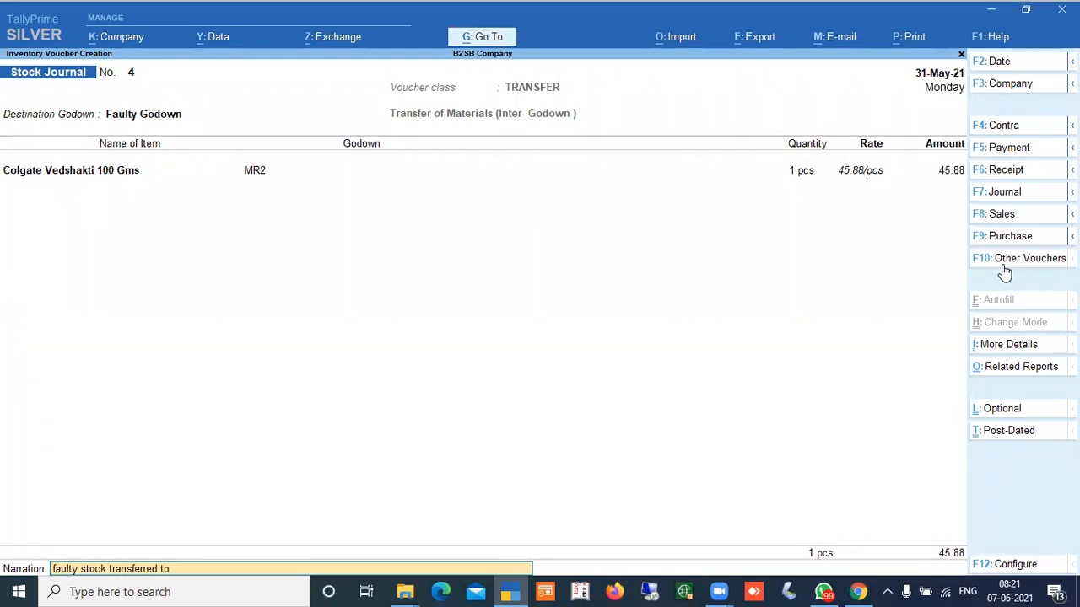
text( faulty godown.)
key(Return)
key(Return)
key(Escape)
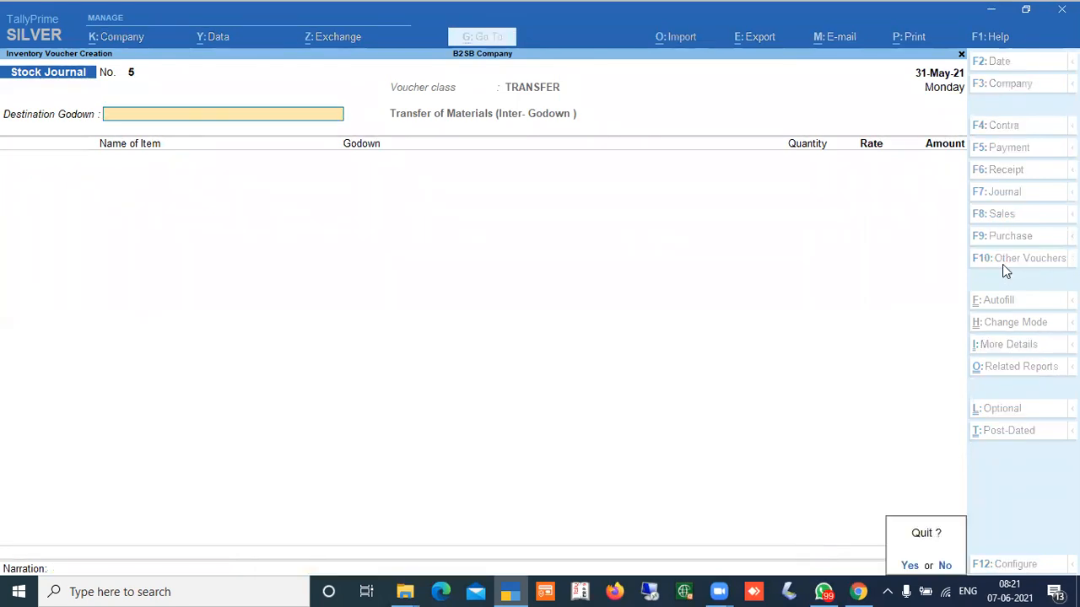
- Leave voucher entry, open the Stock Summary, and break down Colgate down to the godowns of Colgate Vedshakti 100 Gms
key(Return)
key(s)
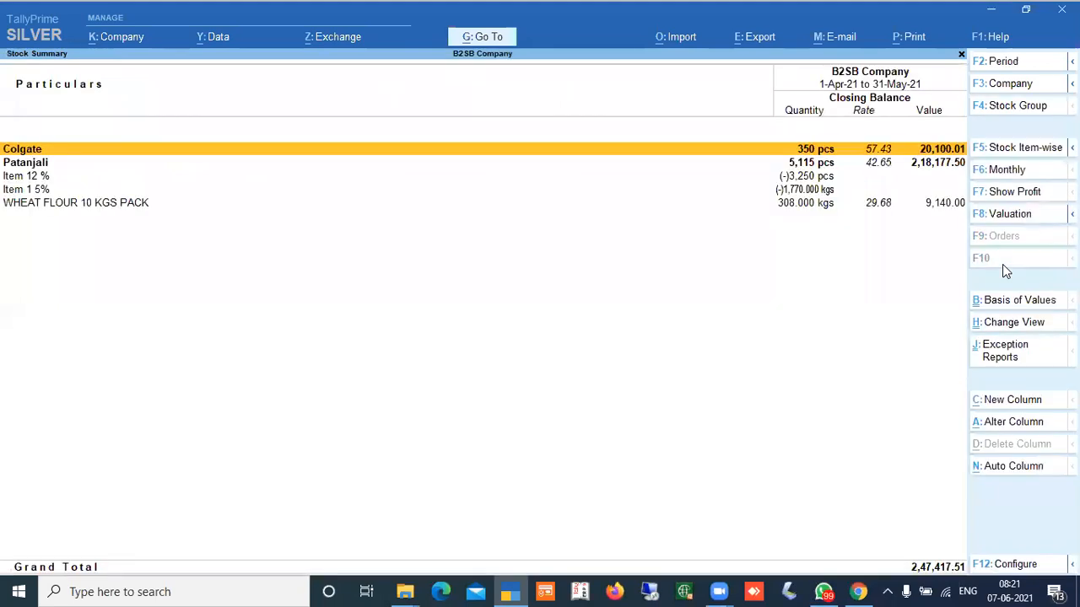
key(shift+Return)
key(Down)
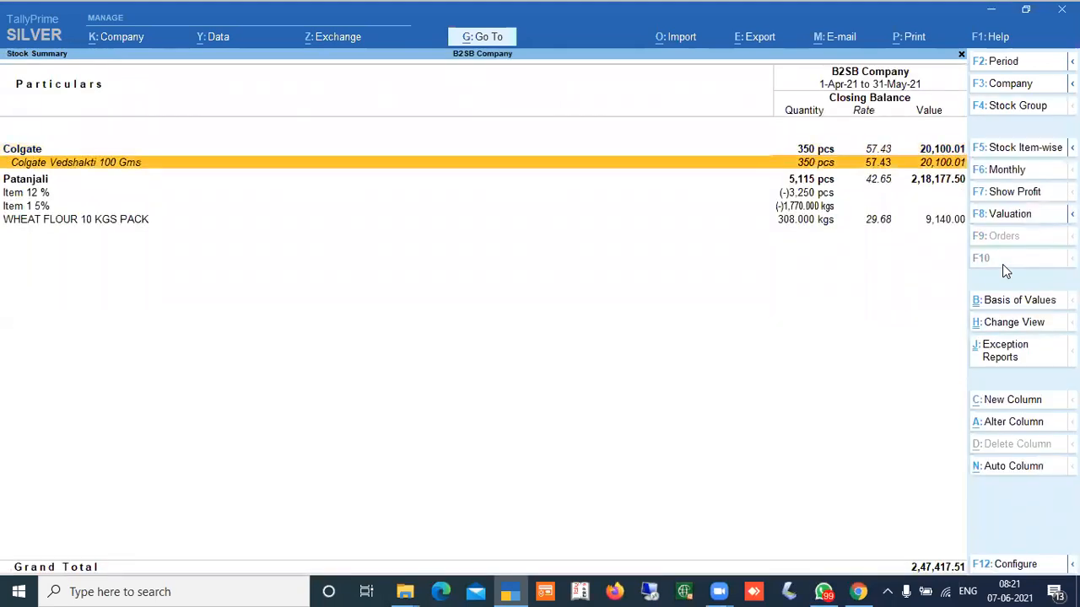
key(shift+Return)
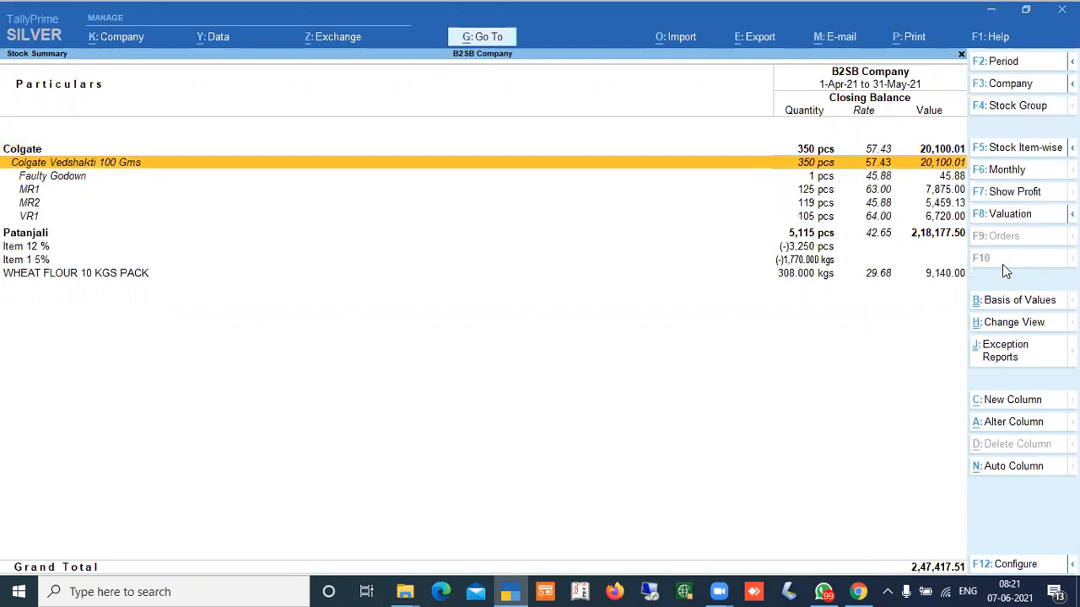
- Check the Faulty Godown line under Colgate Vedshakti 100 Gms and return to the Gateway of Tally
key(Down)
key(Up)
key(Down)
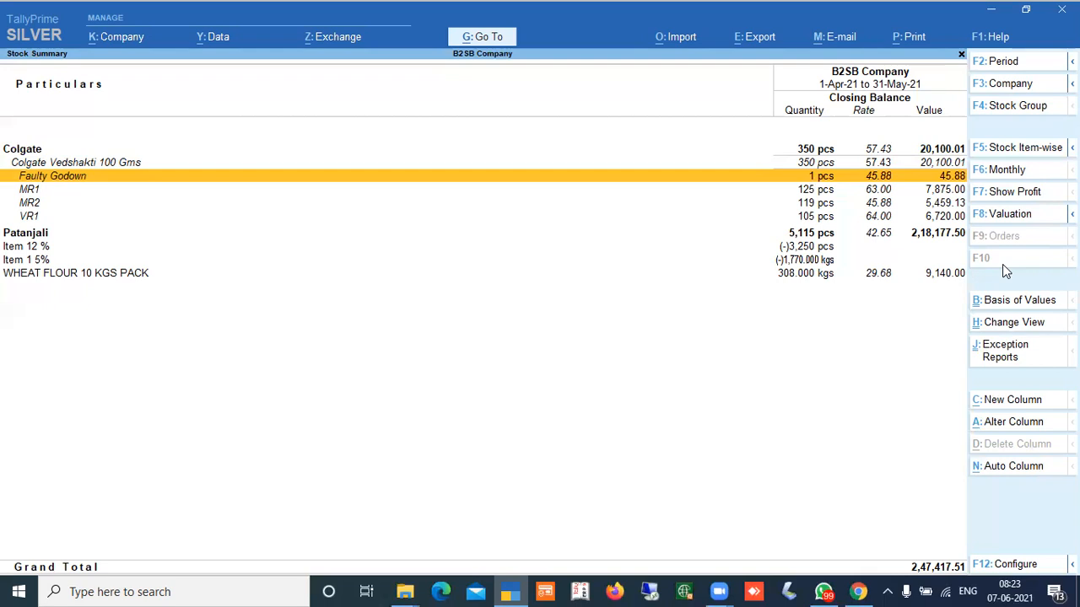
key(Escape)
key(Escape)
key(n)
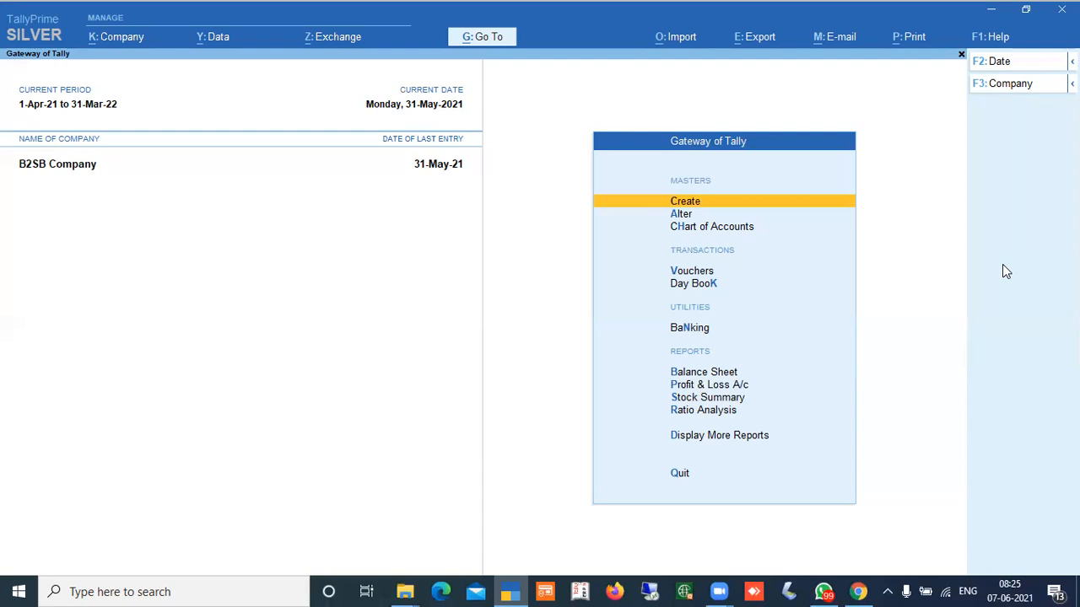
- Start a Physical Stock voucher and choose Colgate Vedshakti 100 Gms as the item, leaving its description blank
key(Down)
key(Down)
key(Down)
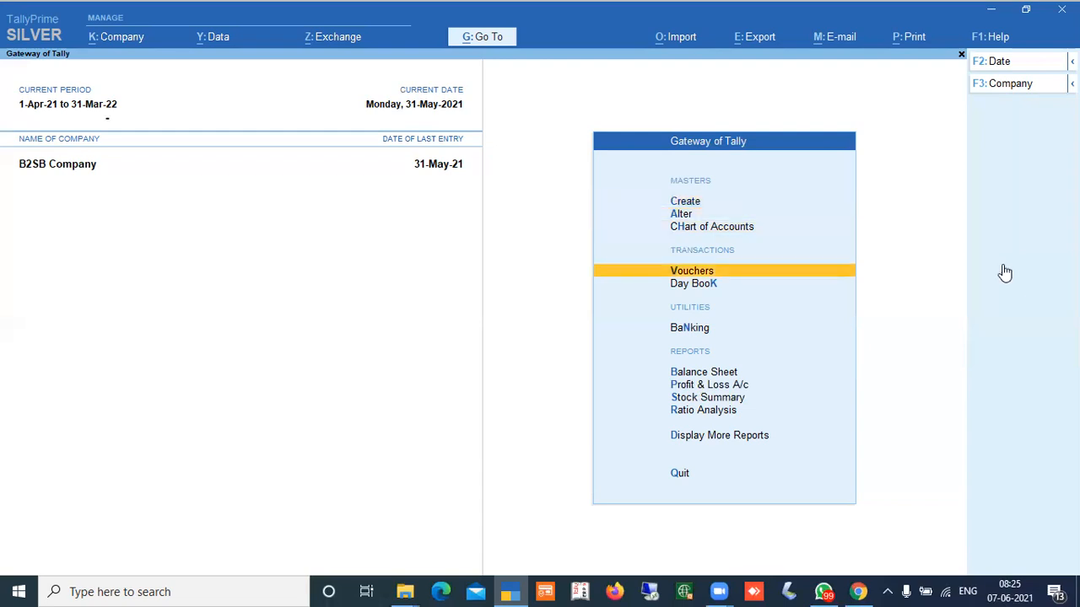
key(Return)
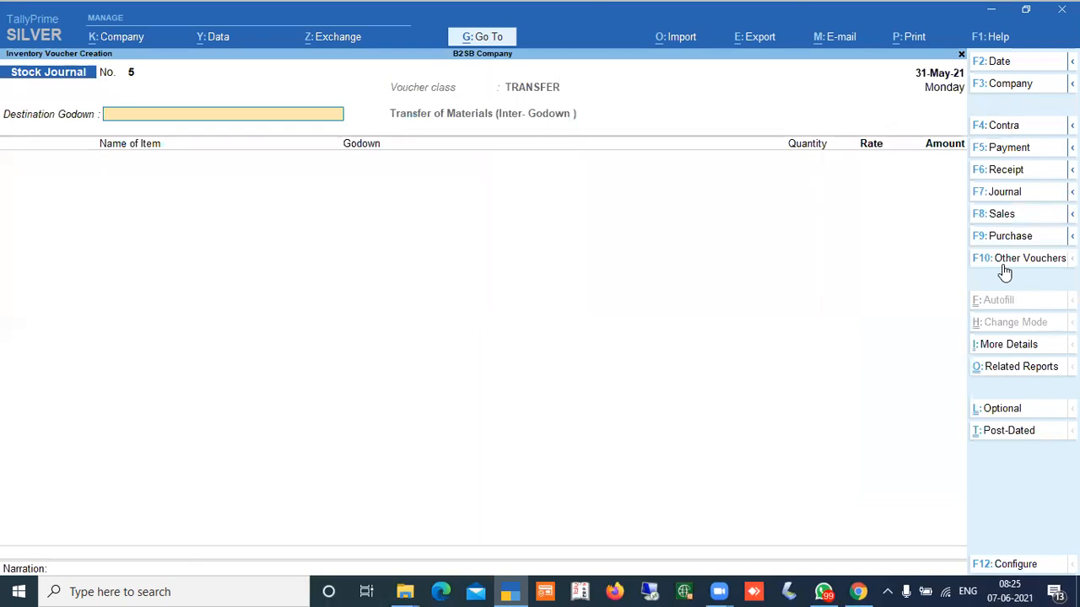
click(1046, 265)
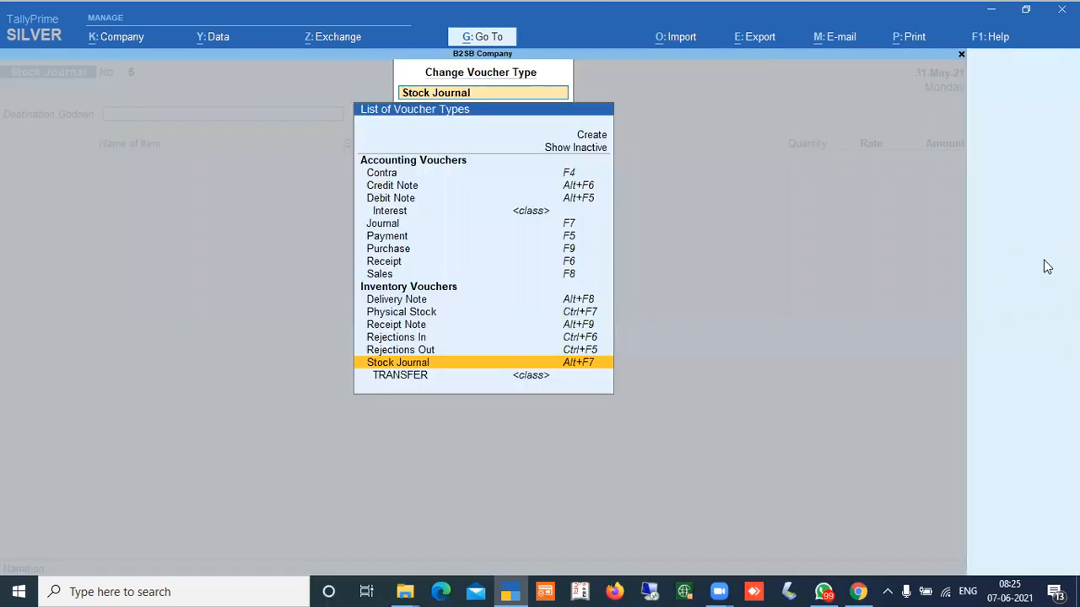
click(416, 315)
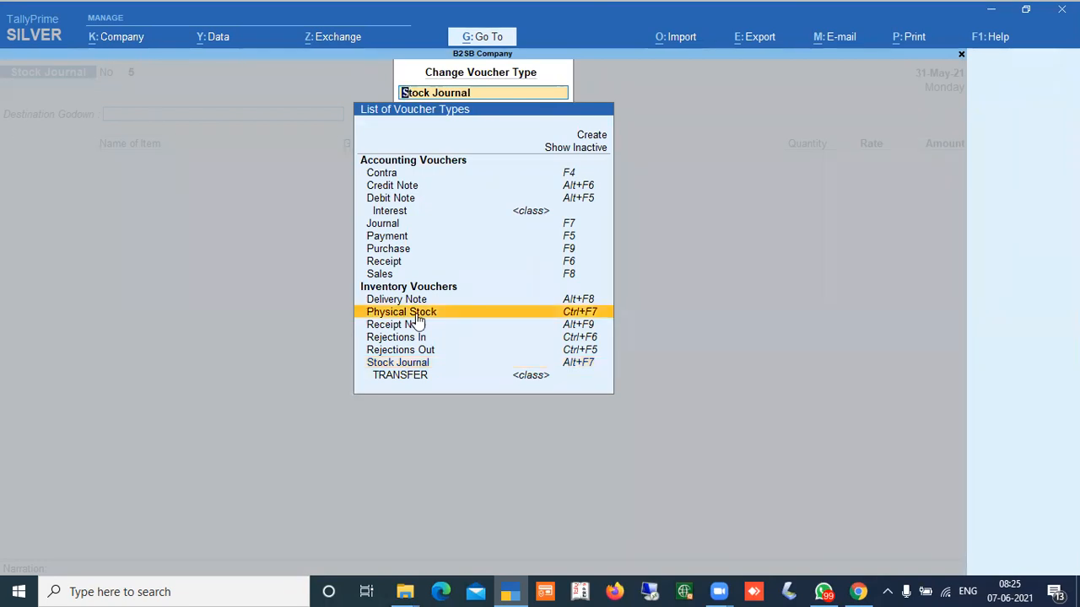
click(416, 316)
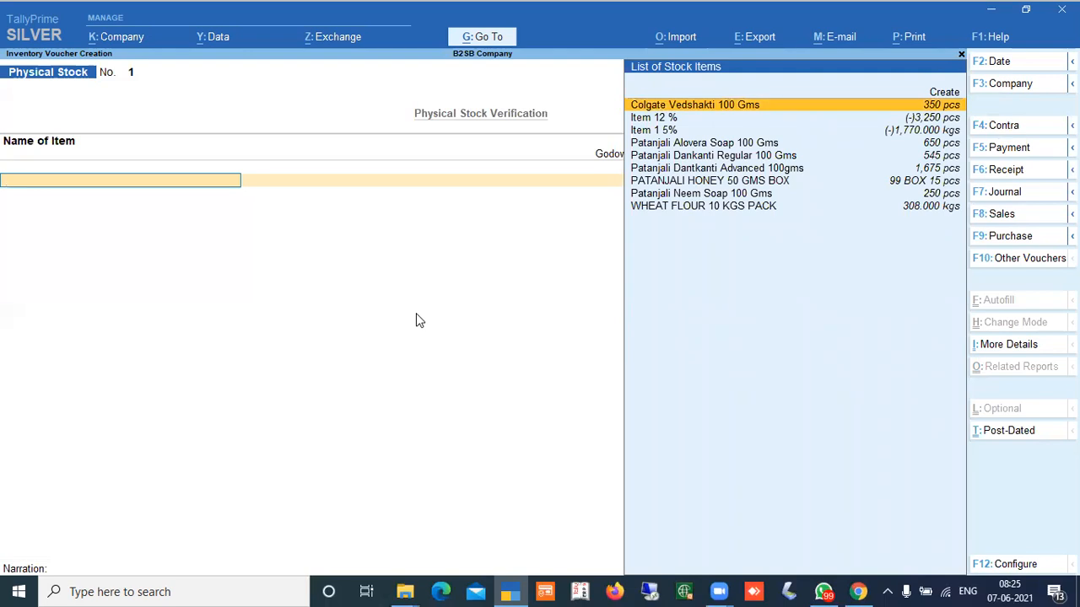
key(Return)
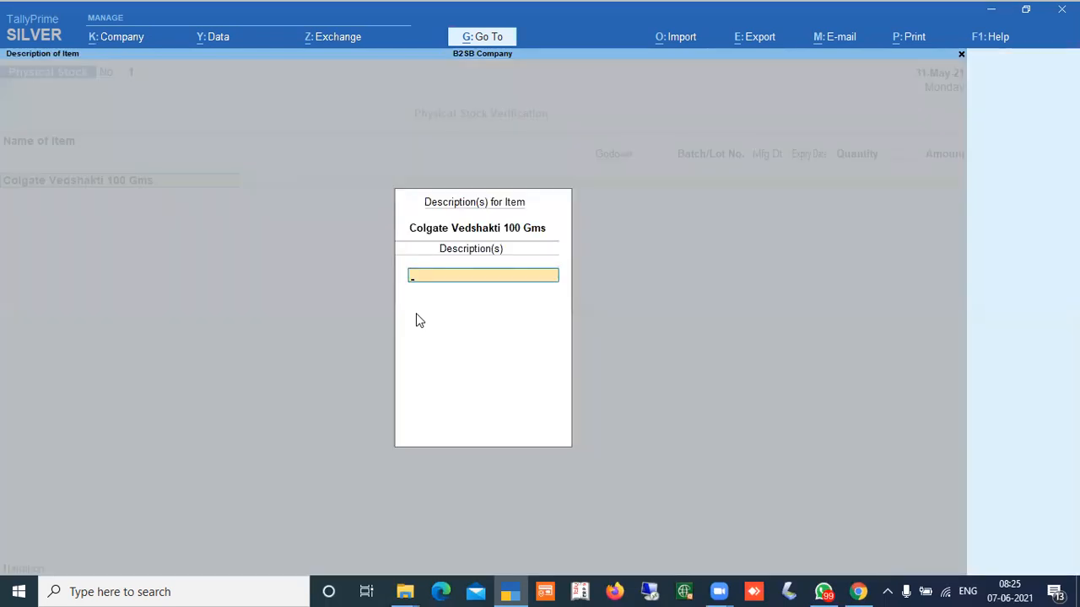
key(Return)
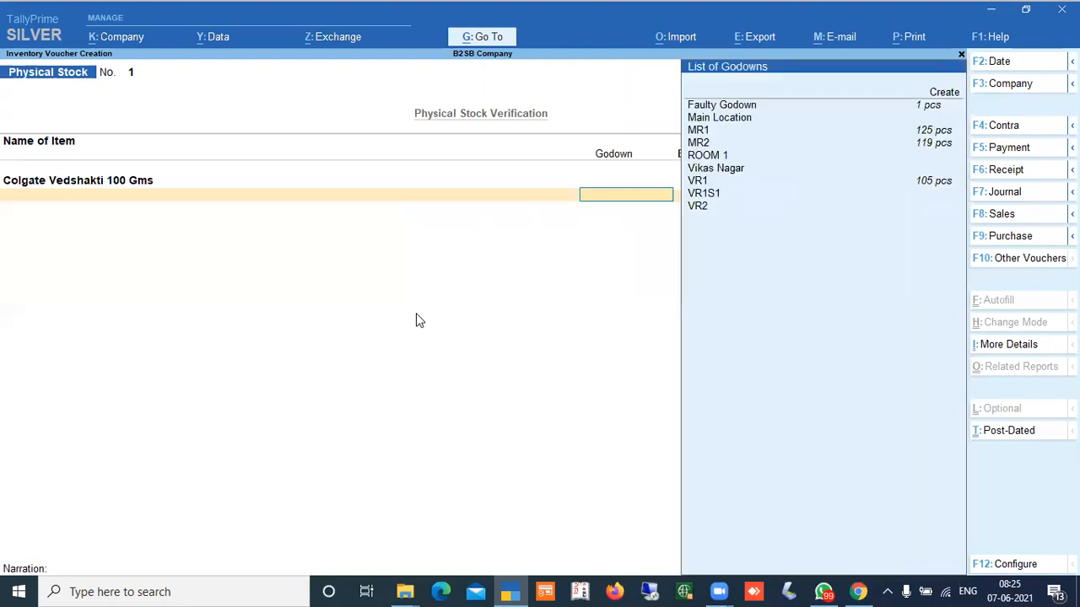
- Review the godown list for the book quantities of Colgate Vedshakti 100 Gms held in each godown
key(Down)
key(Down)
key(Down)
key(Down)
key(Down)
key(Down)
key(Down)
key(Down)
key(Up)
key(Up)
key(Up)
key(Up)
key(Up)
key(Up)
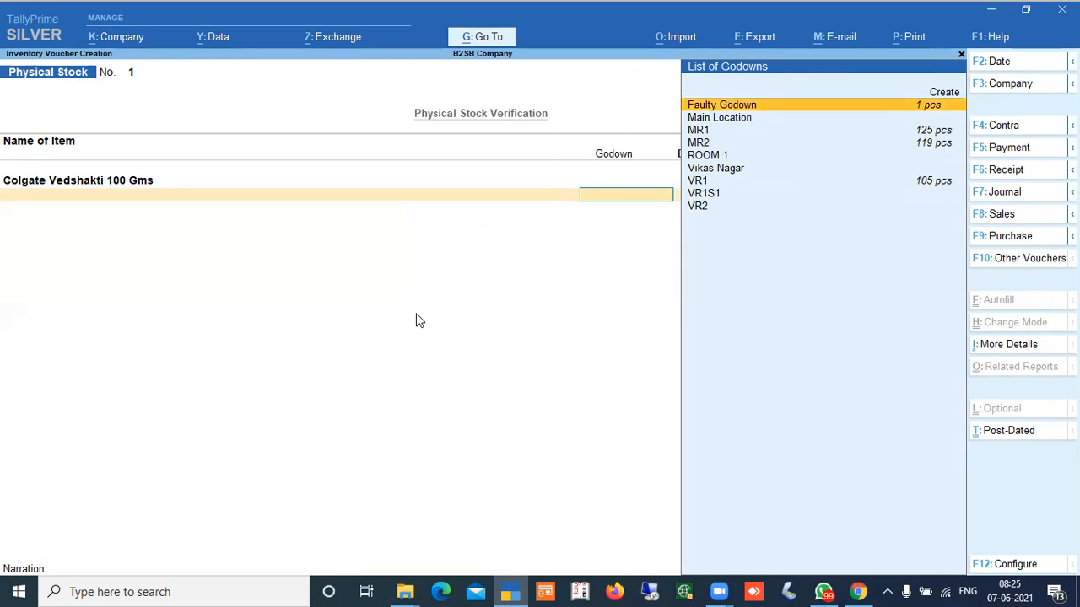
key(Down)
key(Down)
key(Down)
key(Down)
key(Down)
key(Down)
key(Up)
key(Up)
key(Up)
key(Up)
key(Up)
key(Up)
key(Up)
key(Down)
key(Down)
key(Down)
key(Down)
key(Down)
key(Down)
key(Down)
key(Down)
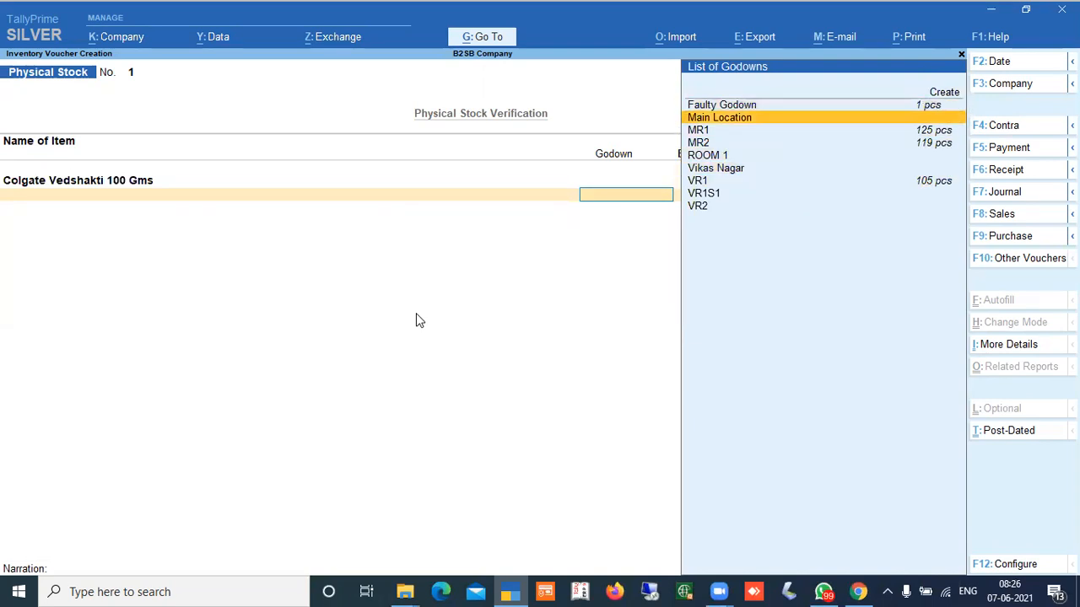
key(Up)
key(Up)
key(Up)
key(Up)
key(Up)
key(Up)
key(Up)
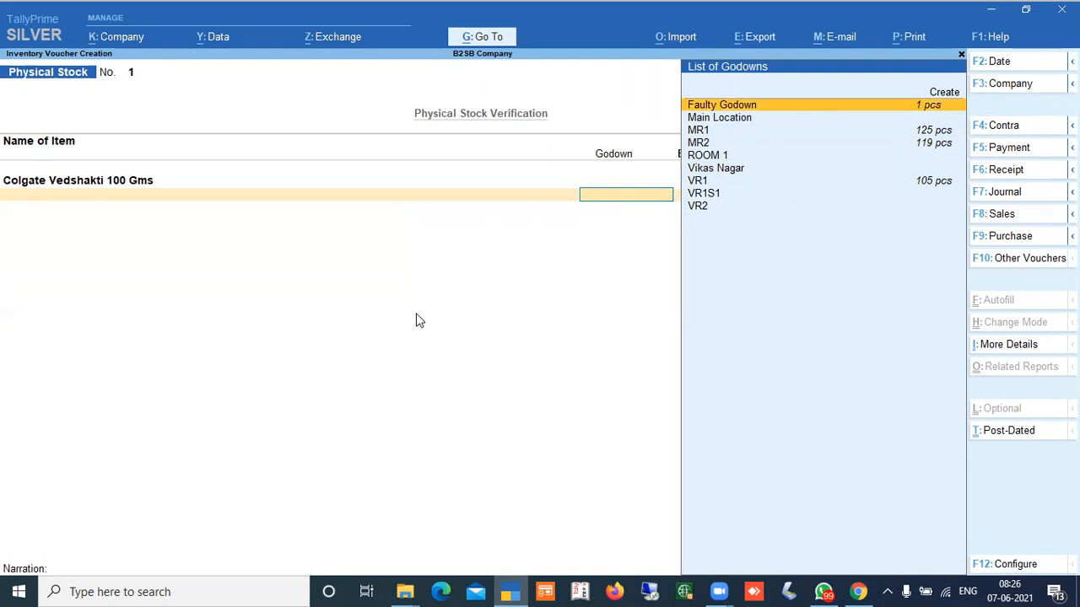
- Record a physical quantity of 150 pcs of Colgate Vedshakti 100 Gms in godown MR1
key(Down)
key(Down)
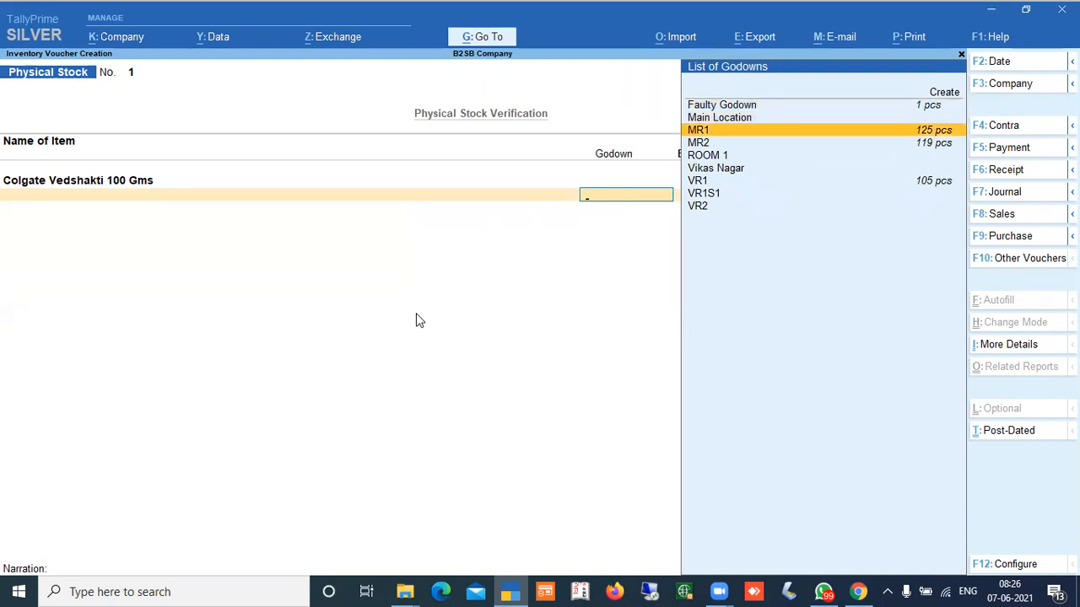
key(Return)
text(150)
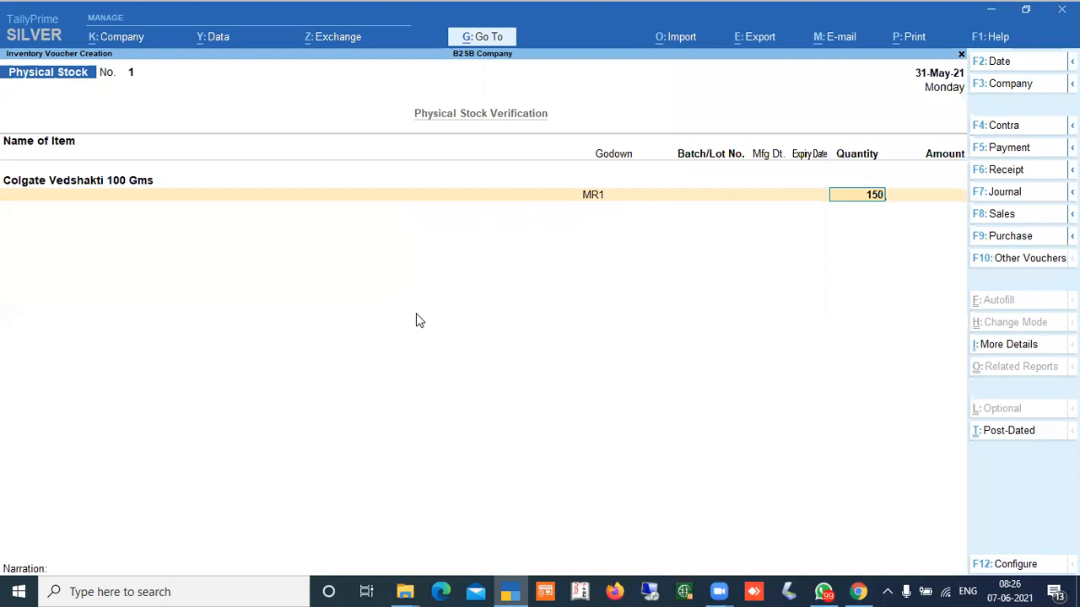
key(Return)
- Add a line for godown VR1 with a physical quantity of 150 pcs
key(Down)
key(Down)
key(Down)
key(Down)
key(Down)
key(Down)
key(Down)
key(Return)
text(150)
key(Return)
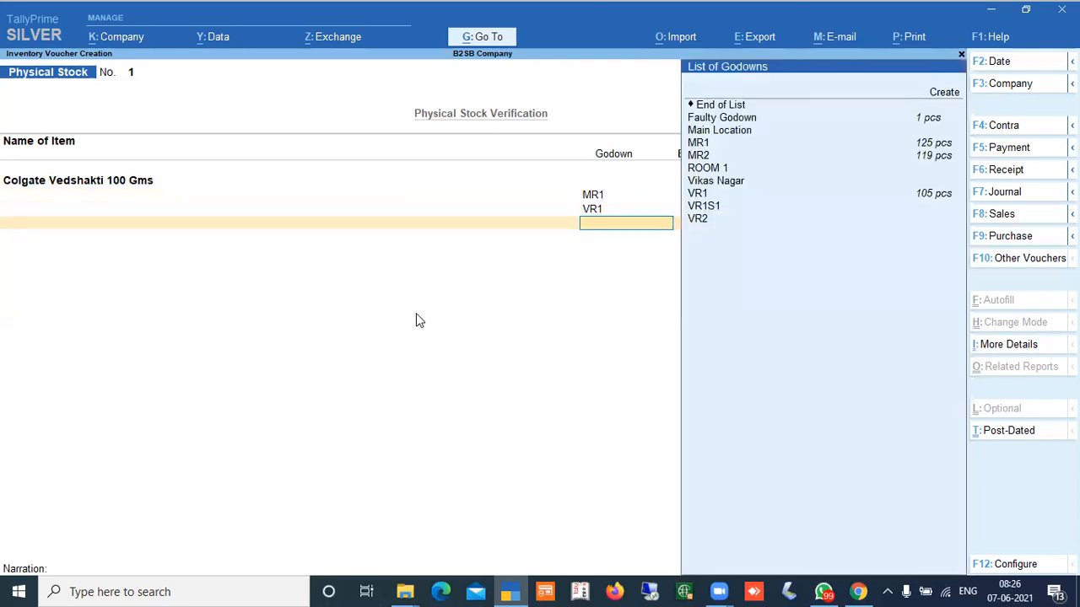
- Add a line for godown VR2 with a physical quantity of 50 pcs
key(Down)
key(Down)
key(Down)
key(Down)
key(Down)
key(Down)
key(Down)
key(Down)
key(Down)
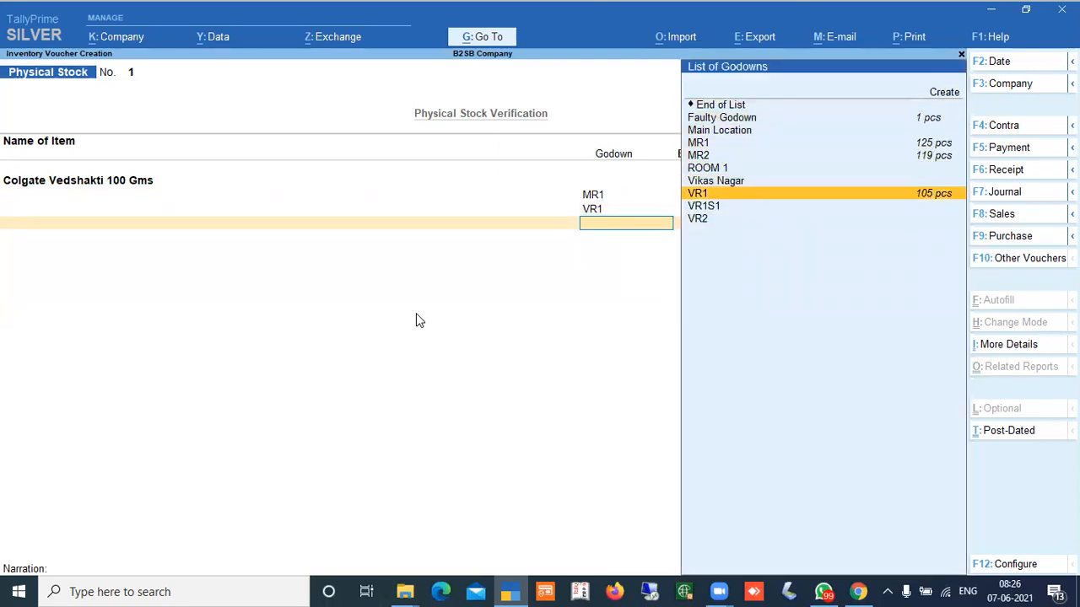
key(Return)
text(50)
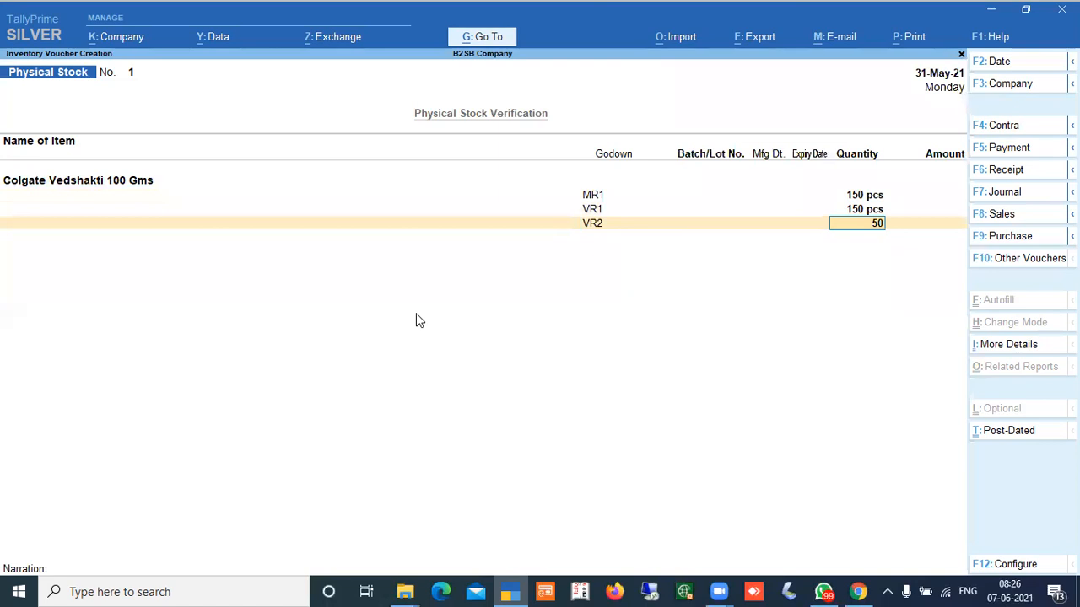
key(Return)
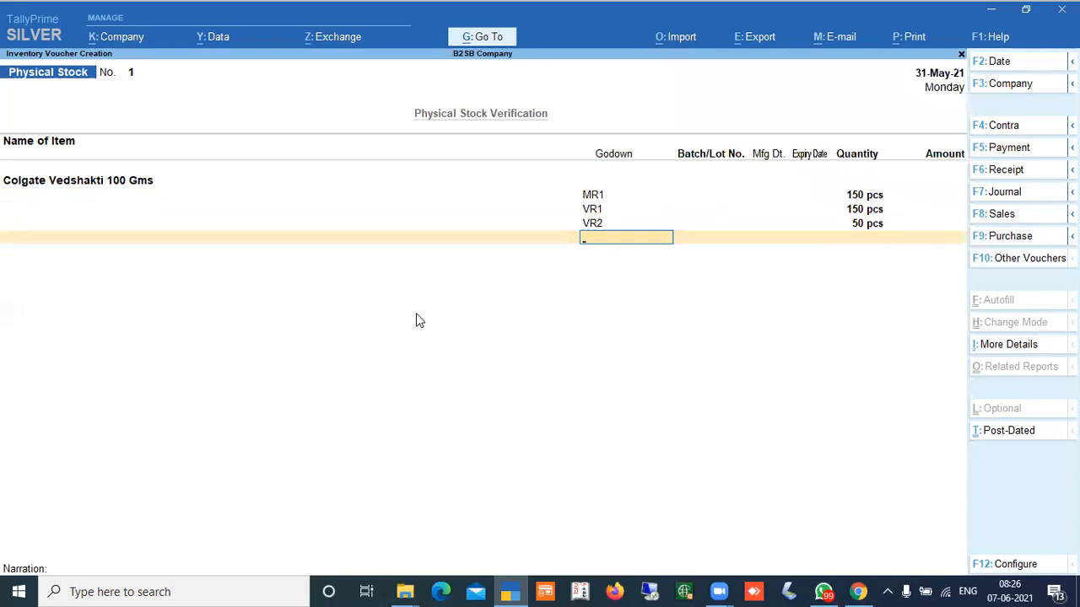
- Set the VR2 physical quantity to 45 pcs and end the godown list
key(Up)
key(Return)
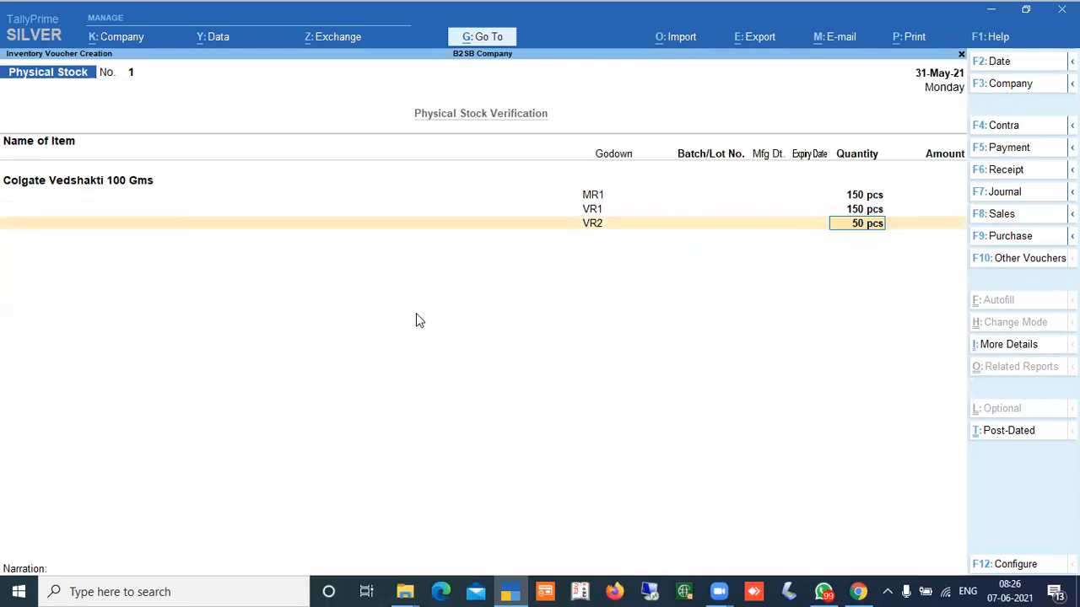
text(45)
key(Return)
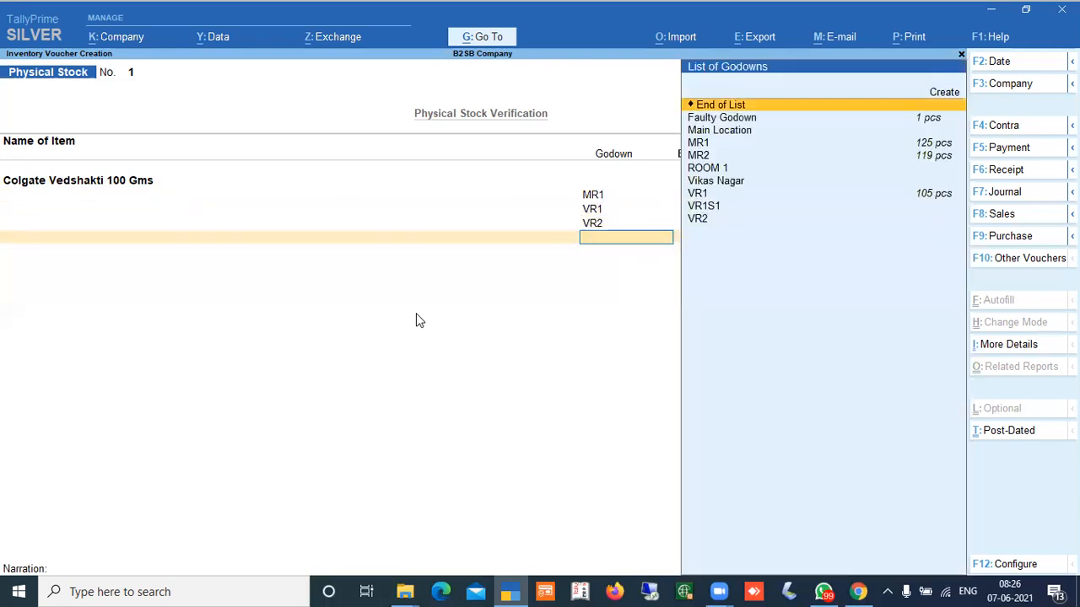
key(Return)
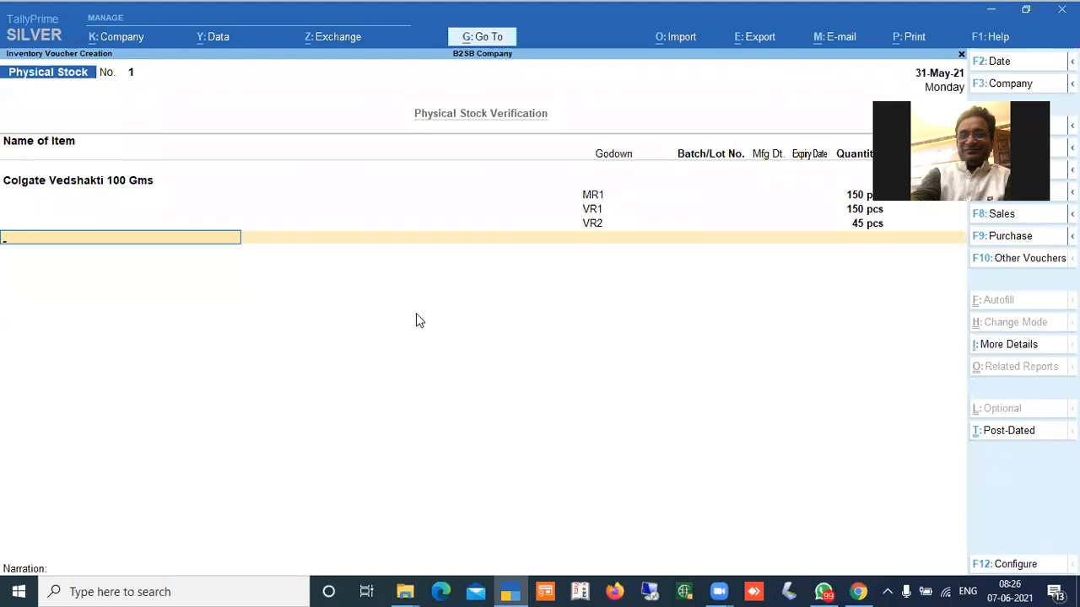
- End the item list and save the Physical Stock voucher with a blank narration
key(Return)
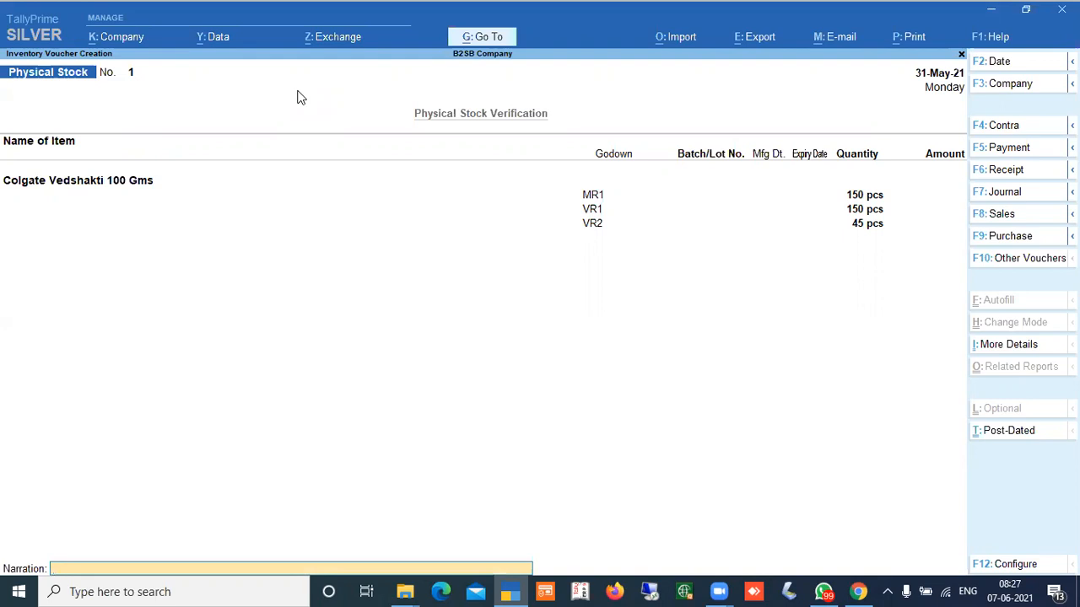
key(Return)
key(Return)
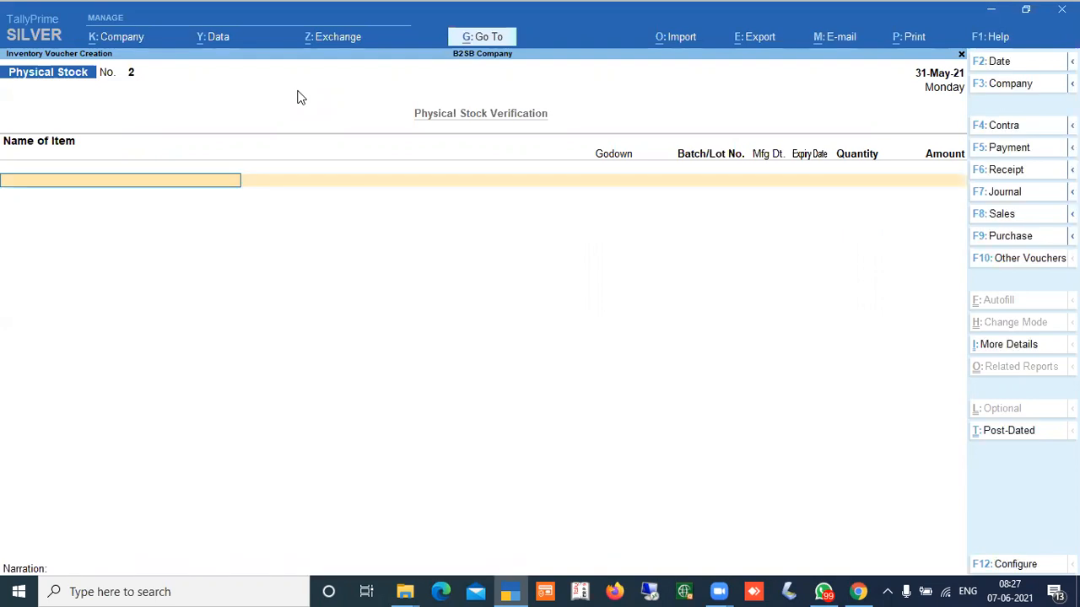
- Leave voucher entry and reopen the Stock Summary with Colgate Vedshakti 100 Gms broken down by godown
key(Escape)
key(Return)
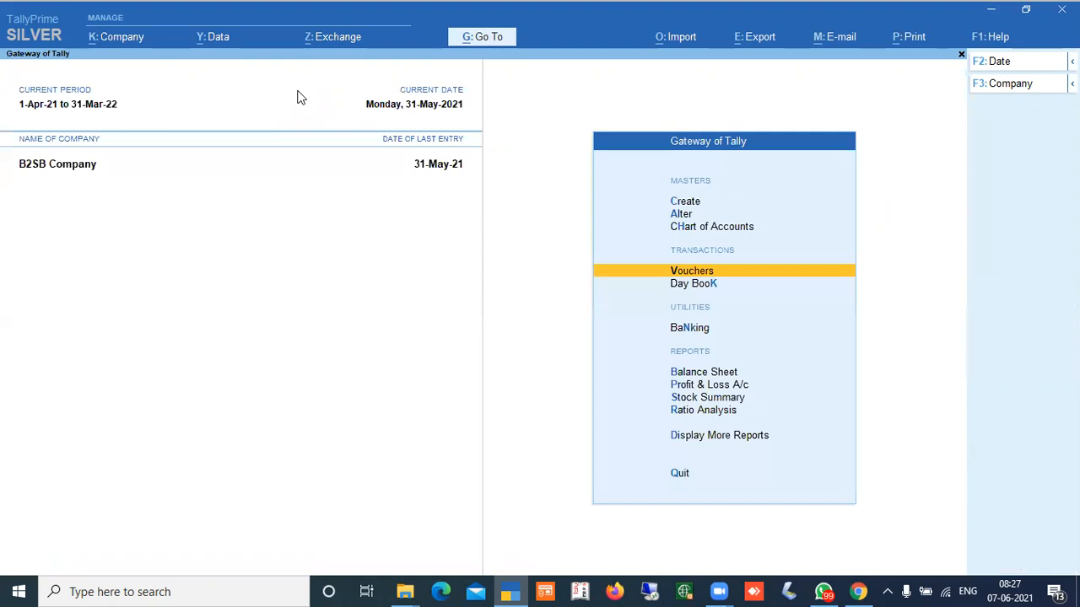
key(s)
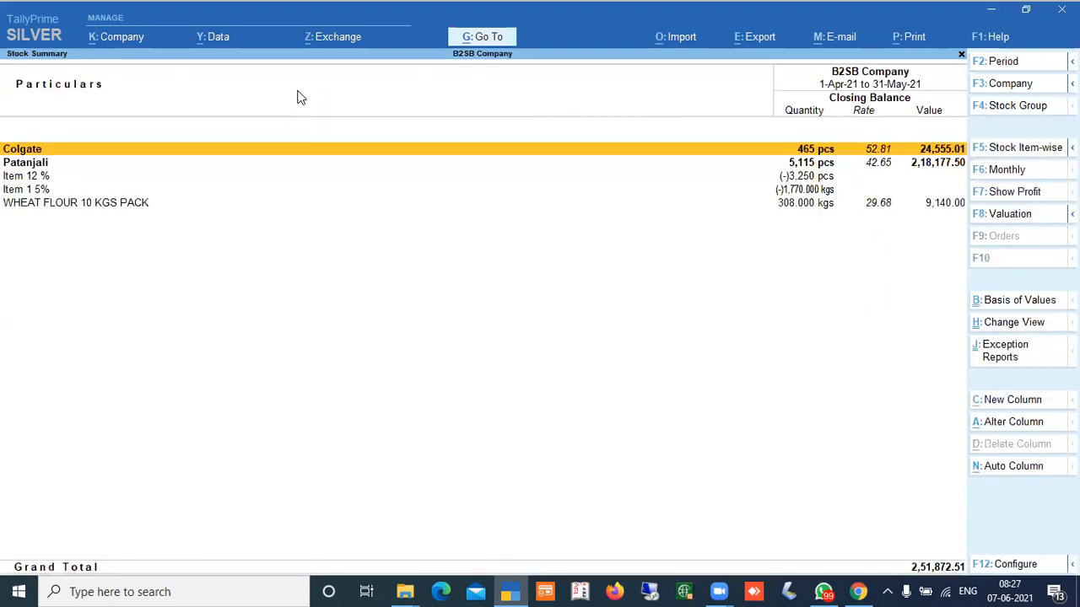
key(Return)
key(Down)
key(Return)
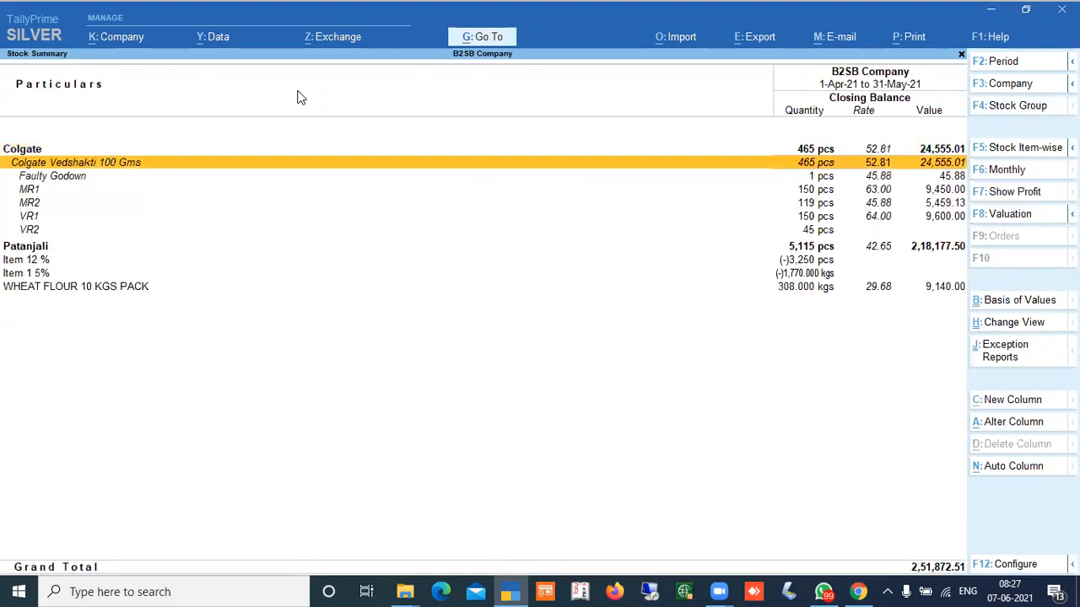
- Examine the closing quantities, rates and values of Colgate Vedshakti 100 Gms across its godowns after the physical stock entry
key(Down)
key(Down)
key(Down)
key(Down)
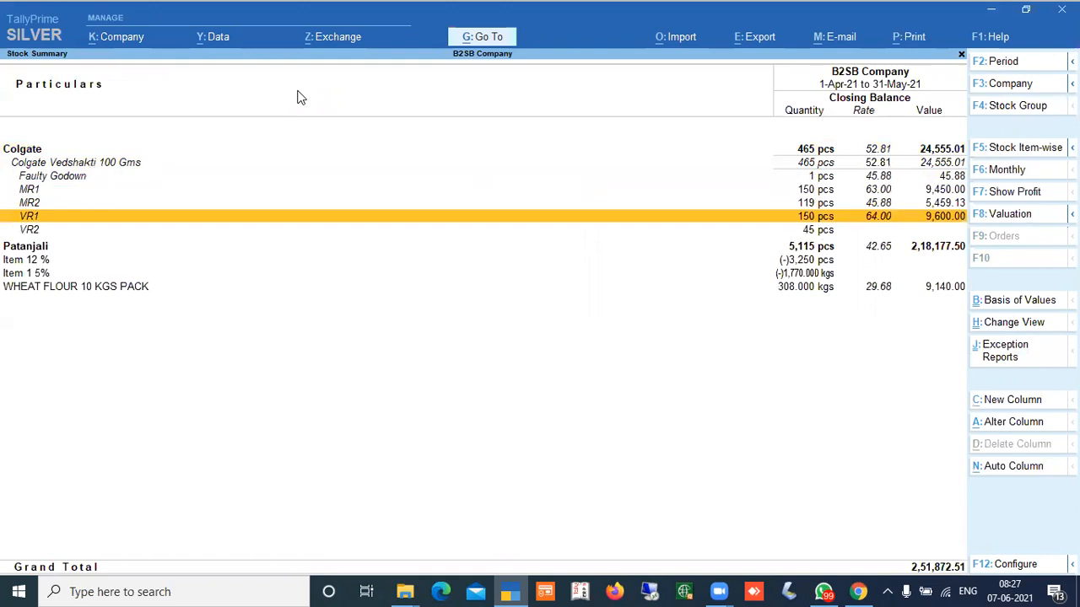
key(Down)
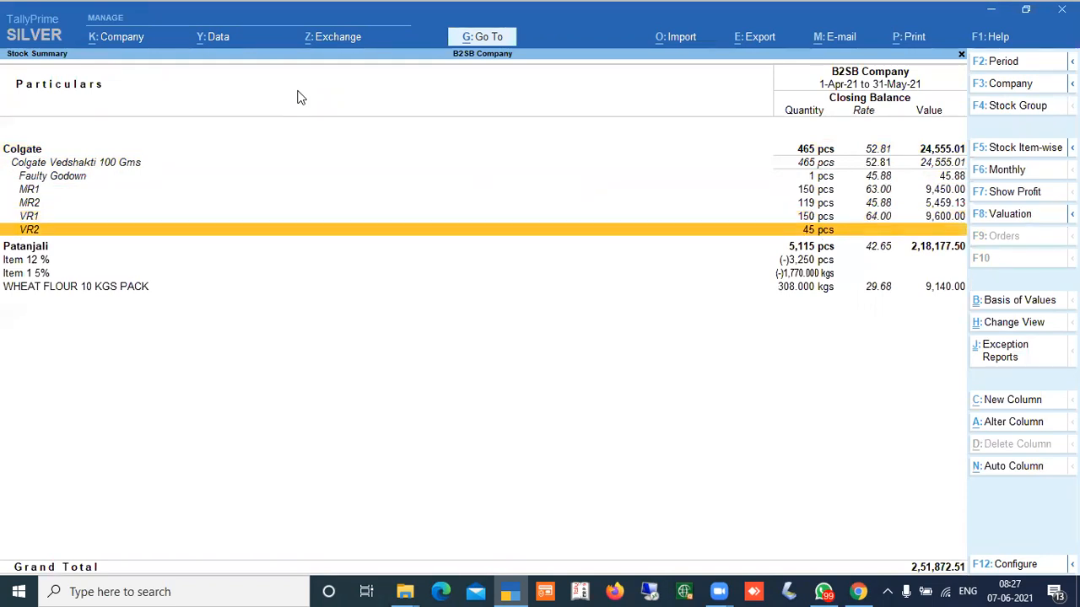
key(Up)
key(Up)
key(Up)
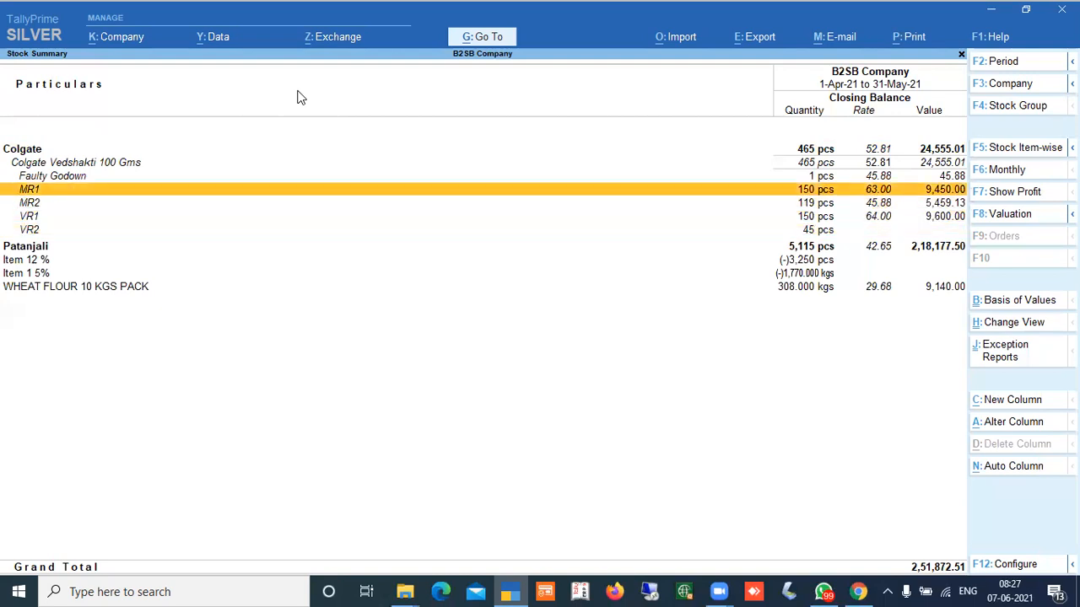
key(Down)
key(Down)
key(Down)
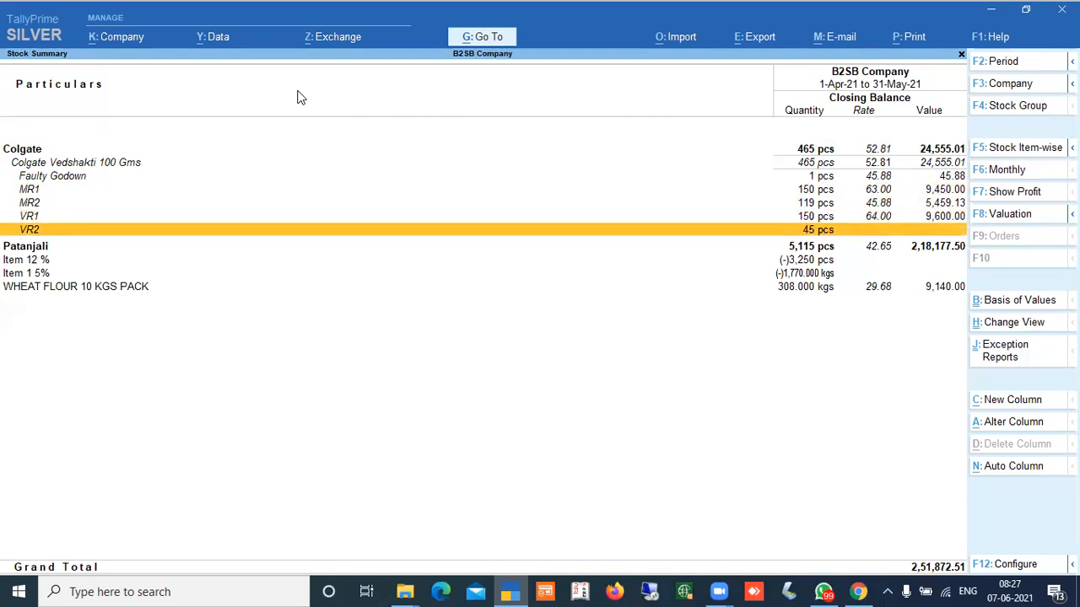
key(Up)
key(Up)
key(Up)
key(Up)
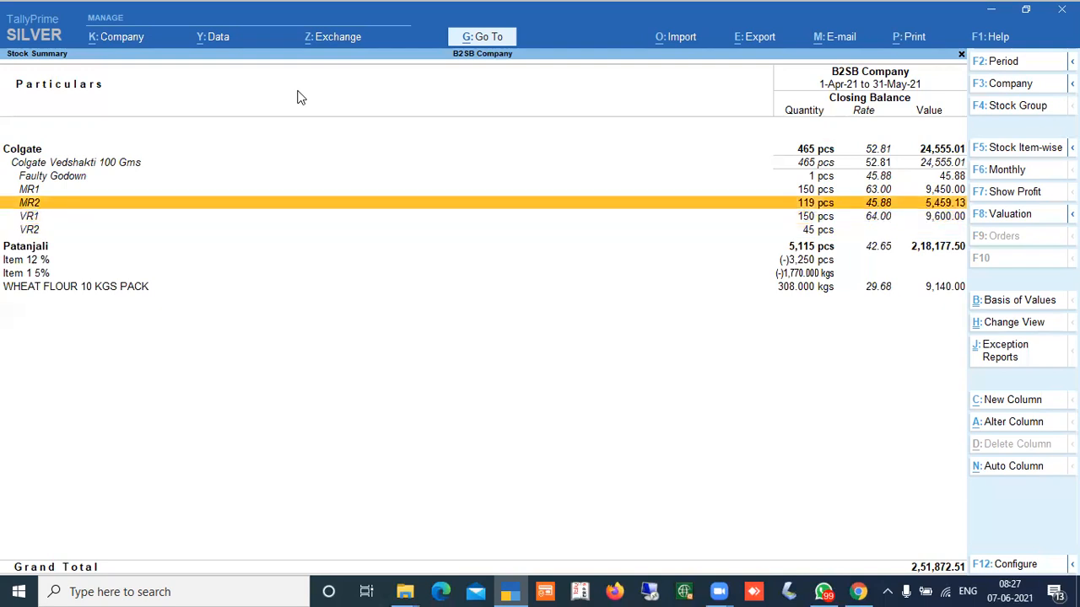
key(Down)
key(Down)
key(Up)
key(Up)
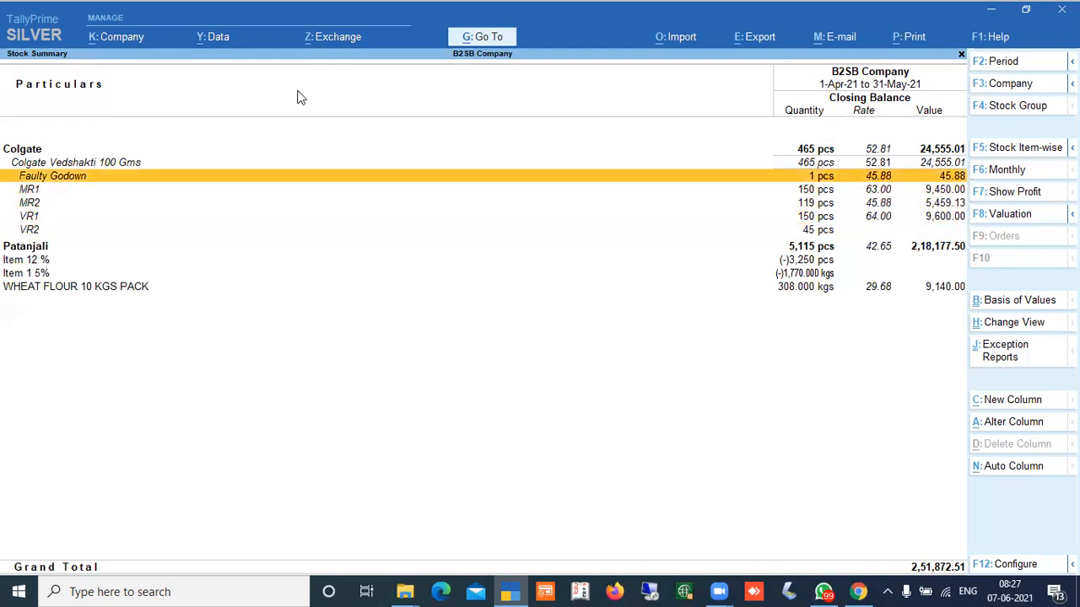
- Compare the Faulty Godown balance of Colgate Vedshakti 100 Gms with the MR1 and MR2 balances in the godown breakdown
key(Down)
key(Down)
key(Up)
key(Up)
key(Down)
key(Down)
key(Up)
key(Up)
key(Down)
key(Down)
key(Up)
key(Up)
key(Down)
key(Down)
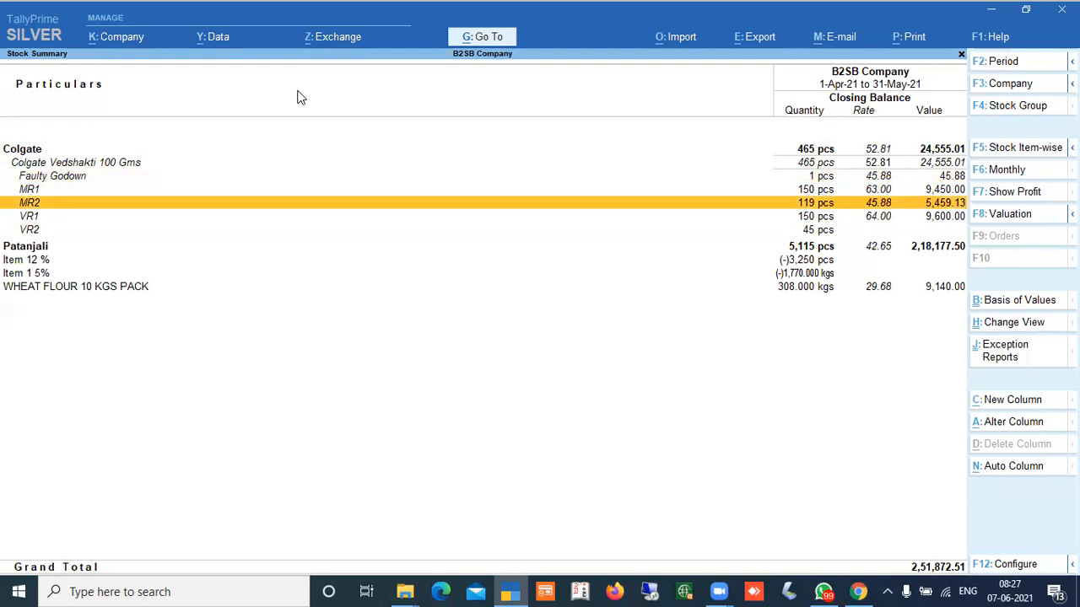
key(Up)
key(Up)
- Open the May Physical Stock voucher for alteration from the VR1 godown's entries for Colgate Vedshakti 100 Gms
key(Down)
key(Down)
key(Down)
key(Return)
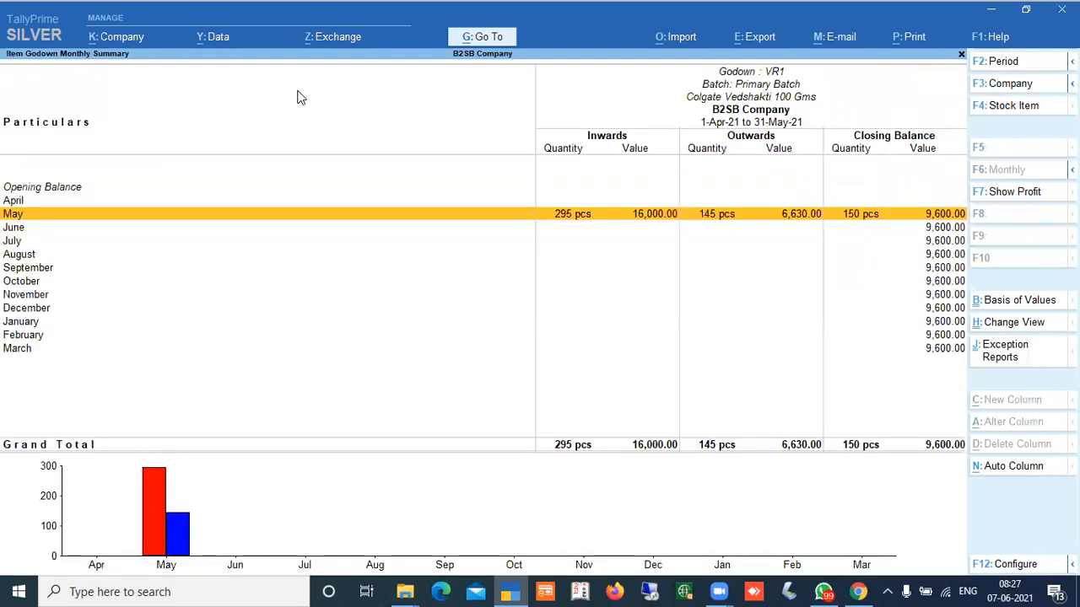
key(Return)
key(Down)
key(Down)
key(Down)
key(Down)
key(Down)
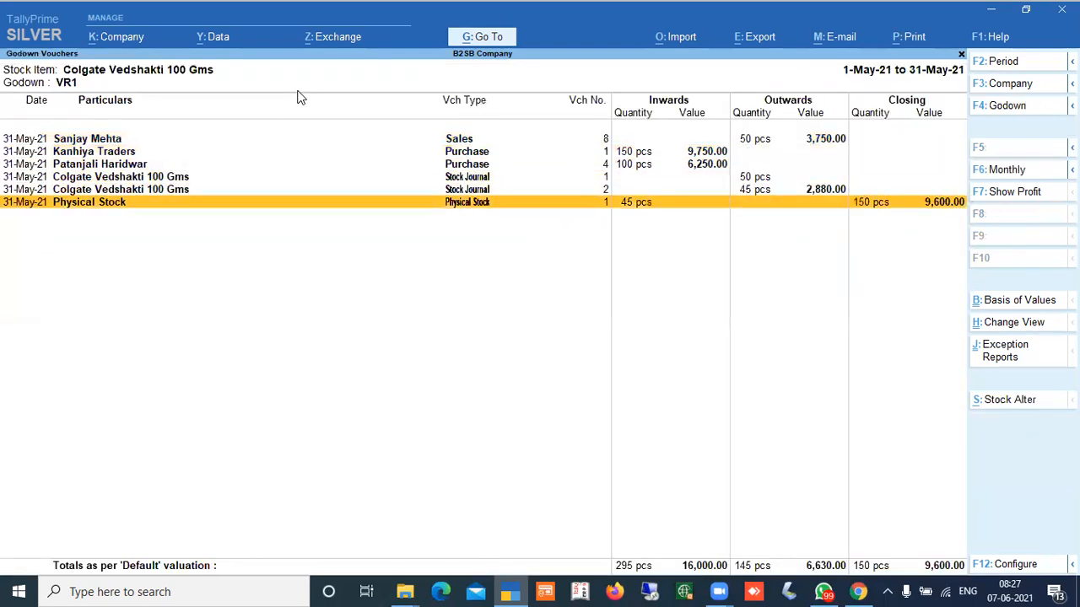
key(Return)
- Keep the existing godown lines and add godown MR2 with a blank quantity to the Physical Stock voucher
key(Return)
key(Return)
key(Return)
key(Return)
key(Return)
key(Return)
key(Return)
key(Return)
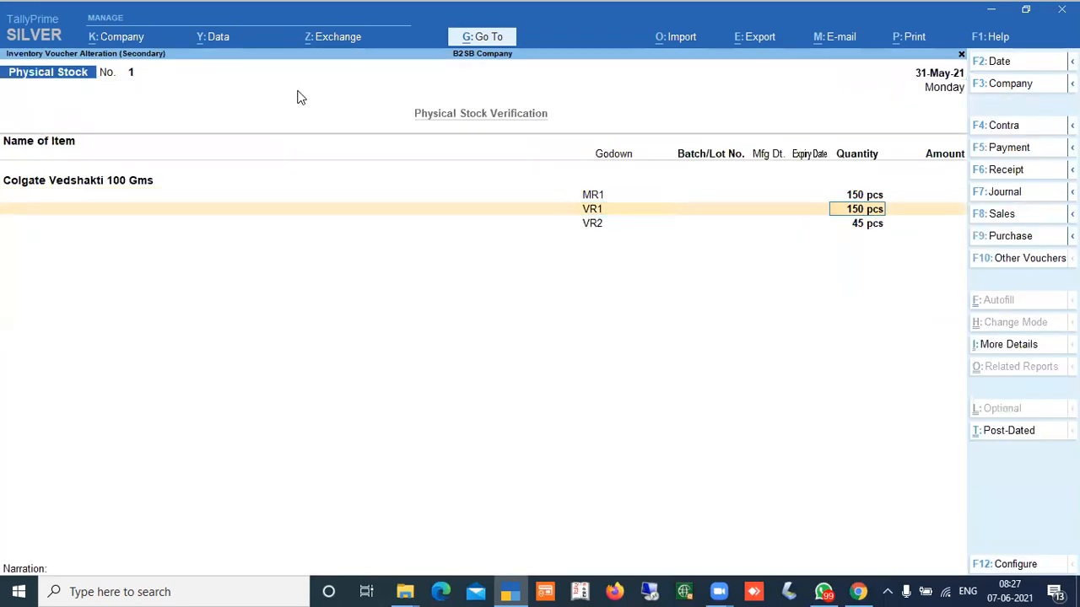
text(Mr2)
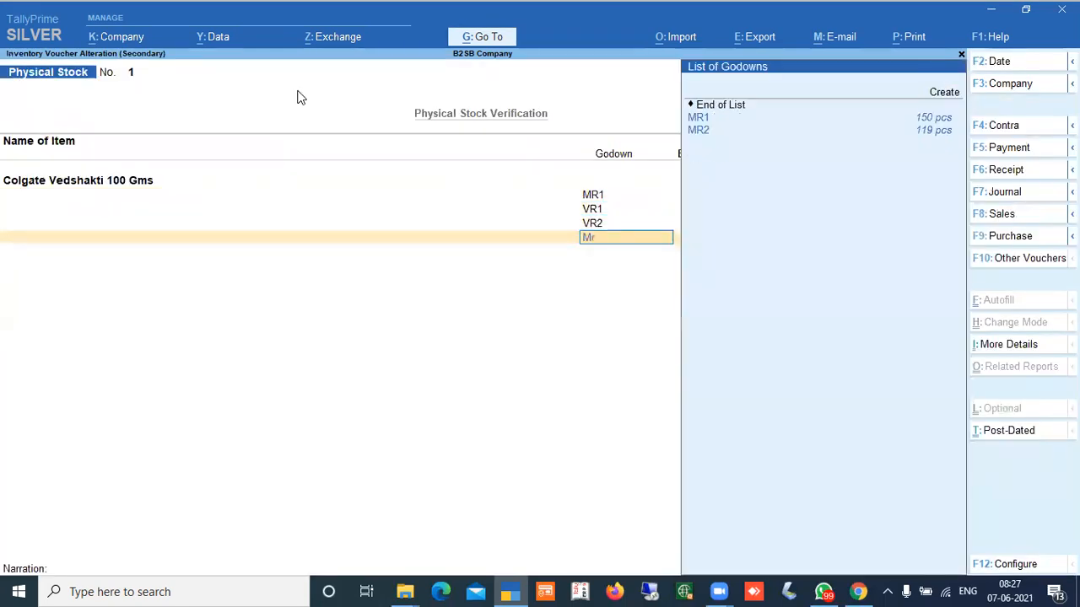
key(Return)
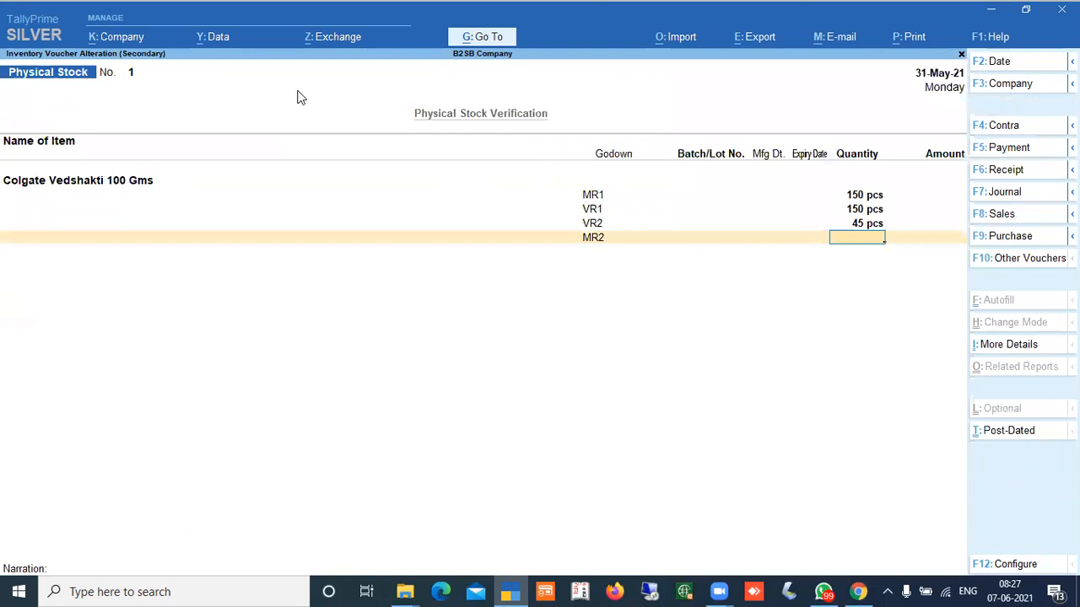
key(Return)
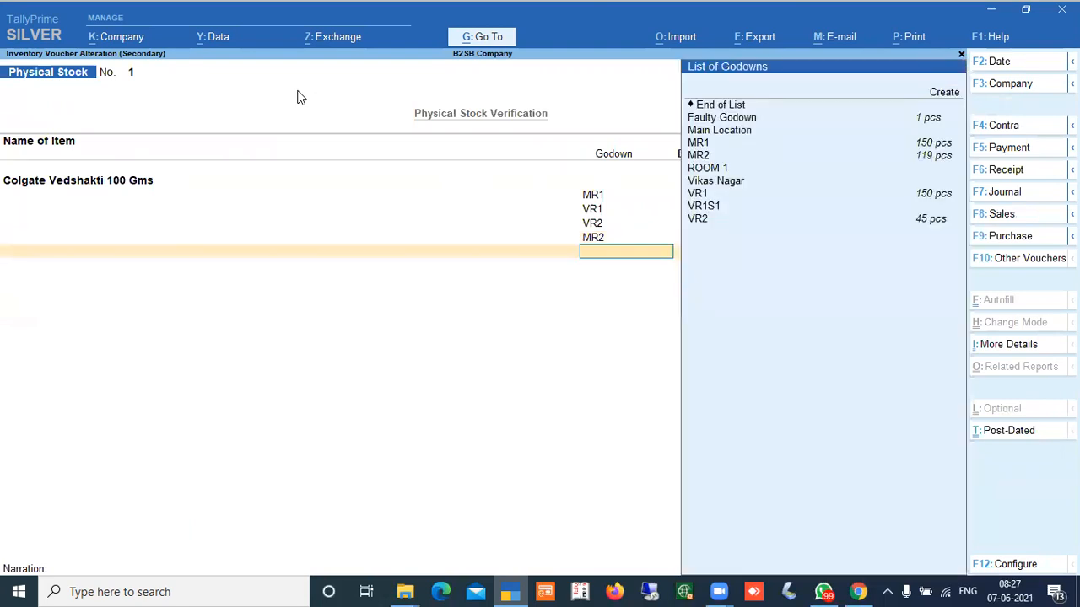
- Add the Faulty Godown with a blank quantity and end the godown list
key(Down)
key(Return)
key(Return)
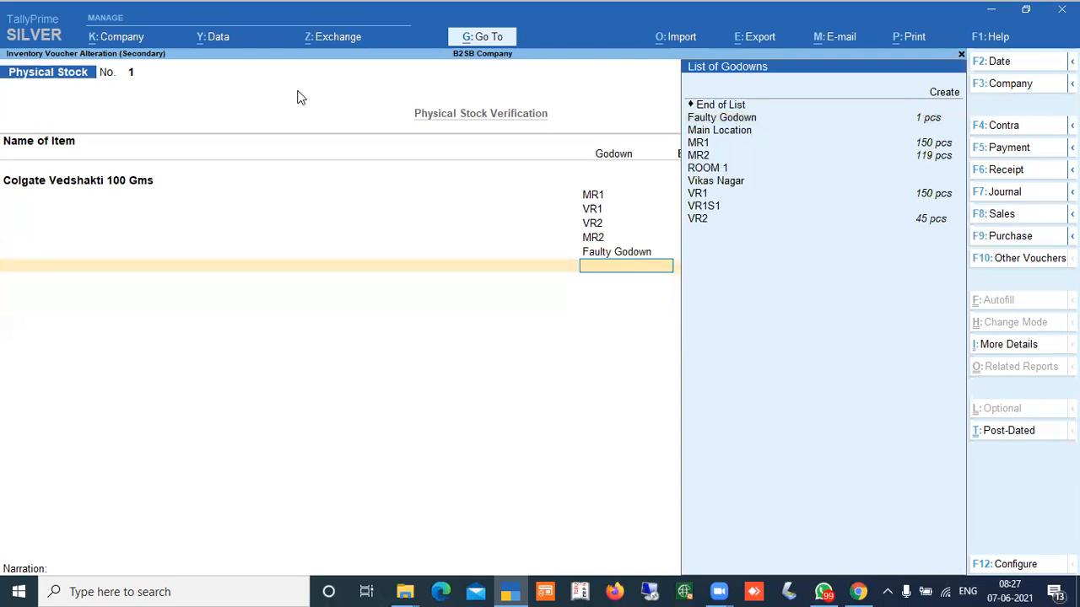
key(Down)
key(Return)
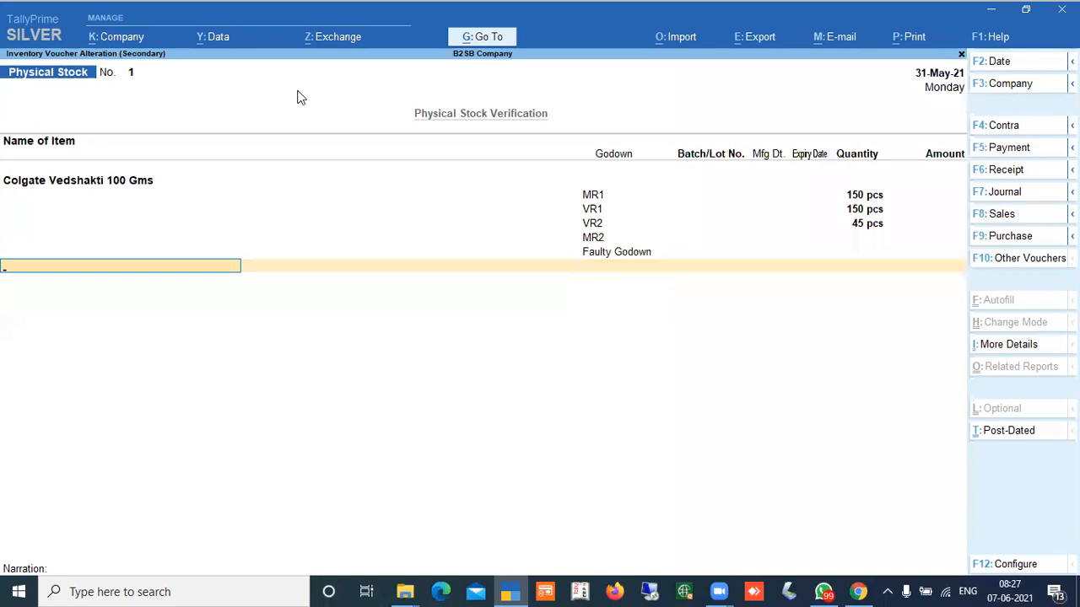
- End the item list and save the altered Physical Stock voucher with a blank narration
key(Return)
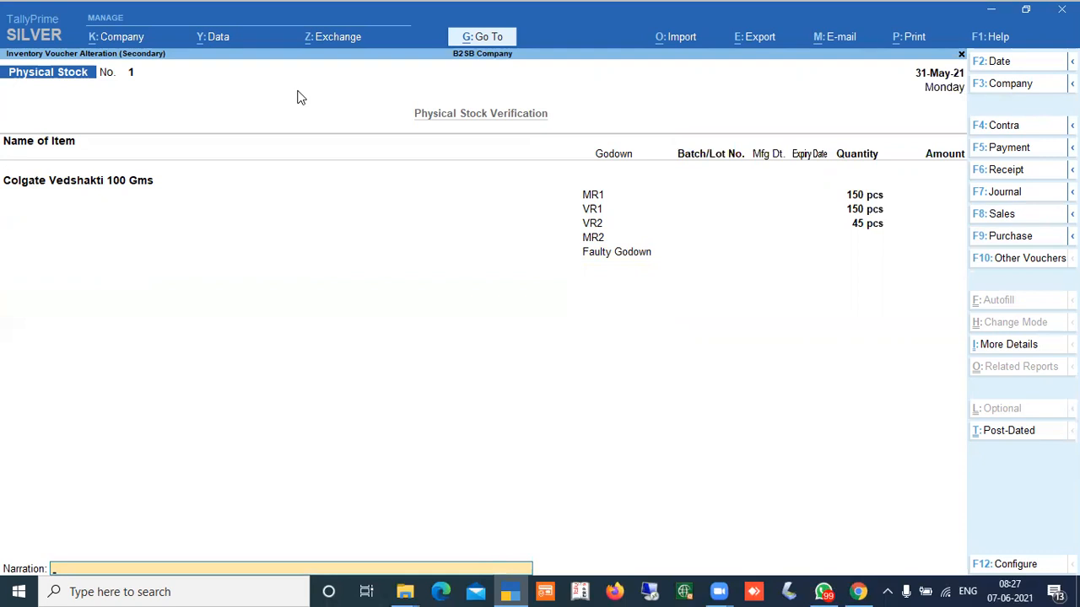
key(Return)
key(Return)
- Reopen the Stock Summary with Colgate Vedshakti 100 Gms broken down by godown and check each godown's closing balance after the alteration
key(Escape)
key(Escape)
key(Escape)
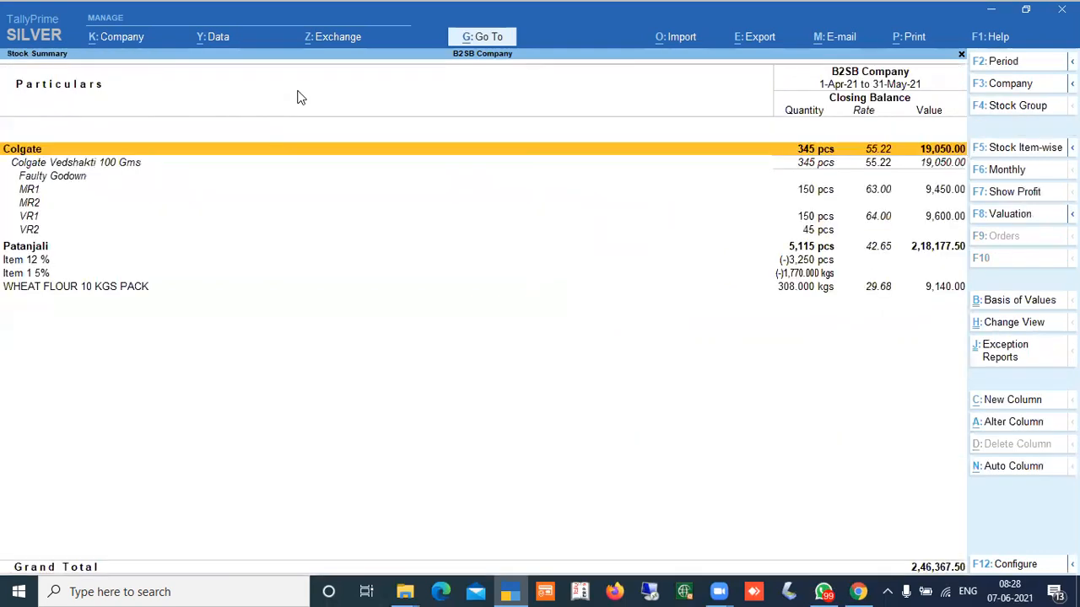
key(n)
key(s)
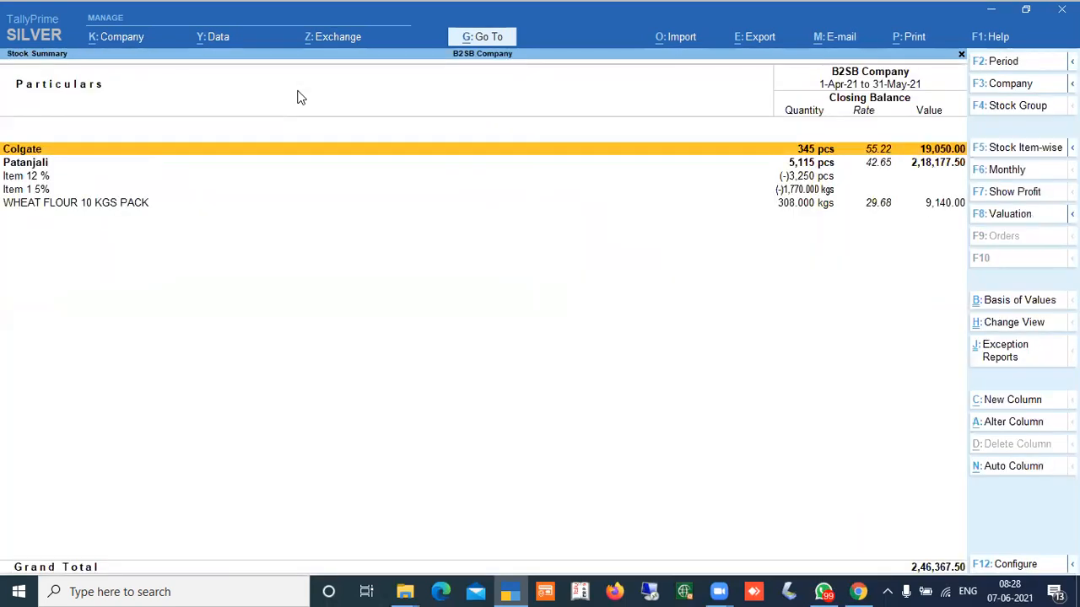
key(shift+Return)
key(Down)
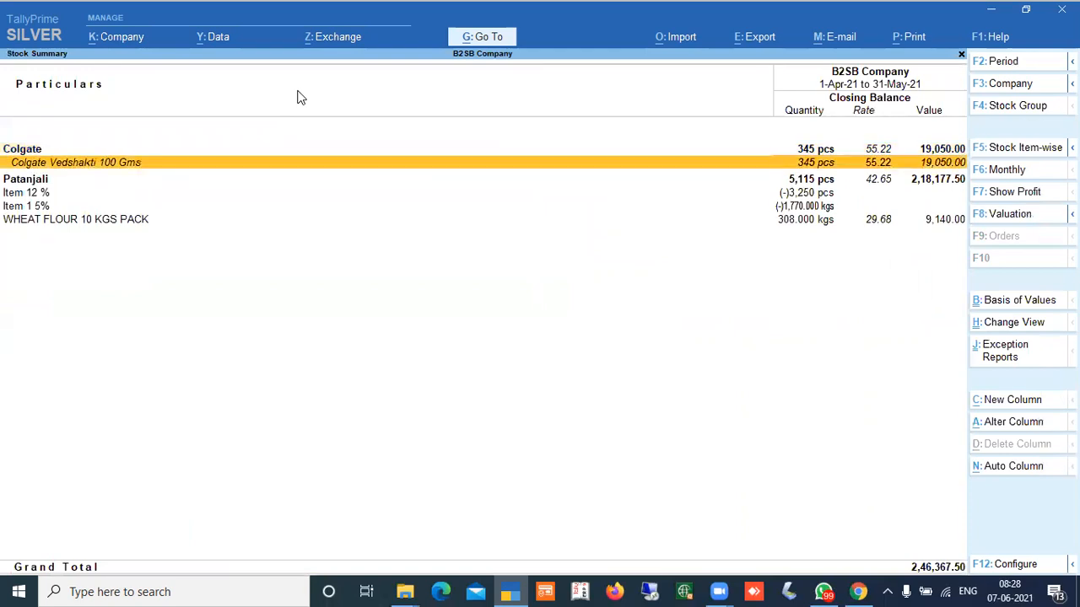
key(shift+Return)
key(Down)
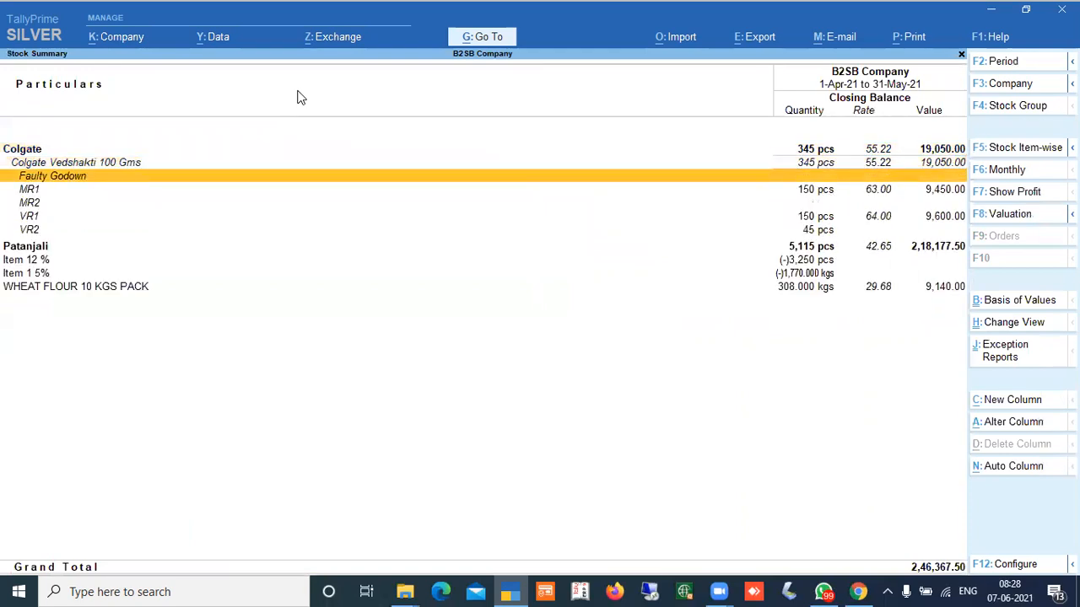
key(Down)
key(Down)
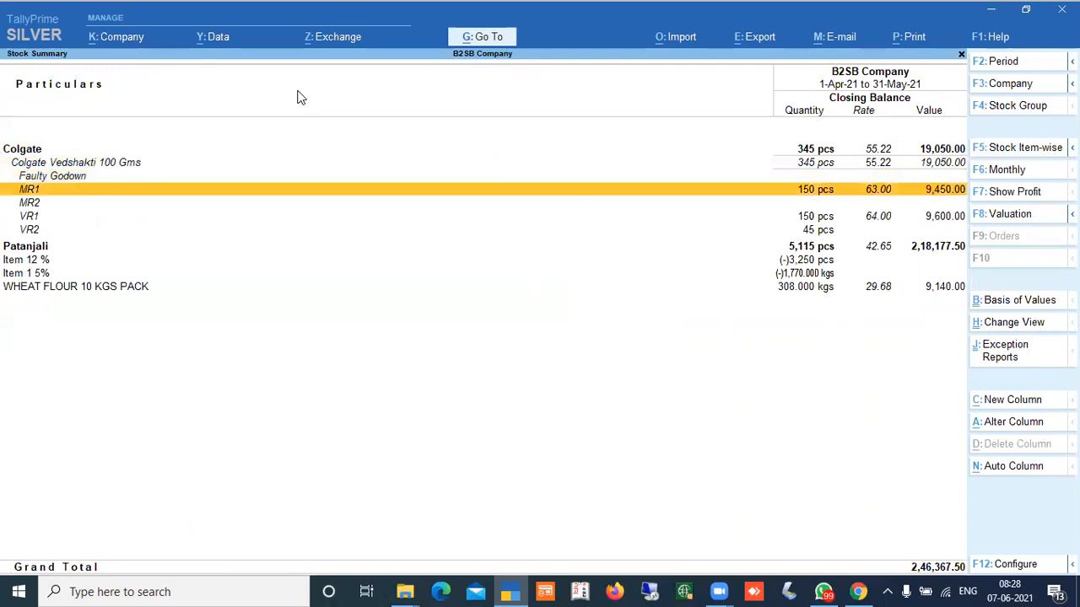
key(Down)
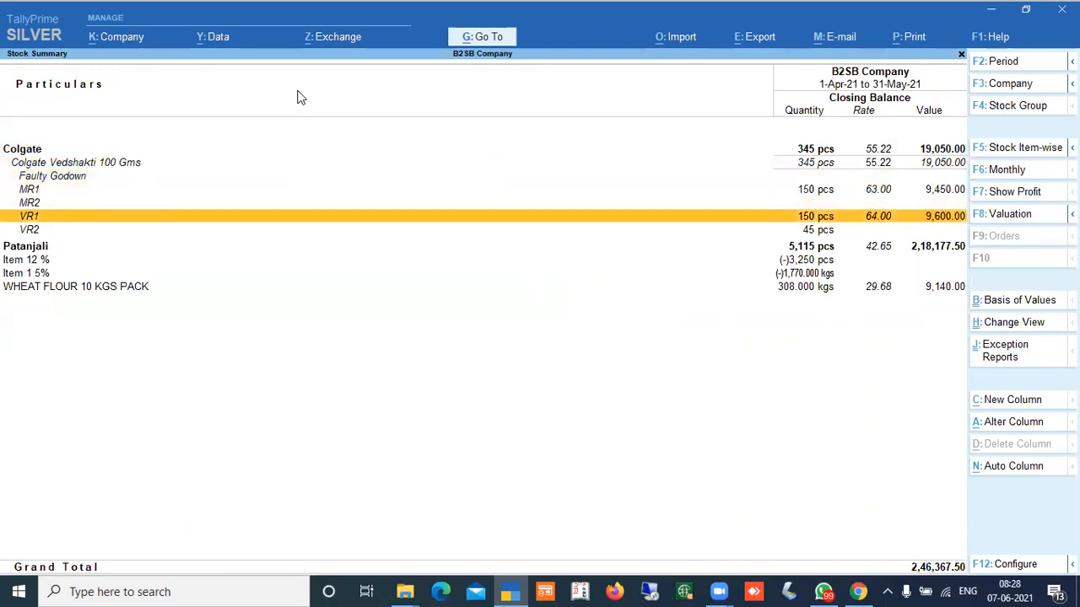
key(Down)
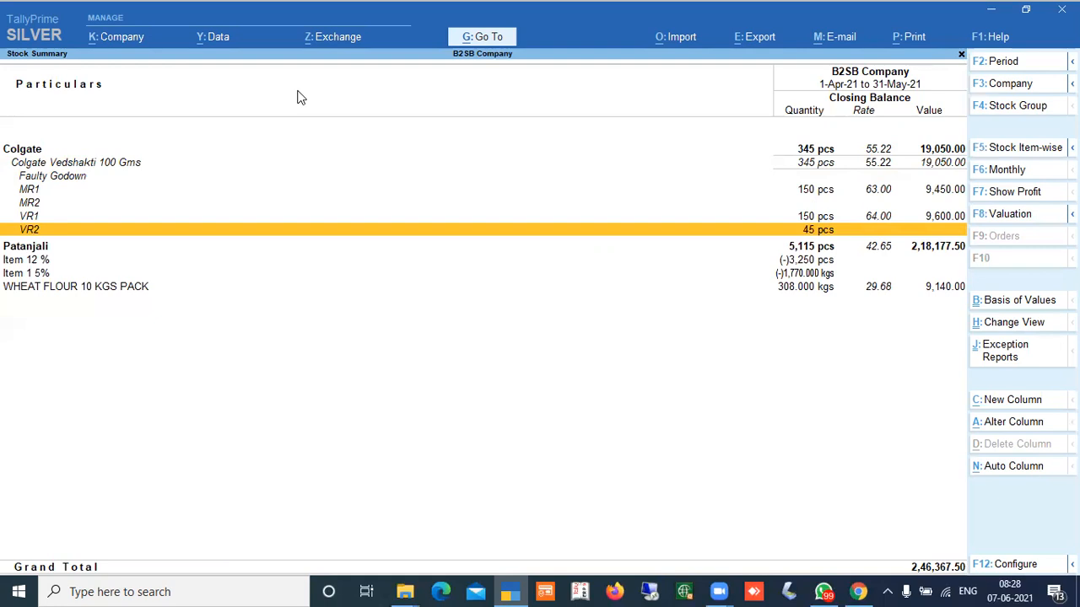
- Leave the Stock Summary, switch to the Google Slides presentation and review the items on the Pending Topics Topic 1 & 2 slide
key(Escape)
key(Home)
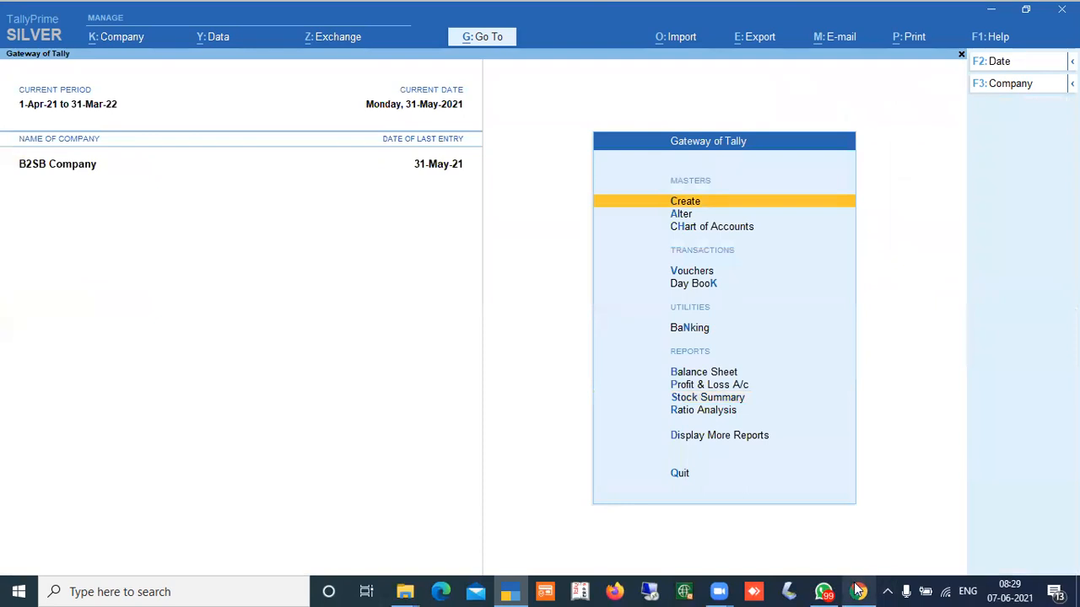
mouse_move(859, 590)
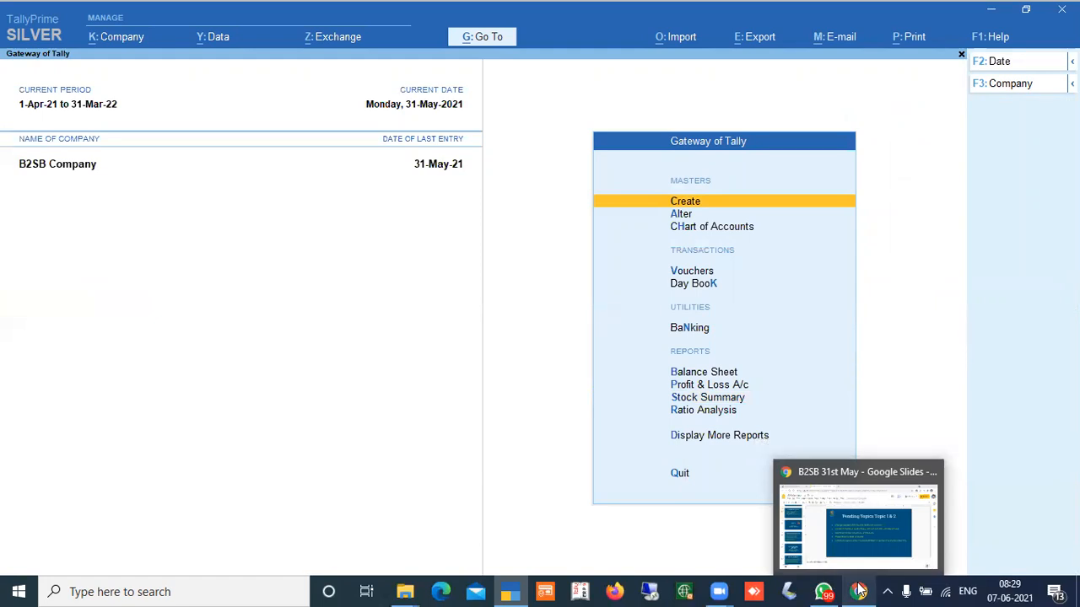
click(857, 591)
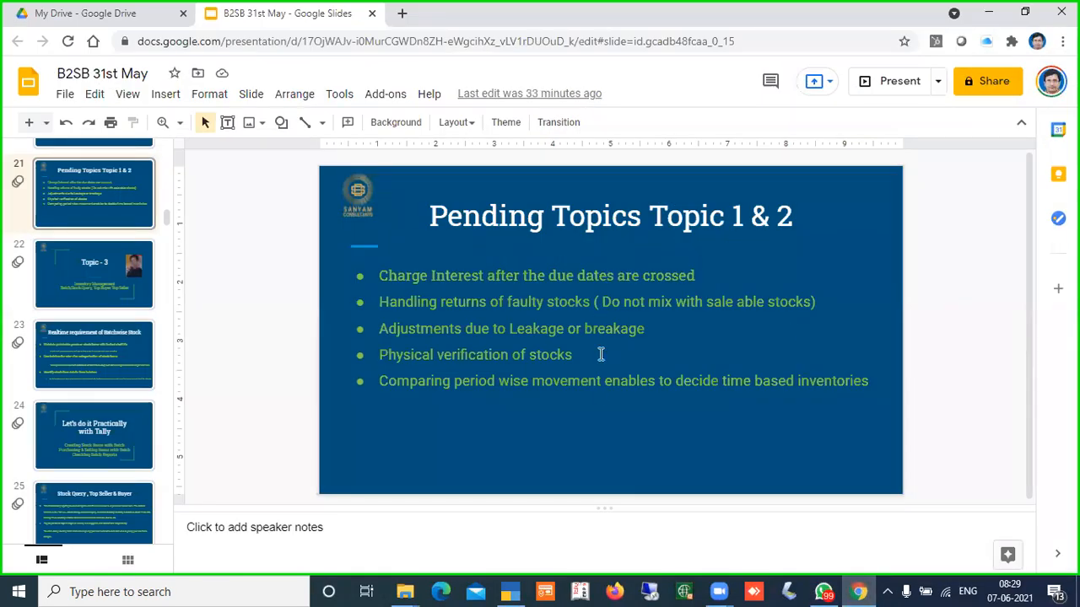
click(504, 304)
click(498, 336)
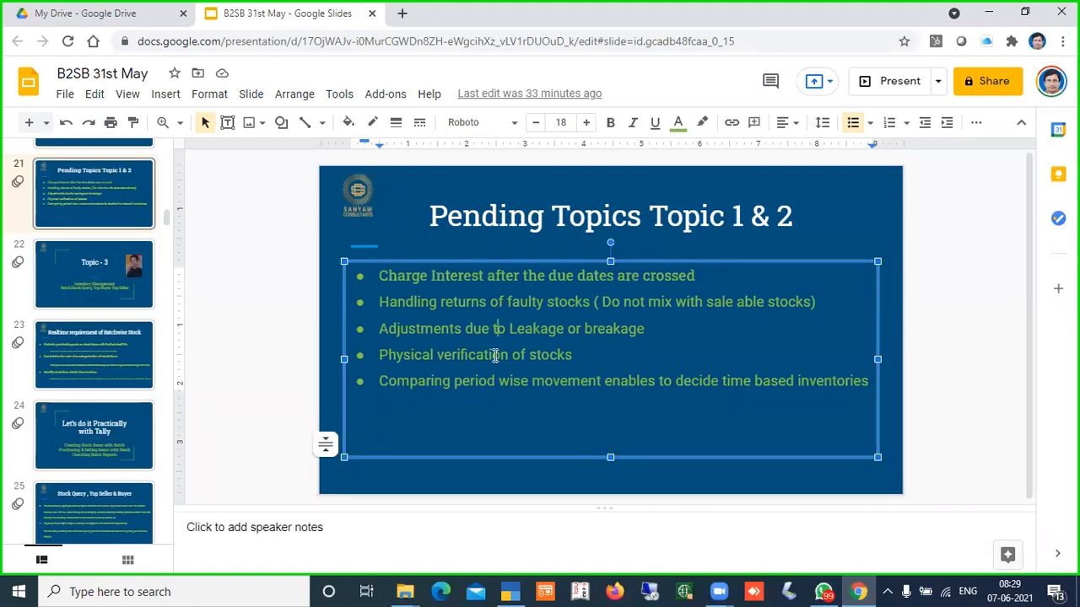
click(495, 355)
click(1004, 266)
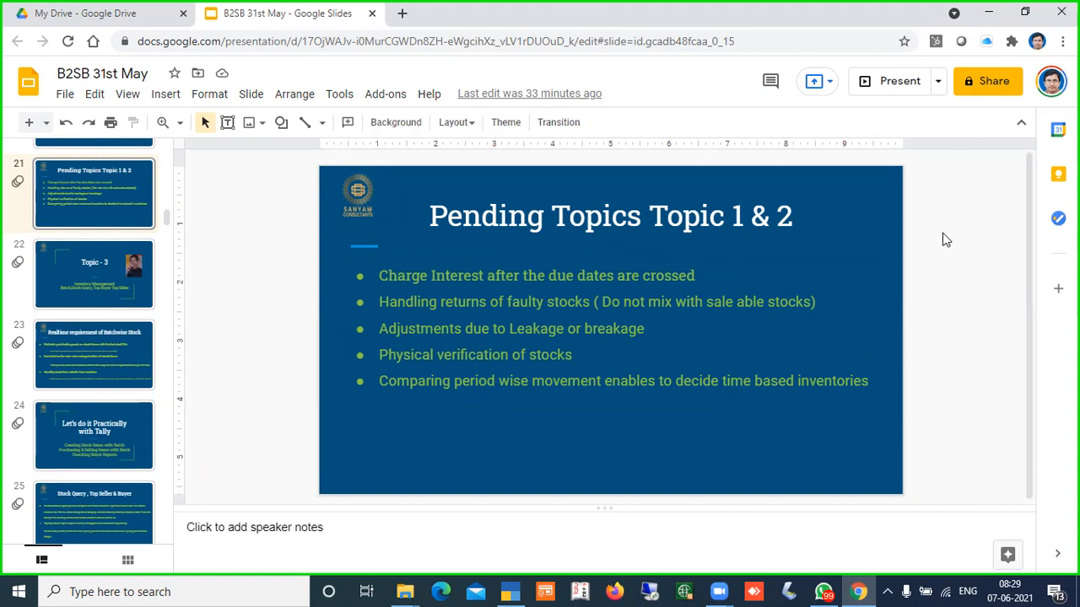
- Switch back to TallyPrime and display the Stock Summary stock item-wise
click(513, 591)
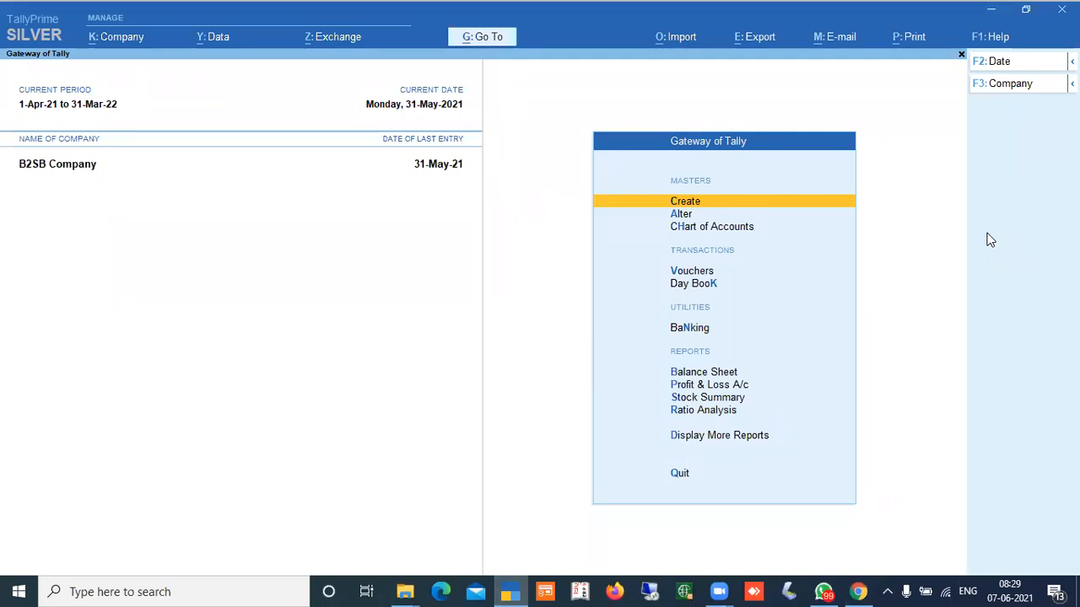
key(s)
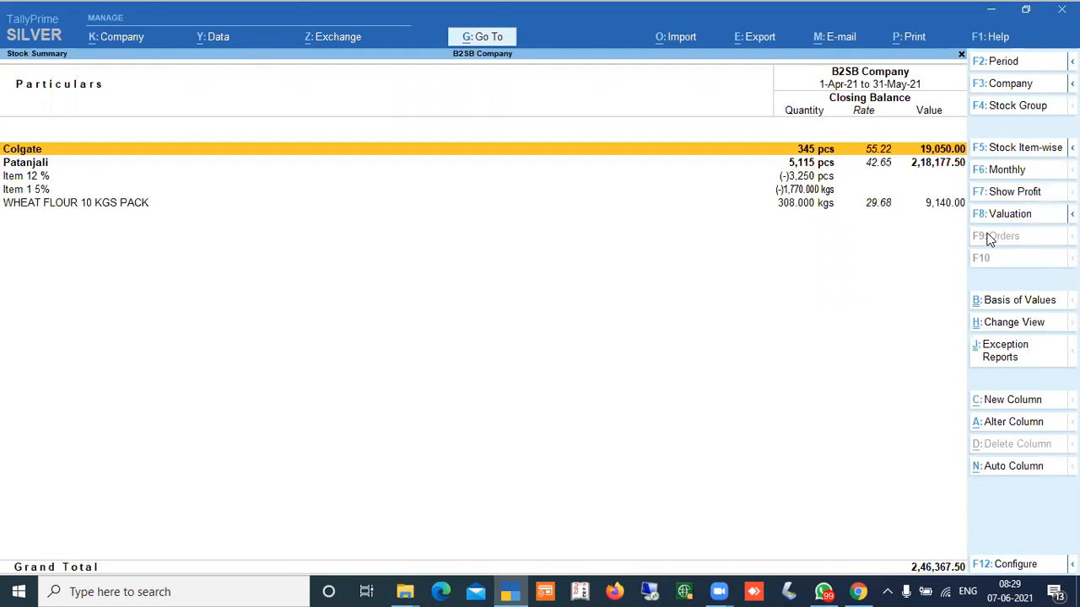
click(1008, 151)
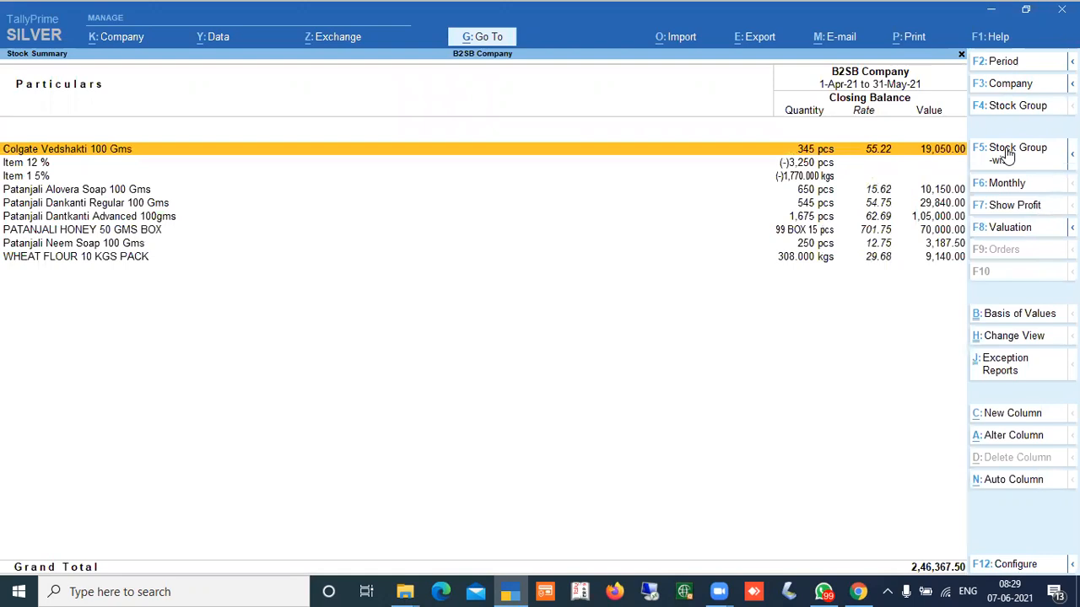
- Examine the closing quantity, rate and value of each stock item from Colgate Vedshakti 100 Gms to WHEAT FLOUR 10 KGS PACK
key(Down)
key(Down)
key(Up)
key(Up)
key(Down)
key(Down)
key(Down)
key(Down)
key(Down)
key(Down)
key(Down)
key(Down)
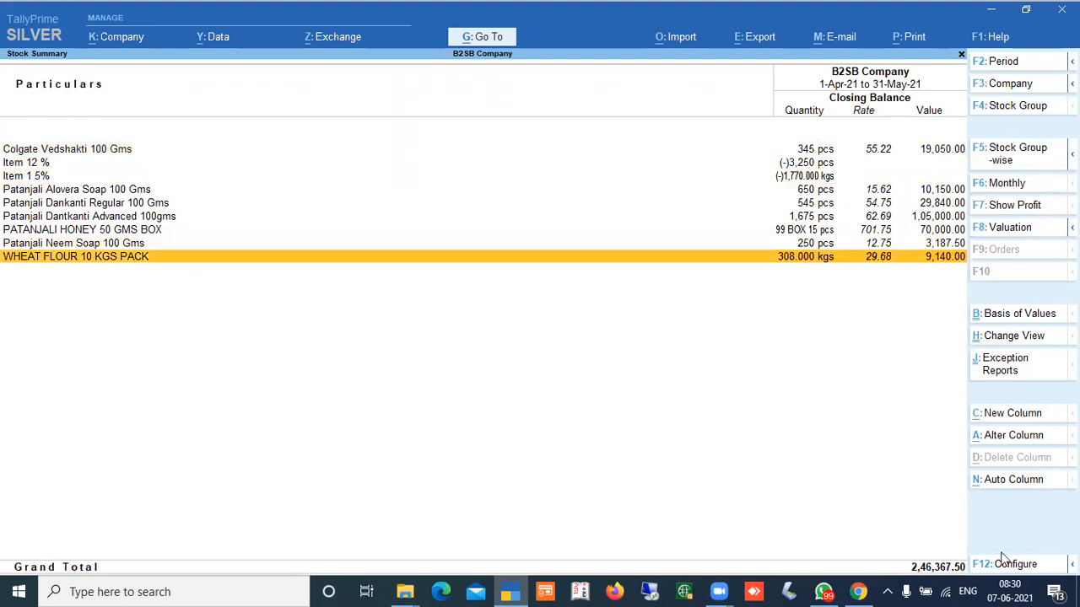
- Configure the Stock Summary to show Opening Balance, Goods Inwards and Goods Outwards by setting each to Yes
click(1029, 567)
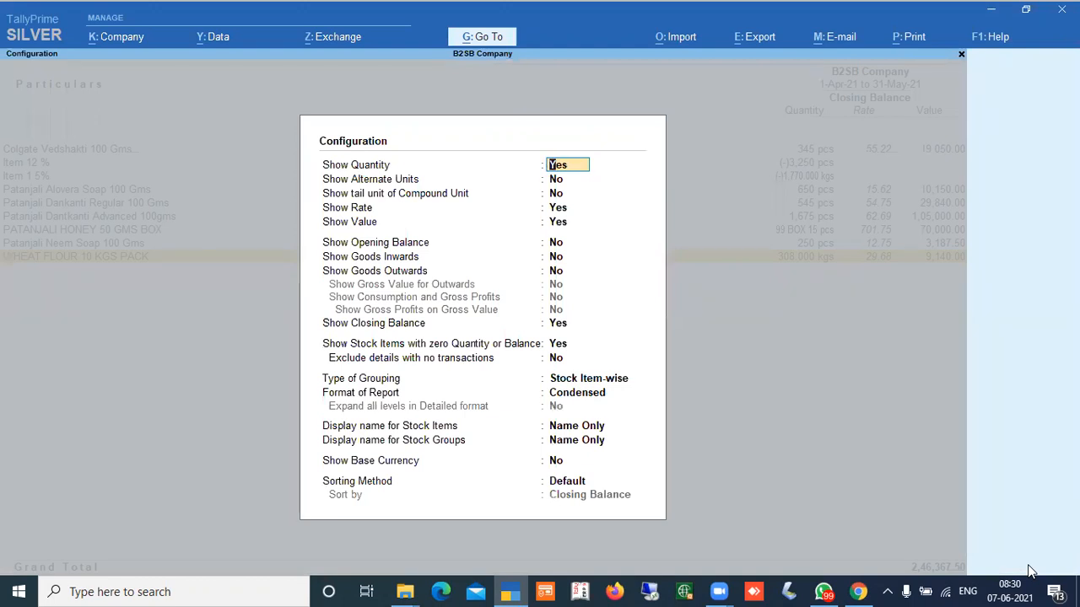
key(Return)
key(Return)
key(Return)
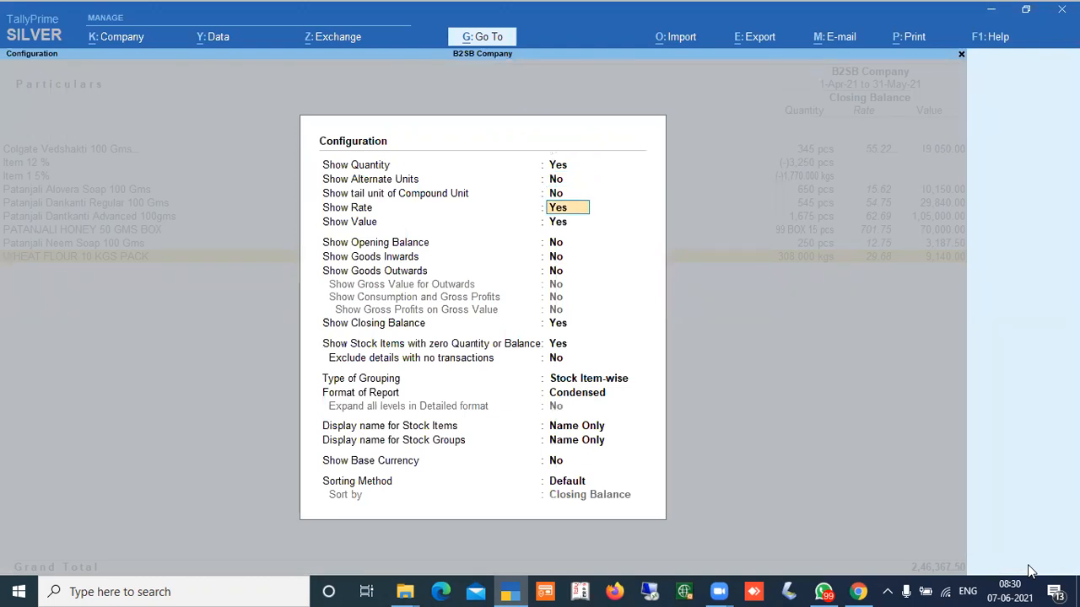
key(Return)
key(Return)
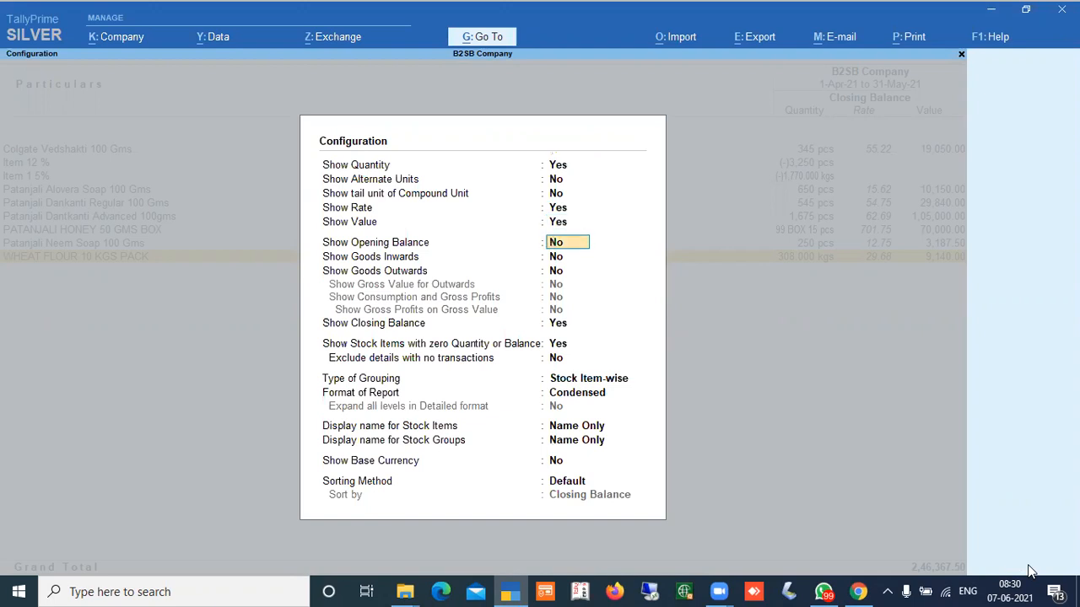
text(y)
key(Return)
text(y)
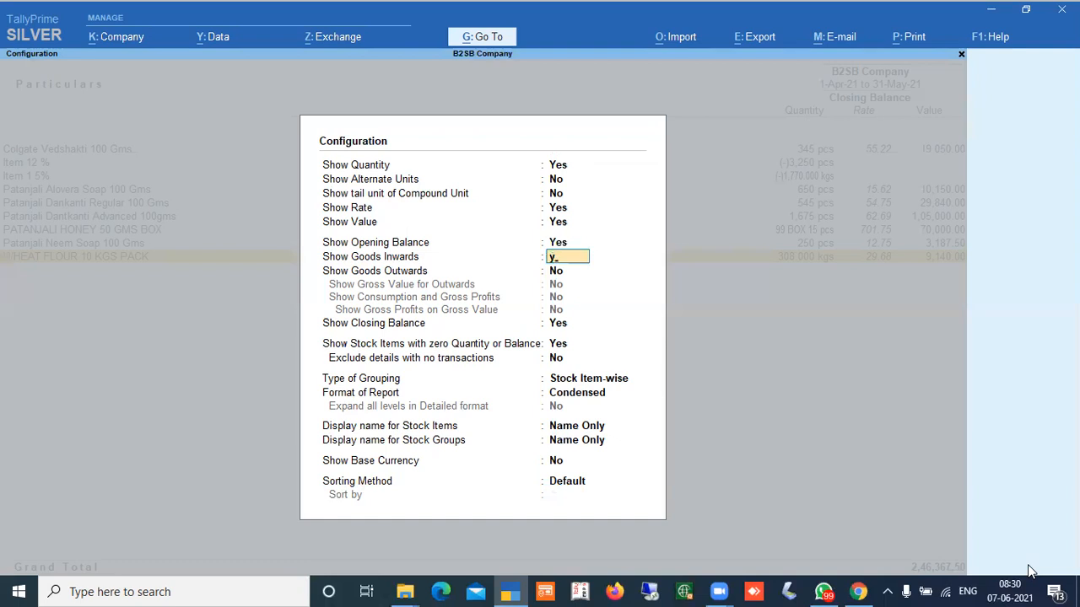
key(Return)
text(y)
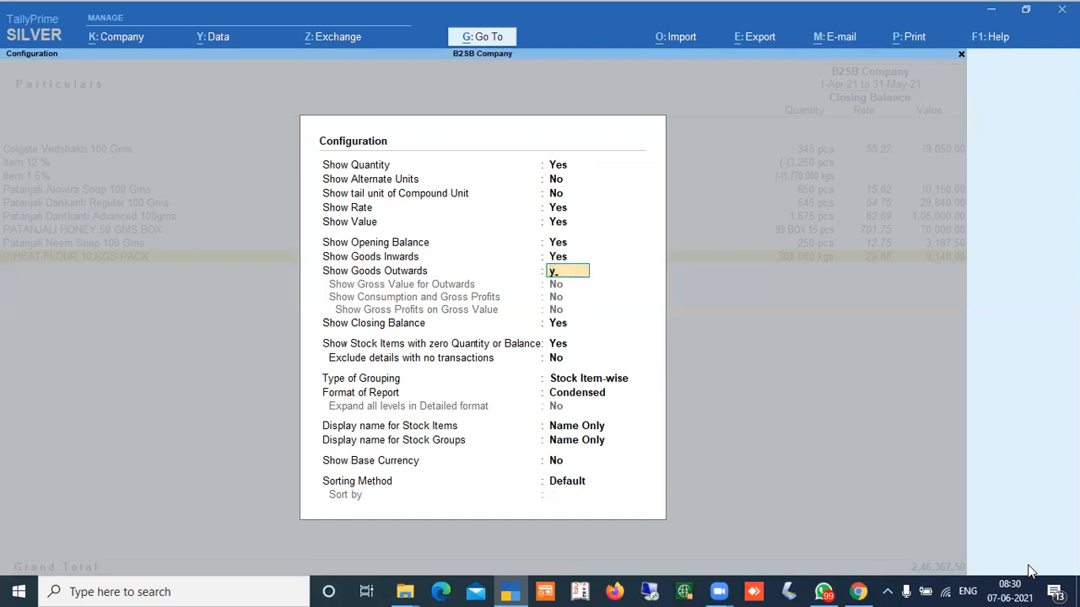
key(Return)
key(ctrl+a)
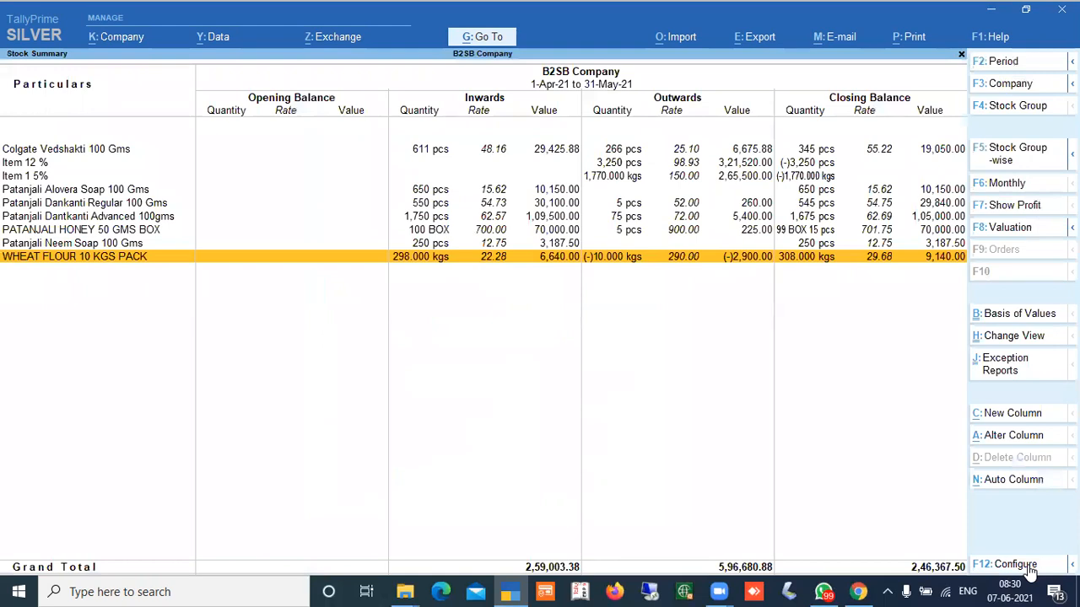
- Review the Stock Summary configuration with its balance and goods movement options, and return to the report
click(1016, 565)
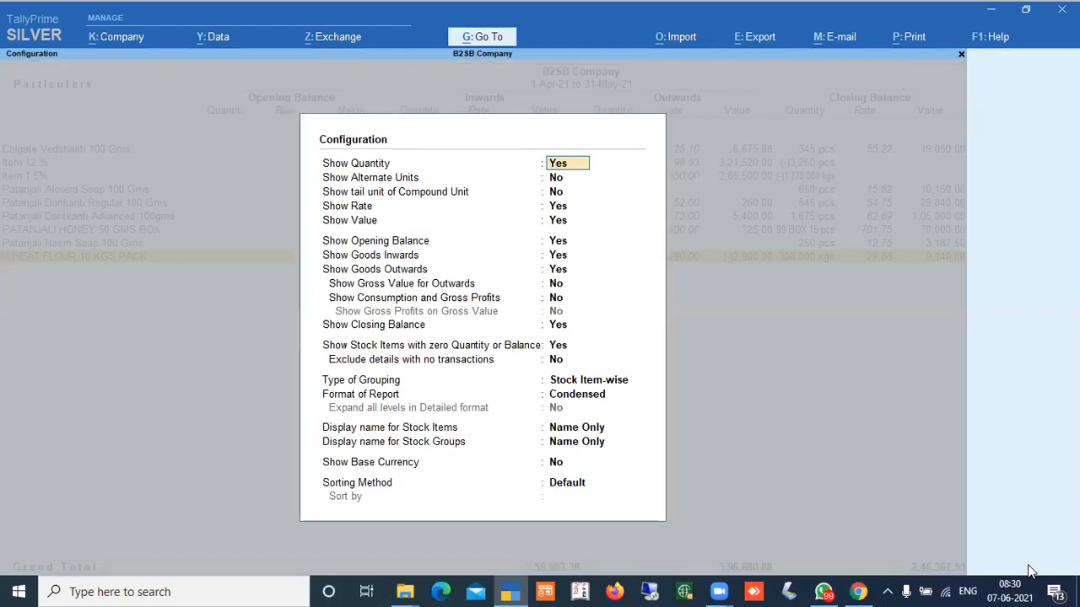
key(ctrl+a)
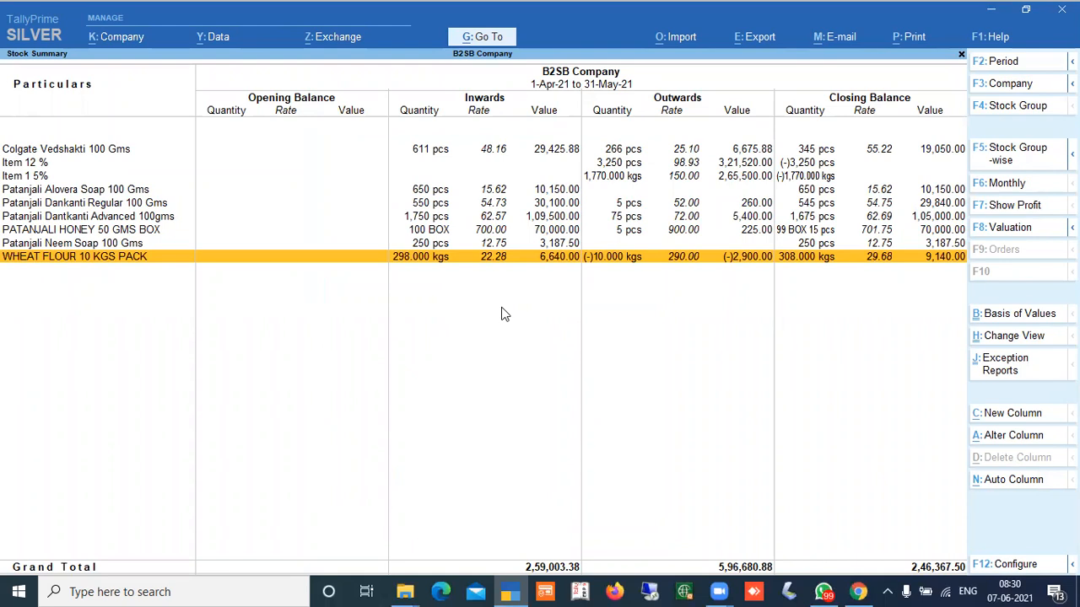
key(F12)
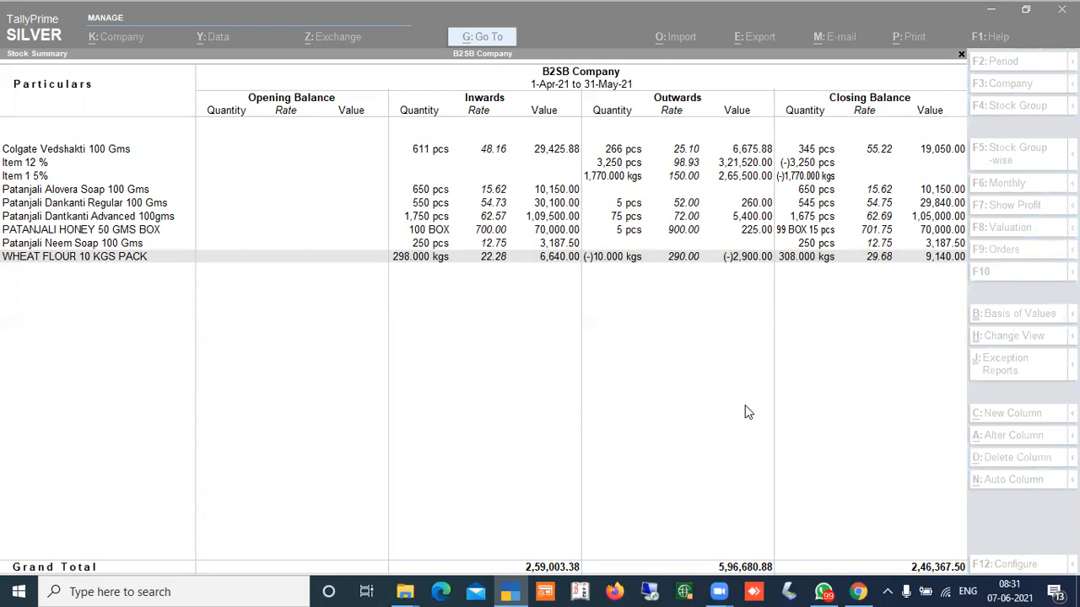
- Examine the inwards, outwards and closing balance of the stock items from Patanjali Neem Soup 100 Gms up to Colgate Vedshakti 100 Gms
click(497, 235)
click(498, 246)
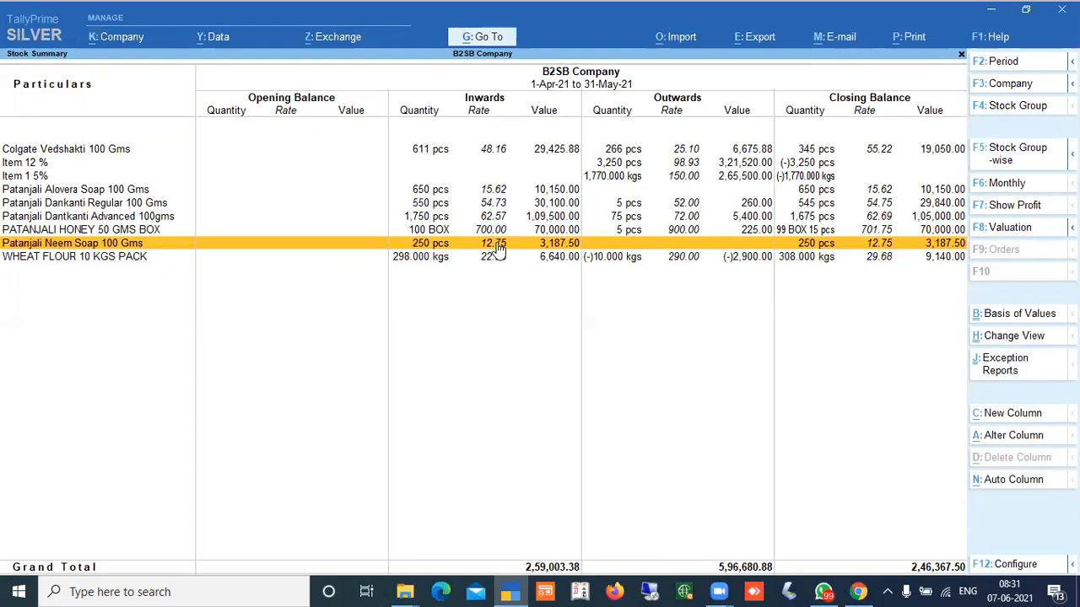
key(Up)
key(Up)
key(Up)
key(Up)
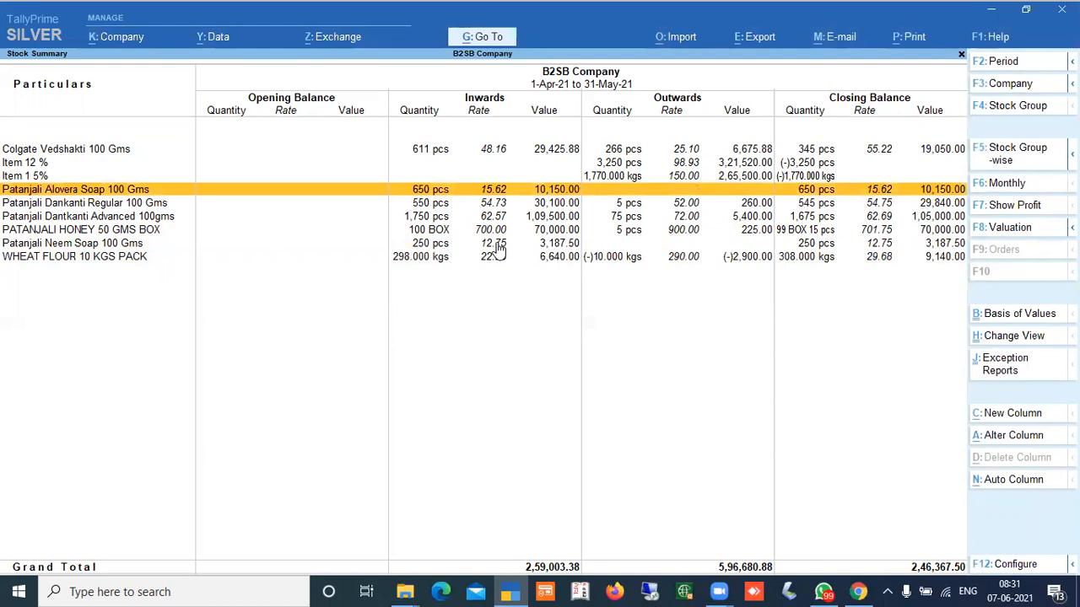
key(Up)
key(Up)
key(Up)
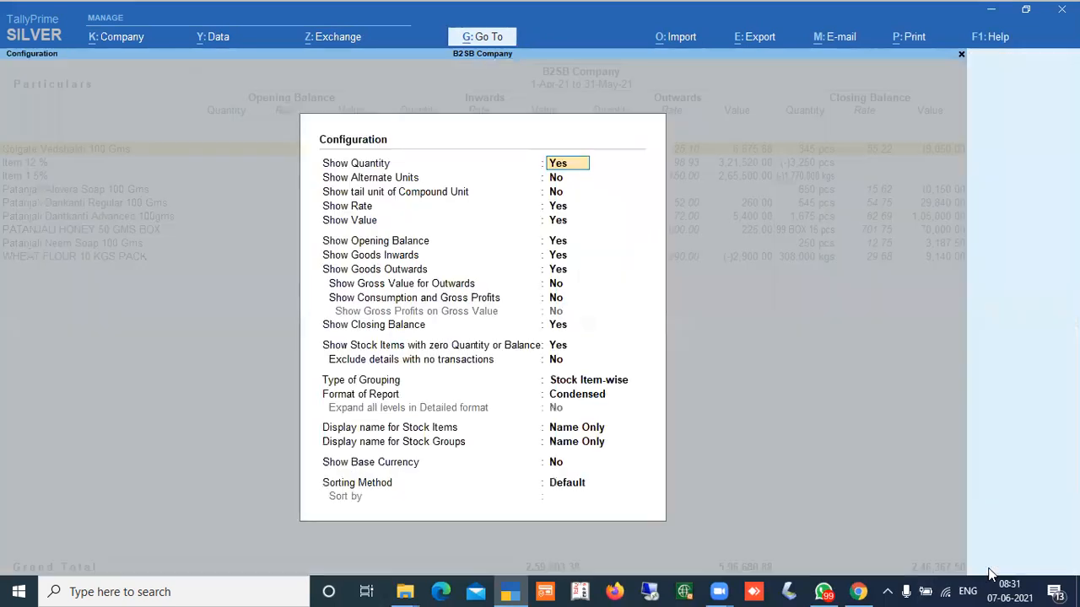
- In the Stock Summary configuration, set Show Opening Balance and Show Goods Inwards to No
click(989, 567)
key(Down)
key(Down)
key(Down)
key(Down)
key(Down)
text(n)
key(Return)
text(n)
key(Return)
- Set Show Closing Balance to No, keep the Default sorting method and apply the configuration
key(Return)
key(Return)
key(Return)
key(Return)
key(Up)
text(n)
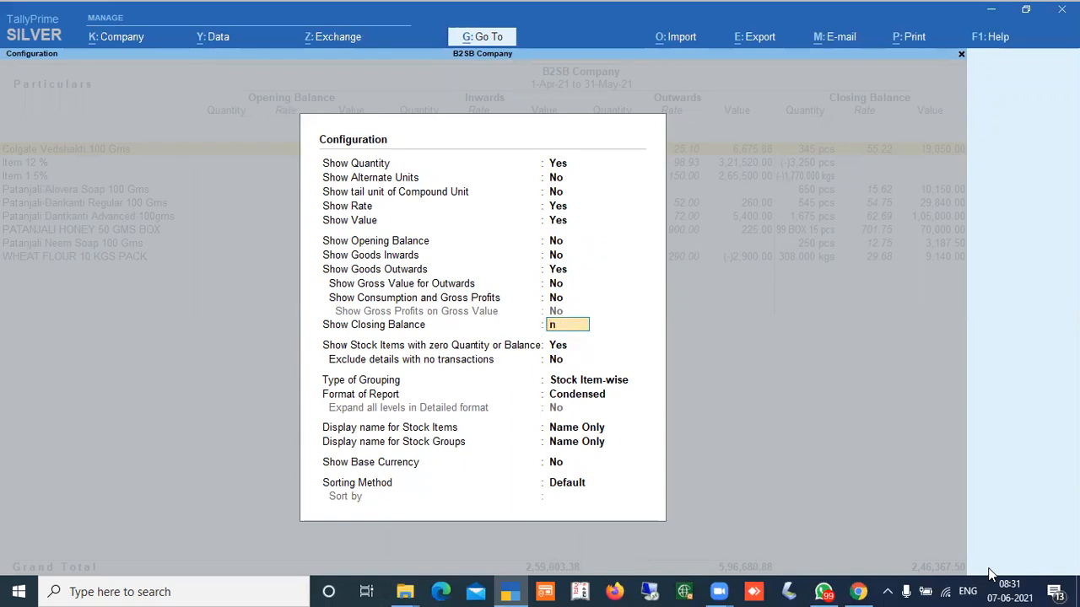
key(Return)
key(Return)
key(Return)
key(Return)
key(Return)
key(Return)
key(Return)
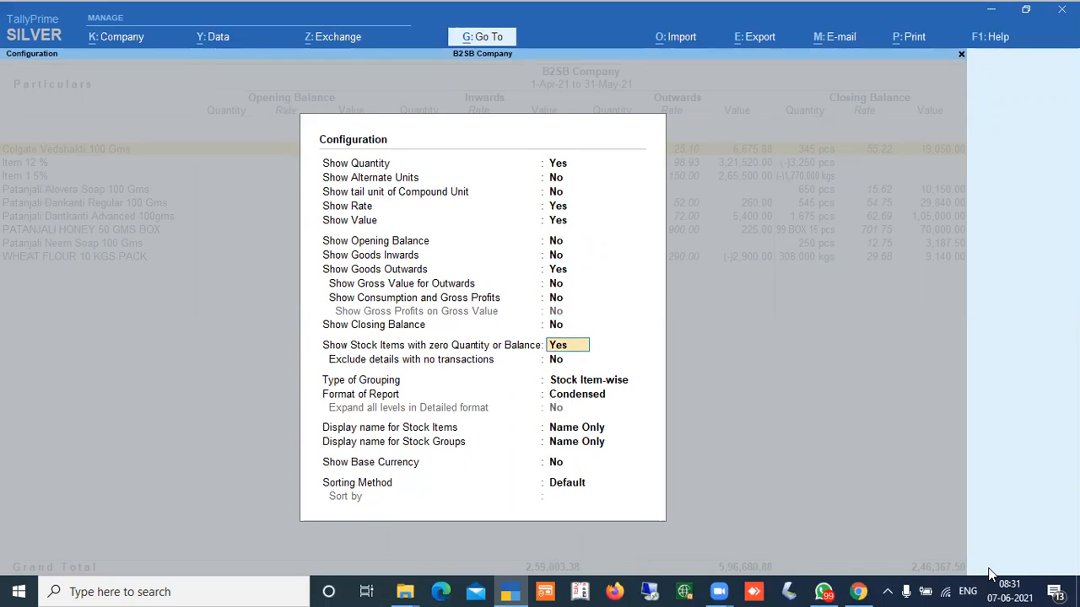
key(Return)
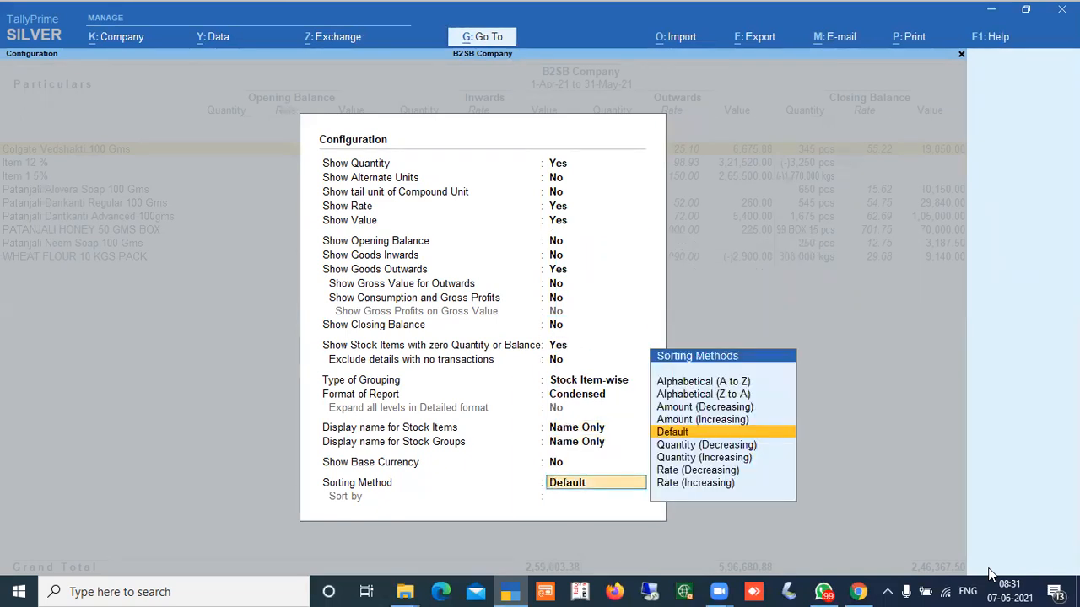
key(Return)
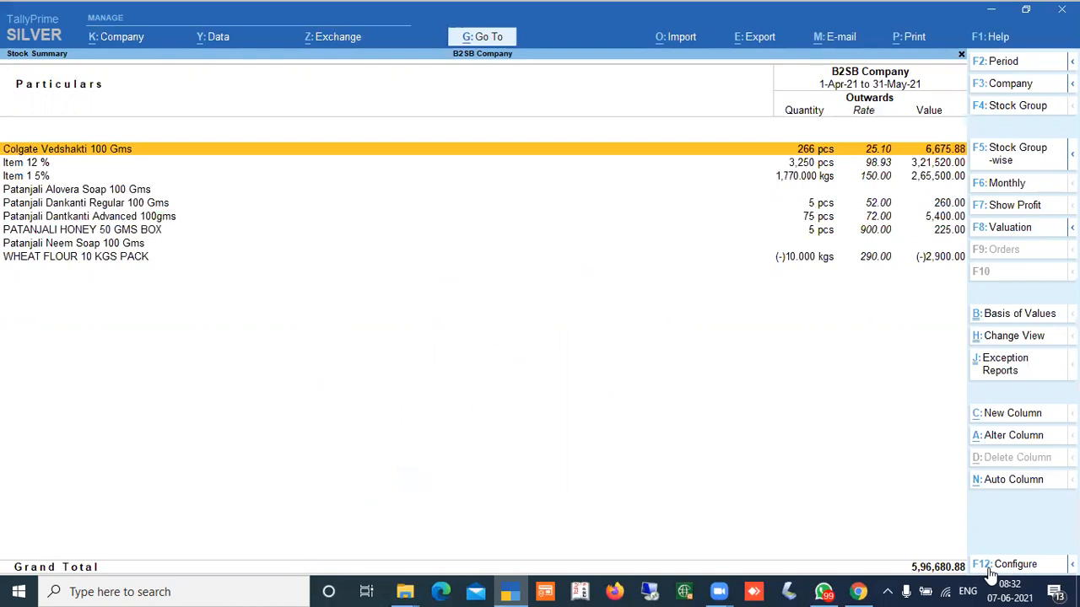
- Add Monthly auto columns with a total column to the outwards report, and compare the figures for Item 12 % and Item 1 5%
click(1012, 480)
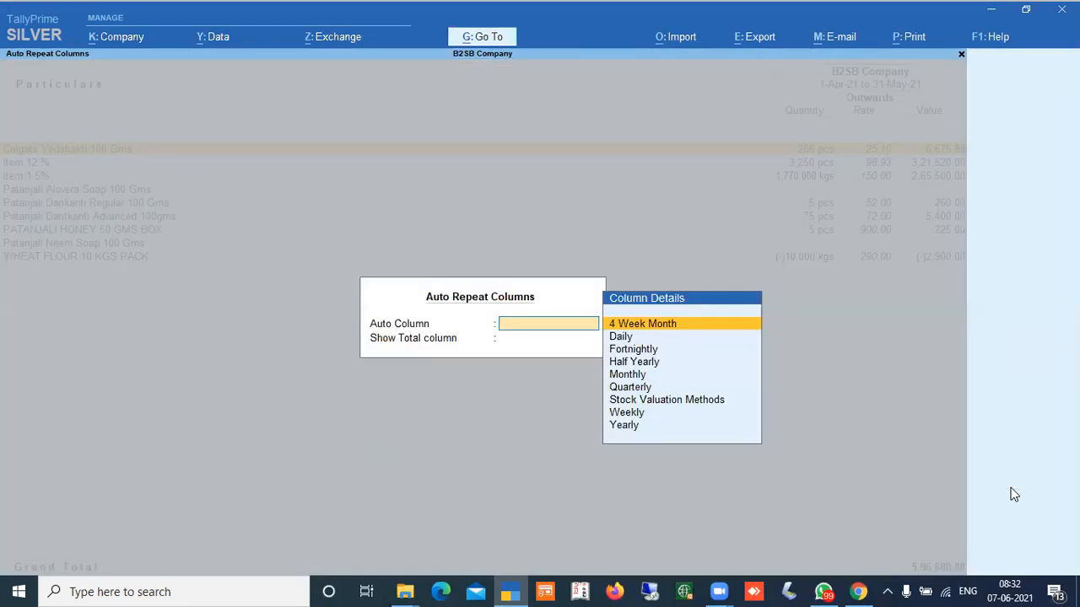
key(Down)
key(Down)
key(Down)
key(Down)
key(Return)
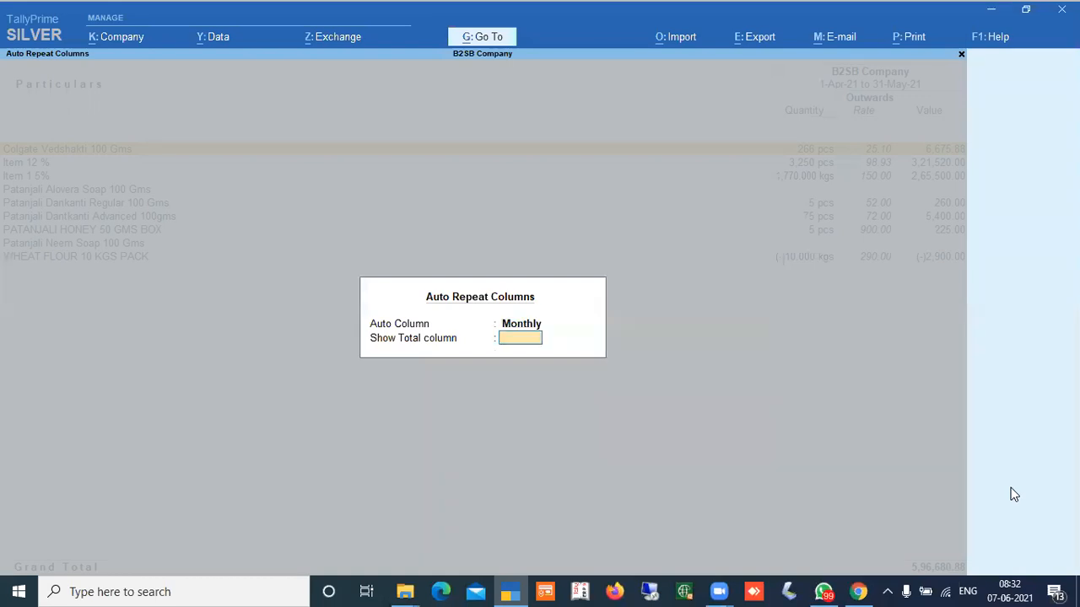
text(y)
key(Return)
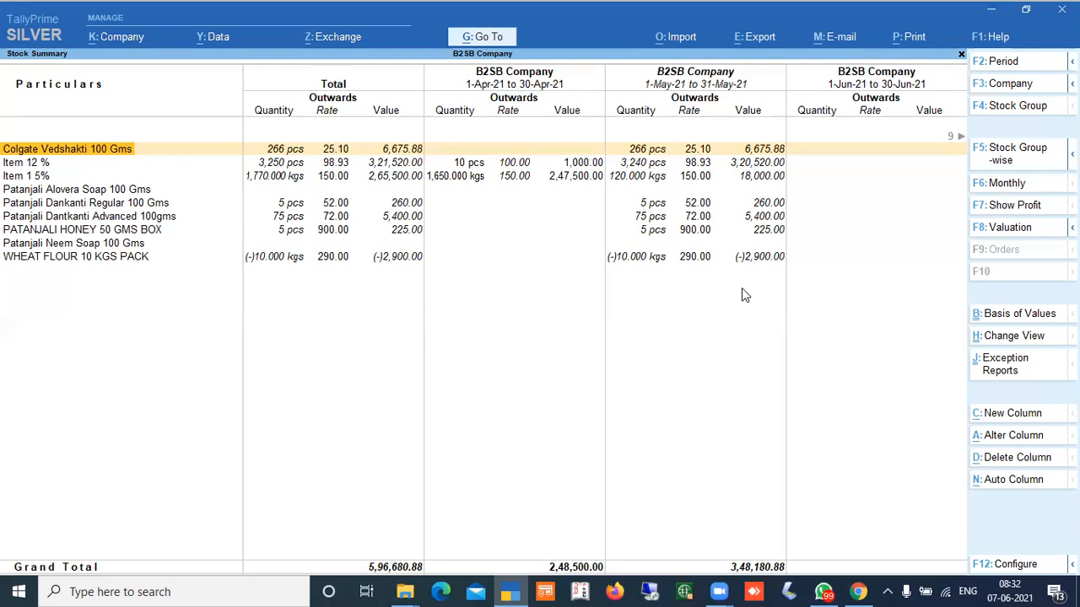
key(Down)
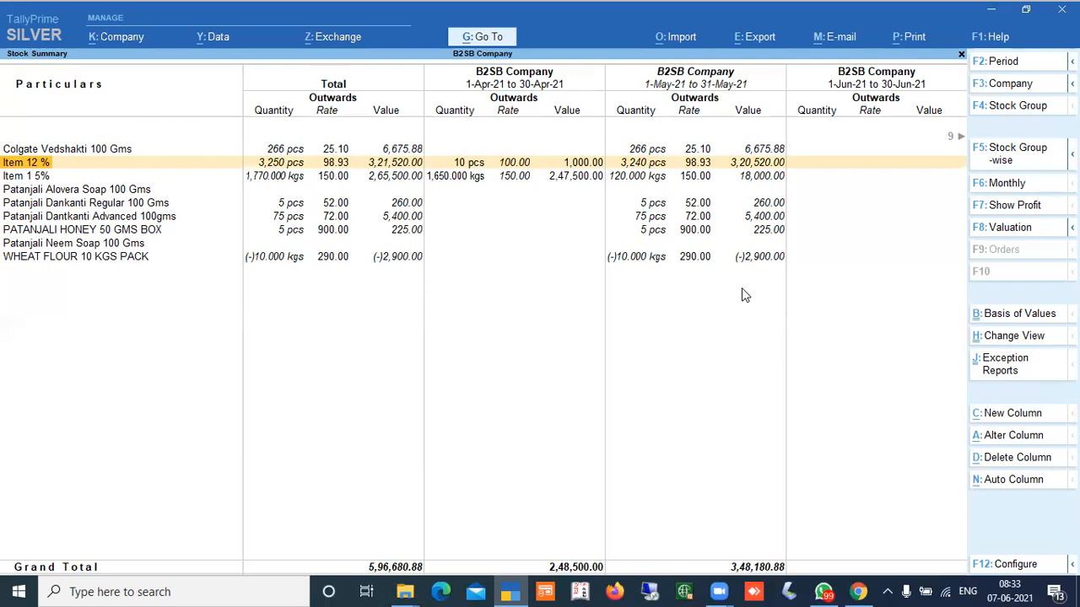
key(Down)
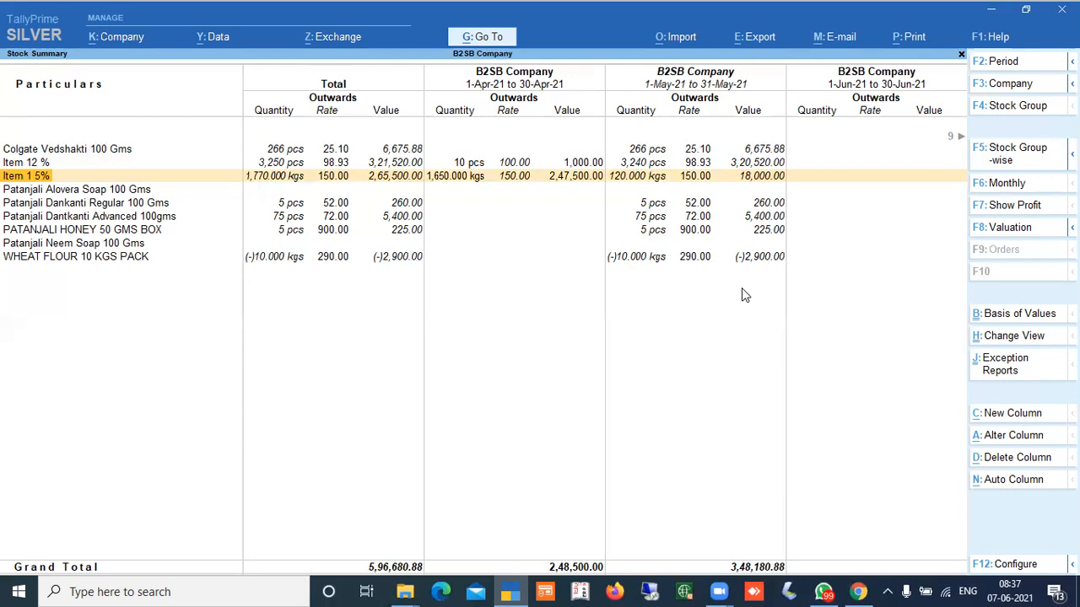
- Close the Stock Summary report and switch to the B2SB 31st May presentation in Google Slides
key(Escape)
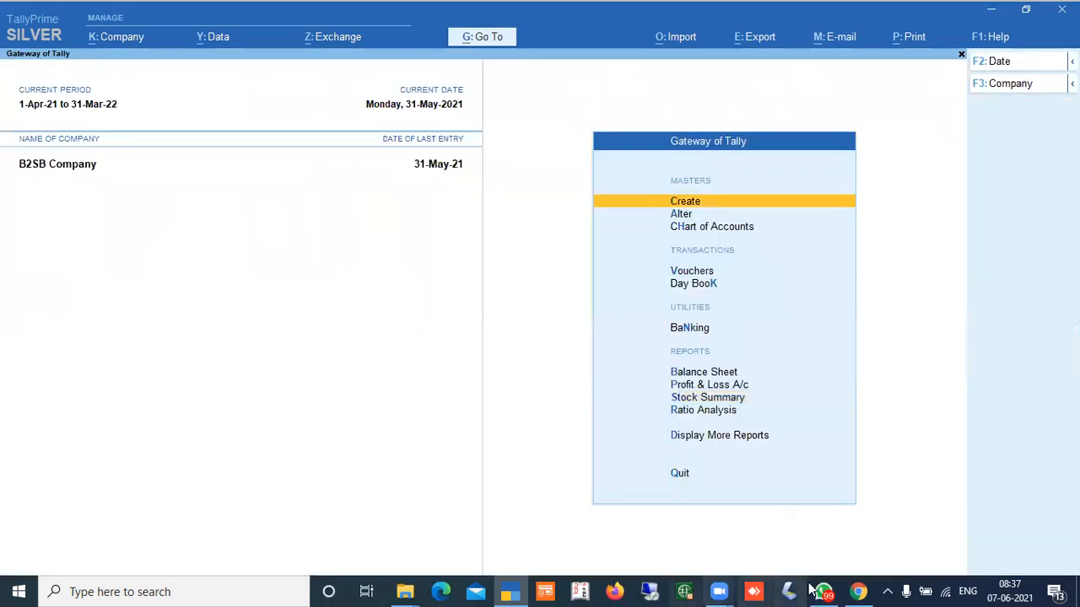
click(858, 591)
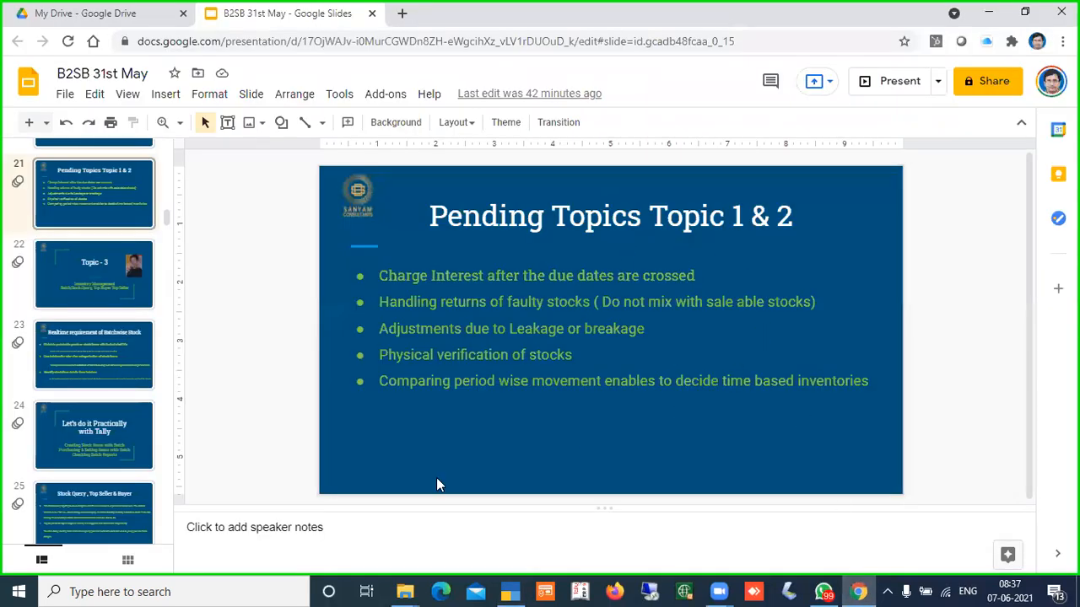
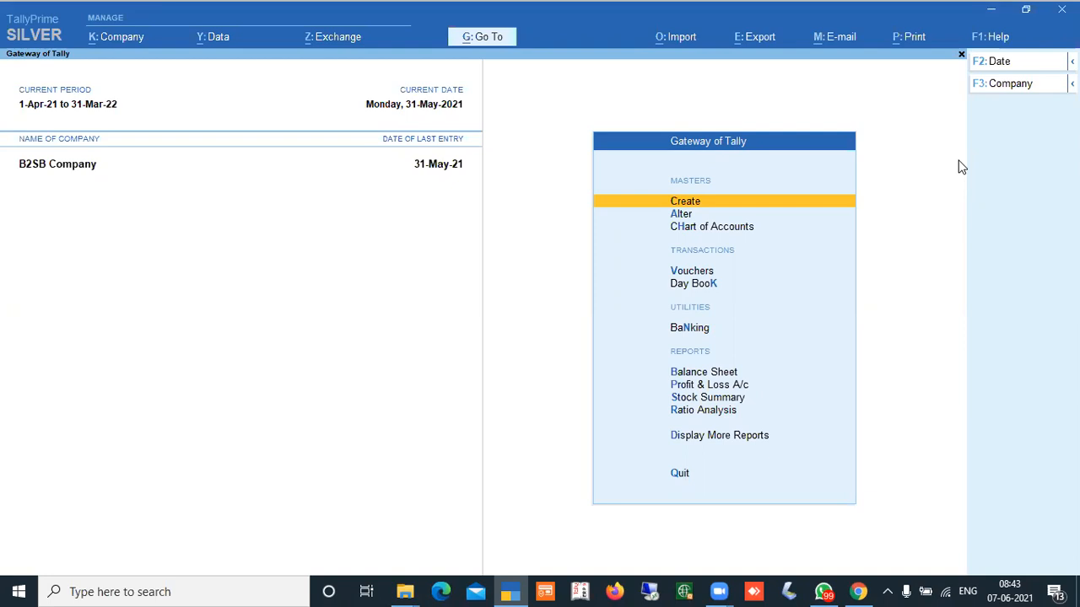
- Examine the list of existing stock items available for alteration in TallyPrime, and return to the Gateway of Tally
key(Down)
key(Return)
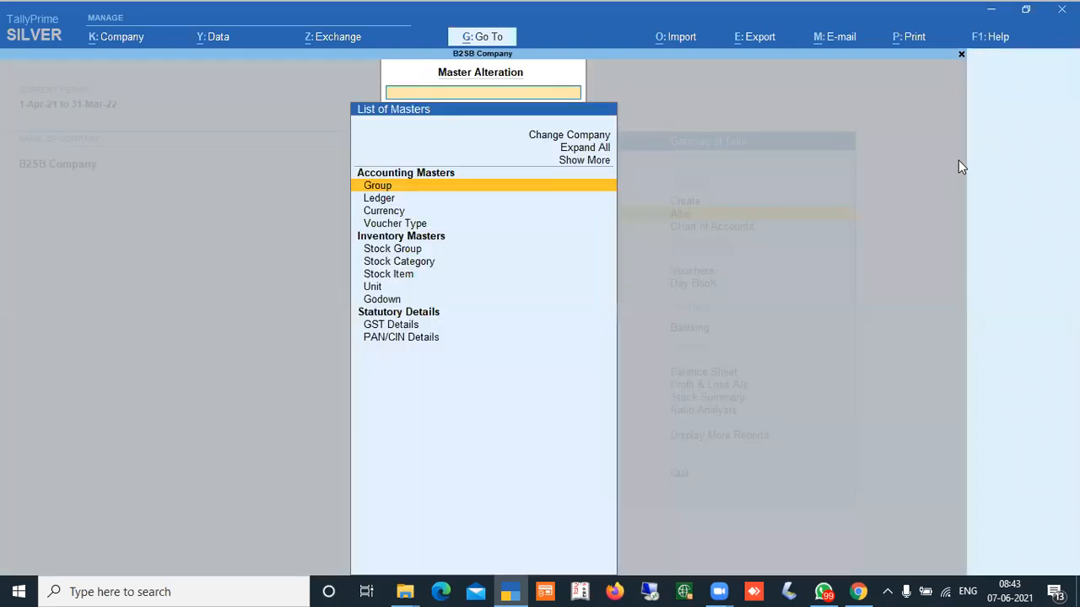
key(Down)
key(Down)
key(Down)
key(Down)
key(Down)
key(Down)
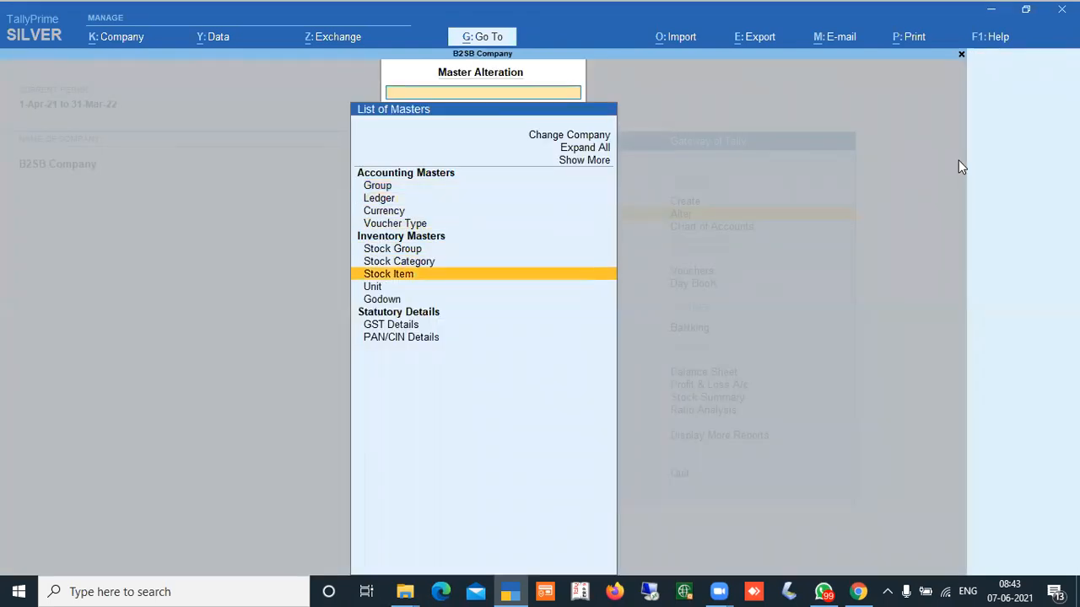
key(Return)
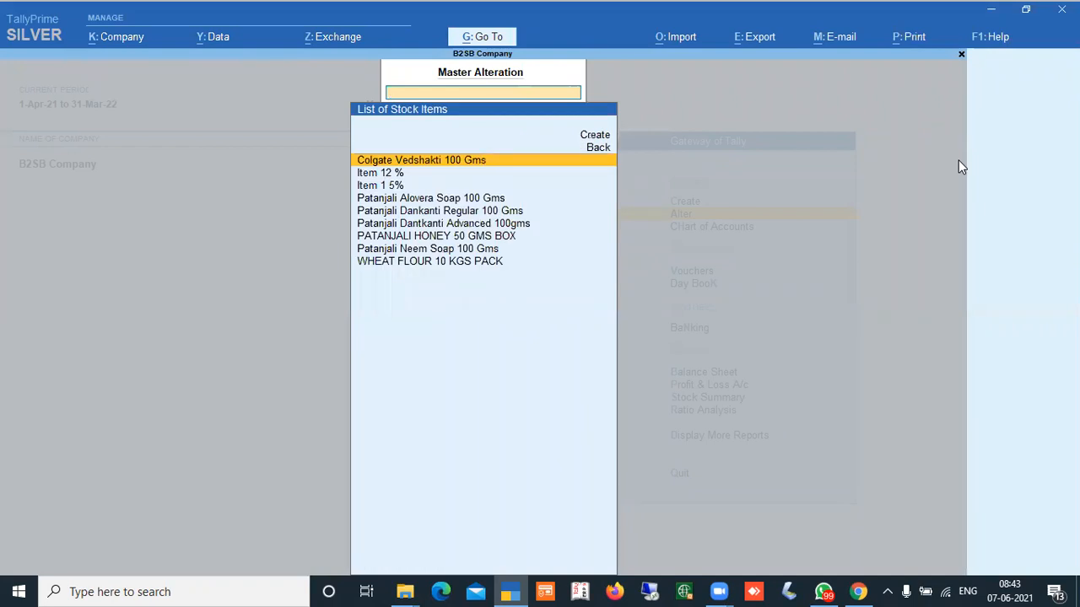
key(Down)
key(Down)
key(Down)
key(Down)
key(Down)
key(Down)
key(Down)
key(Down)
key(Up)
key(Up)
key(Up)
key(Up)
key(Escape)
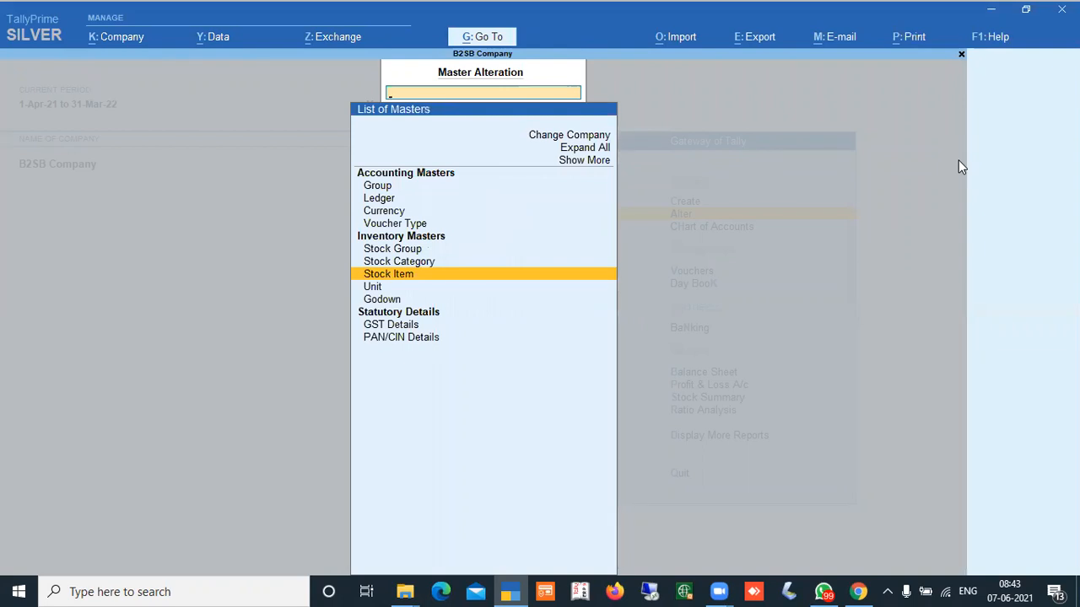
key(Return)
key(Escape)
key(Escape)
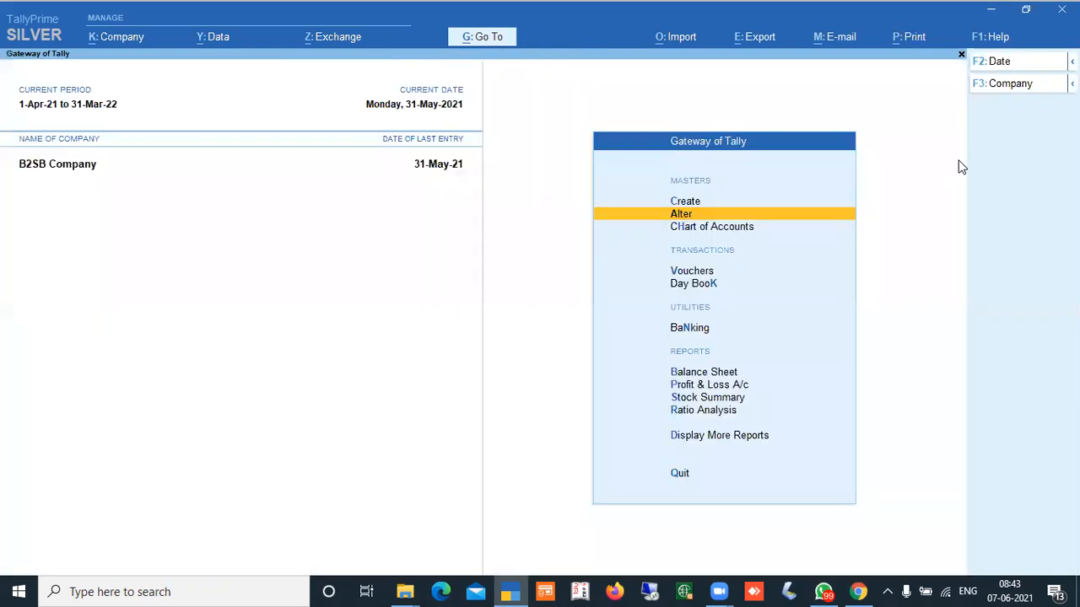
- Start a new stock item master and name it Sony Car Stereo, leaving the alias empty
key(Up)
key(Return)
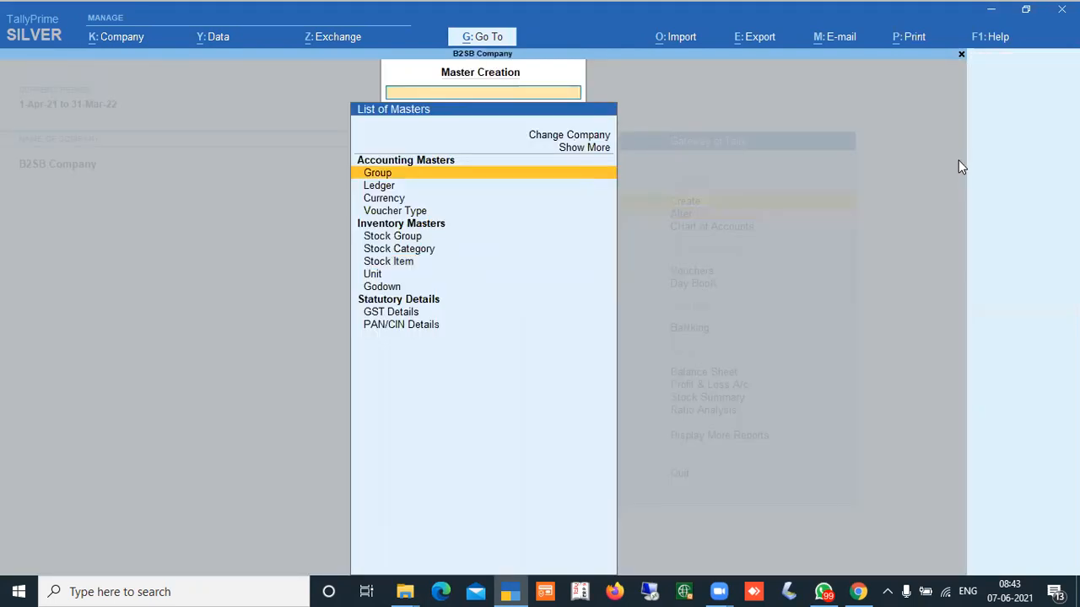
key(Down)
key(Down)
key(Down)
key(Down)
key(Down)
key(Down)
key(Down)
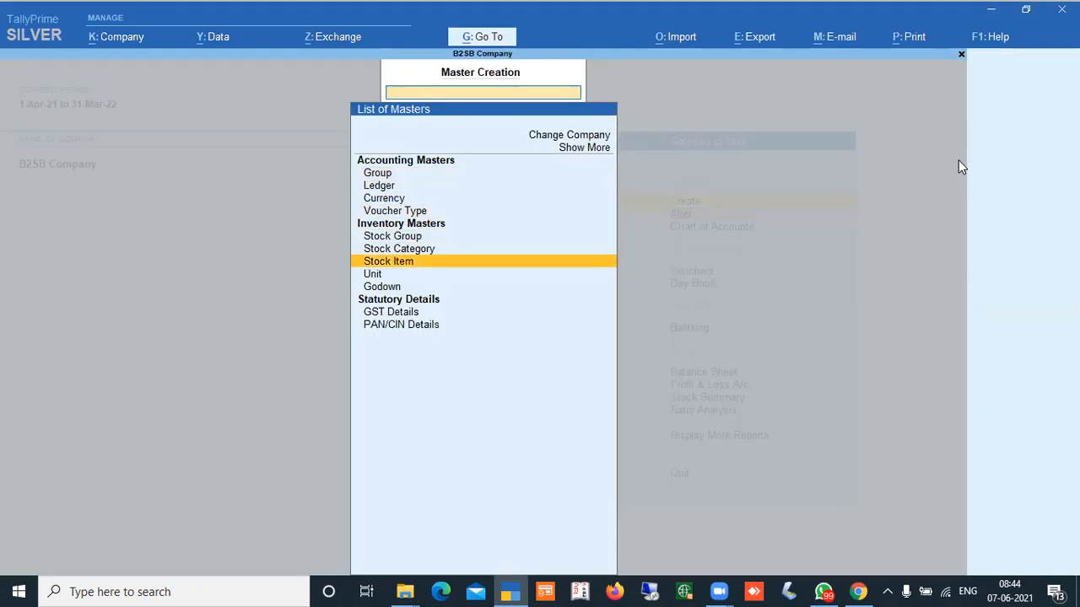
key(Return)
text(Car S)
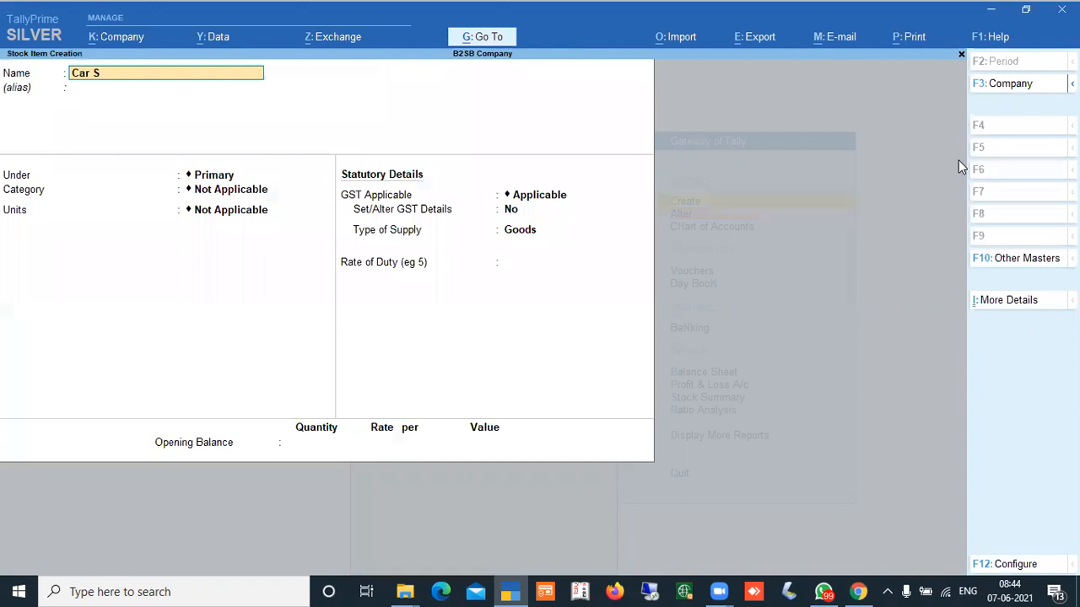
text(tereo)
key(Return)
key(BackSpace)
text(Sony)
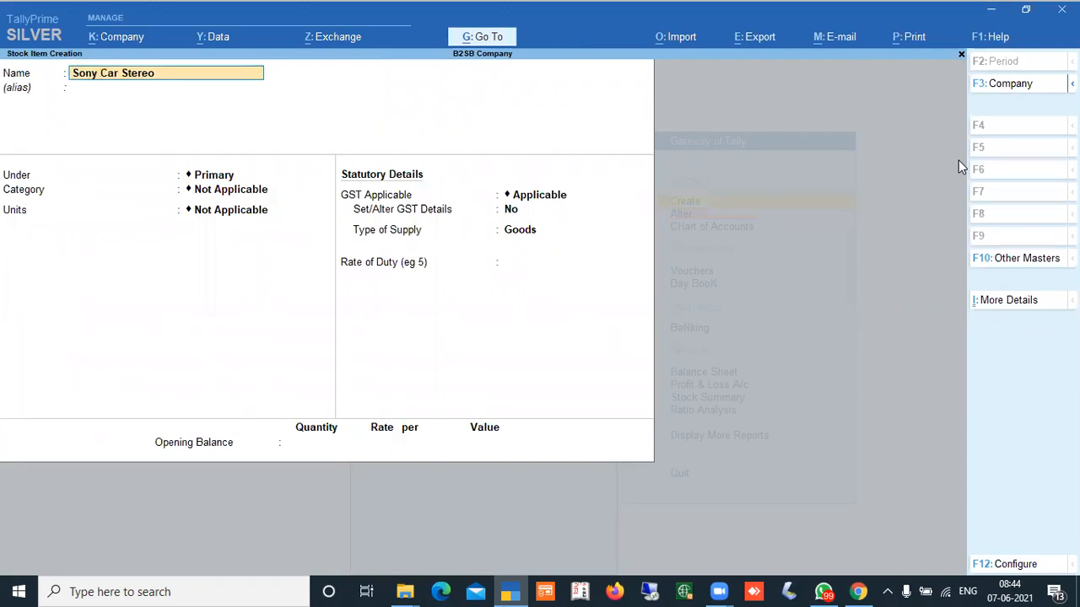
key(Return)
key(Return)
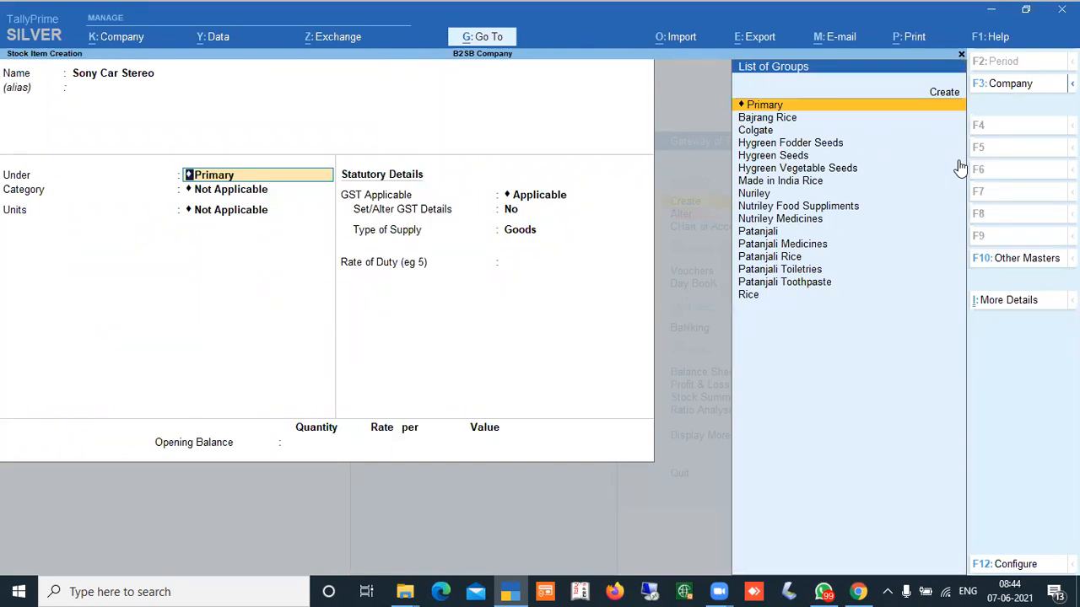
- Keep Sony Car Stereo under Primary and assign the Car Stereo category and pcs units, without alternate units
key(Return)
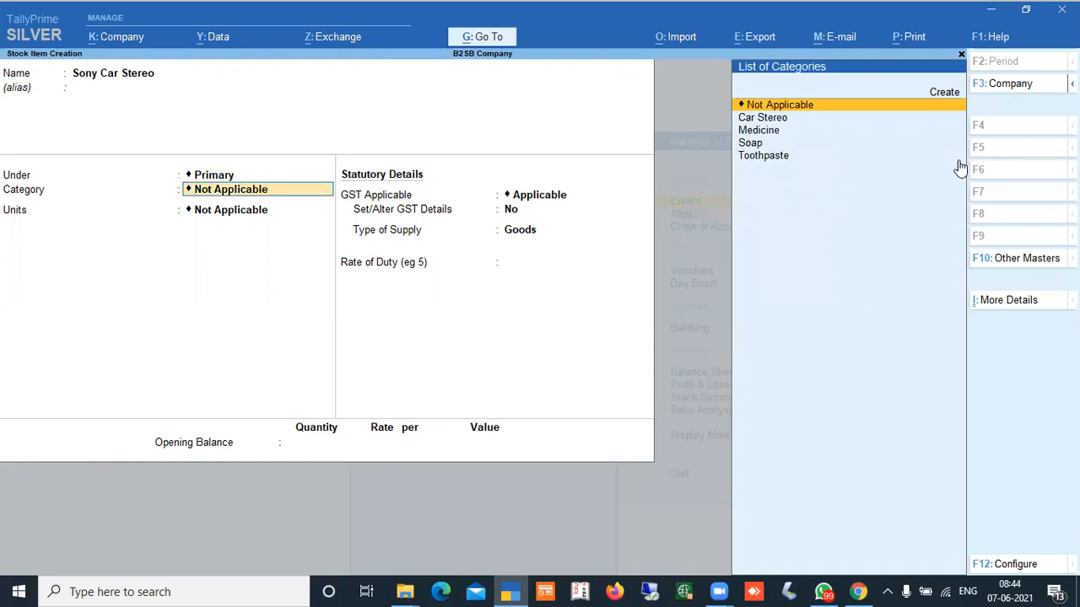
key(Down)
key(Return)
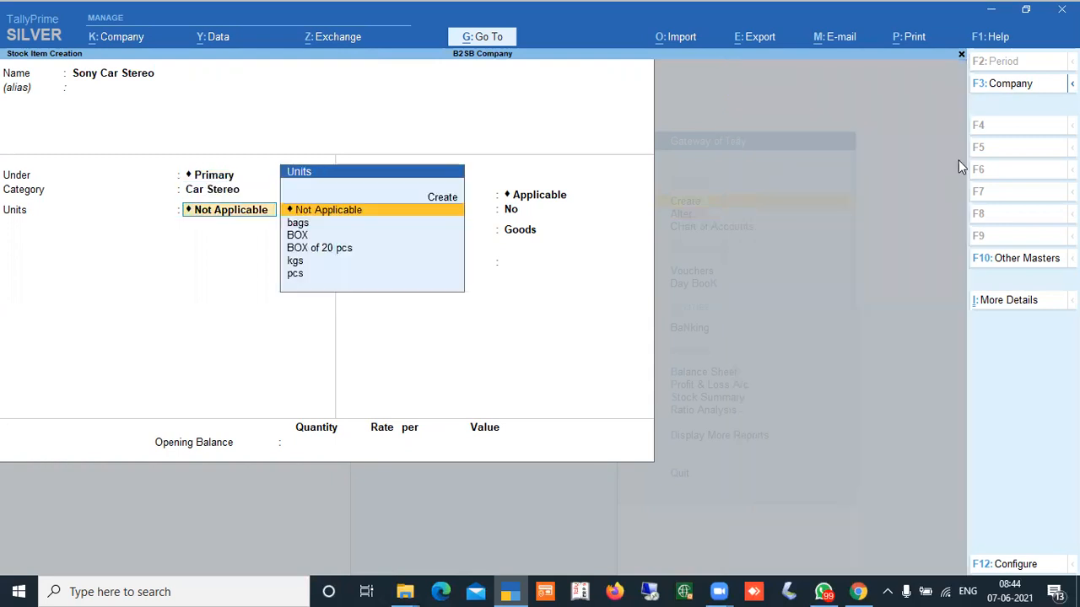
key(Down)
key(Down)
key(Down)
key(Down)
key(Down)
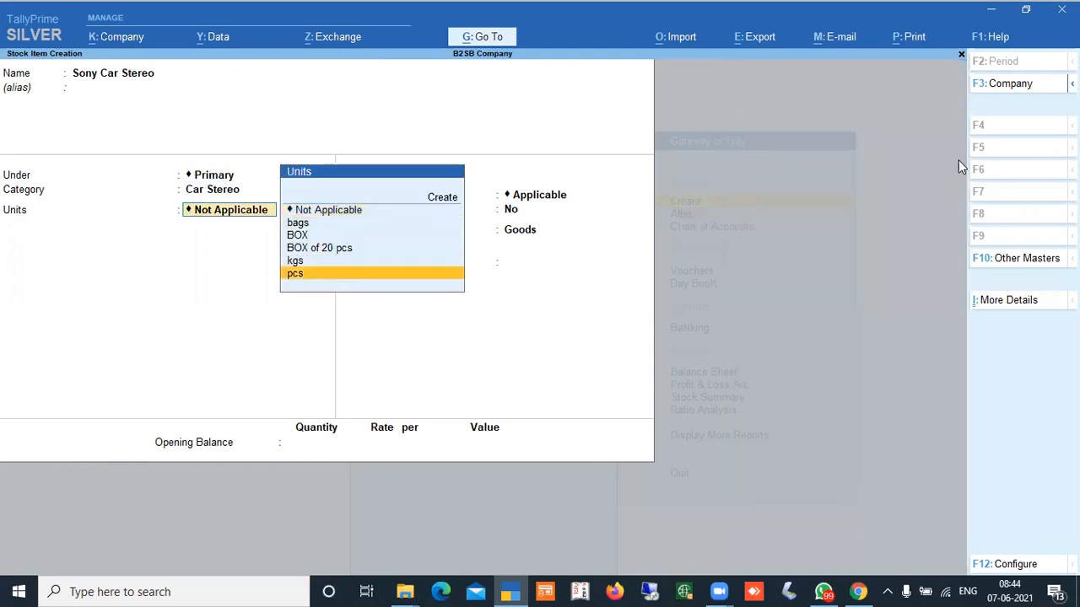
key(Return)
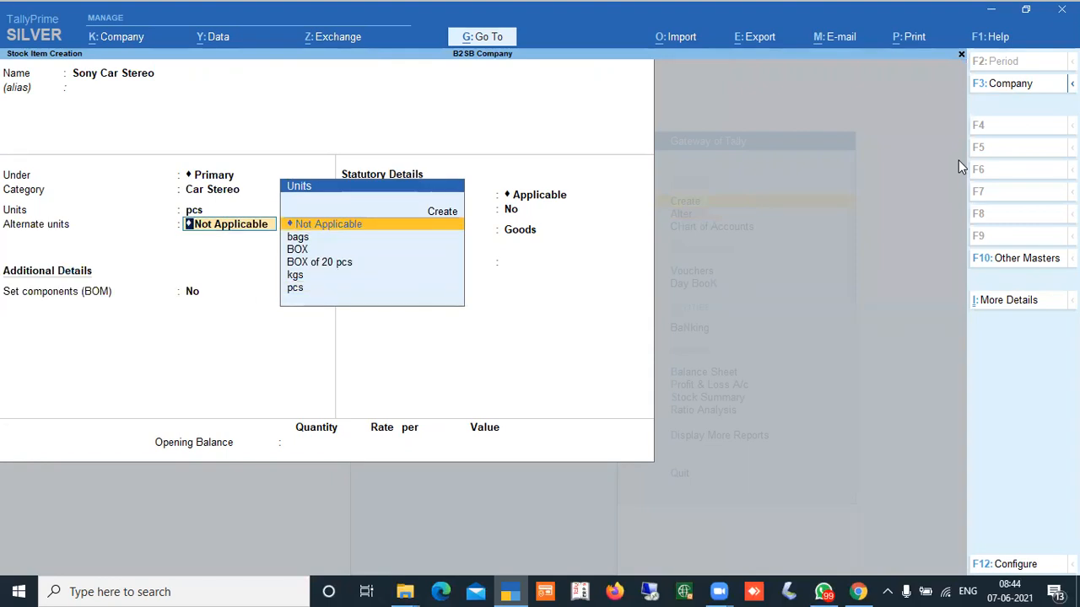
key(Return)
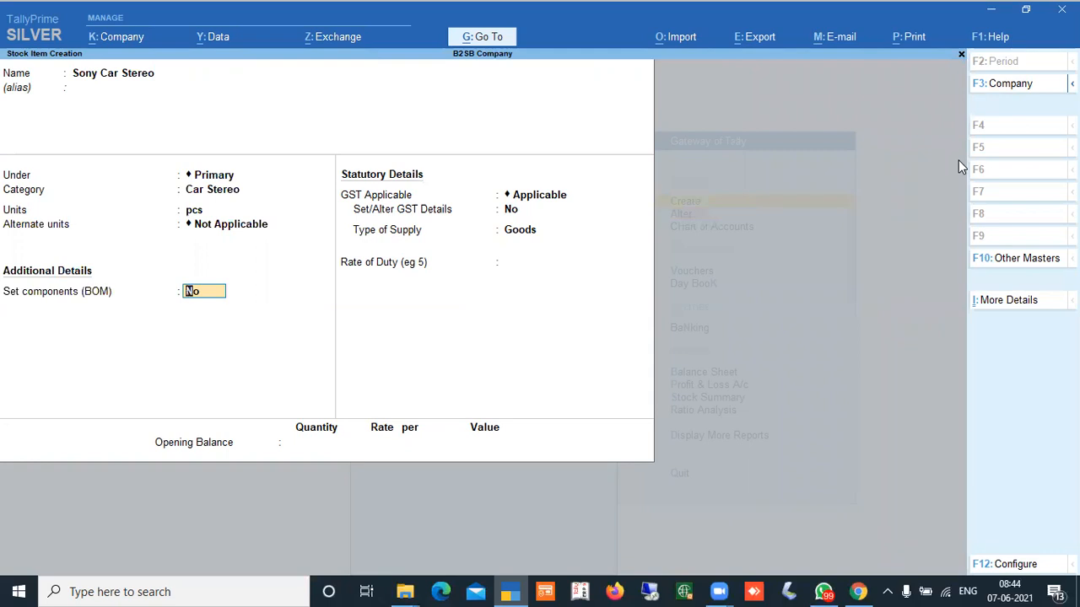
- Enable batches and expiry dates for batches in the company features and save the settings
key(F11)
key(Return)
key(Return)
key(Return)
key(Return)
key(Return)
key(Return)
key(Return)
text(y)
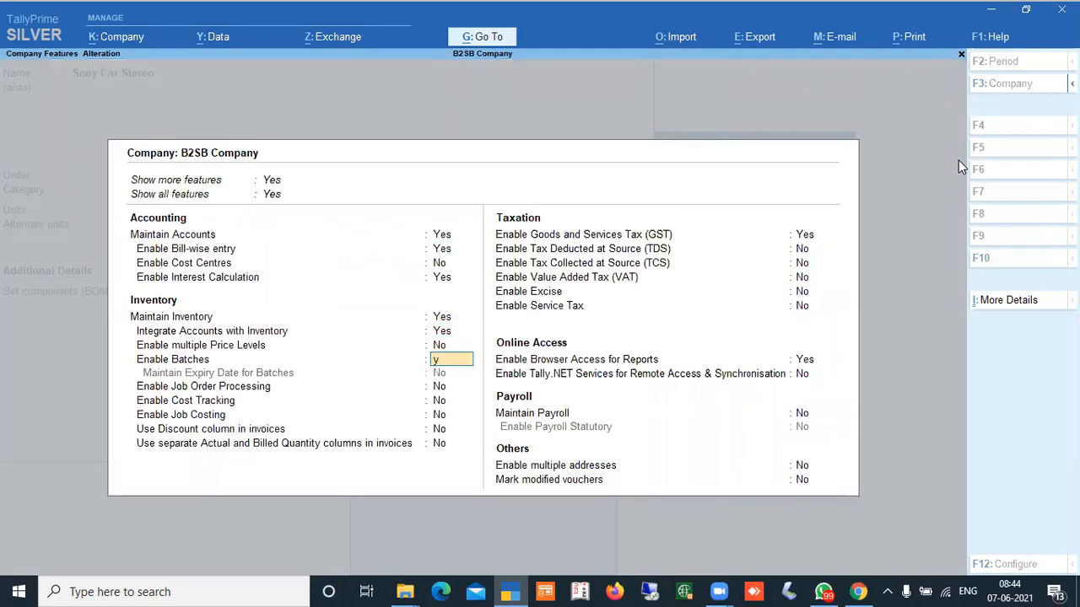
key(Return)
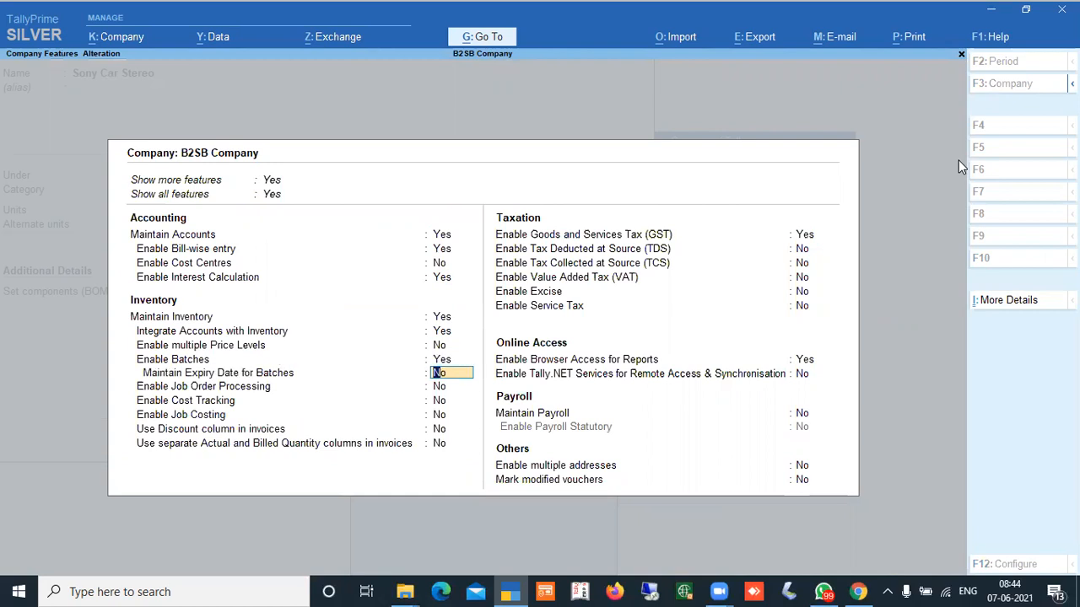
text(y)
key(Return)
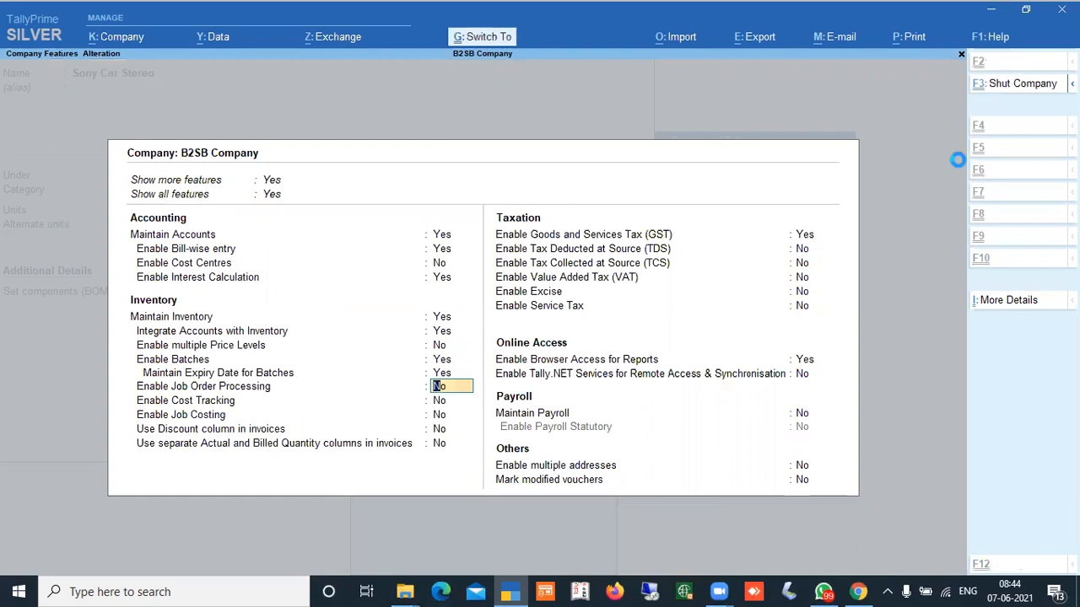
key(ctrl+a)
- Maintain Sony Car Stereo in batches without manufacturing or expiry date tracking, and save the stock item
key(Up)
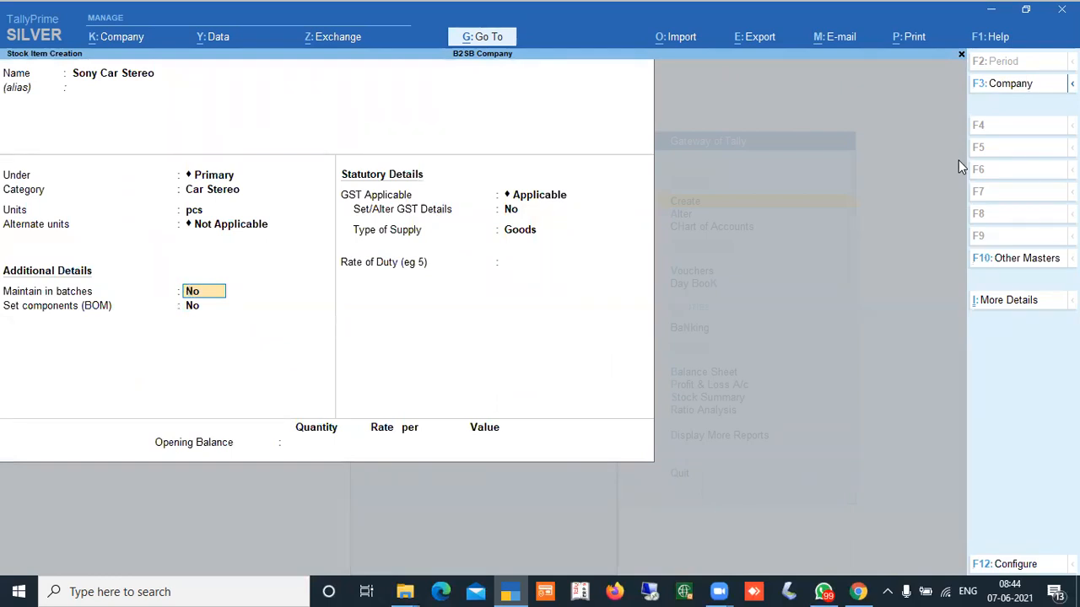
text(y)
key(Return)
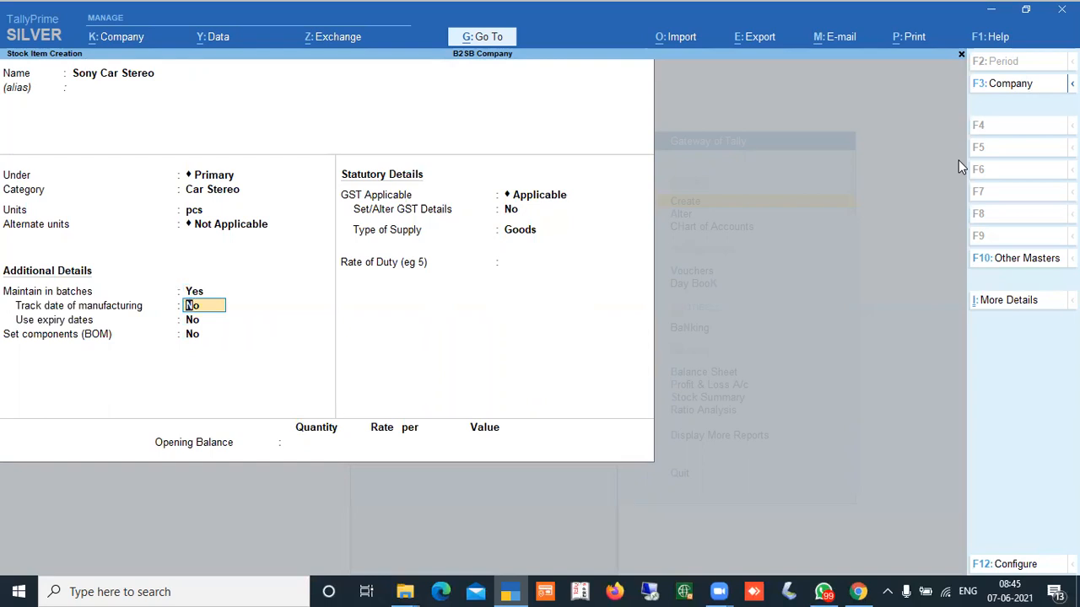
key(Return)
key(Return)
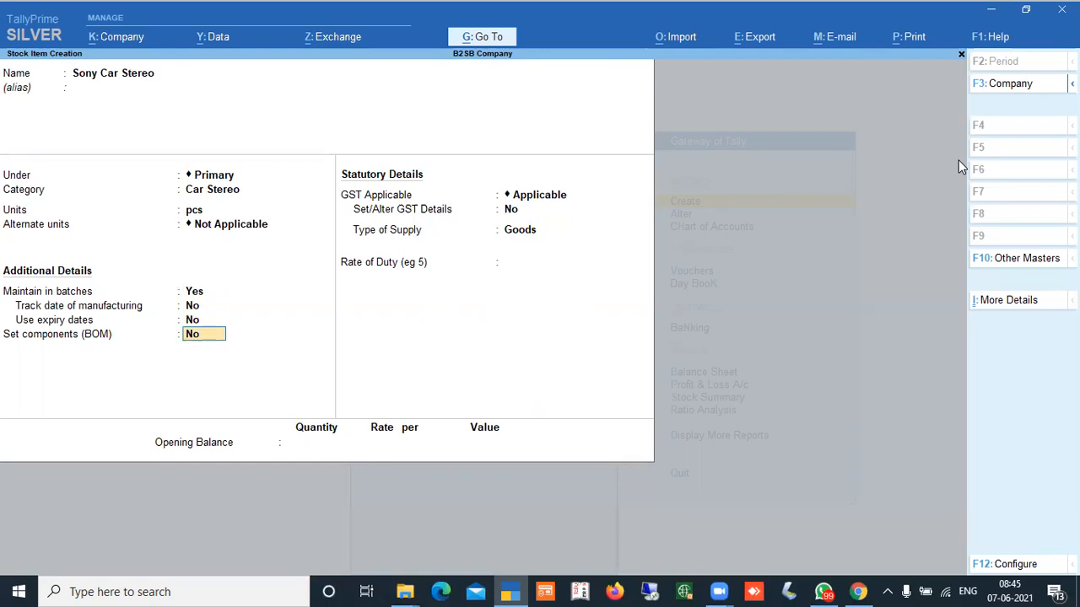
key(ctrl)
key(ctrl+a)
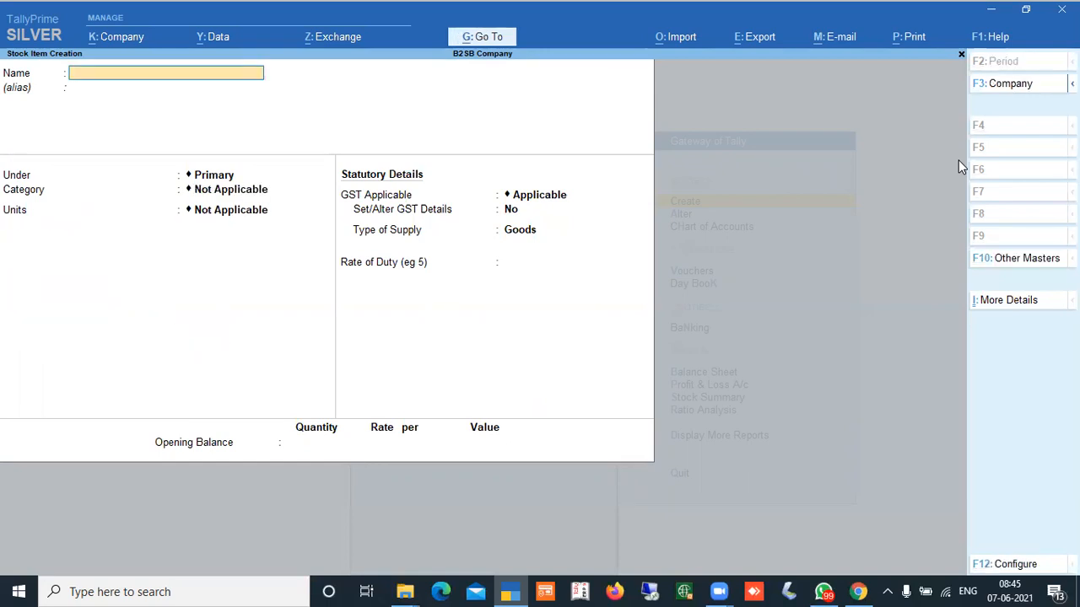
- Name the next stock item Maggi 10/- and keep it under the Primary group
text(Maggi 10/- P)
key(BackSpace)
key(Return)
key(Return)
key(Return)
key(BackSpace)
key(Down)
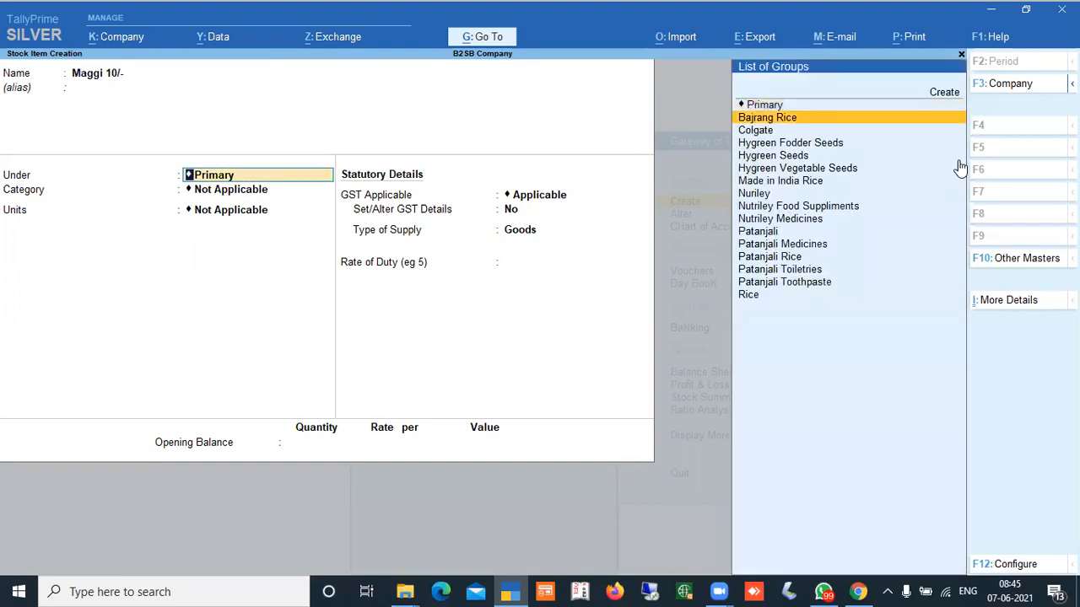
key(Up)
key(Return)
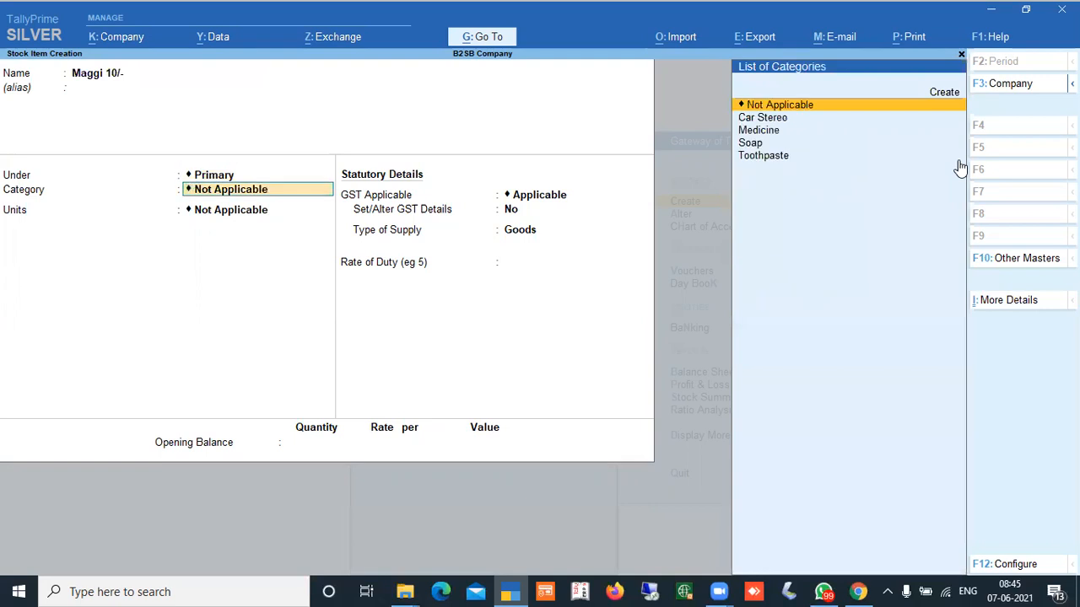
- Create a stock category named Food Products under Primary and assign it to Maggi 10/-
key(alt+c)
text(Foods)
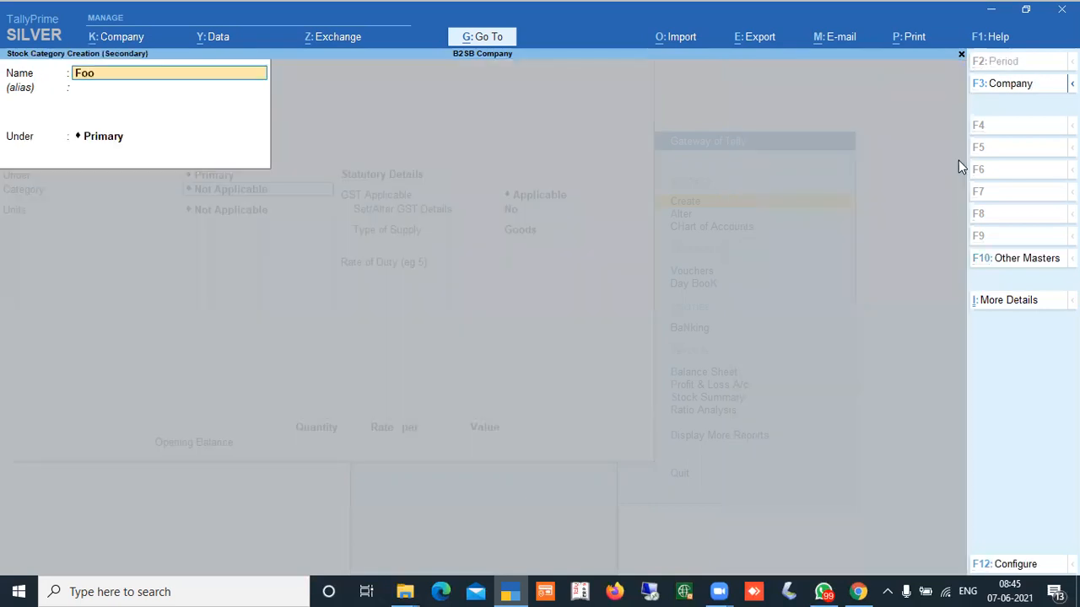
key(BackSpace)
text(Products)
key(Return)
key(Return)
key(Return)
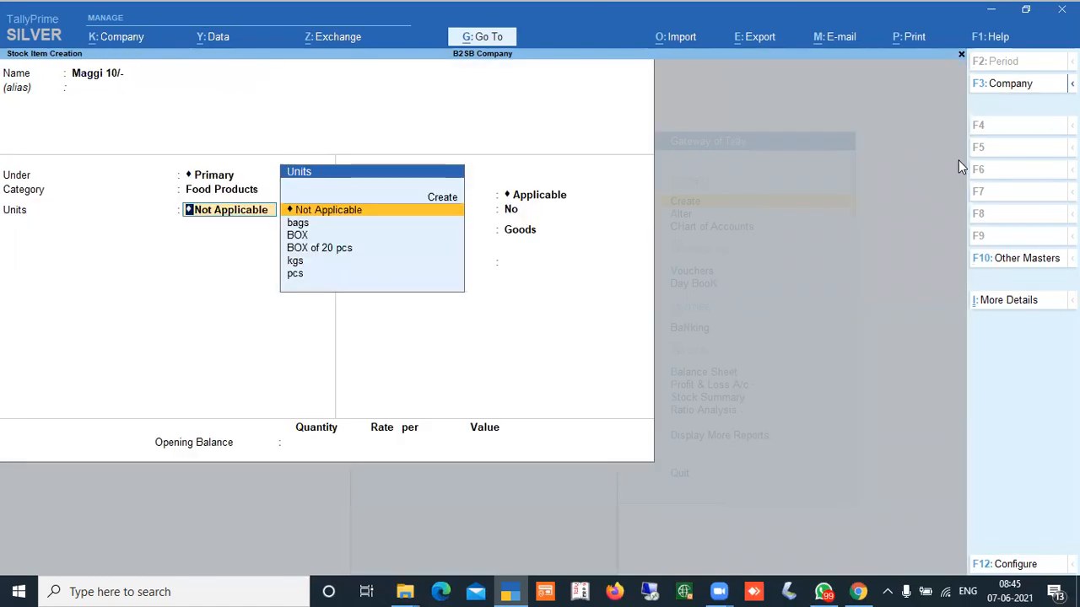
- Set the units of Maggi 10/- to pcs, with alternate units not applicable
key(Down)
key(Down)
key(Down)
key(Down)
key(Down)
key(Return)
key(Return)
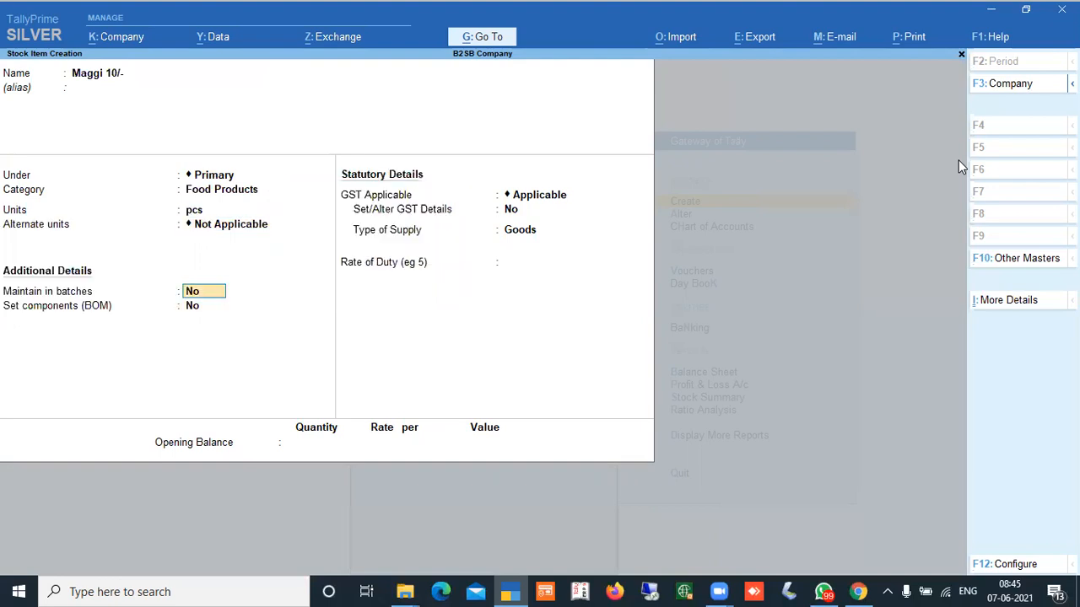
- Maintain Maggi 10/- in batches with manufacturing date tracking and expiry dates, and save the stock item
key(y)
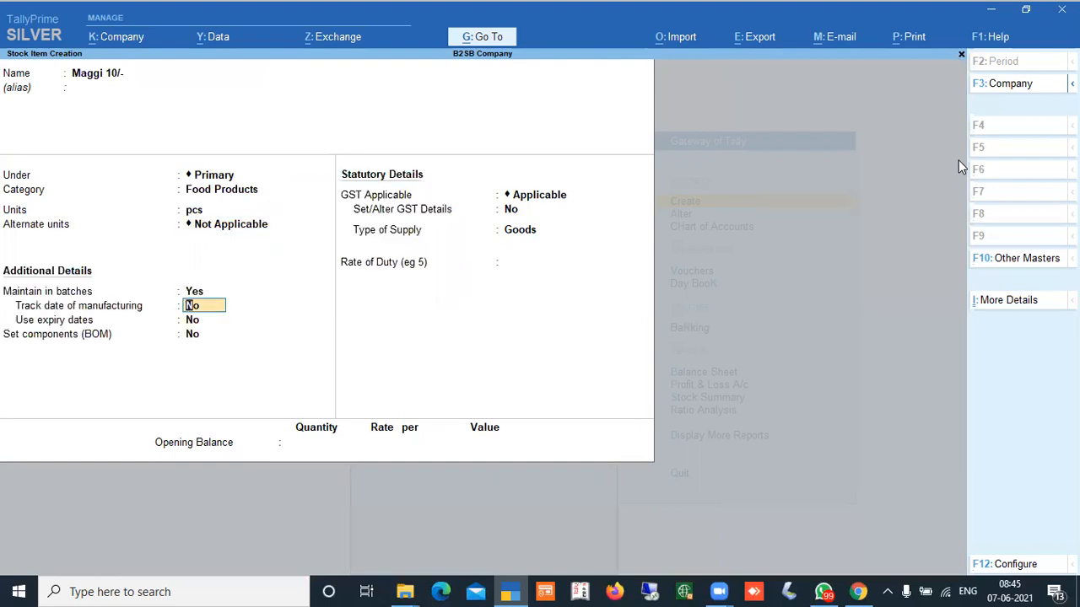
key(y)
key(y)
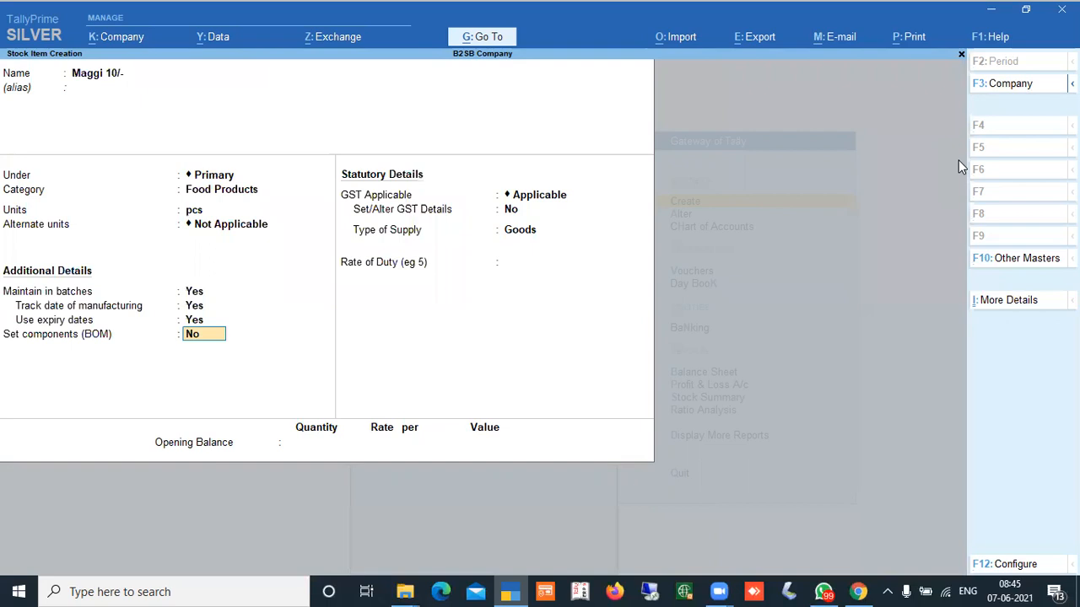
key(ctrl+a)
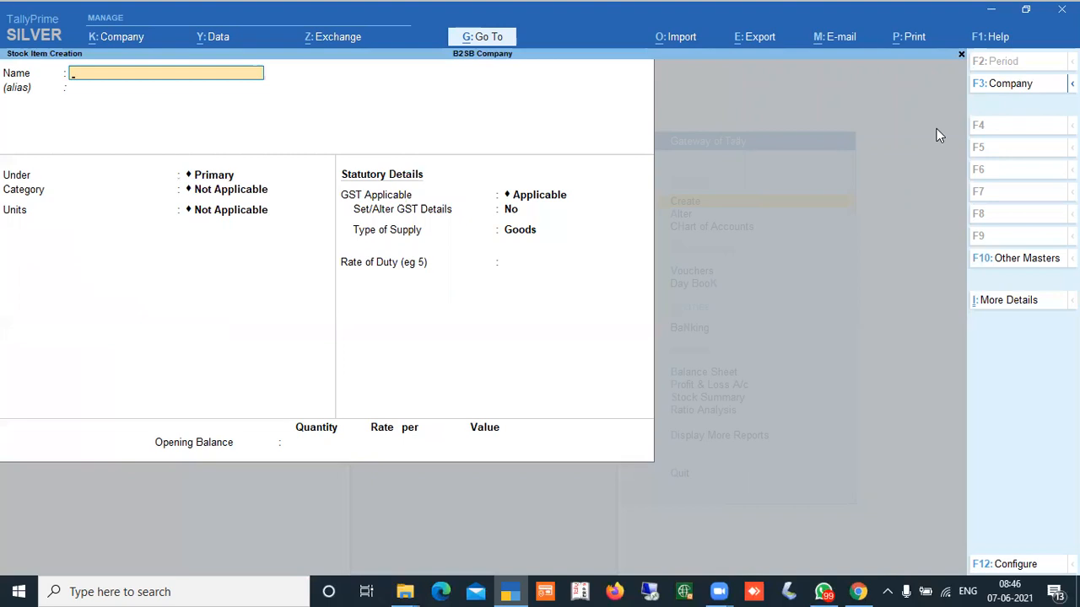
- Name the next stock item Rat Kill 50 Gms and keep it under Primary with no category
text(Rat Kill 50 Gms)
key(Return)
key(Return)
key(Return)
key(Down)
key(Up)
key(Return)
- Set the units of Rat Kill 50 Gms to pcs, with alternate units not applicable
key(Down)
key(Down)
key(Down)
key(Down)
key(Down)
key(Return)
key(Return)
- Maintain Rat Kill 50 Gms in batches with manufacturing date tracking and expiry dates
key(y)
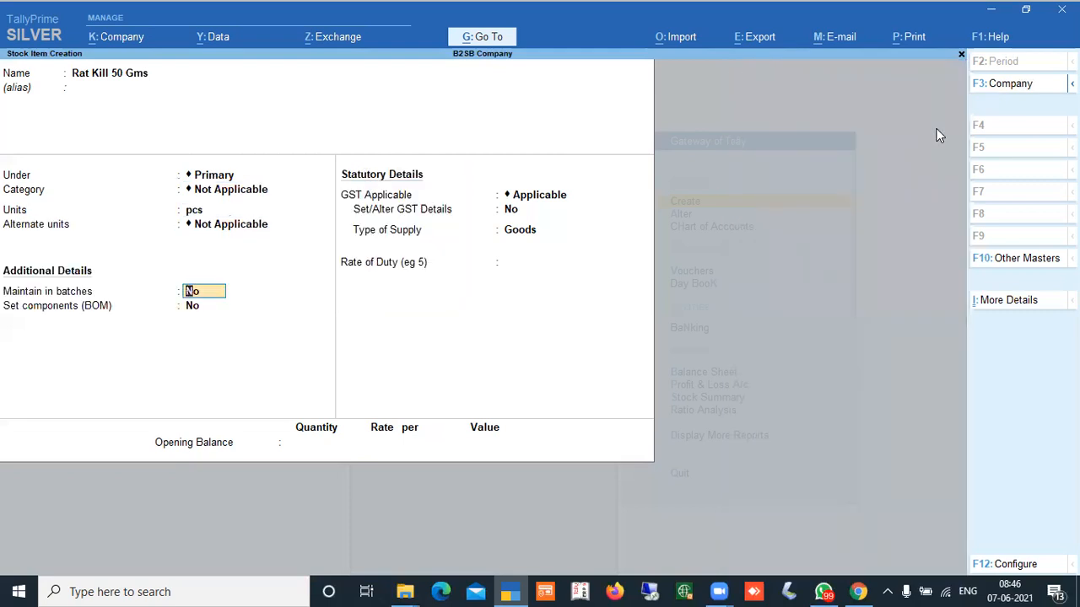
key(Return)
key(y)
key(Return)
key(y)
key(Return)
- Accept the remaining details of Rat Kill 50 Gms, save the item and leave stock item creation
key(Return)
key(Return)
key(Return)
key(Return)
key(BackSpace)
key(BackSpace)
key(Return)
key(Return)
key(Return)
key(Return)
key(y)
key(Escape)
key(y)
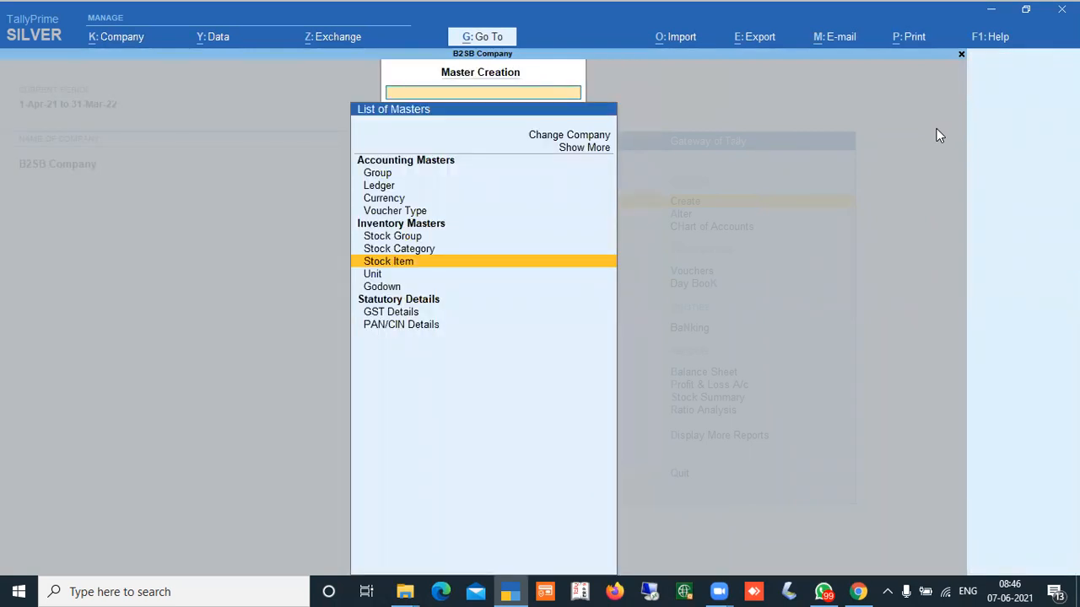
- Leave master creation and open the list of existing stock items for alteration
key(Escape)
key(Down)
key(Return)
key(Down)
key(Down)
key(Down)
key(Down)
key(Down)
key(Down)
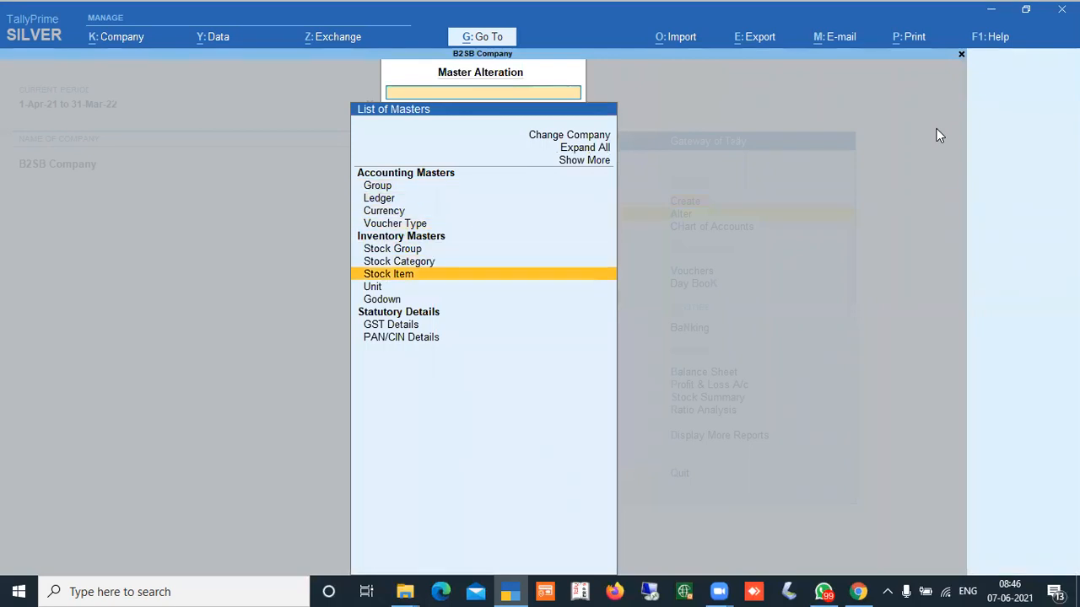
key(Return)
- Open the stock item Sony Car Stereo for alteration
key(Down)
key(Down)
key(Down)
key(Down)
key(Down)
key(Down)
key(Down)
key(Down)
key(Down)
key(Down)
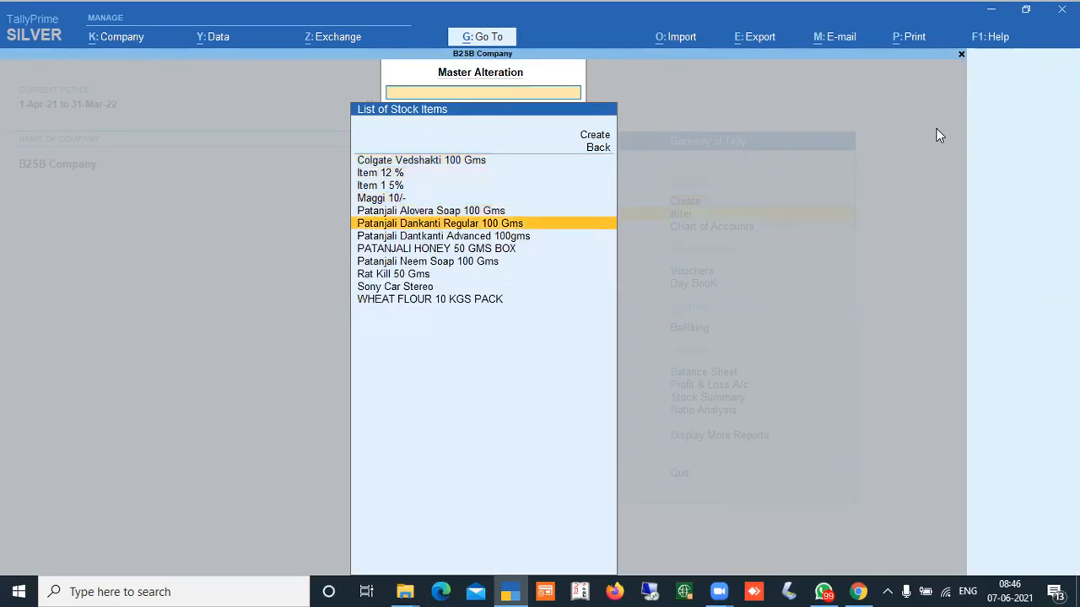
key(Return)
- Enable manufacturing date tracking and expiry dates for Sony Car Stereo, then save the item and leave the stock item list
key(Return)
key(Return)
key(Return)
key(Return)
key(Return)
key(Return)
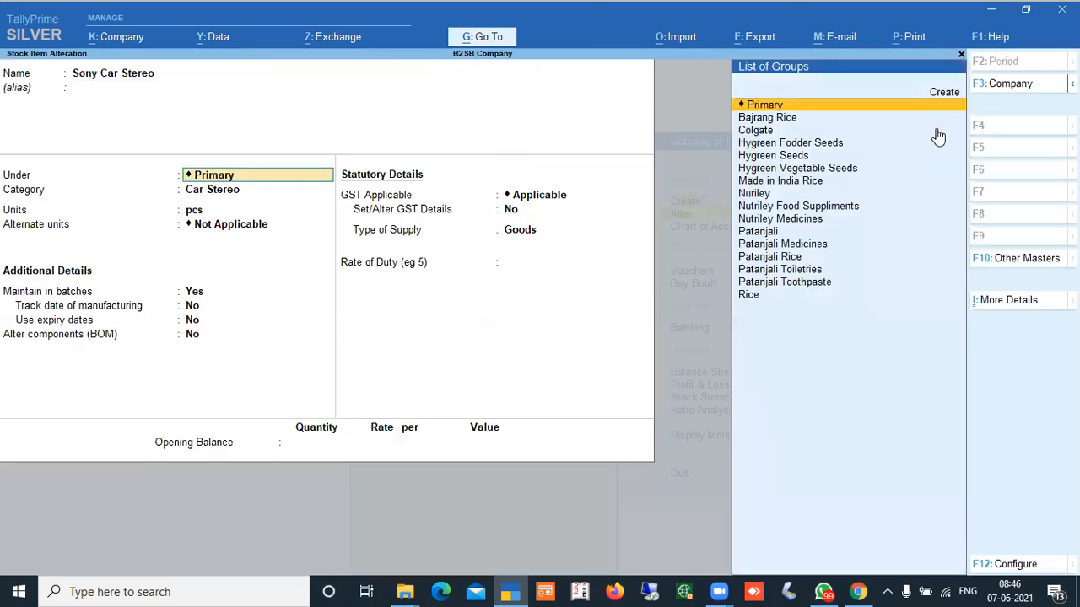
text(y)
key(Return)
text(y)
key(Return)
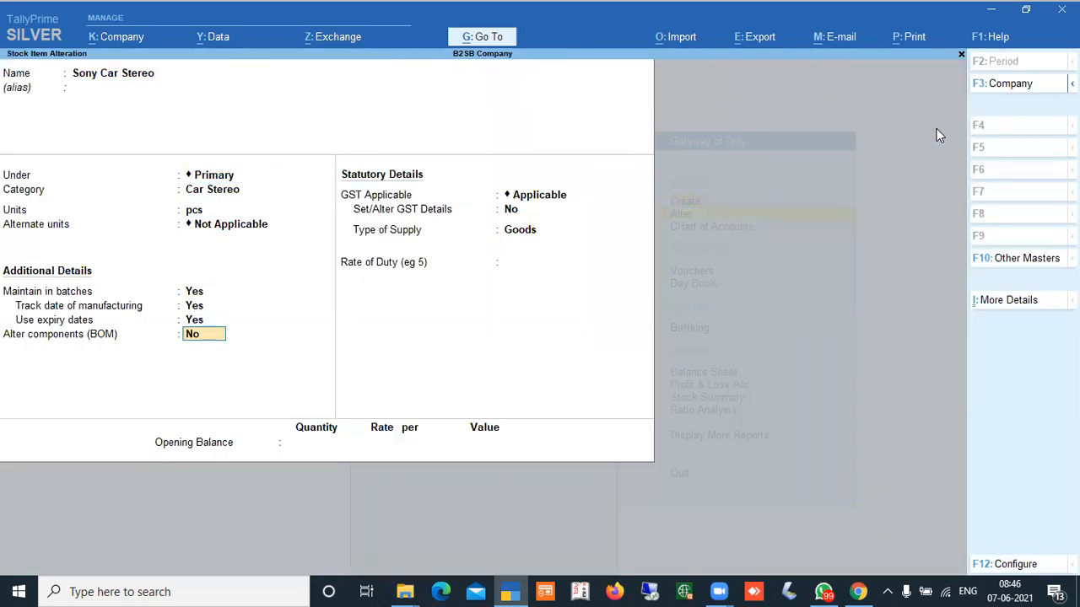
key(ctrl+a)
key(Escape)
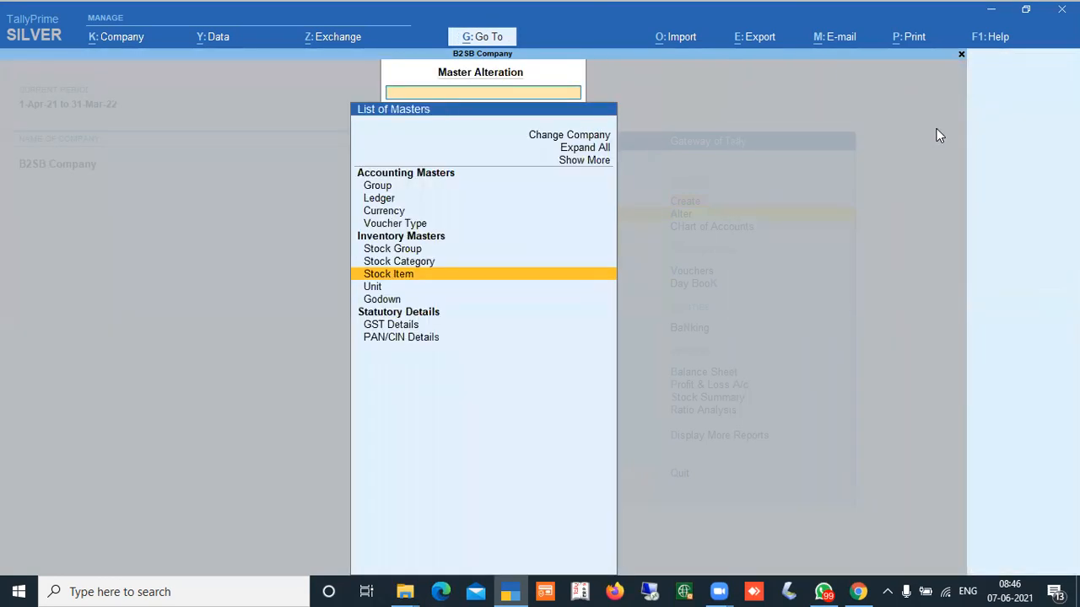
- Start a purchase voucher with supplier invoice number 145689 and keep 31-May-21 as the invoice date
key(Escape)
key(Up)
key(ctrl+F7)
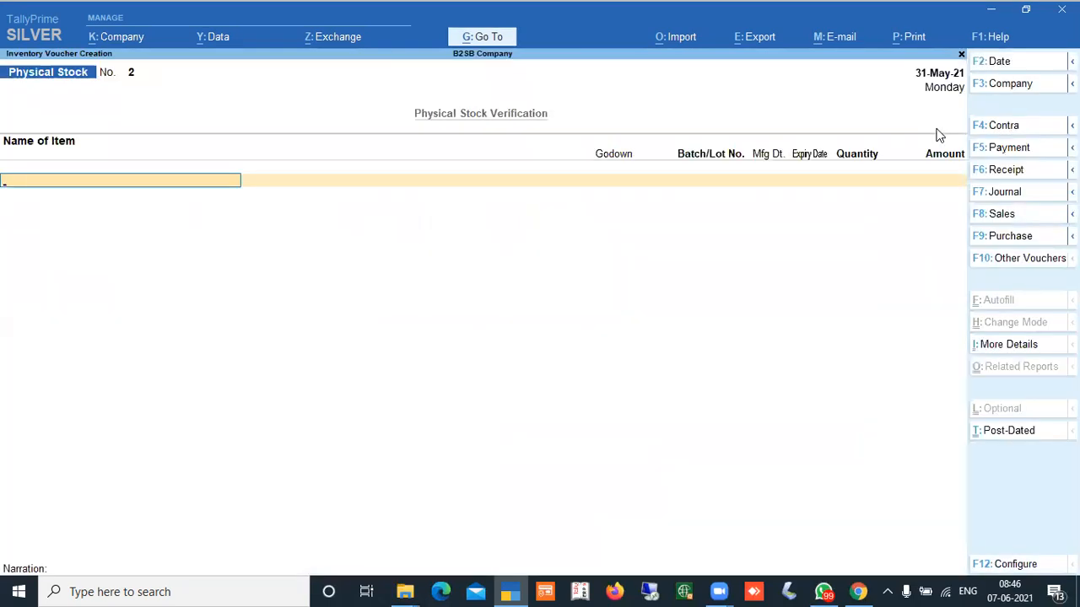
click(1008, 237)
key(BackSpace)
text(145689)
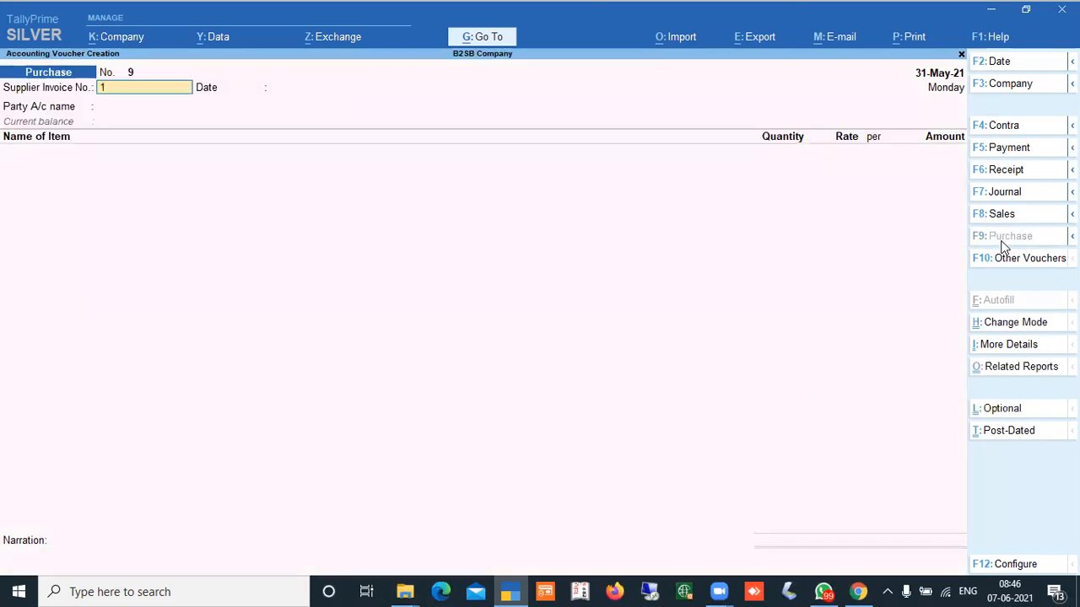
key(Return)
key(Return)
key(Return)
key(Escape)
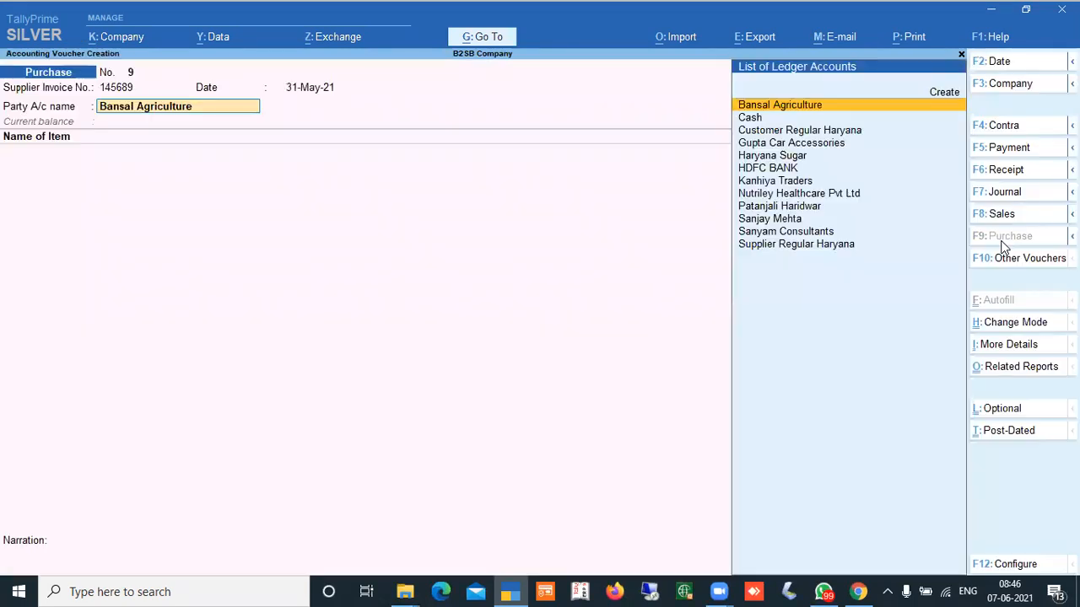
- Set the purchase voucher's party account to Supplier Regular Haryana
key(Down)
key(Down)
key(Down)
key(Down)
key(Down)
key(Down)
key(Down)
key(Down)
key(Down)
key(Down)
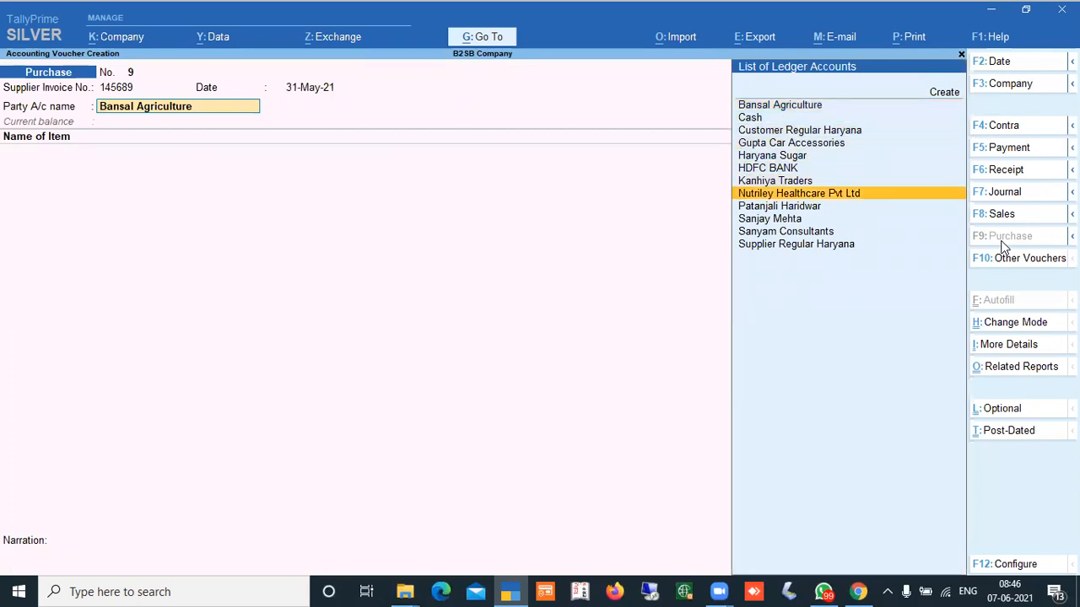
key(Down)
key(Return)
- Accept the supplier details of the purchase without changes and go on to item entry
key(Return)
key(Return)
key(Return)
key(Return)
key(ctrl+a)
key(Return)
key(Return)
key(ctrl+a)
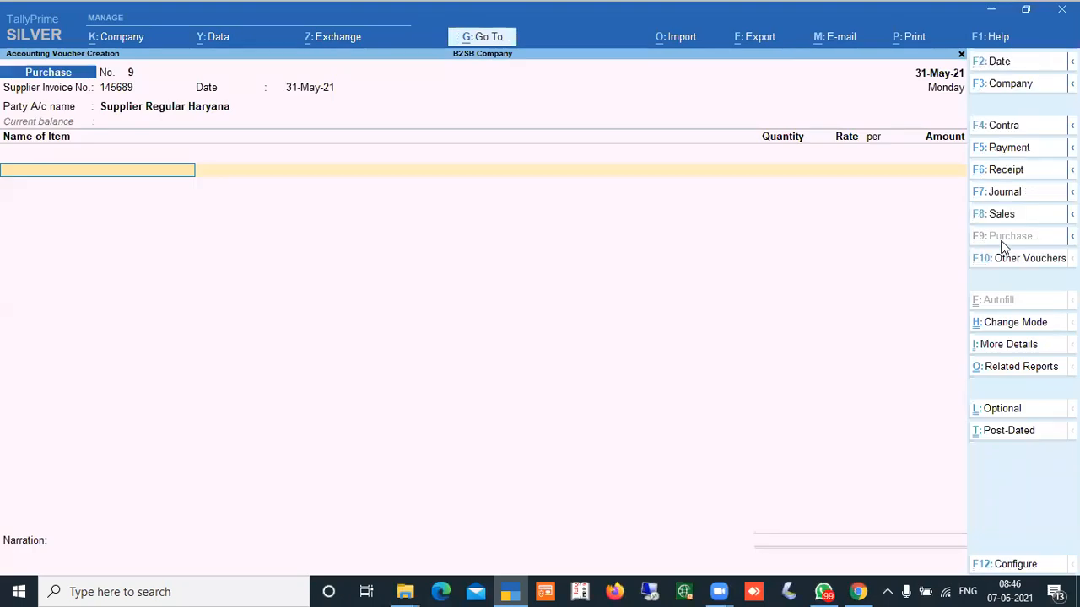
- Add Sony Car Stereo to the purchase without a description, with tracking number Not Applicable
key(Down)
key(Down)
key(Down)
key(Down)
key(Down)
key(Down)
key(Down)
key(Down)
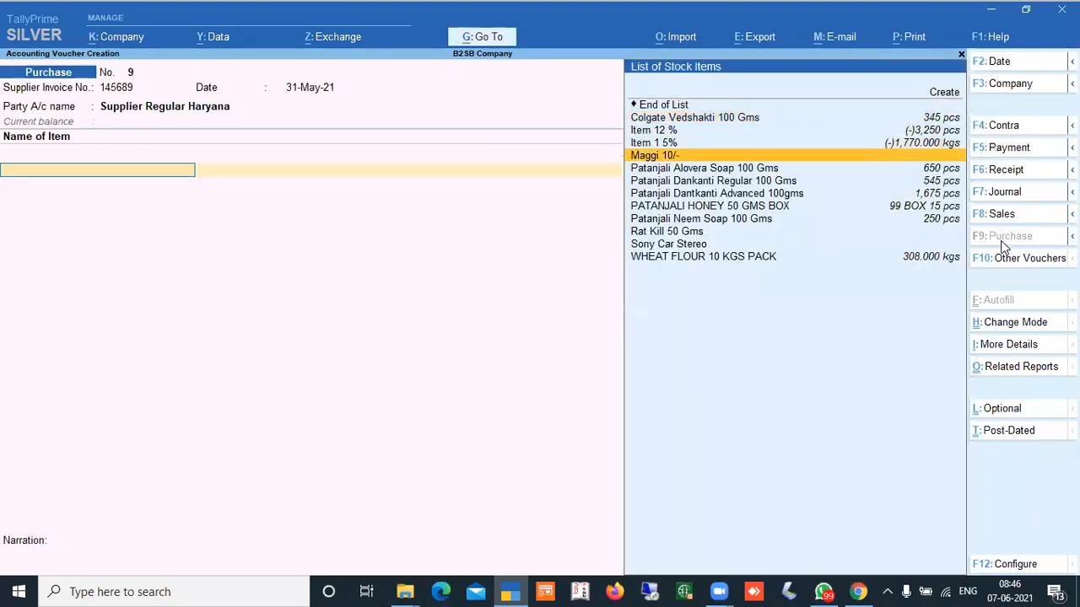
key(Down)
key(Down)
key(Down)
key(Down)
key(Return)
key(Return)
key(Return)
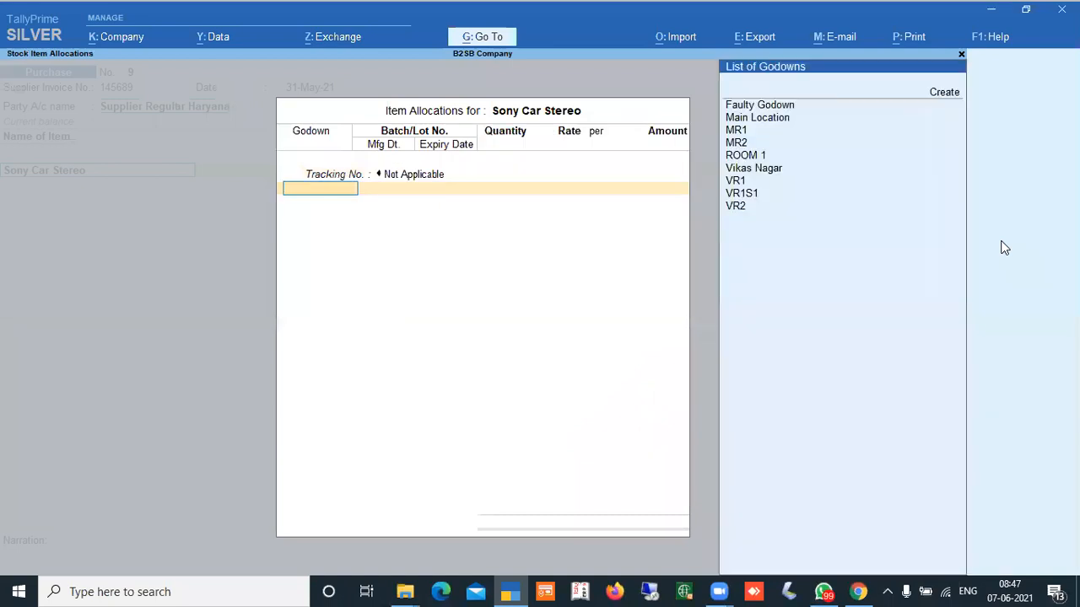
- Allocate 1 pcs of Sony Car Stereo to Main Location under the new batch number ASDF456897
key(Down)
key(Down)
key(Return)
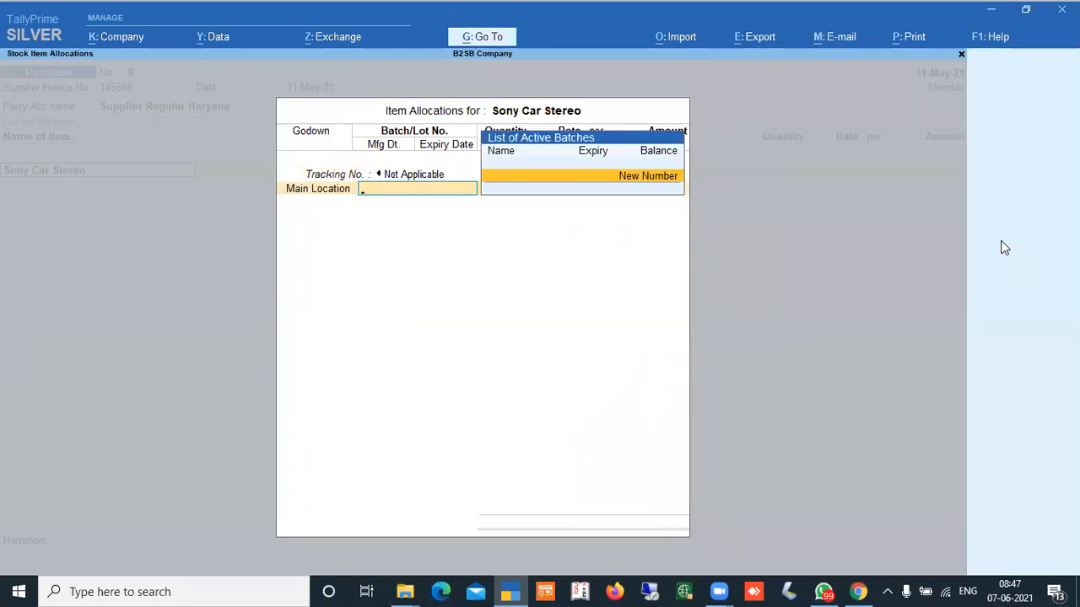
key(Return)
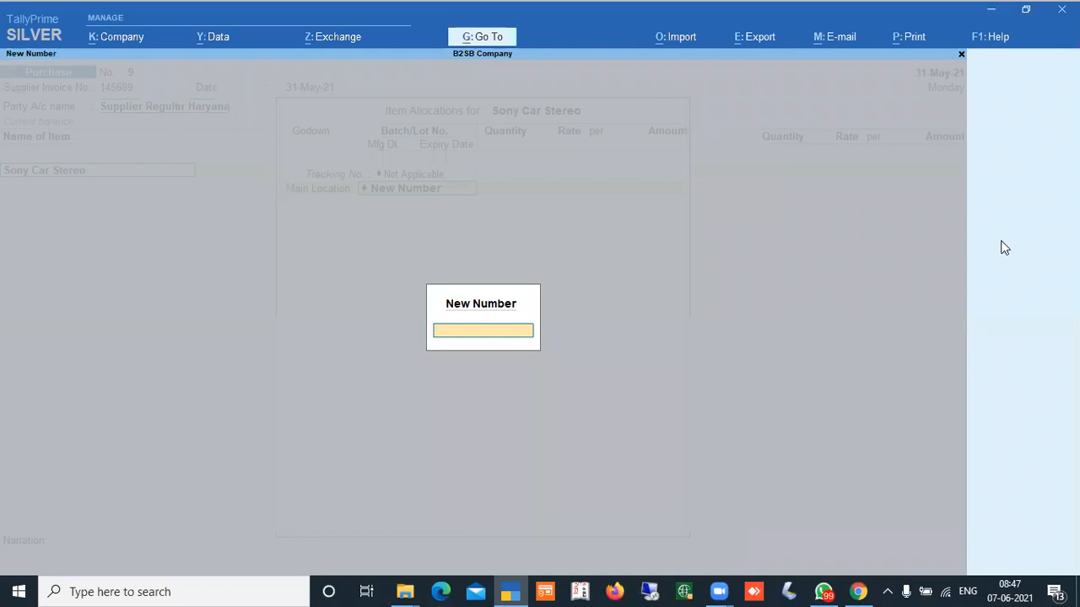
text(ASDF456897)
key(Return)
key(Return)
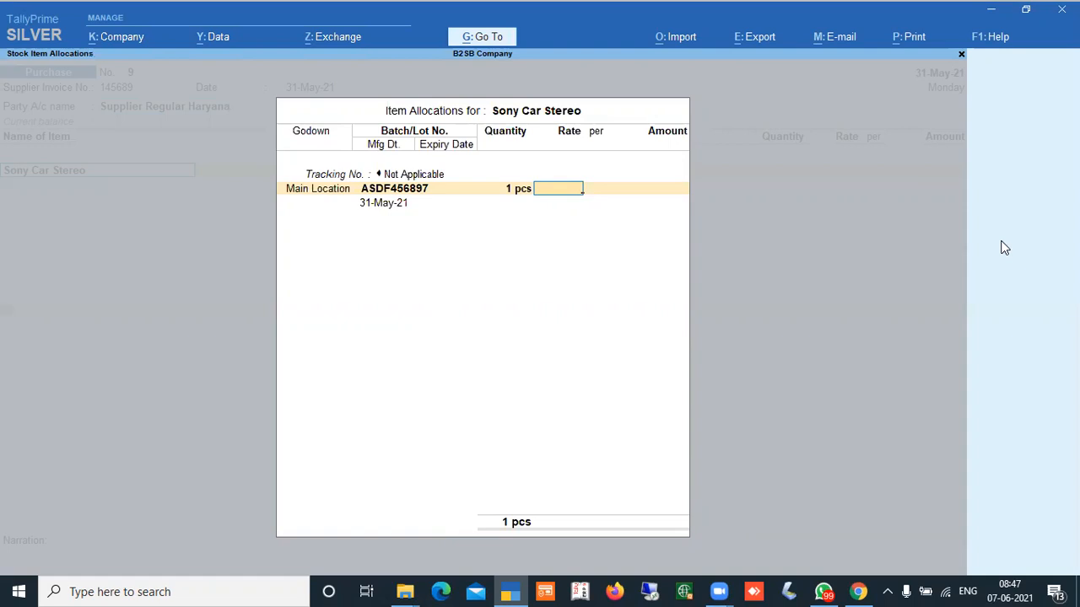
- Set the stereo's rate to 5,500 per pcs, keep manufacturing date 31-May-21 and set the expiry date to 30.4.2022
text(5500)
key(Return)
key(Return)
key(Return)
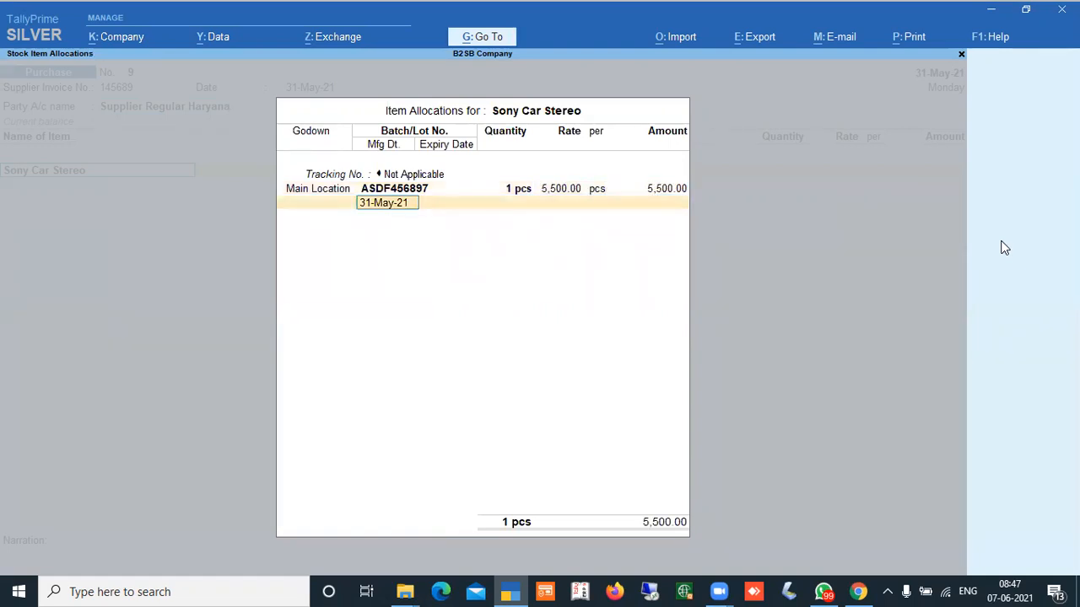
key(Return)
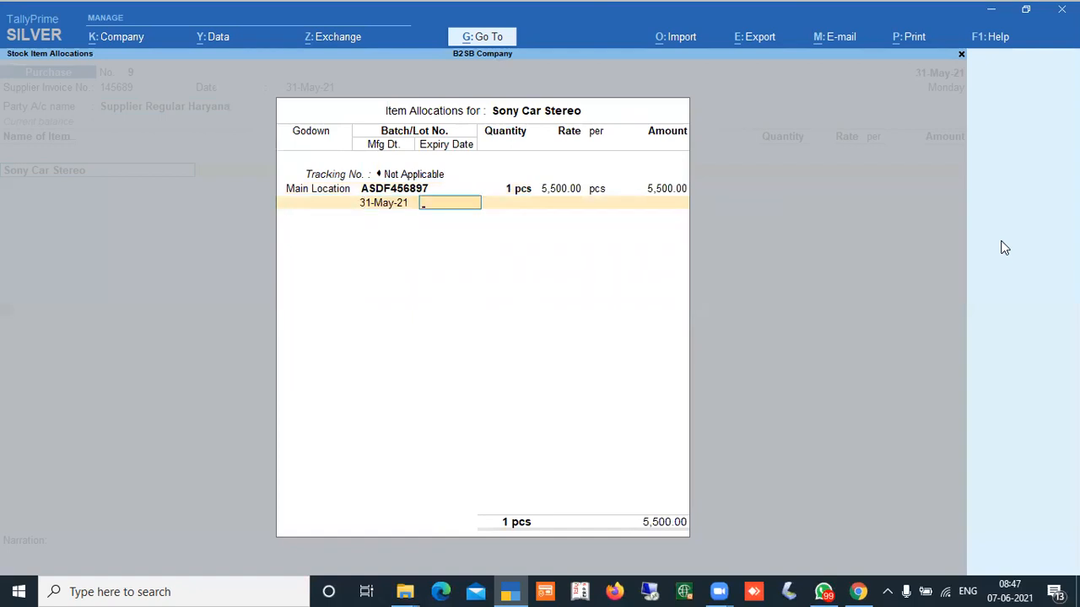
text(30.4.2022)
key(Return)
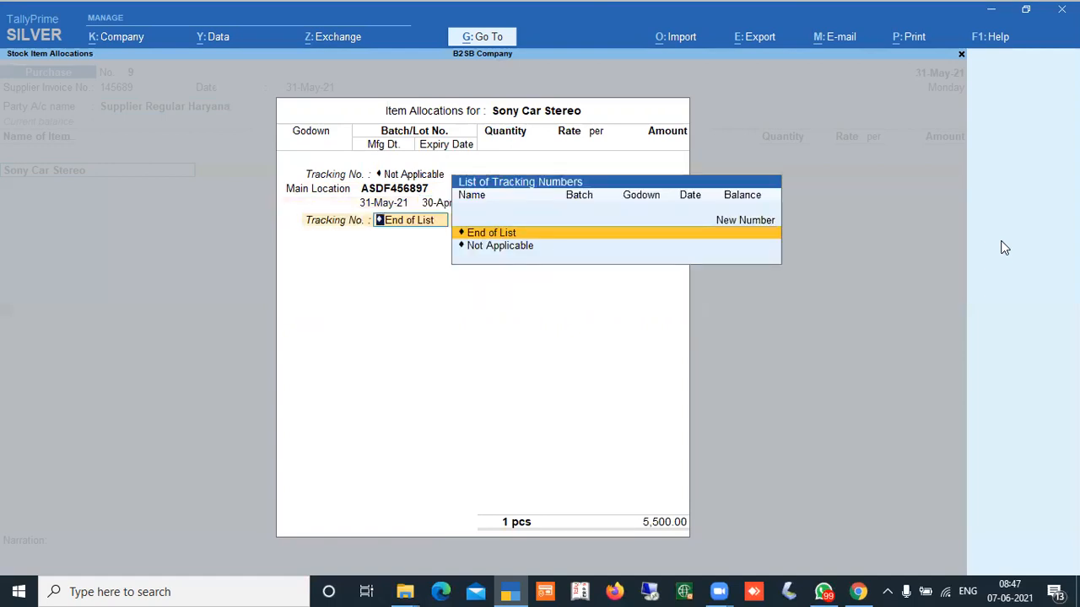
- End the Sony Car Stereo allocation and book its 5,500.00 to Purchase A/c
key(Return)
key(Return)
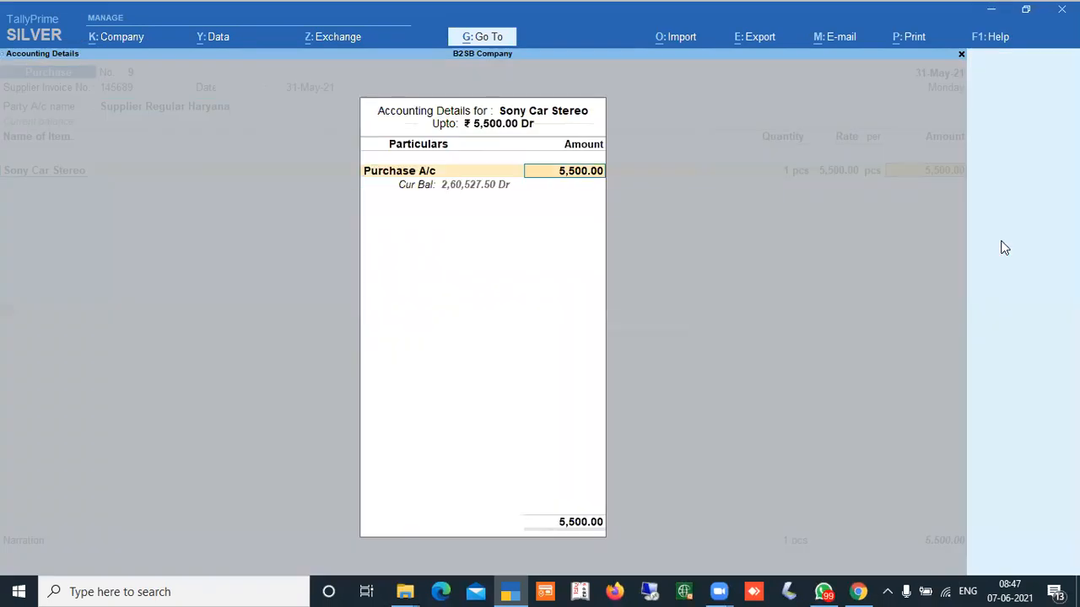
key(Return)
key(BackSpace)
key(Return)
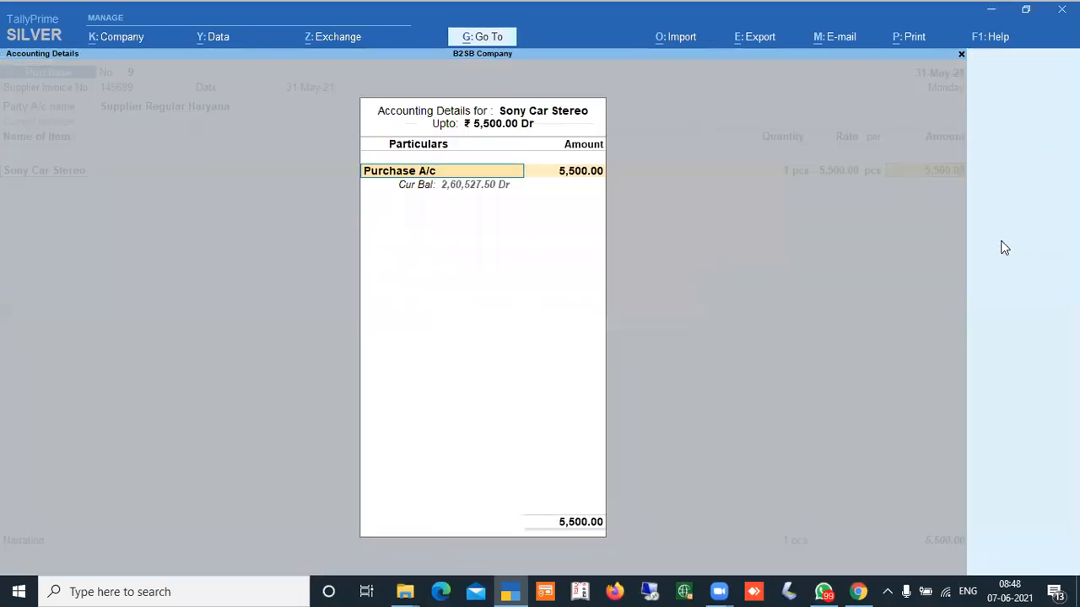
key(Return)
- Add Rat Kill 50 Gms to the purchase and allocate it to Main Location under the new batch number A23456
text(RAT KILL)
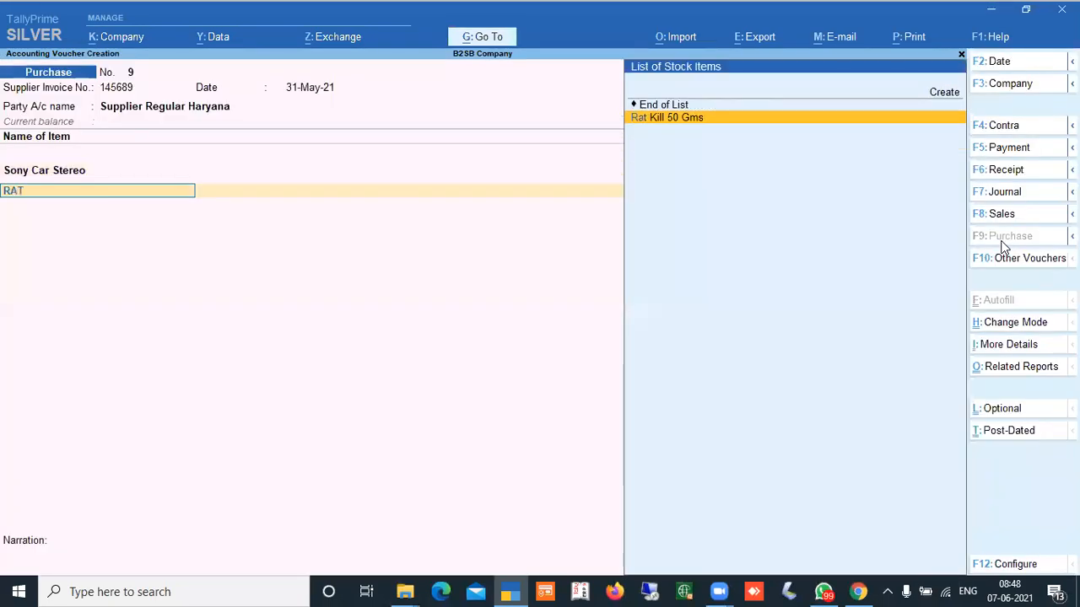
key(Return)
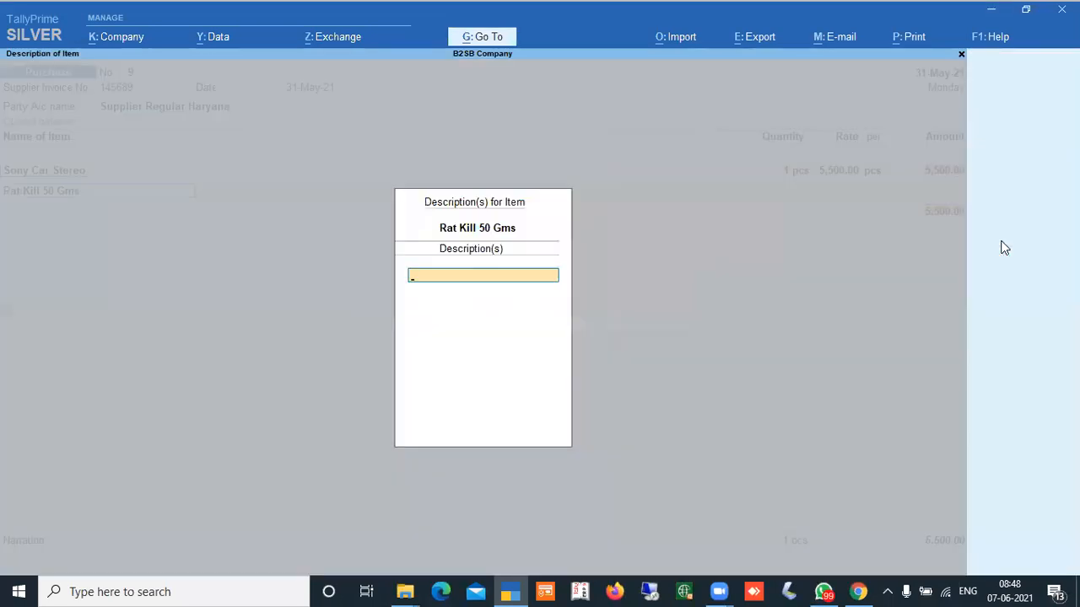
key(Return)
key(Return)
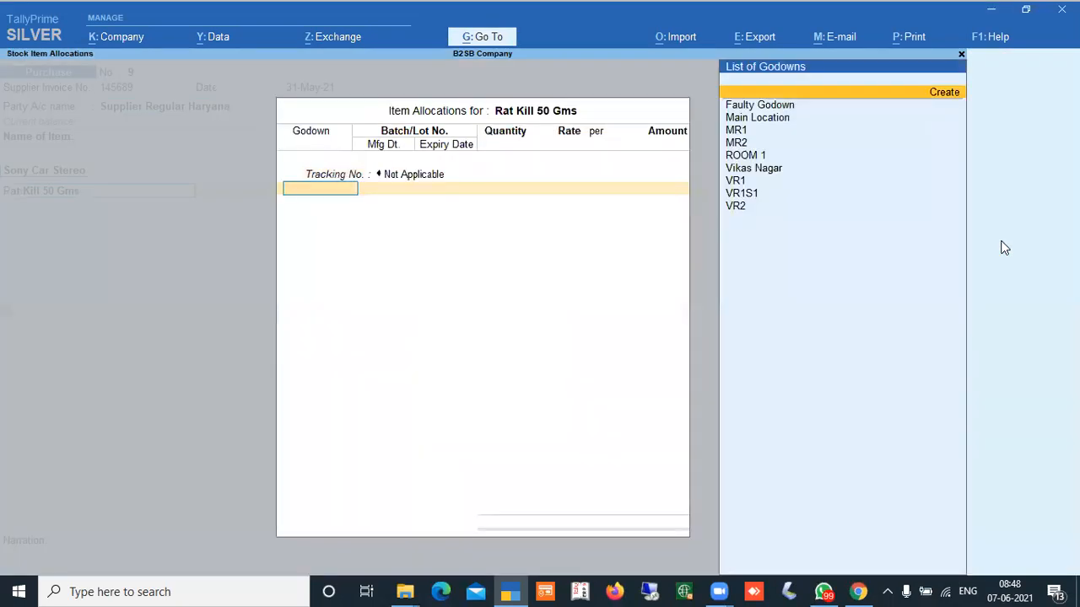
key(Return)
key(Return)
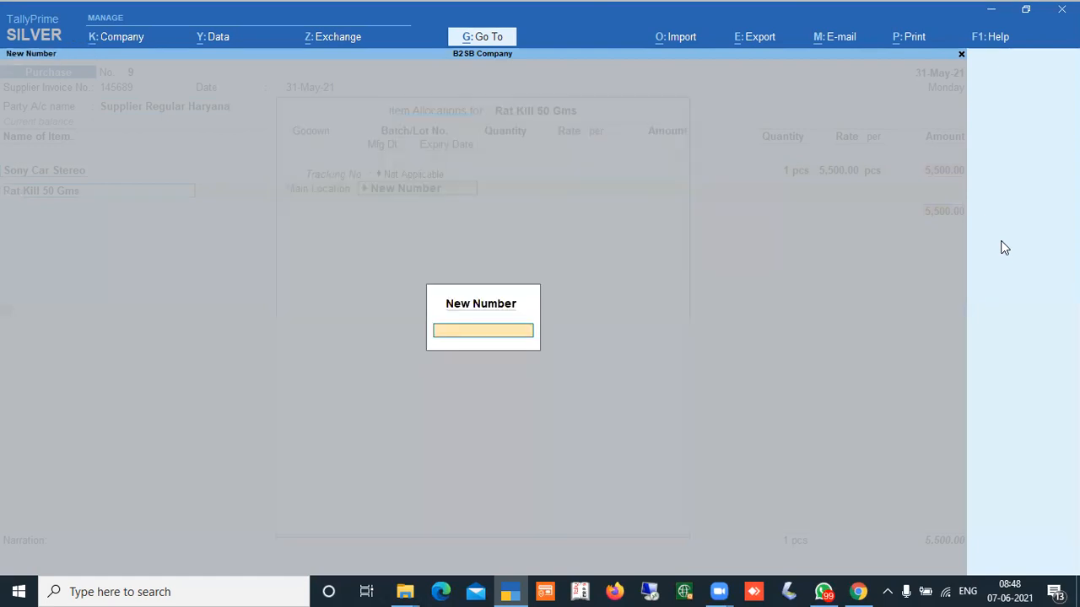
text(A23456)
key(Return)
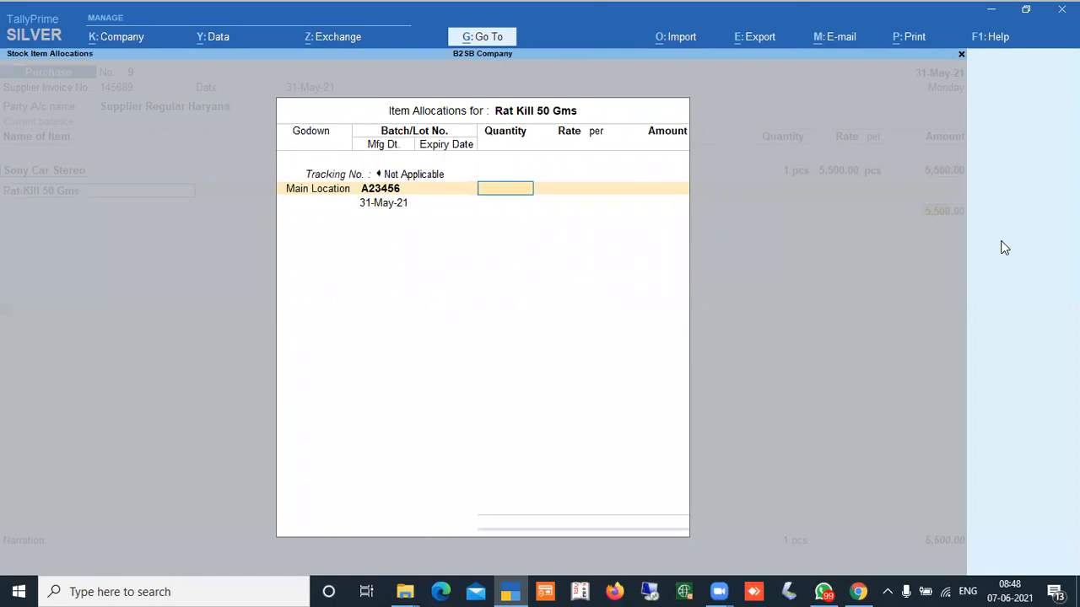
- Enter a quantity of 100 pcs at a rate of 25 per pcs for the Rat Kill batch
text(100)
key(Return)
text(25)
key(Return)
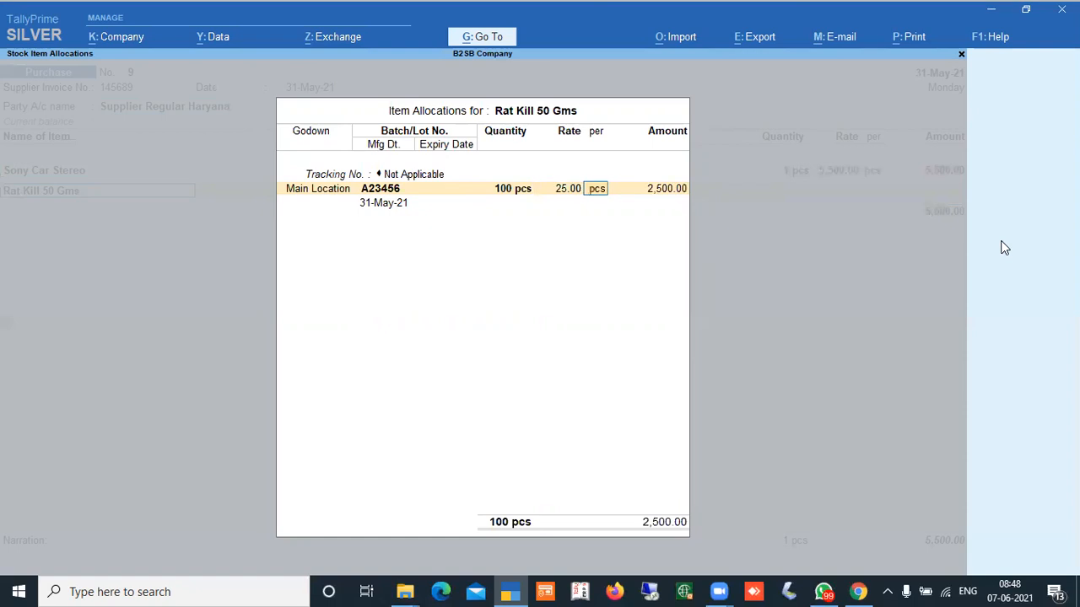
key(Return)
key(Return)
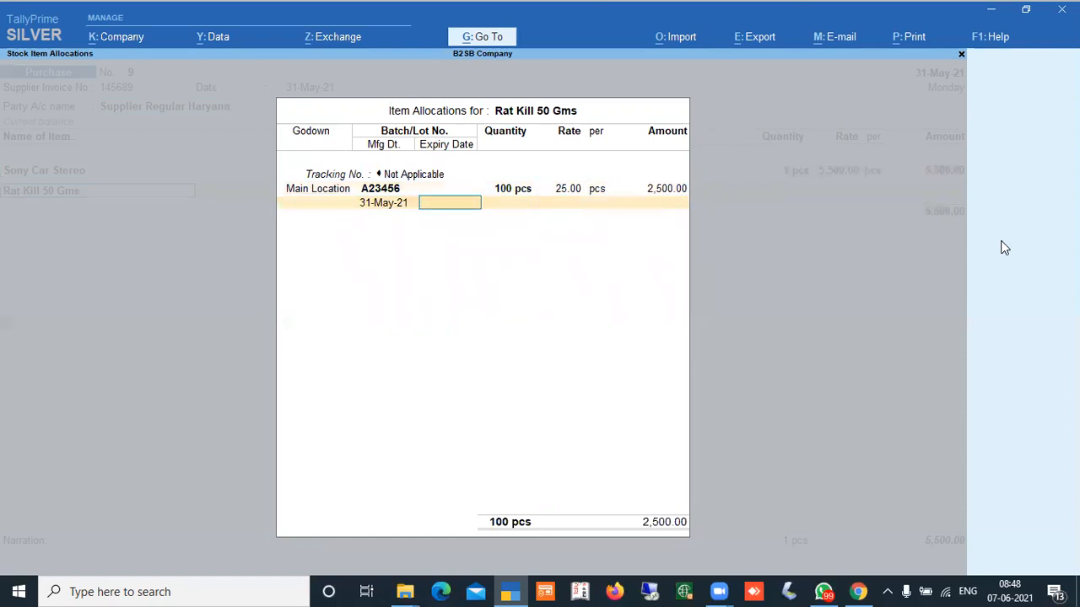
- Set the Rat Kill batch's manufacturing date to Jan-2021 and its expiry to Dec 21
key(BackSpace)
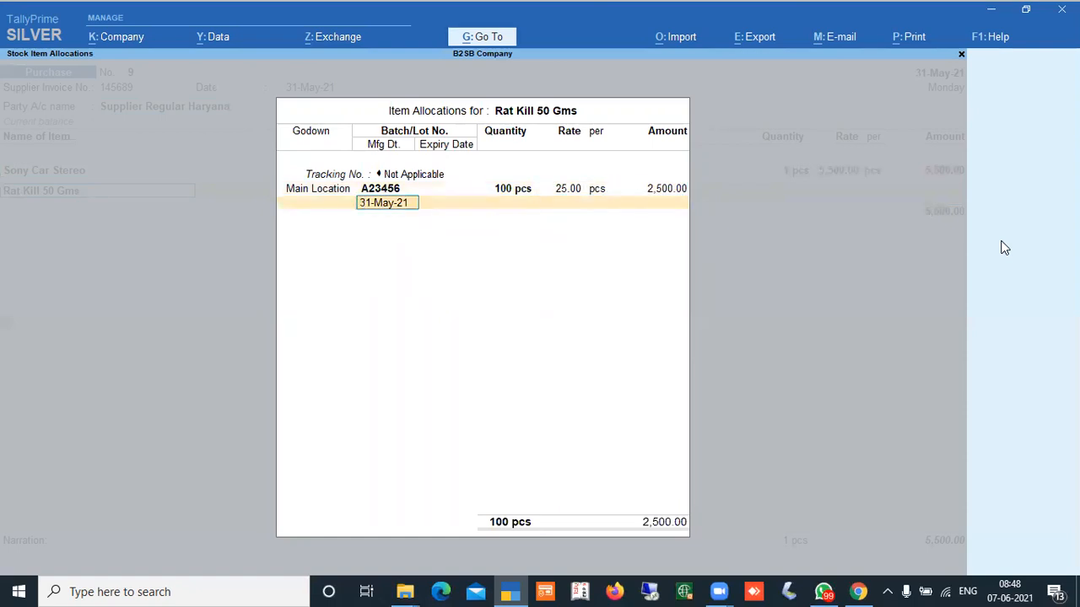
text(1.1.2021)
key(Return)
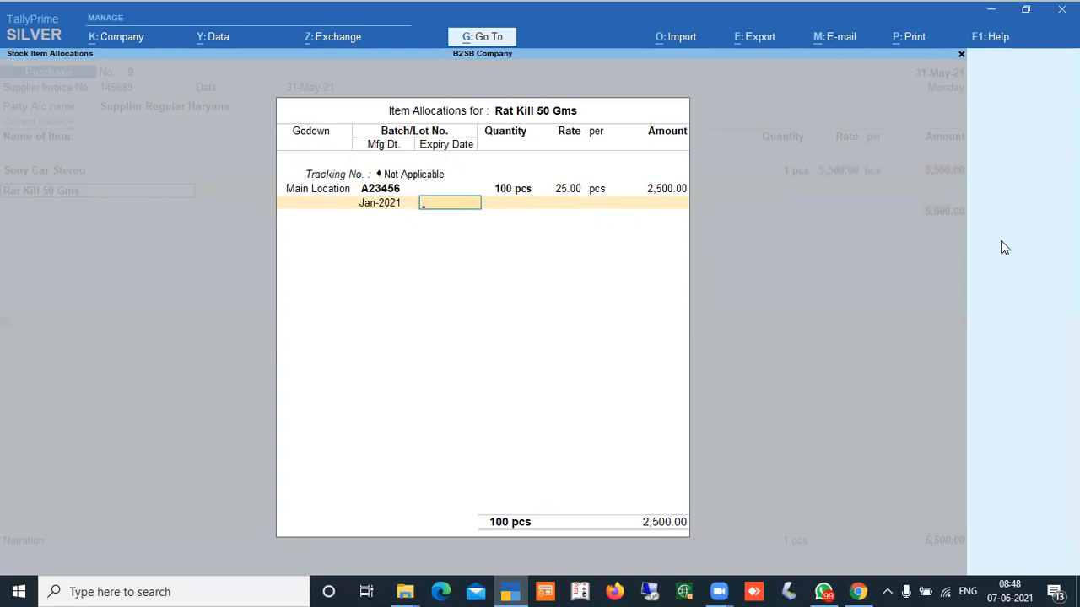
text(DEC 21)
key(Return)
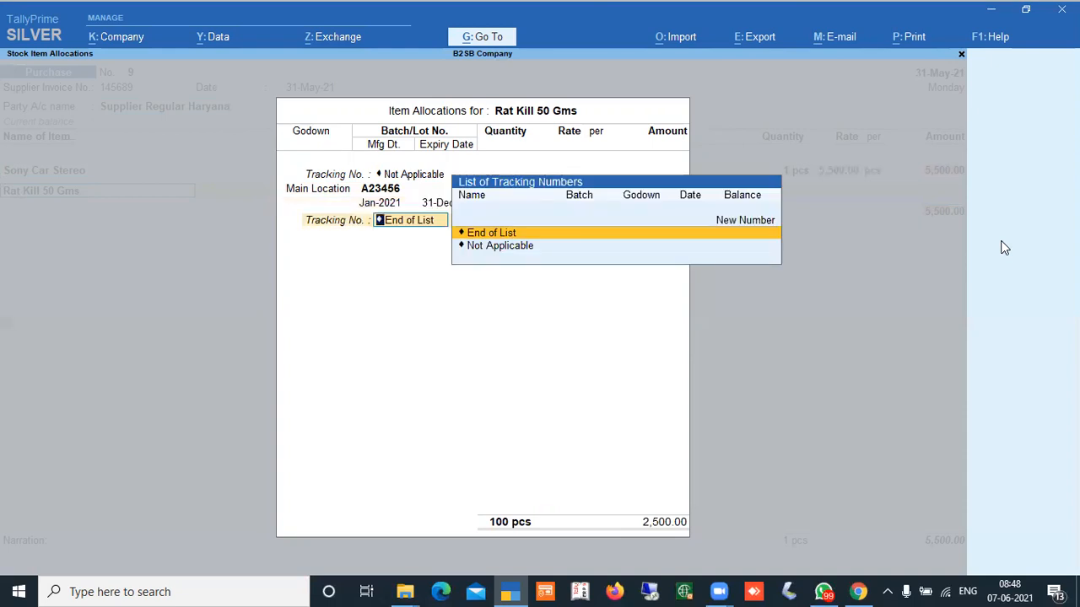
- End the Rat Kill 50 Gms allocation and accept its accounting details
key(Return)
key(Return)
key(Return)
key(Return)
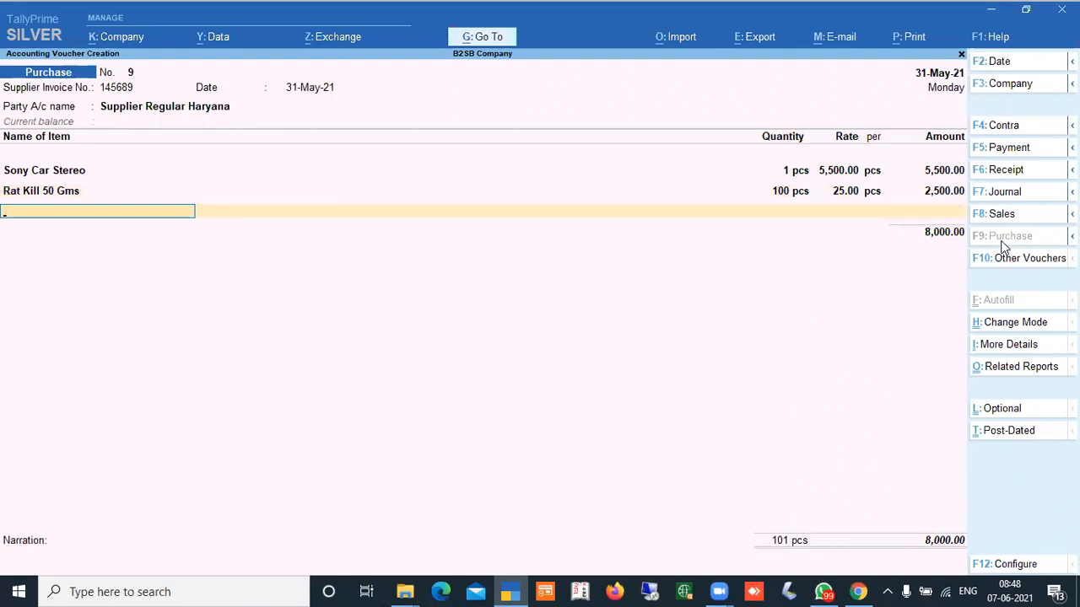
- Add Maggi 10/- to the purchase without a description, with tracking number Not Applicable
key(space)
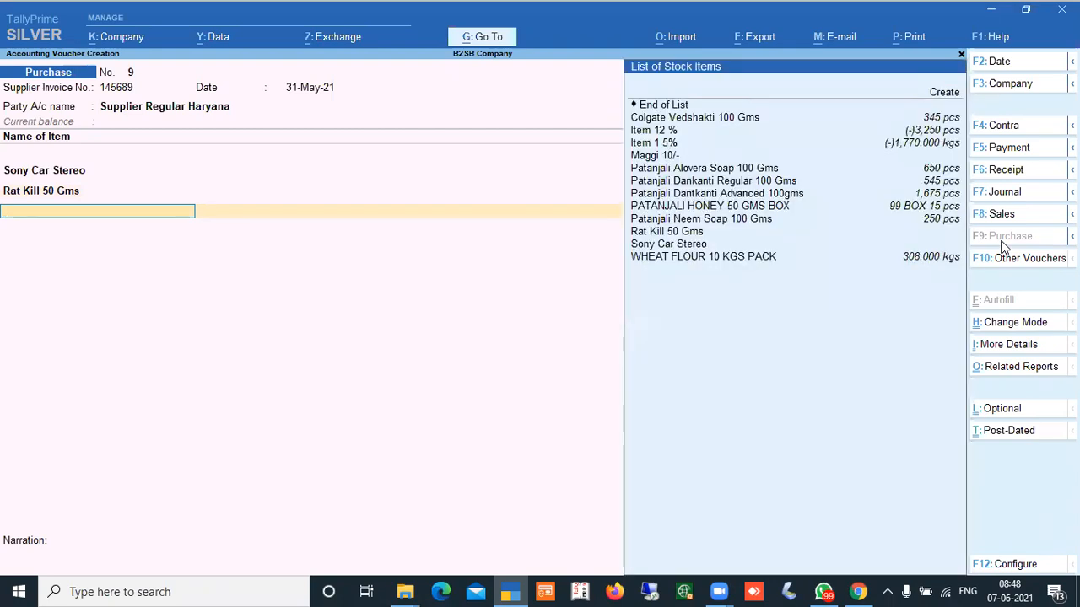
key(Down)
key(Down)
key(Down)
key(Down)
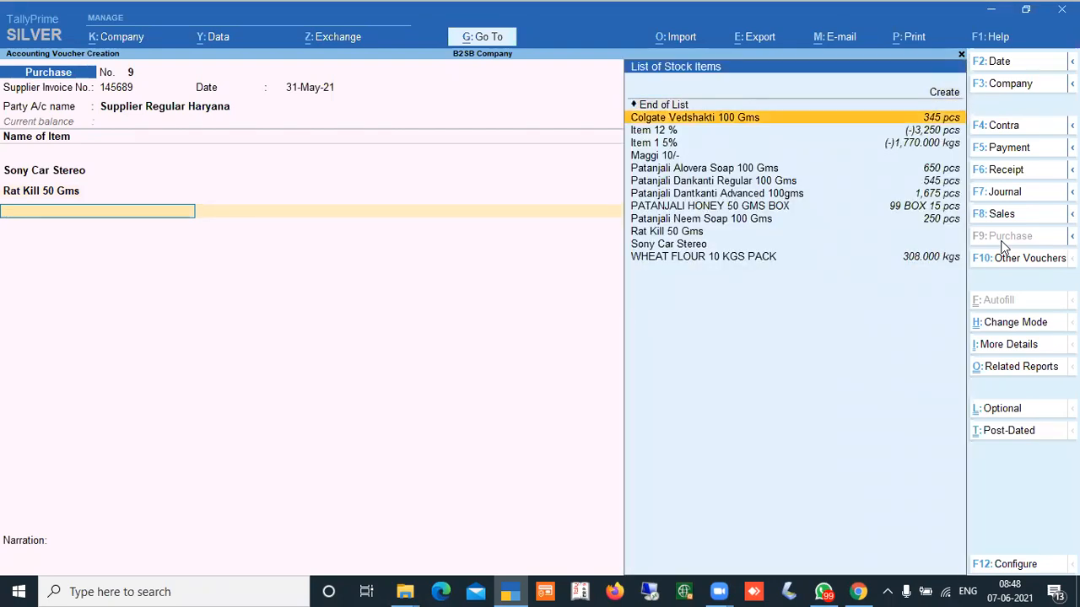
key(Return)
key(Return)
key(Return)
- Allocate Maggi 10/- to Main Location under the new batch number ASJGHAGDJHGSDJ
key(BackSpace)
key(Down)
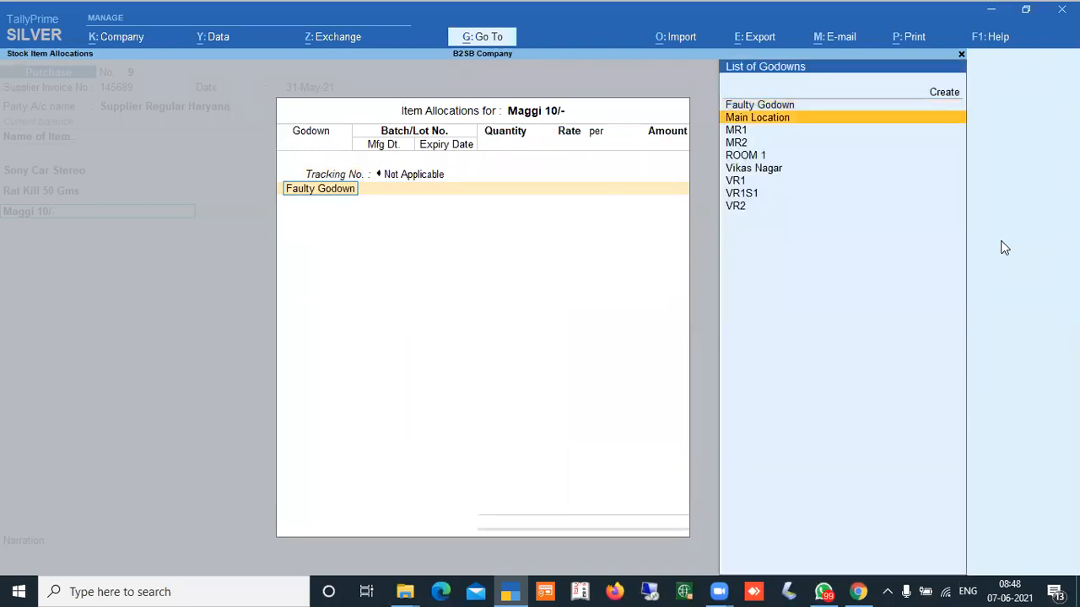
key(Return)
key(Return)
text(ASJGHAGDJHGSDJ)
key(Return)
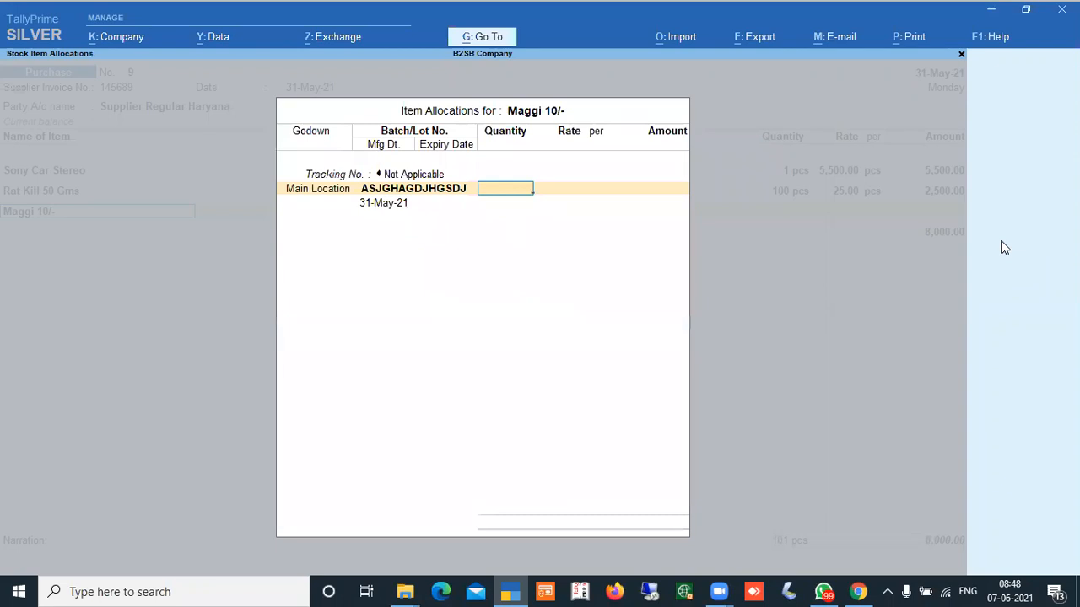
- Enter a quantity of 150 pcs at a rate of 11.00 per pcs for the Maggi 10/- batch
text(150)
key(Return)
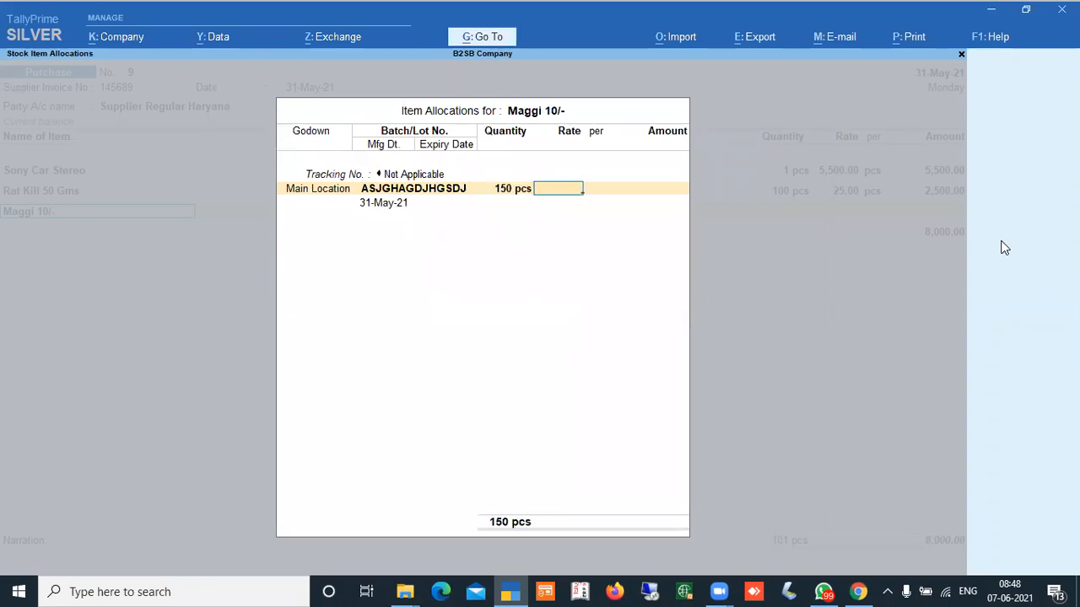
text(11)
key(Return)
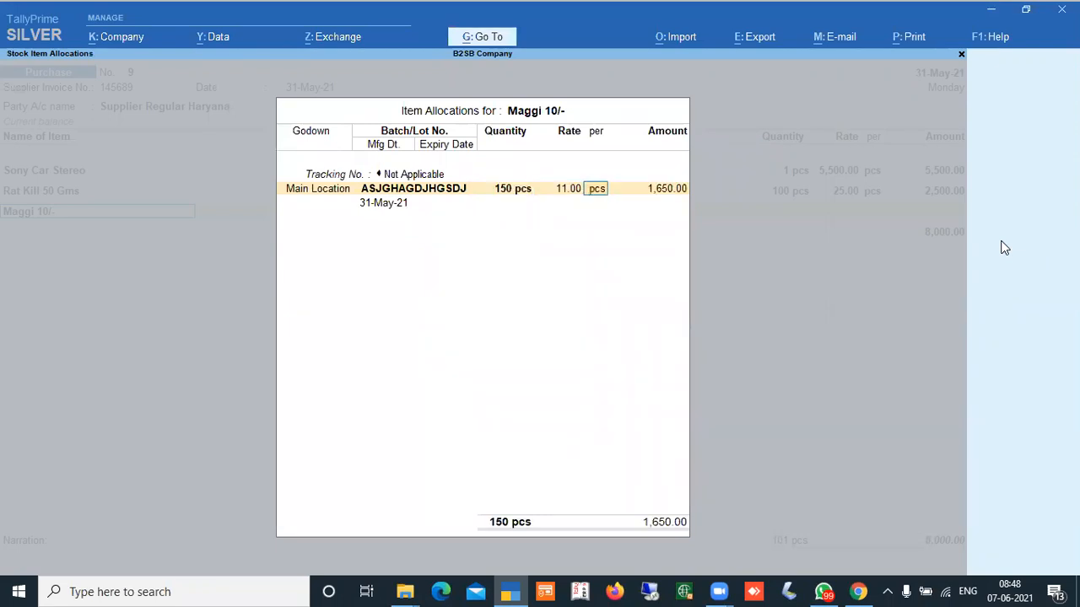
key(Return)
key(Return)
- Set the Maggi 10/- batch's manufacturing date to Feb-2021 and its expiry date to 31.1.2022
text(1)
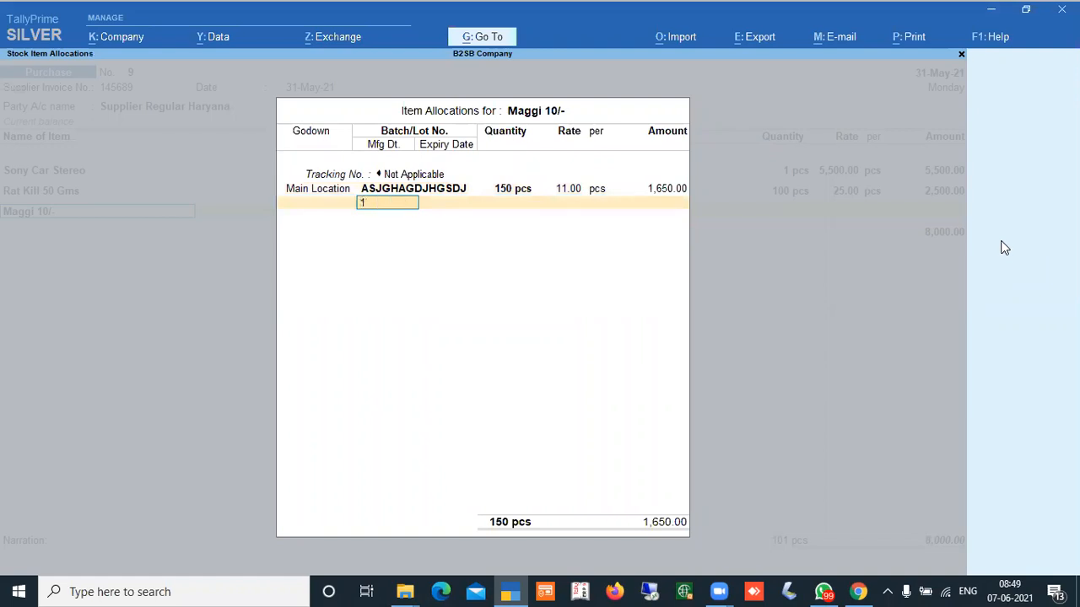
text(2)
key(Return)
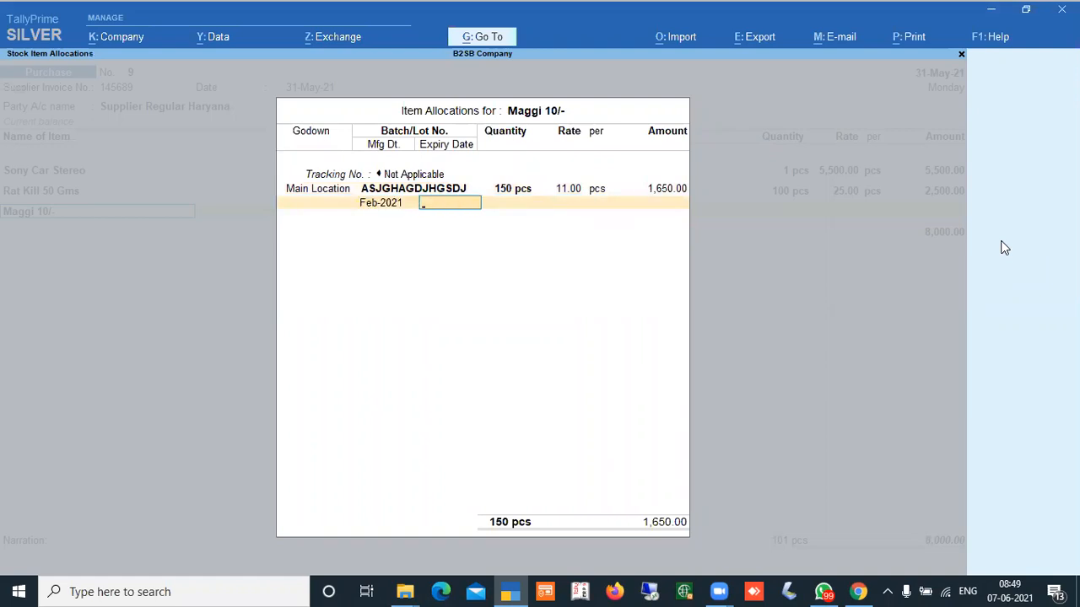
text(31.1.2022)
key(Return)
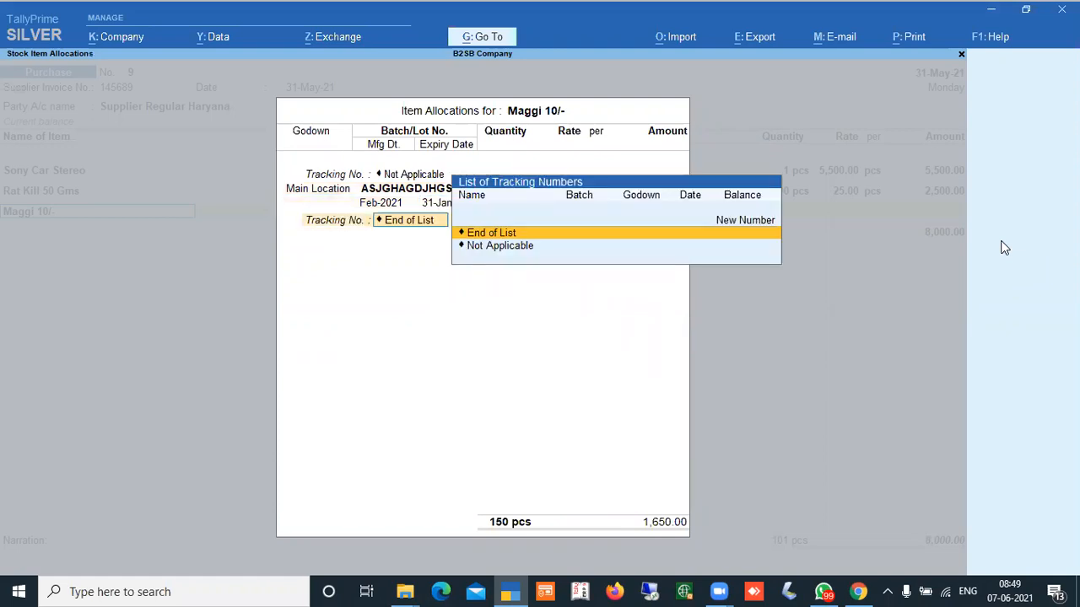
- End the Maggi 10/- allocation, accept the accounting and bill-wise details with New Ref 145689, and save the purchase voucher
key(Return)
key(Return)
key(Return)
key(Return)
key(Return)
key(Return)
key(Return)
key(Return)
key(Return)
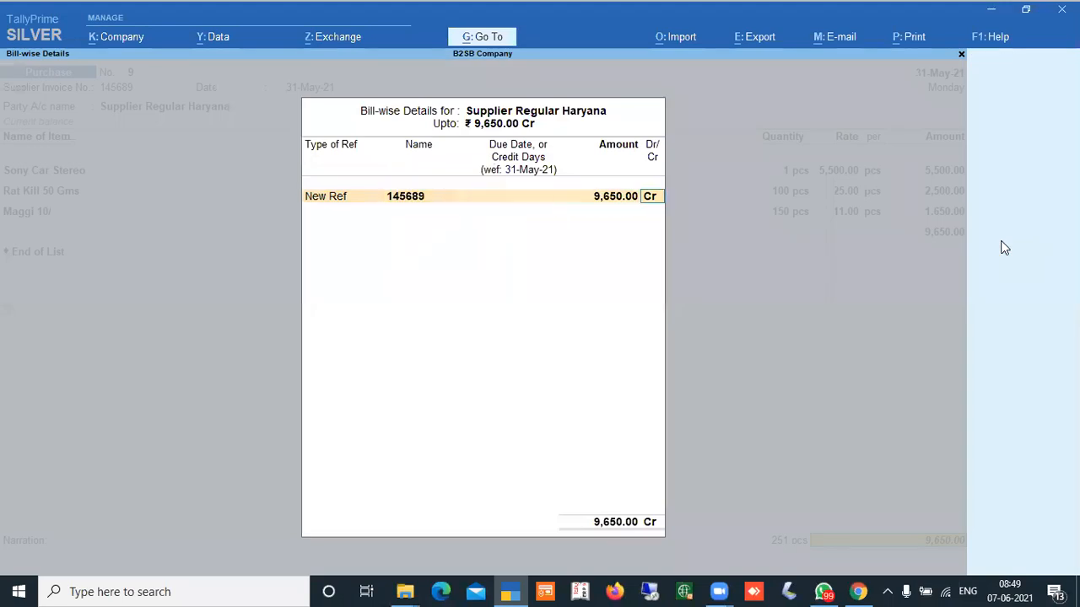
key(Return)
key(Return)
key(Return)
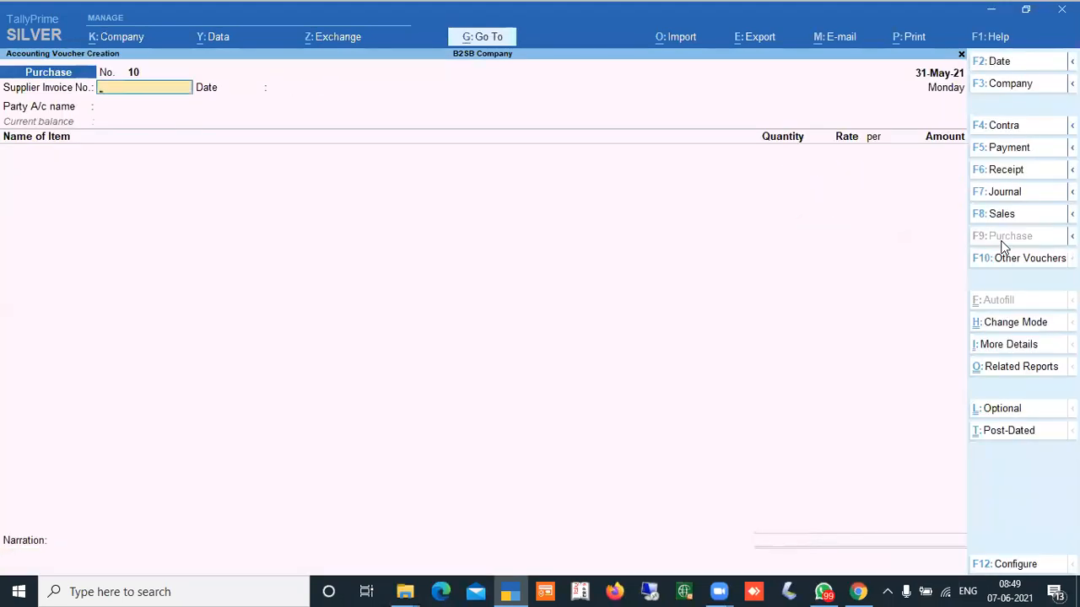
- Leave voucher entry, bring up the Stock Summary and expand Maggi 10/- into its batch details
key(Escape)
key(s)
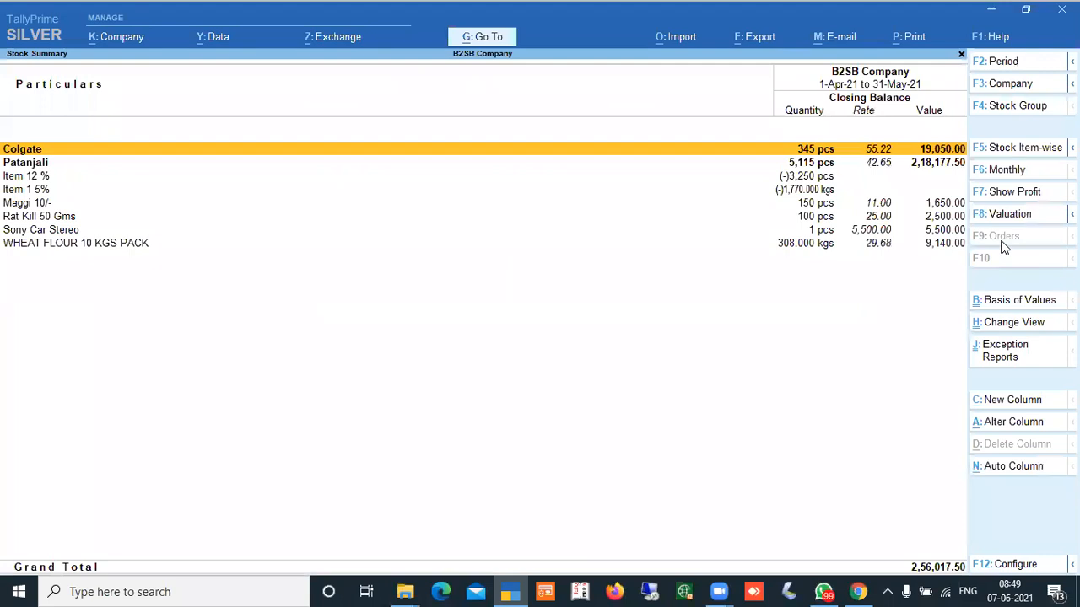
key(Down)
key(Down)
key(Down)
key(Down)
key(Down)
key(Up)
key(shift+Return)
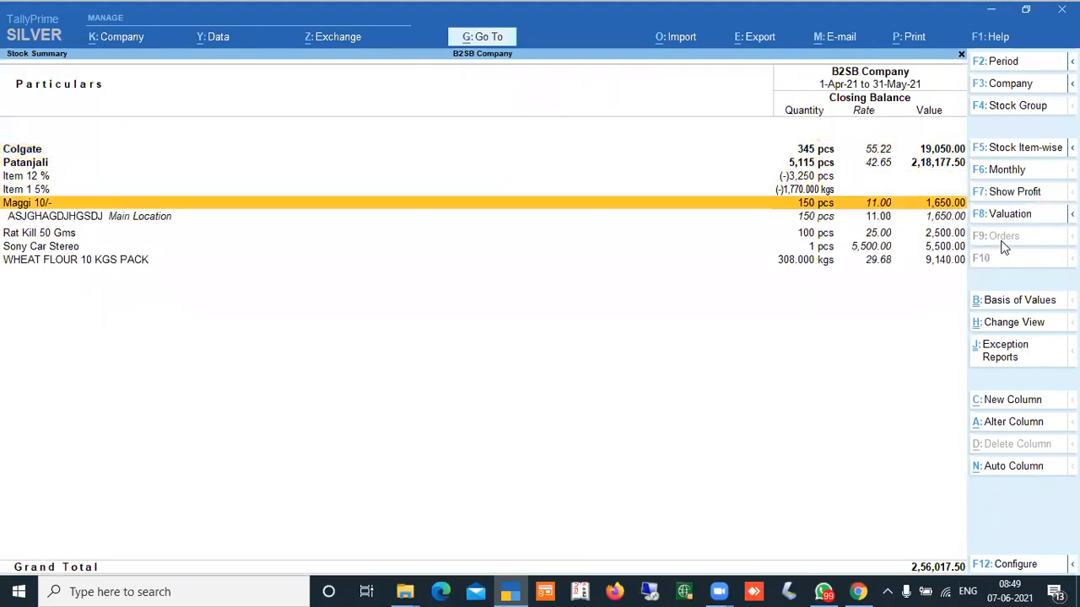
- Expand Rat Kill 50 Gms in the Stock Summary into its batch and godown details
key(Down)
key(Down)
key(Down)
key(Up)
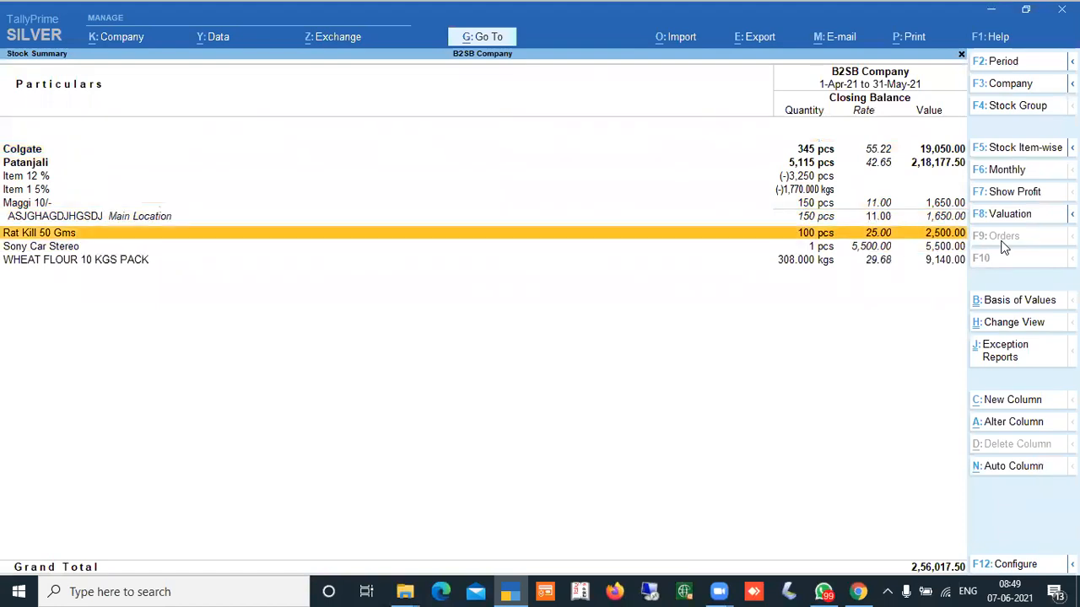
key(shift+Return)
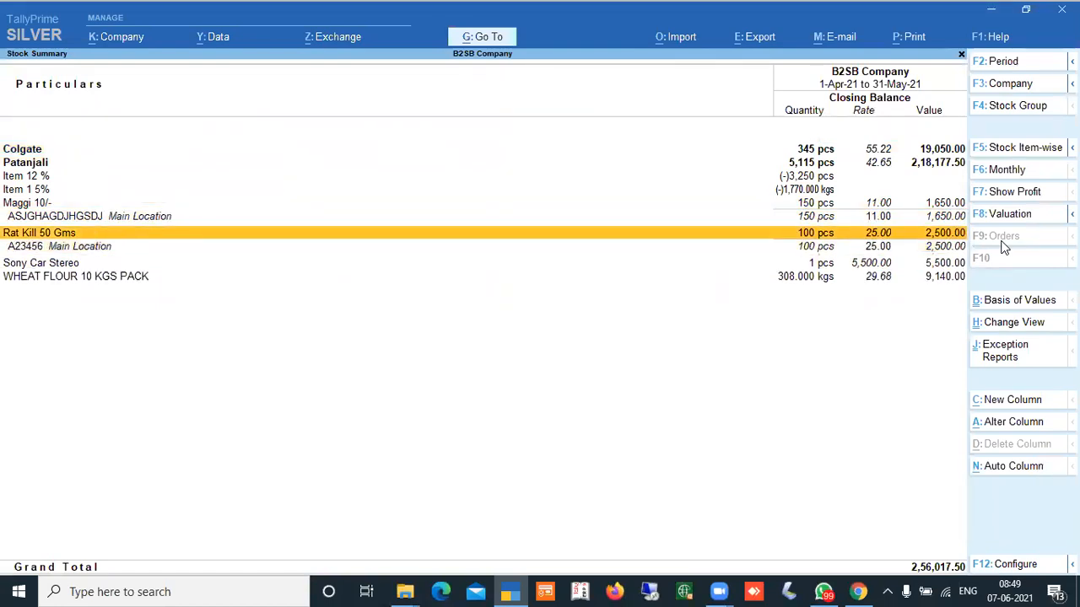
- Drill down from Maggi 10/- batch ASJGHAGDJHGSDJ through May to its purchase voucher
key(Up)
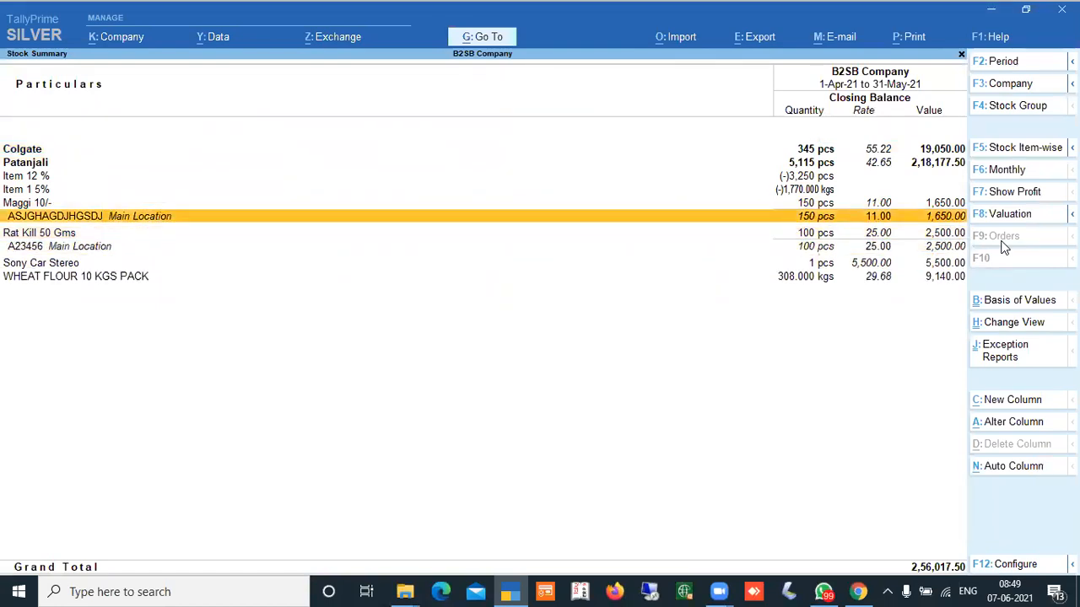
key(Return)
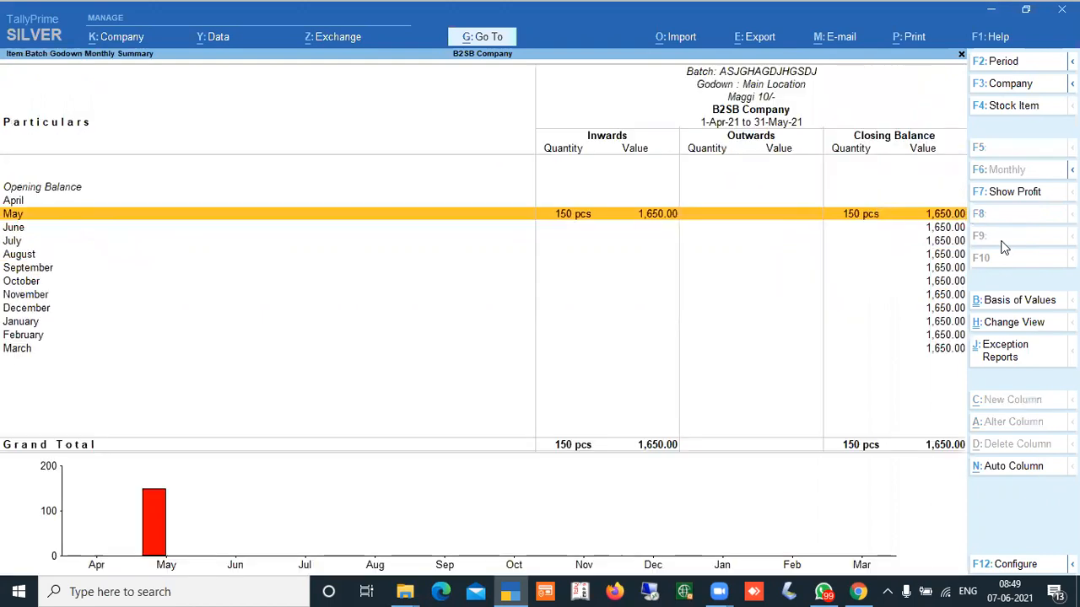
key(Return)
key(Return)
- Keep the purchase voucher's existing invoice header, receipt, order, import and party details
key(Return)
key(Return)
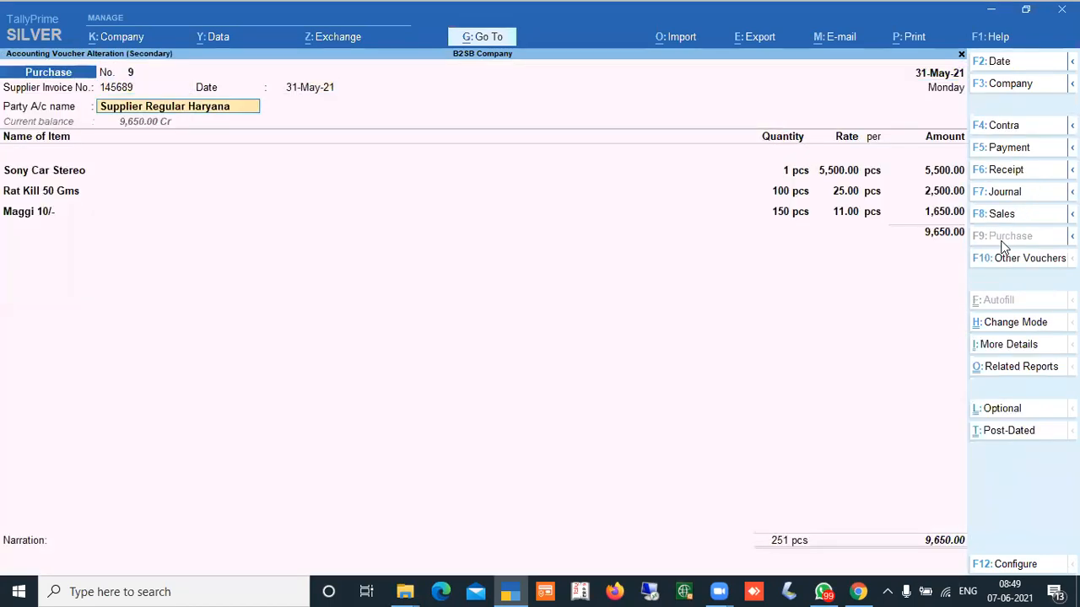
key(Return)
key(Return)
key(Return)
key(Return)
key(Return)
key(Return)
key(Return)
key(Return)
key(Return)
key(Return)
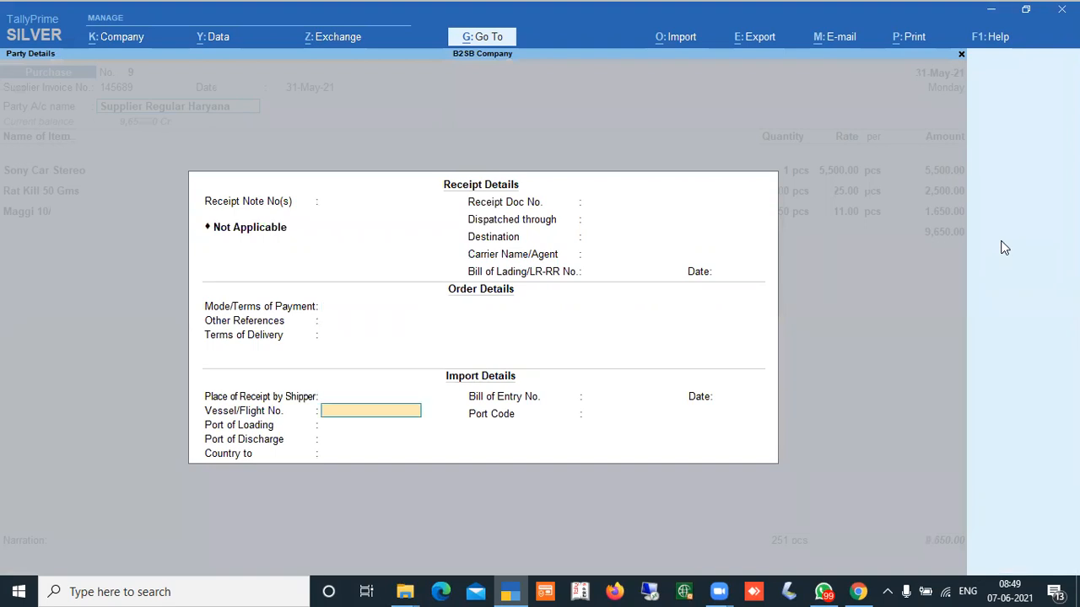
key(Return)
key(Return)
key(Return)
key(Return)
key(Return)
key(Return)
key(Return)
key(Return)
key(Return)
key(Return)
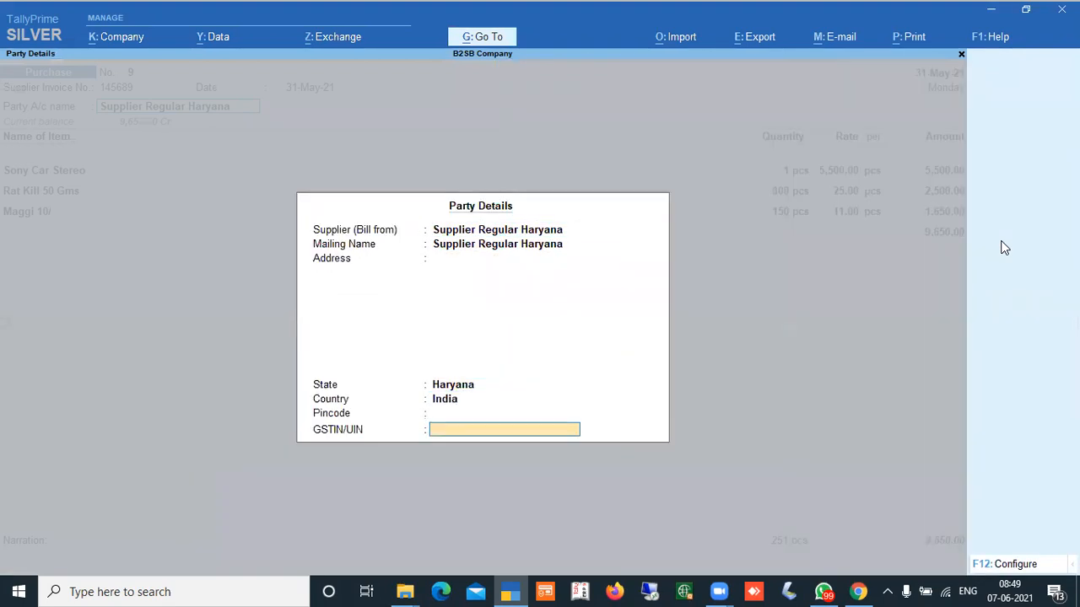
key(Return)
- Keep the existing Sony Car Stereo batch allocation and its manufacturing and expiry dates
key(Return)
key(Return)
key(Return)
key(Return)
key(Return)
key(Return)
key(Return)
key(Return)
key(Return)
key(Return)
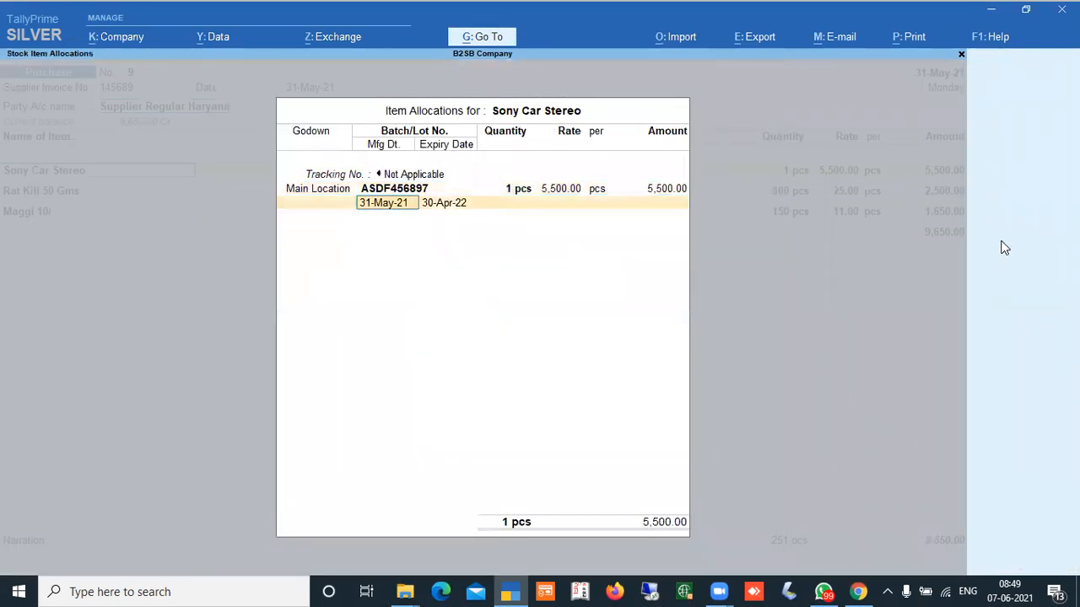
key(Return)
key(Return)
key(Return)
- Set the Main Location quantity of Rat Kill batch A23456 to 50 pcs, keeping its rate and dates
key(Return)
key(Return)
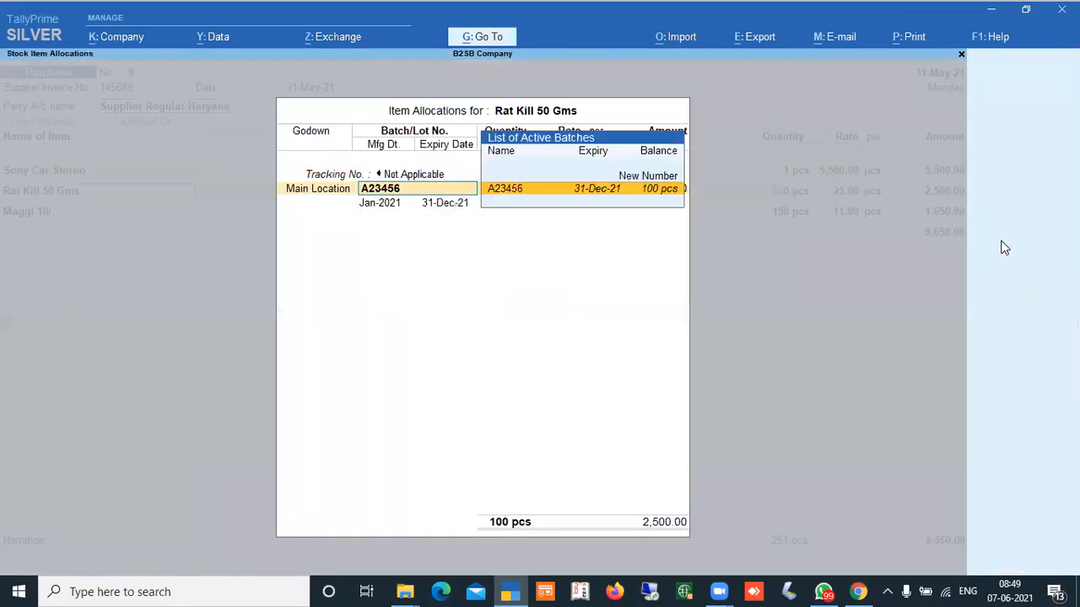
key(Return)
text(50)
key(Return)
key(Return)
key(Return)
key(Return)
key(Return)
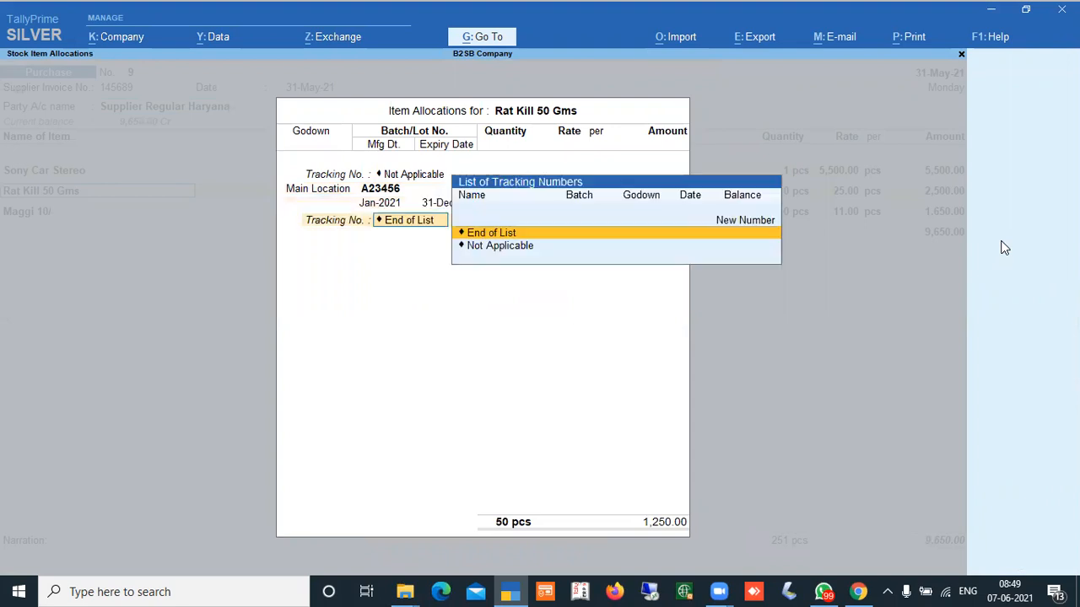
- Add a second Rat Kill 50 Gms allocation in the Vikas Nagar godown with tracking number Not Applicable
key(Down)
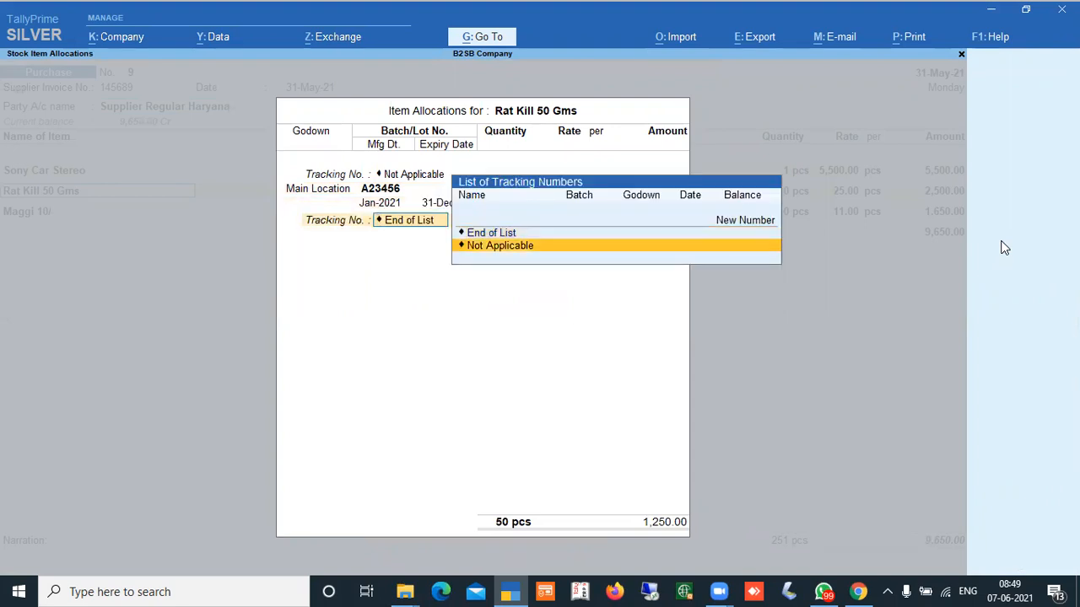
key(Return)
key(Down)
key(Down)
key(Down)
key(Down)
key(Down)
key(Down)
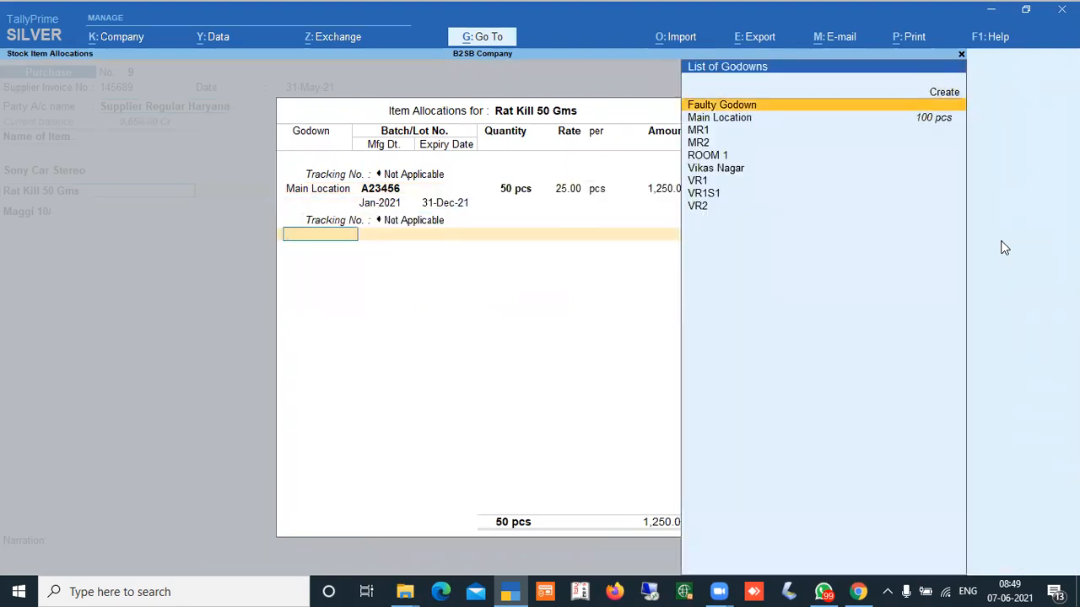
key(Return)
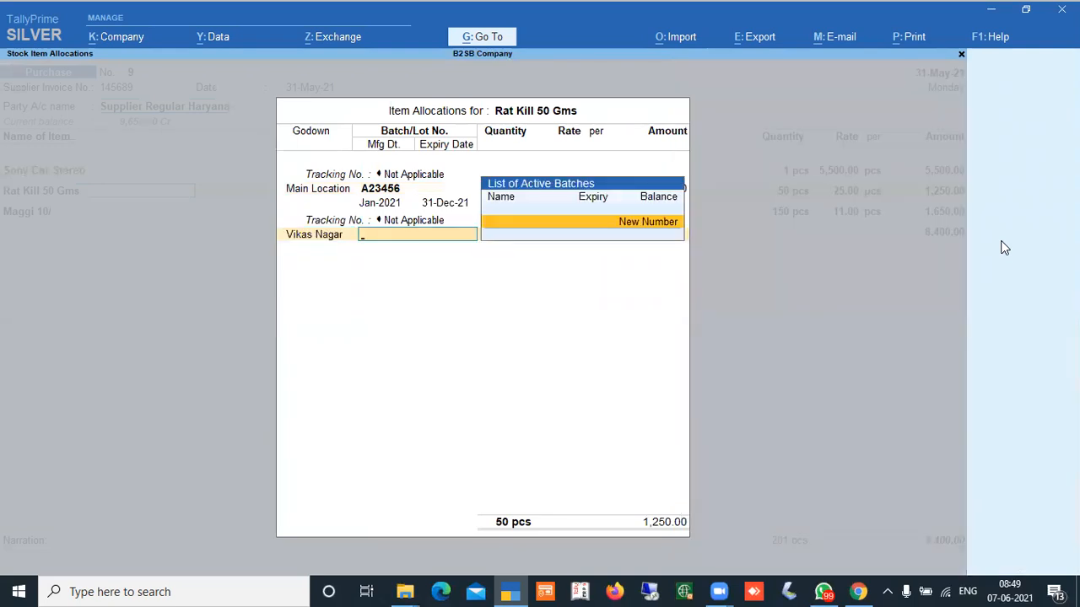
- Enter new batch number A23456 for the Vikas Nagar allocation with 50 pcs at 25.00 per pcs
key(Return)
text(A23456)
key(Return)
text(50)
key(Return)
key(Return)
key(Return)
key(Return)
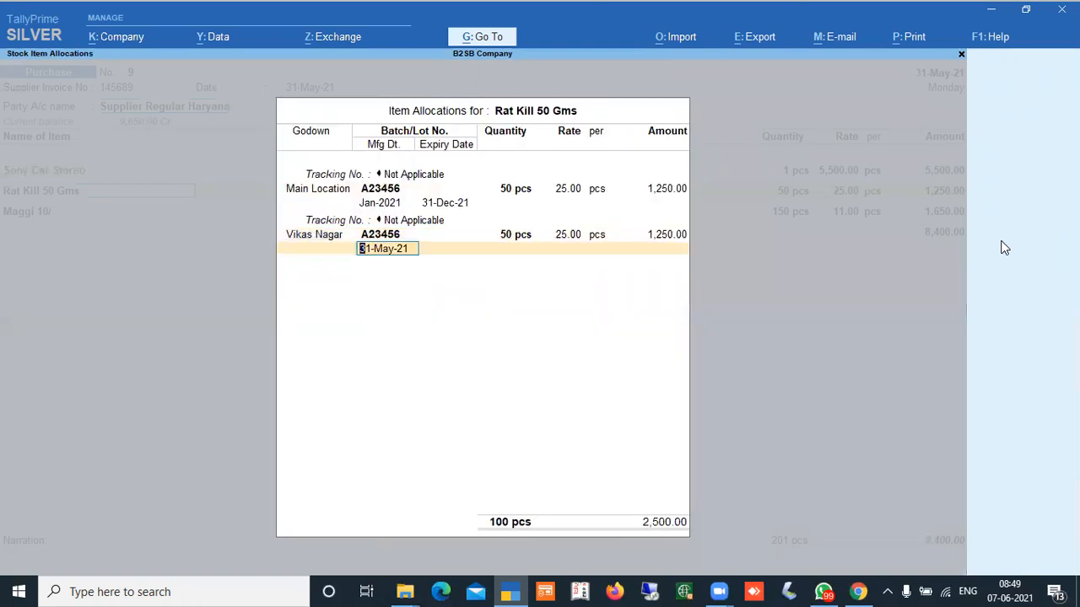
- Set the Vikas Nagar batch's manufacturing date to Jan-2021 and expiry to 31.12.21, and end the Rat Kill allocation
text(JAN)
key(Return)
text(31.12.21)
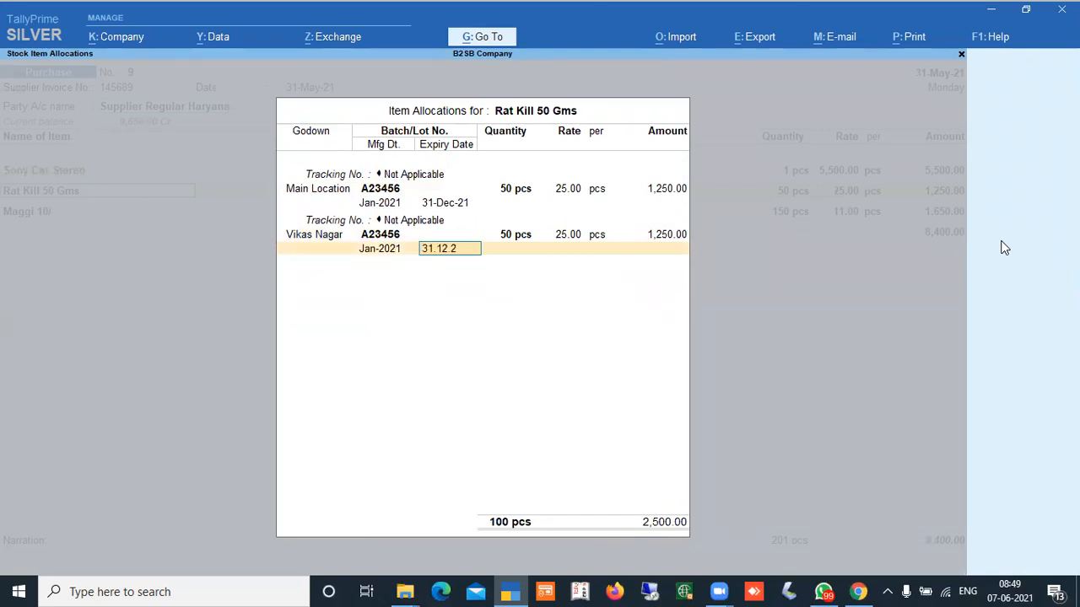
key(Return)
key(Return)
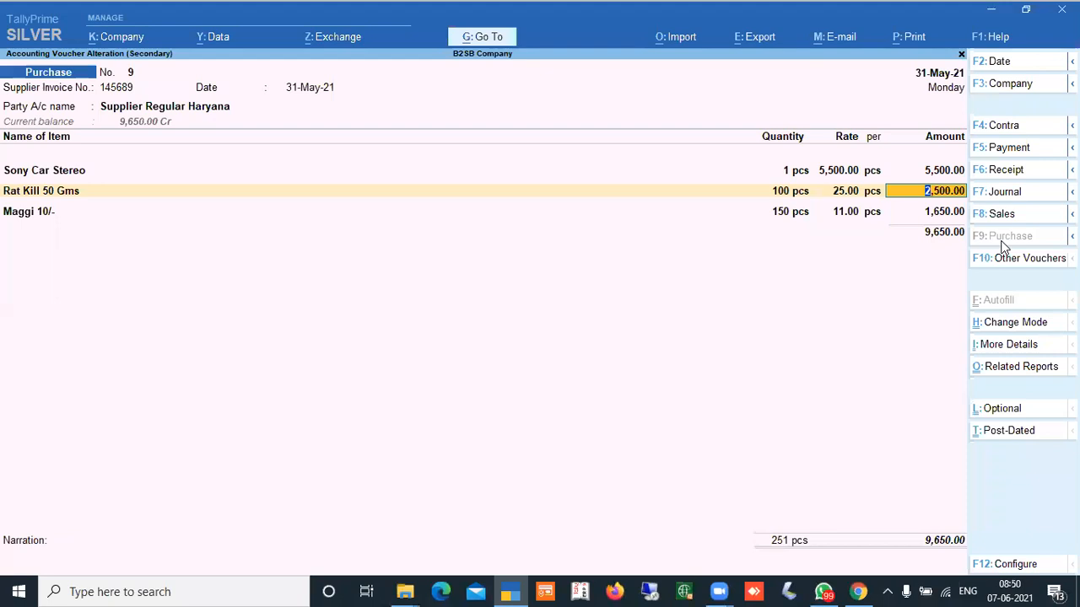
- Keep the remaining item details and save the altered purchase voucher
key(Return)
key(Return)
key(Return)
key(Return)
key(Return)
key(Return)
key(Return)
key(ctrl+a)
key(ctrl+a)
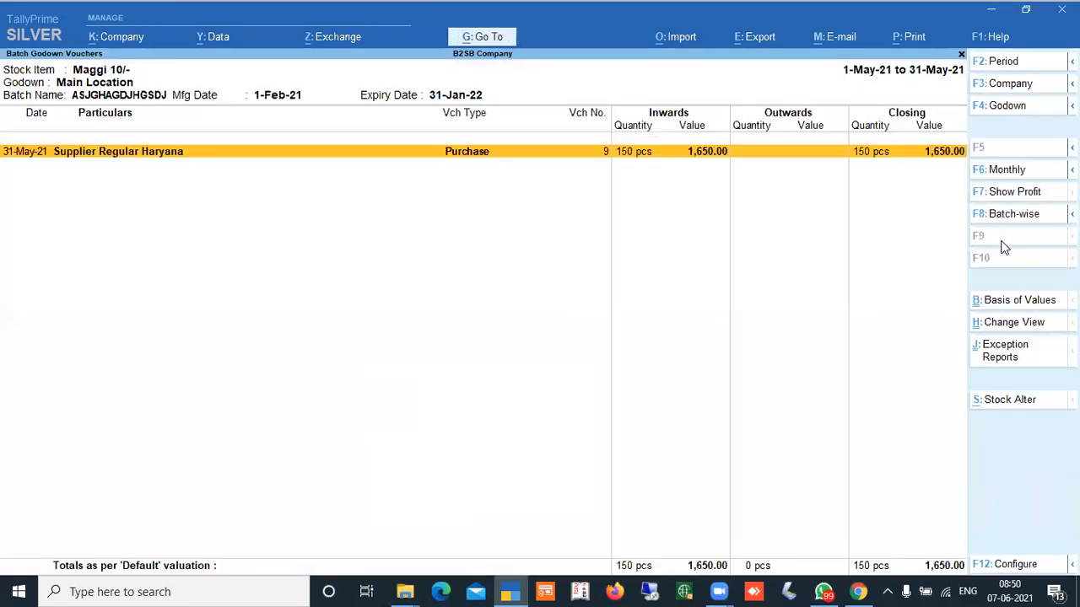
- Leave the batch reports, reopen the Stock Summary and expand Maggi 10/- into its batch details
key(Escape)
key(Escape)
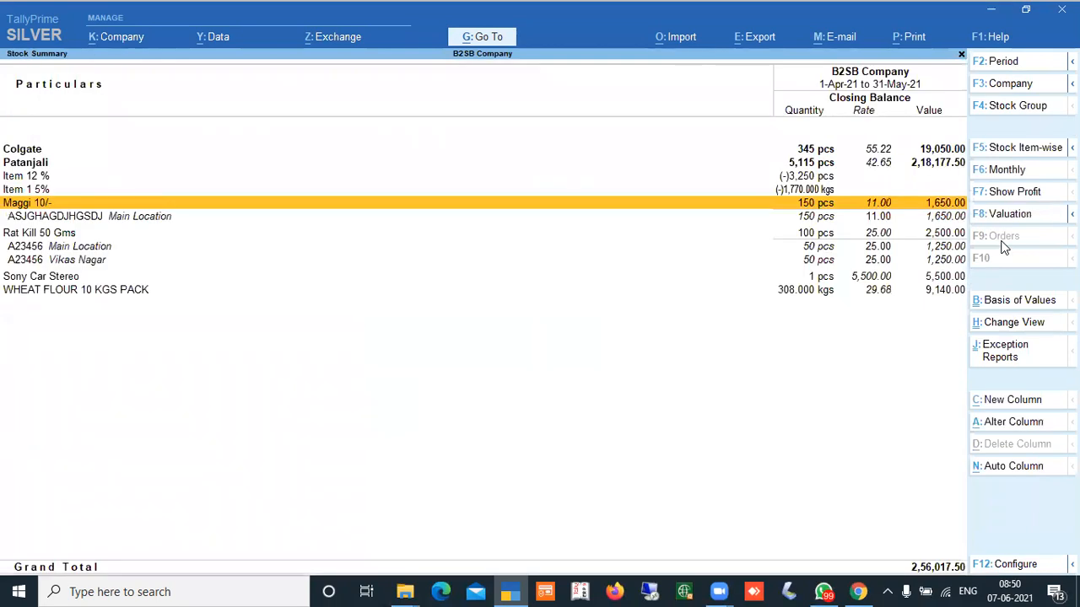
key(Escape)
key(Return)
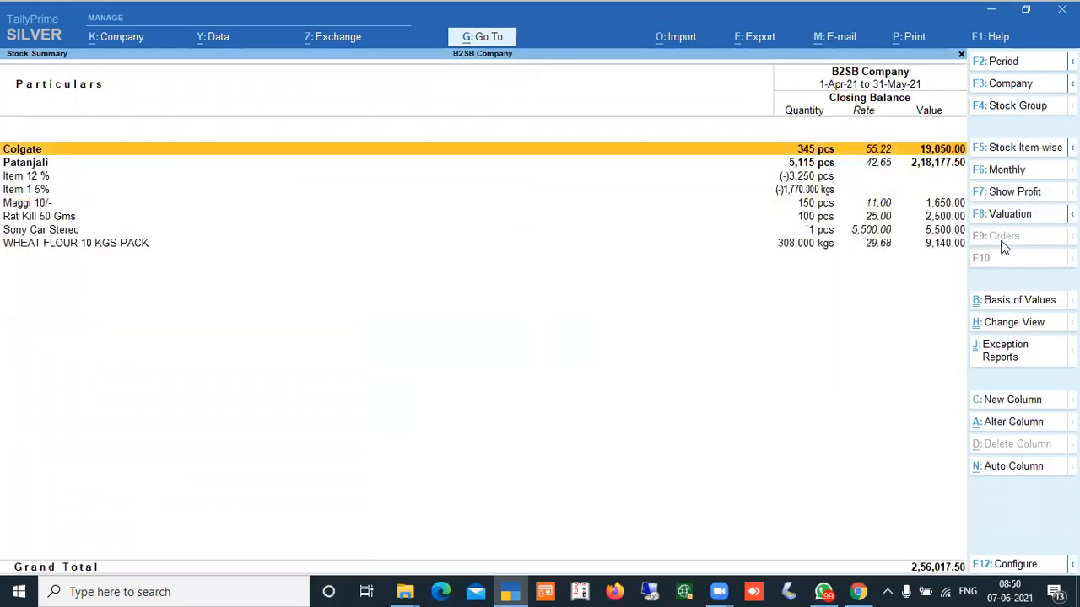
key(Down)
key(Down)
key(Down)
key(Down)
key(shift+Return)
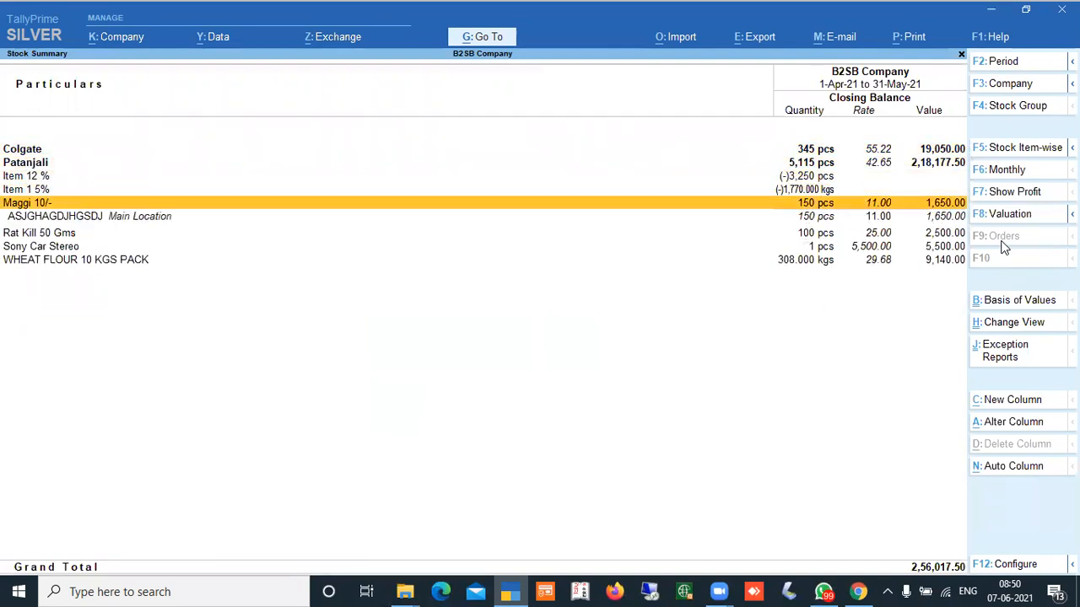
- Expand Rat Kill 50 Gms and Sony Car Stereo in the Stock Summary into their batch and godown details
key(Down)
key(shift+Return)
key(Down)
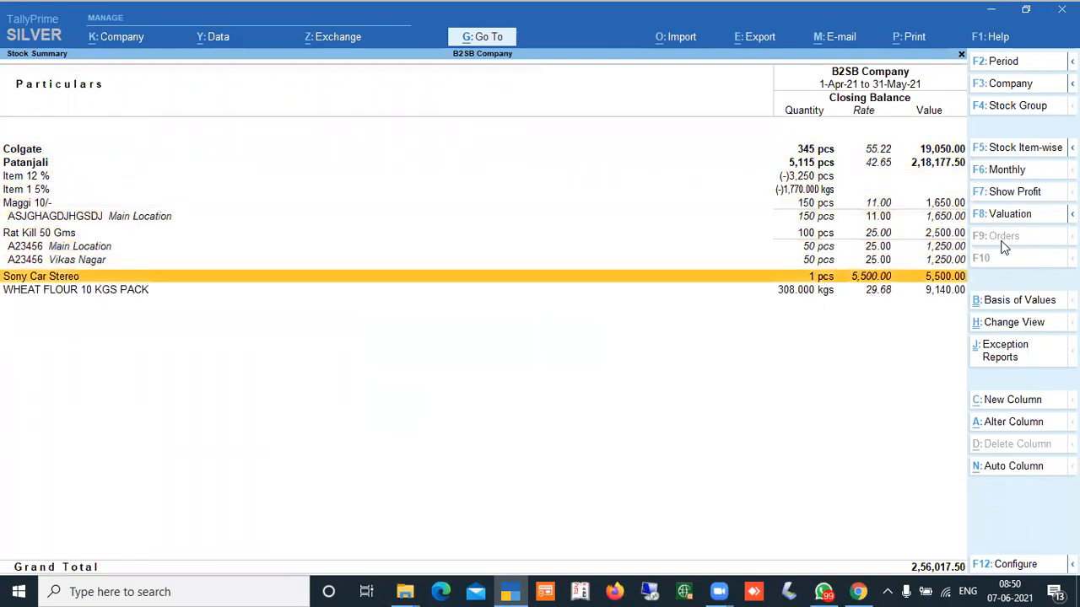
key(shift+Return)
key(Down)
key(Down)
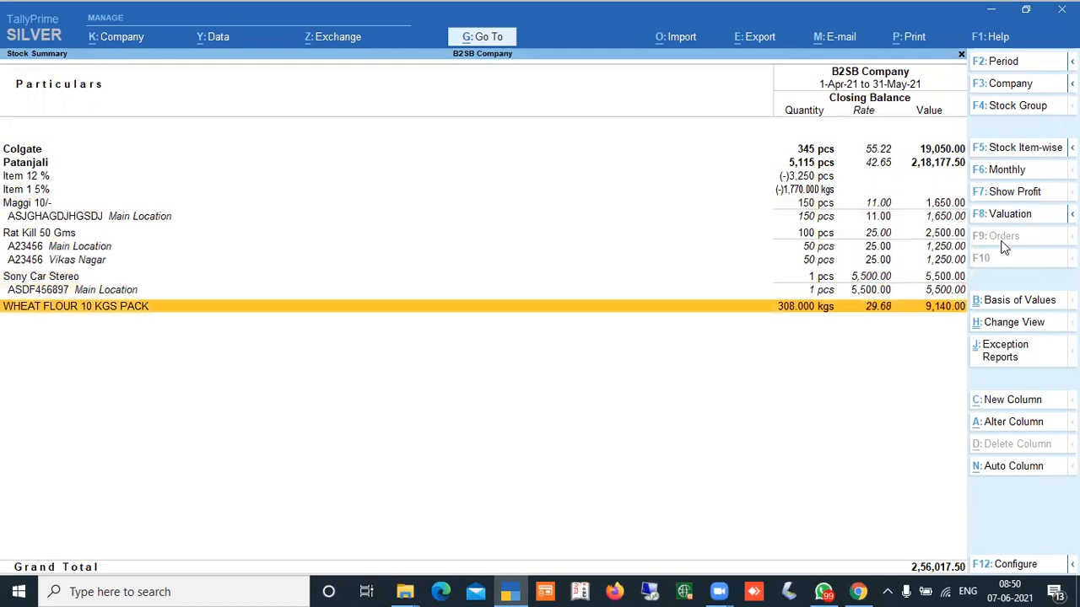
- Drill down from Sony Car Stereo batch ASDF456897 at Main Location to its purchase voucher
key(Up)
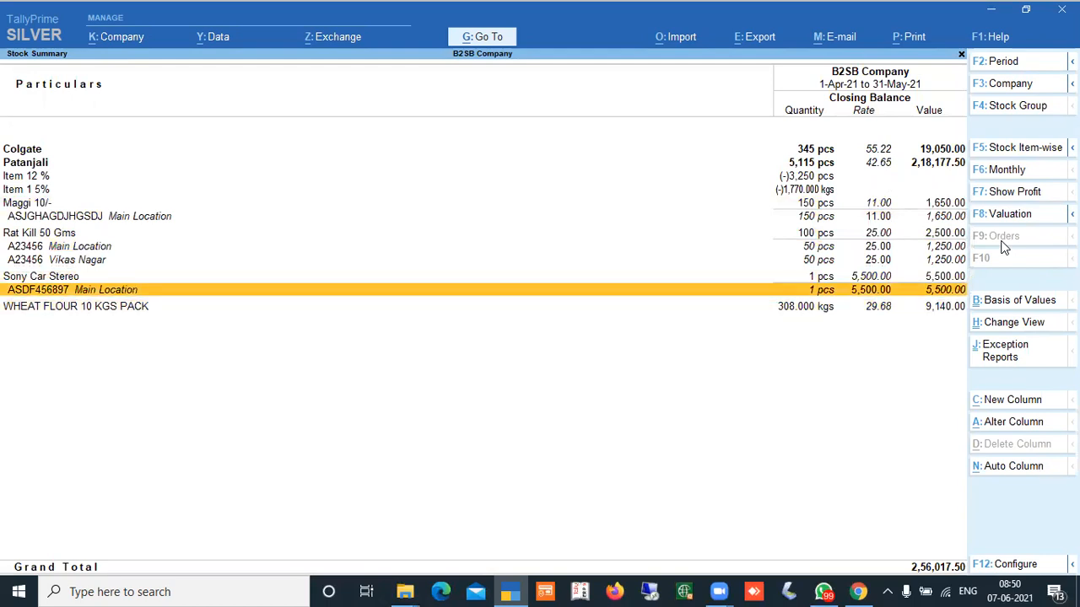
key(Return)
key(Return)
key(Return)
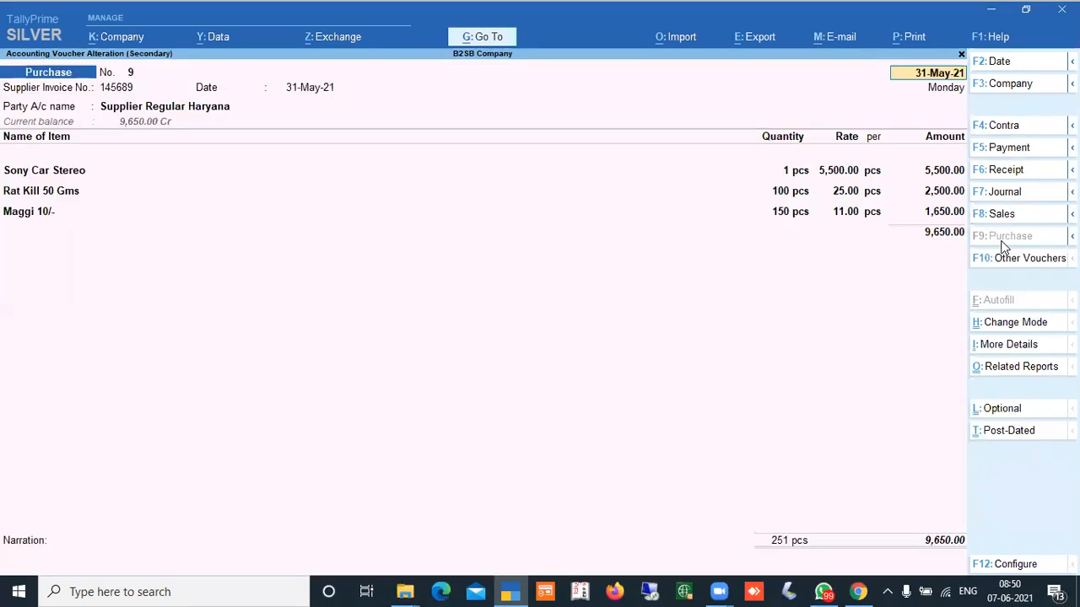
- Keep the purchase voucher's header and party details and reach a new allocation line for Sony Car Stereo
key(Return)
key(Return)
key(Return)
key(Return)
key(Return)
key(Return)
key(Return)
key(Return)
key(Return)
key(Return)
key(Return)
key(Return)
key(Return)
key(Return)
key(Return)
key(Return)
key(Return)
key(Return)
key(Return)
key(Return)
key(Return)
key(Return)
key(Return)
key(Return)
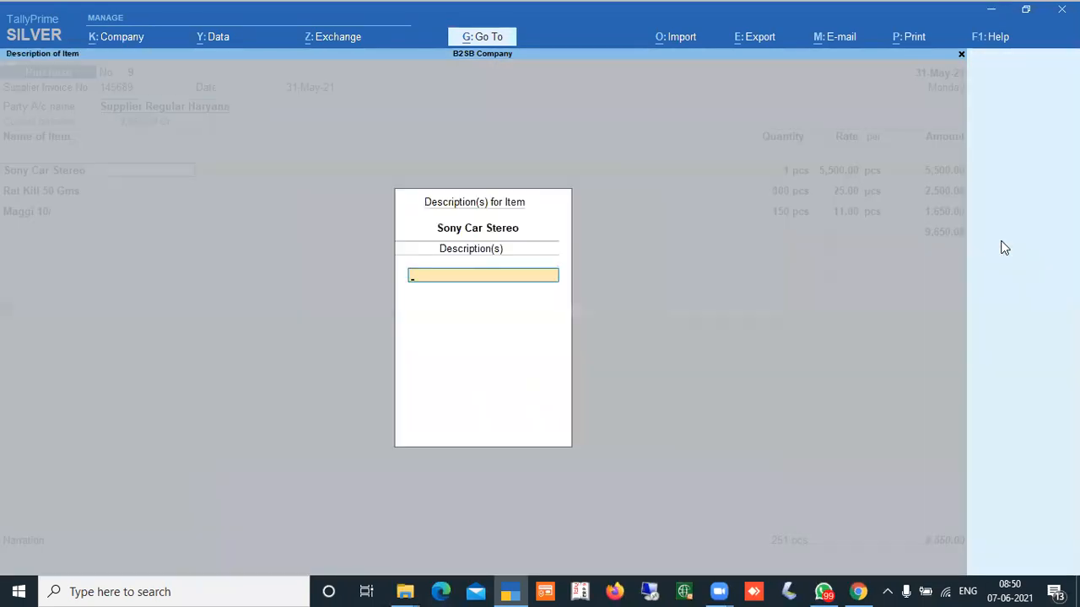
key(Return)
key(Return)
key(Return)
key(Return)
key(Return)
key(Return)
key(Return)
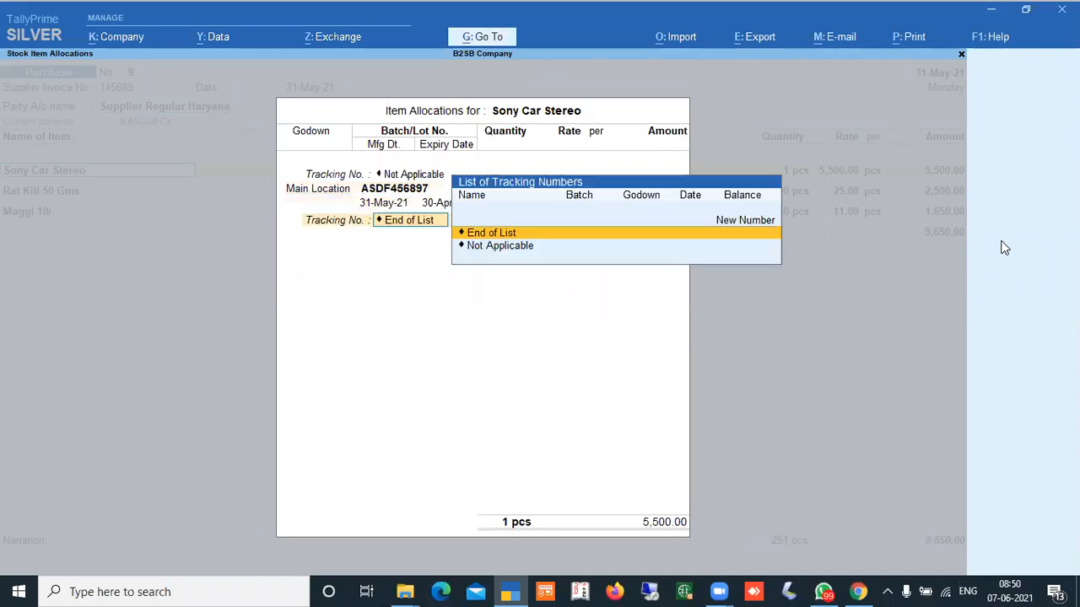
- Add a Sony Car Stereo allocation at Faulty Godown with tracking number Not Applicable and new batch number 1313123ASDAD
key(Down)
key(Return)
key(Return)
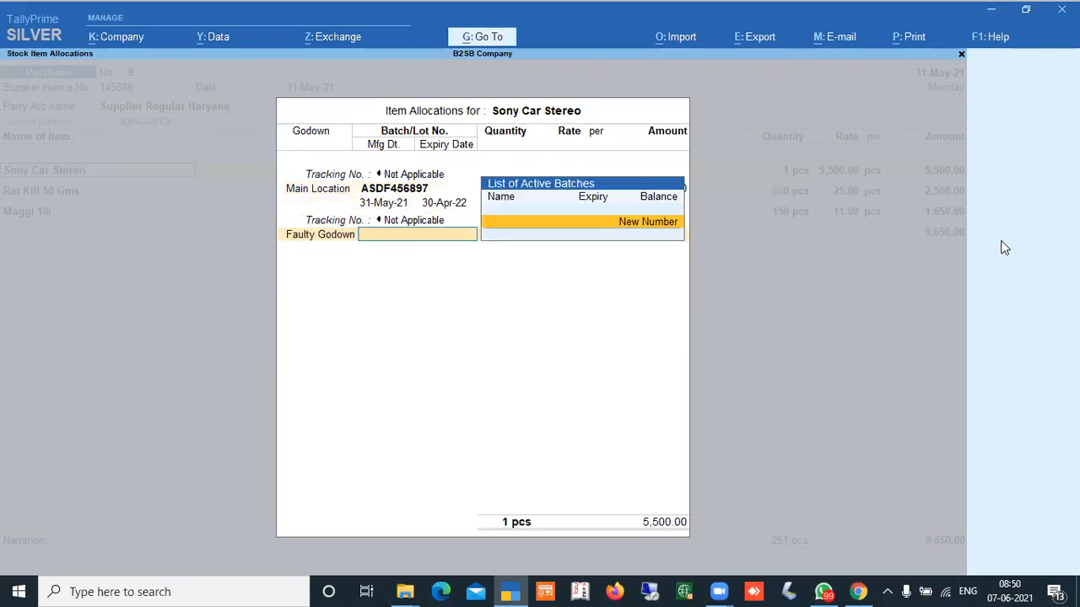
key(Return)
text(1313123ASDAD)
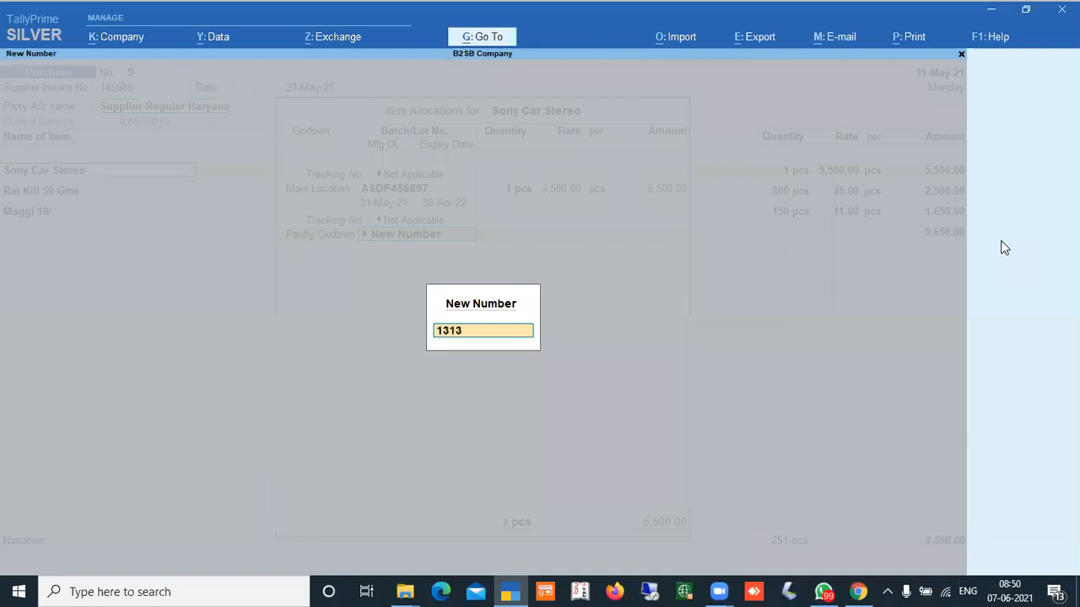
key(Return)
- Set the new batch's quantity to 1 pcs, manufacturing date to 31-Mar-21 and expiry date to 28-Feb-22
key(Return)
key(BackSpace)
text(1)
key(Return)
key(Return)
key(Return)
text(31.3)
key(Return)
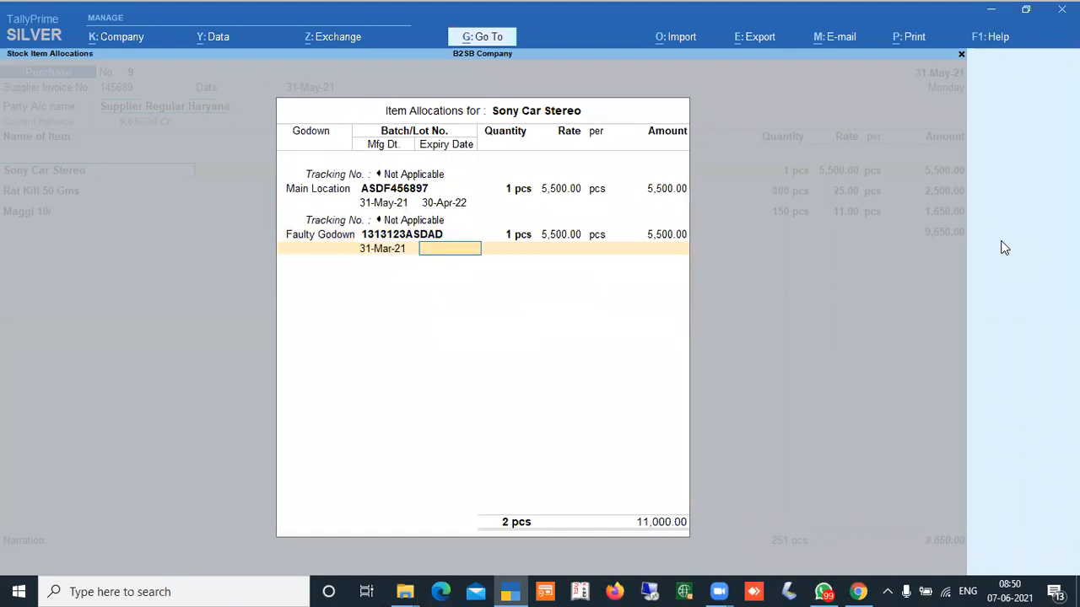
text(28.2.22)
key(Return)
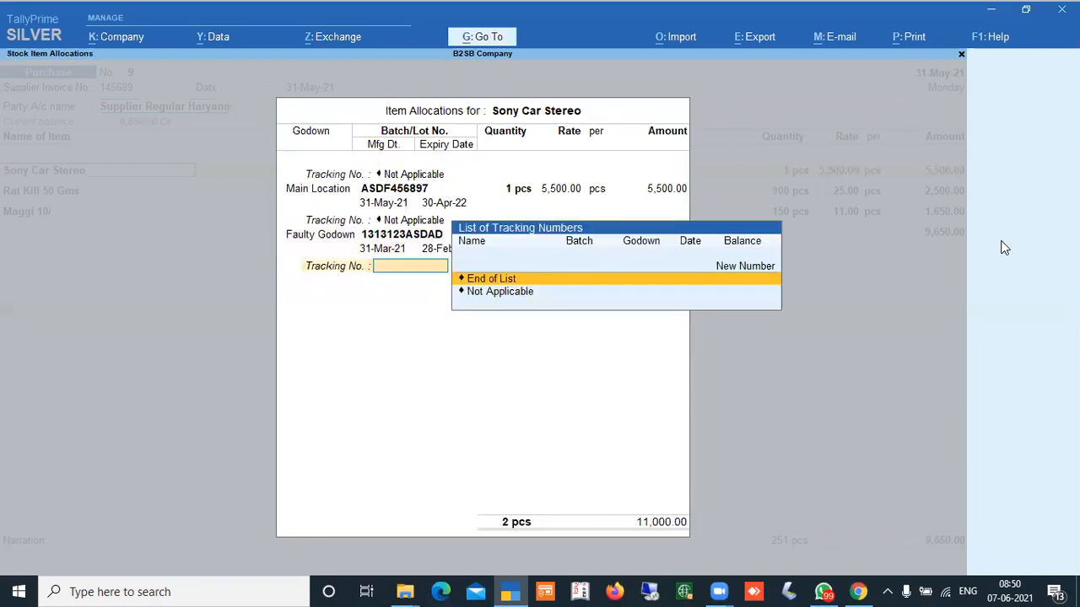
- End the Sony Car Stereo allocation list, save the altered voucher and return to the Stock Summary
key(Return)
key(Return)
key(Return)
key(Return)
key(Escape)
key(Escape)
key(Escape)
key(Escape)
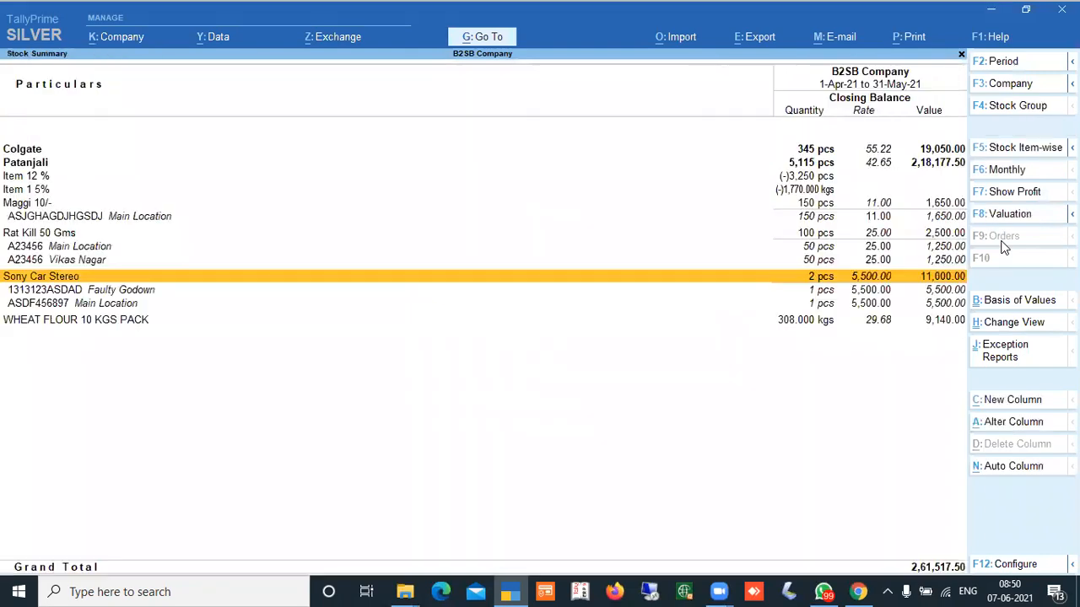
- Examine the Sony Car Stereo batches and their godowns in the Stock Summary
key(Down)
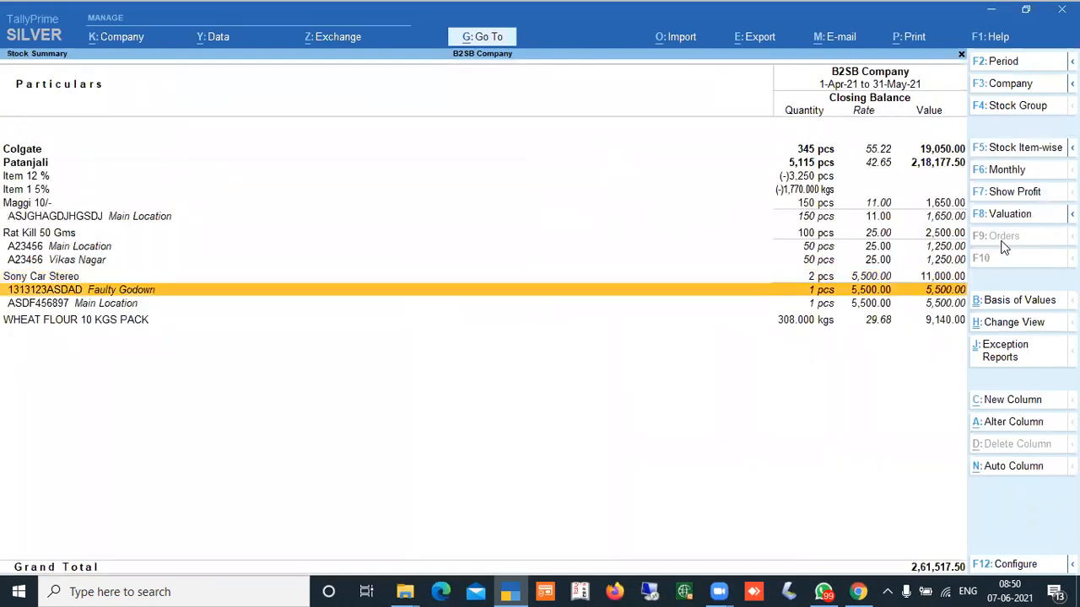
key(Up)
key(shift+Return)
key(shift+Return)
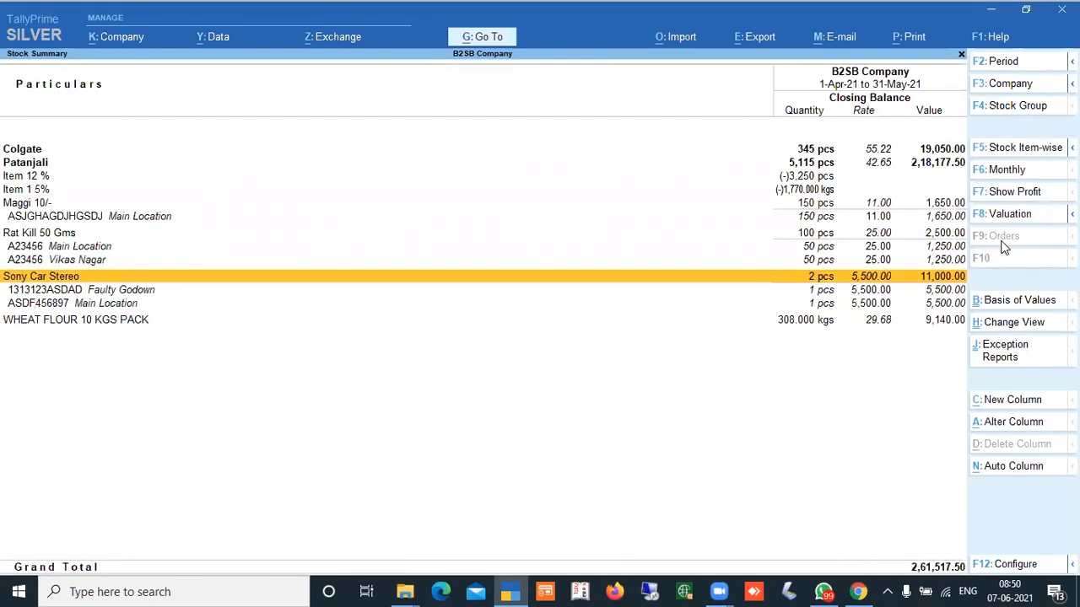
key(Down)
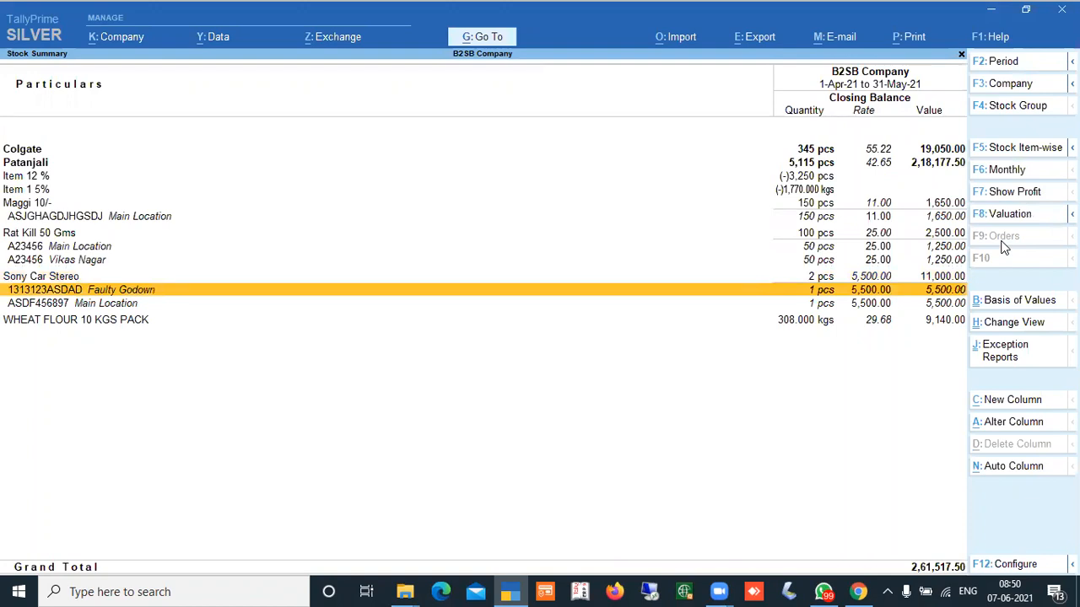
key(Down)
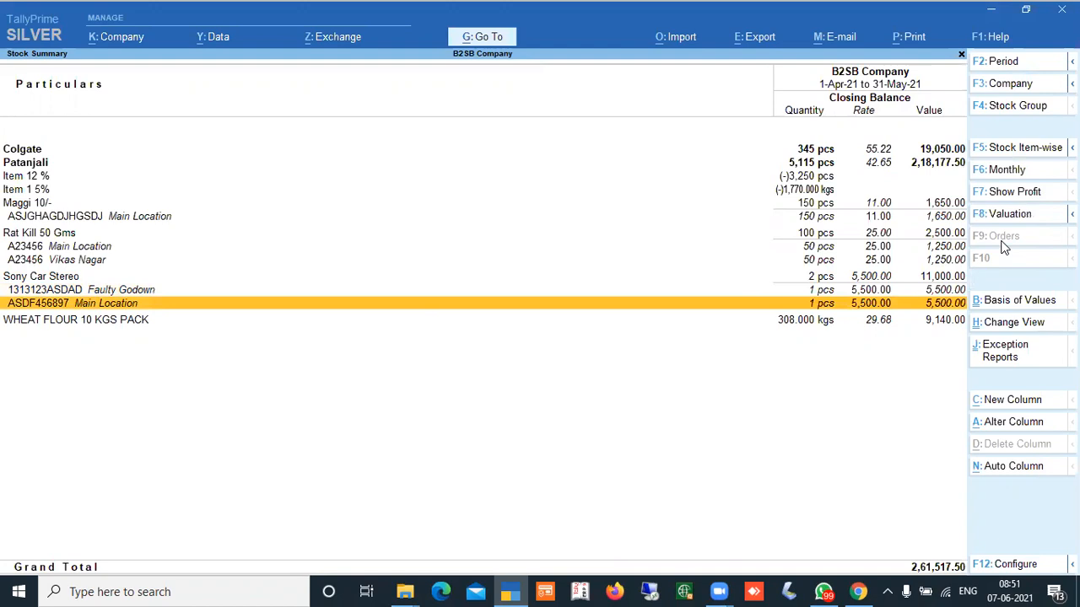
key(Up)
key(Up)
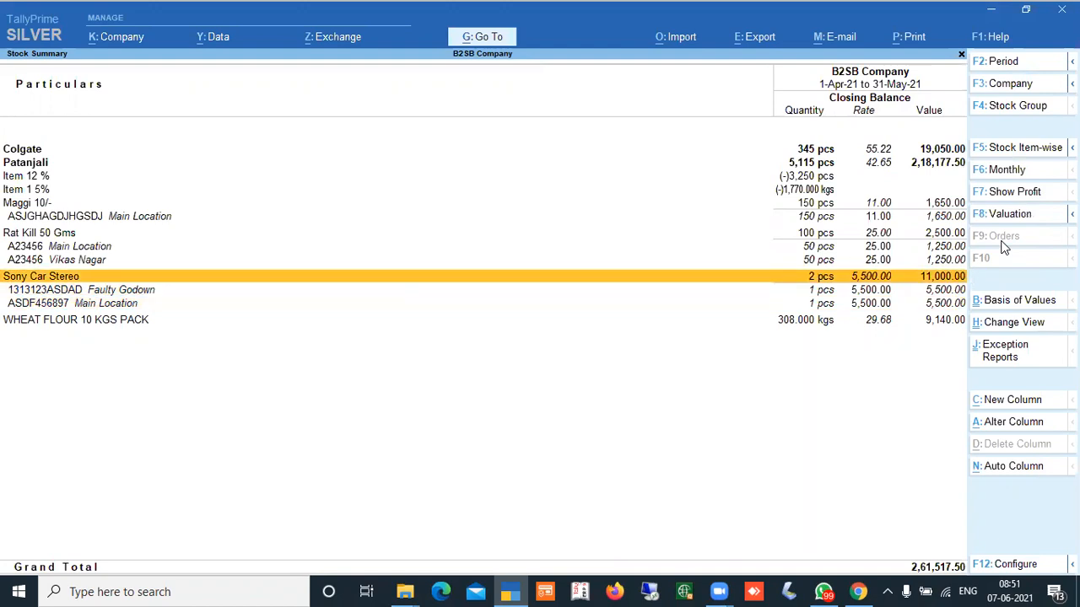
key(Down)
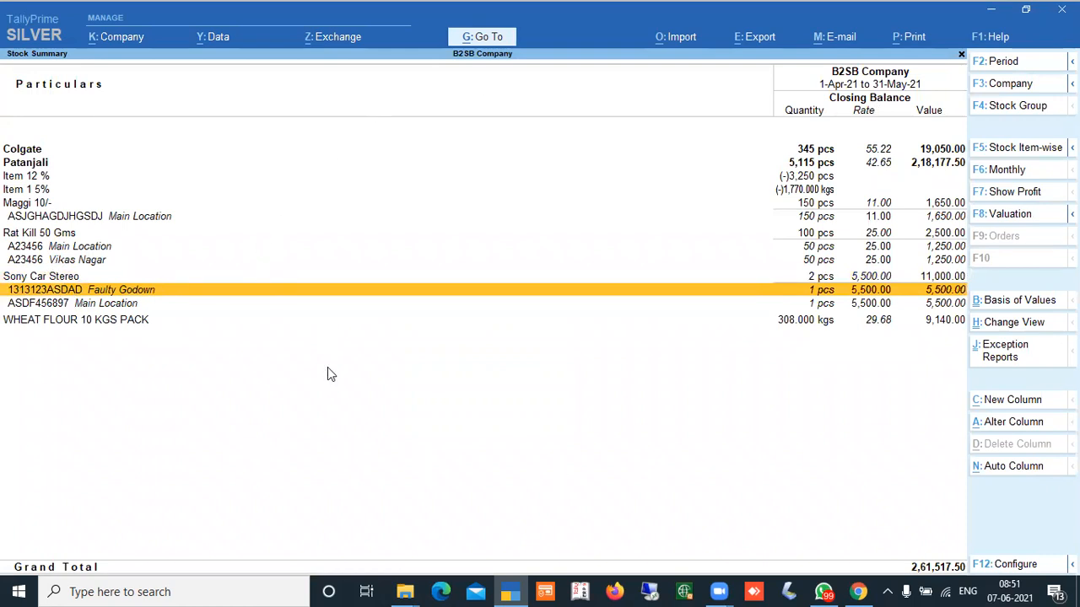
- Configure the Stock Summary with Format of Report set to Detailed and Show Manufacturing & Expiry Dates set to Yes
click(994, 569)
key(Down)
key(Down)
key(Down)
key(Down)
key(Down)
key(Down)
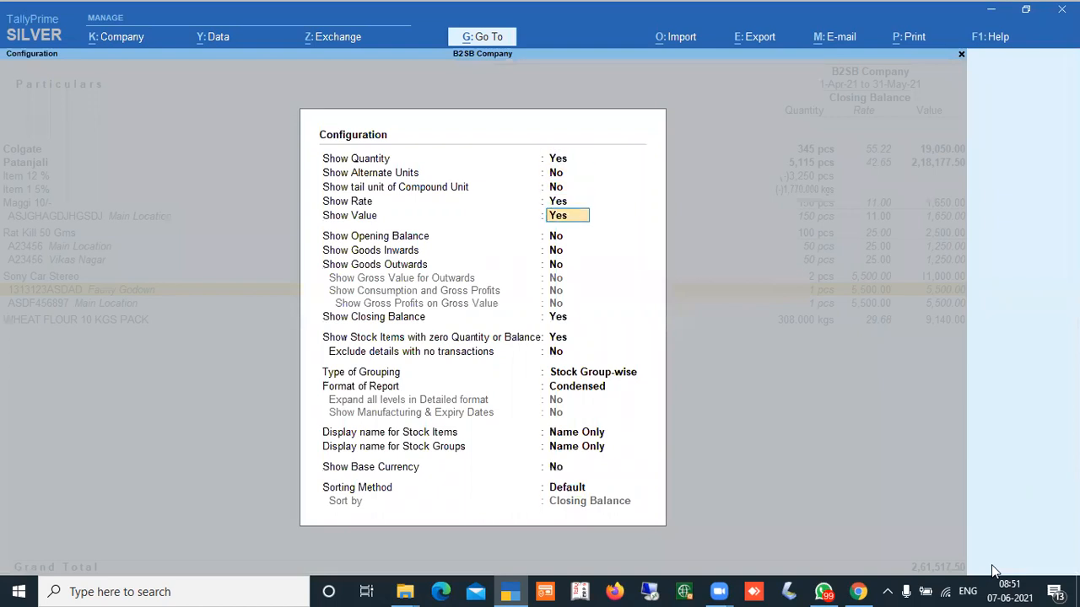
key(Down)
key(Down)
key(Down)
key(Down)
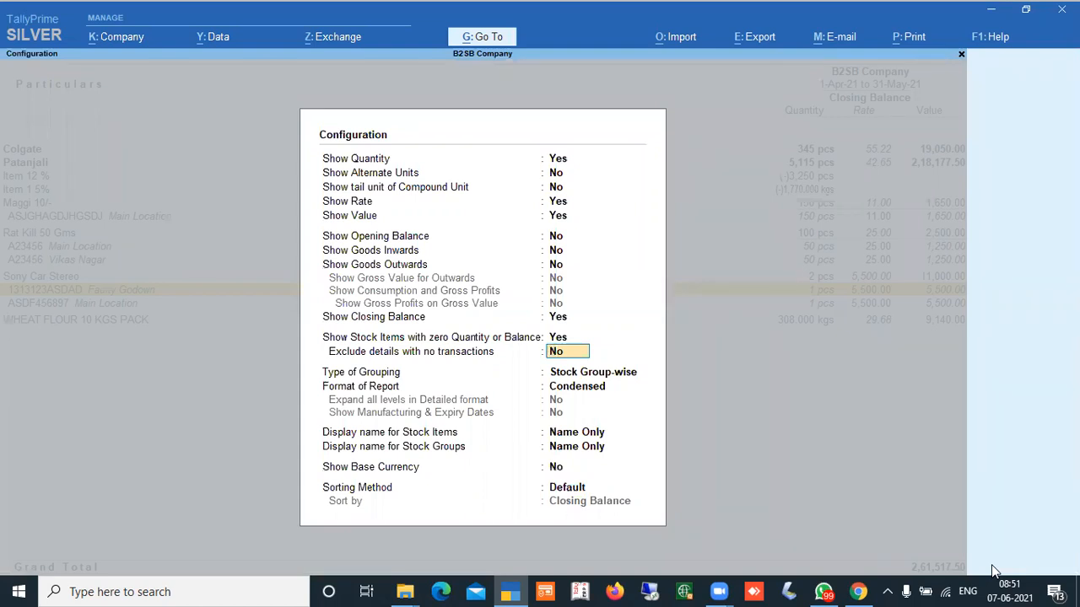
key(Up)
key(Up)
key(Down)
key(Down)
key(Down)
key(Down)
key(Up)
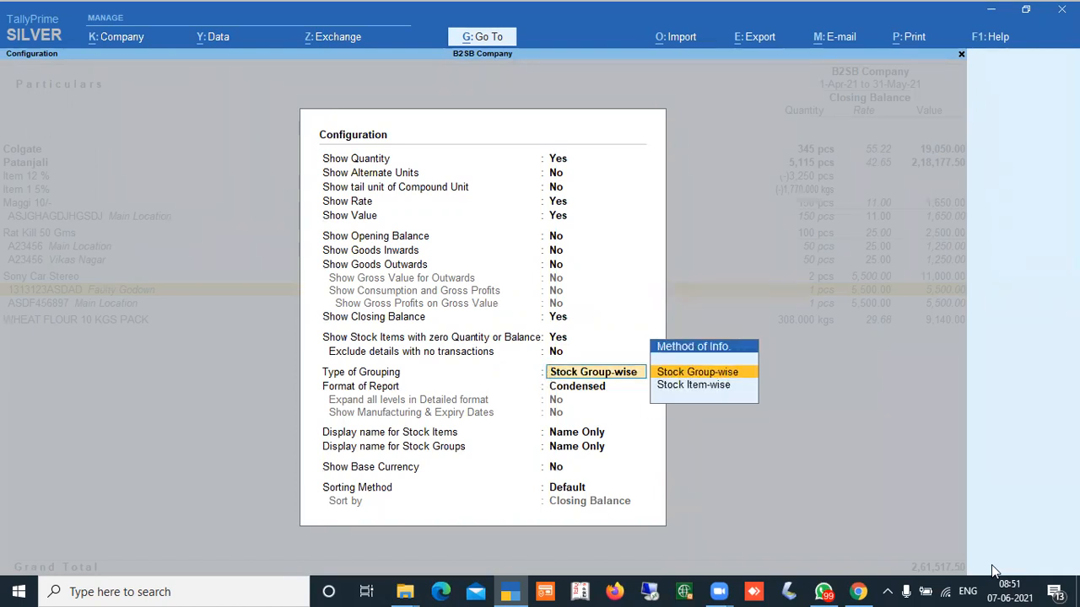
key(Down)
key(Down)
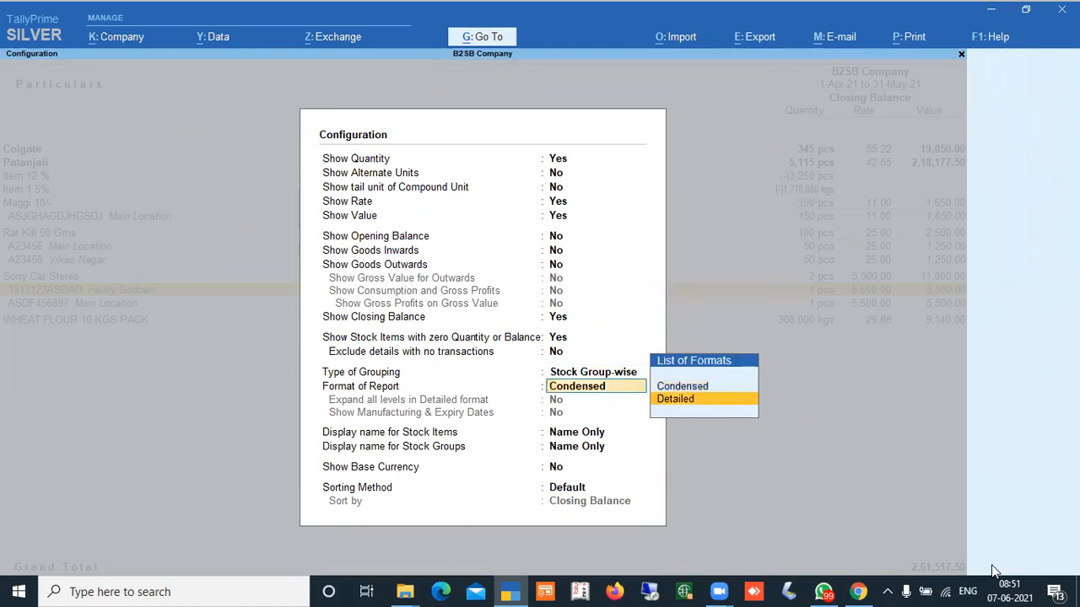
key(Return)
key(Return)
text(Y)
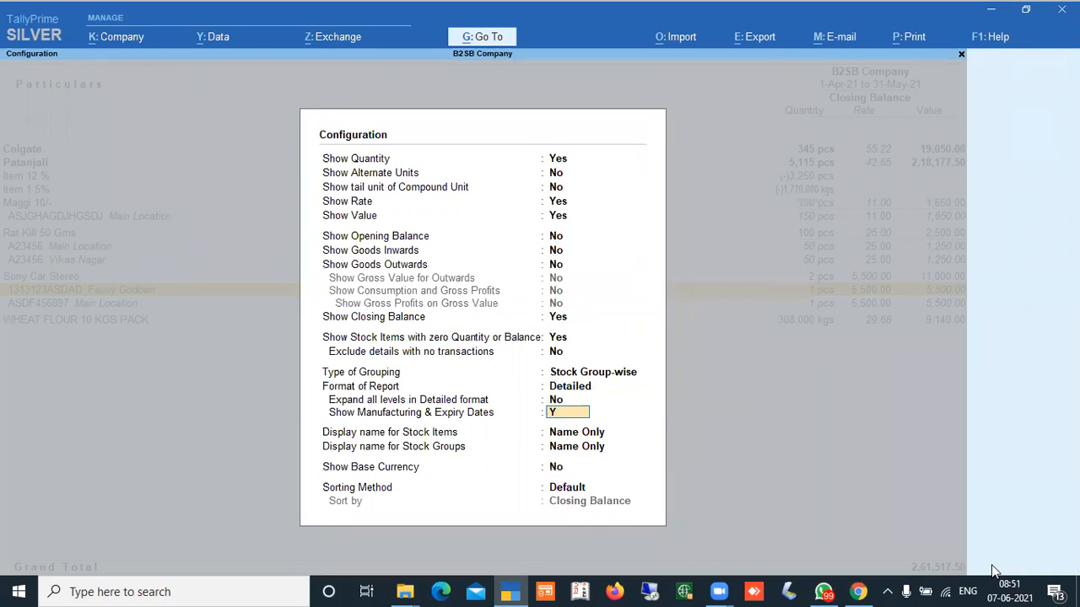
key(Return)
key(ctrl+a)
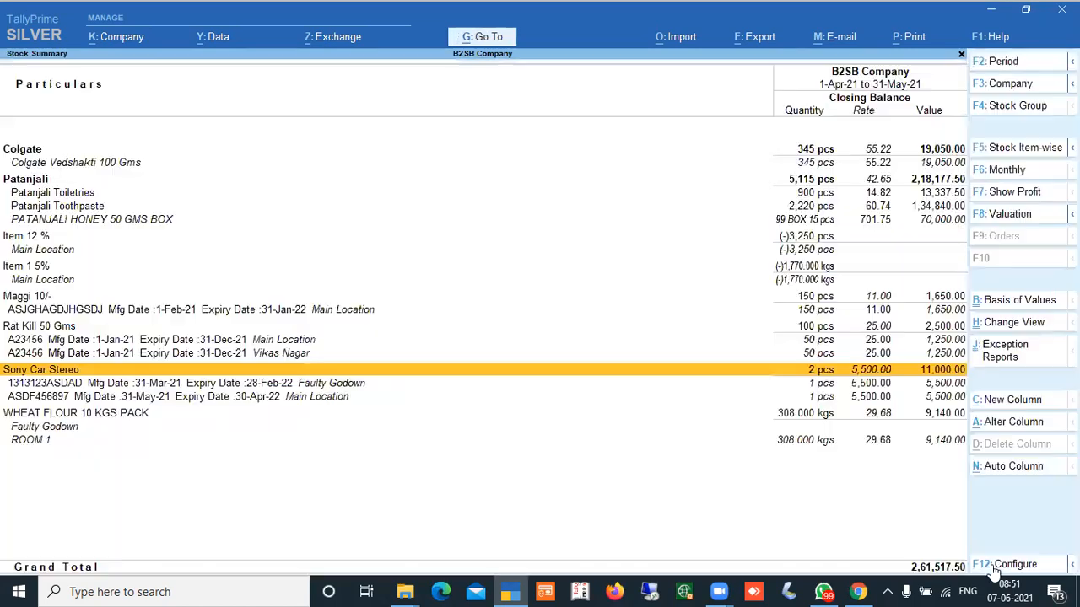
- Examine the manufacturing and expiry dates of the Sony Car Stereo, Rat Kill 50 Gms and Maggi 10/- batches
key(Down)
key(Down)
key(Up)
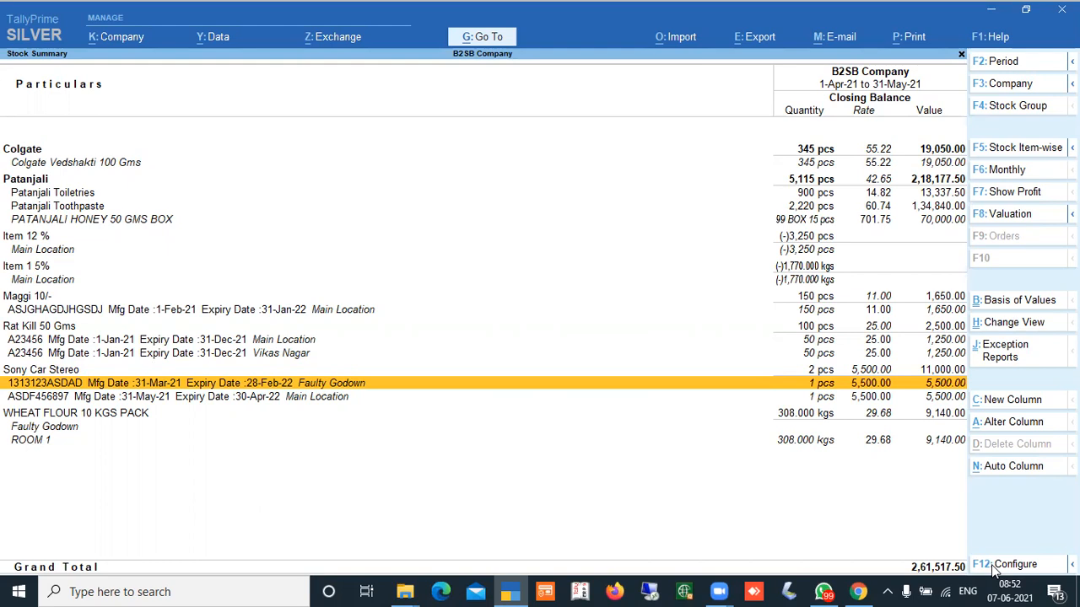
key(Up)
key(Up)
key(Up)
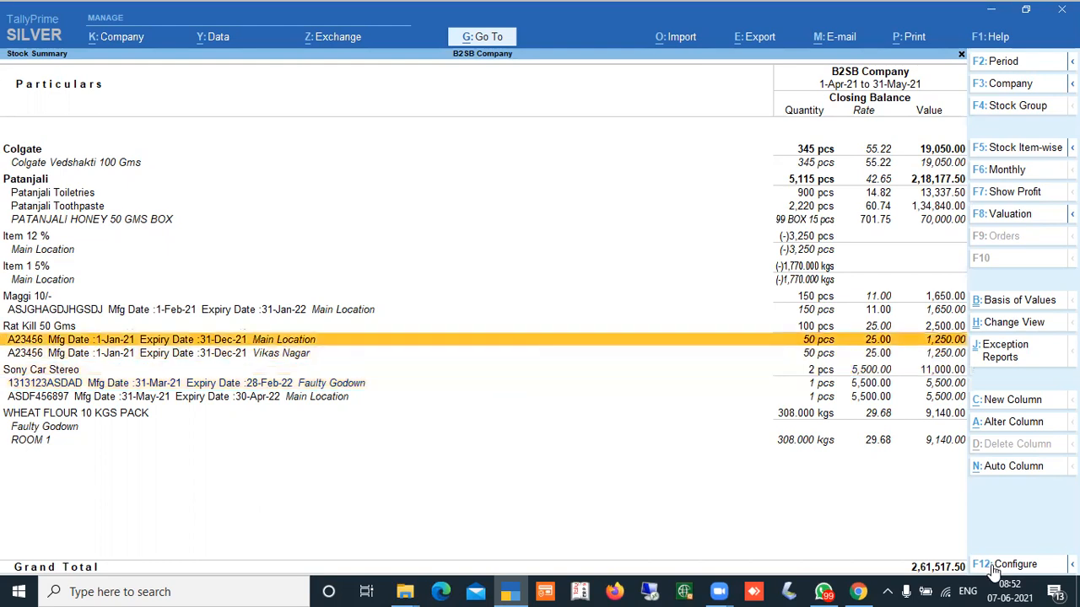
key(Down)
key(Up)
key(Down)
key(Up)
key(Down)
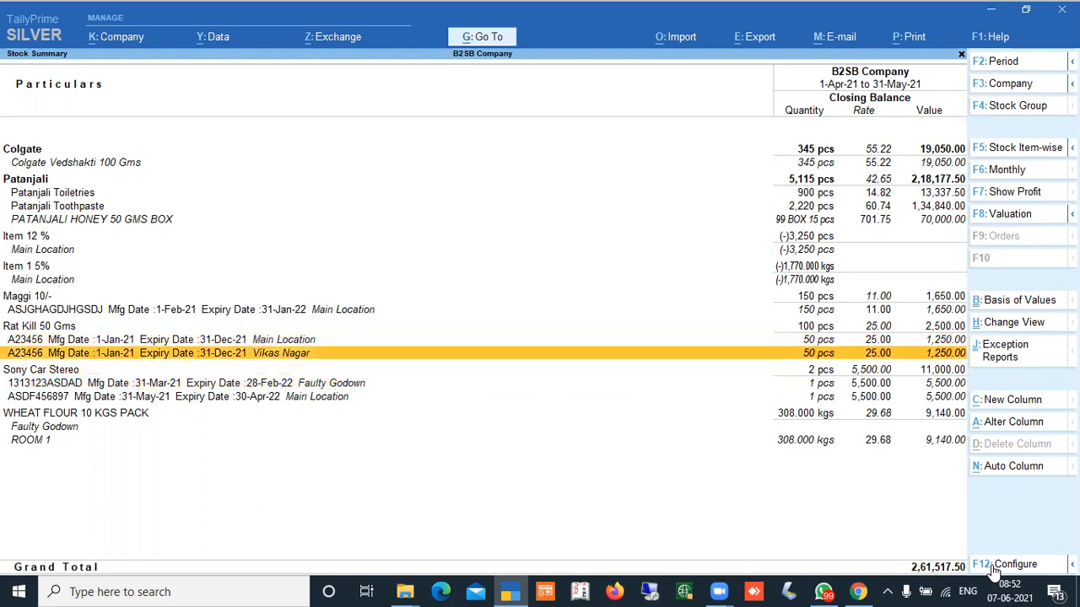
key(Up)
key(Down)
key(Up)
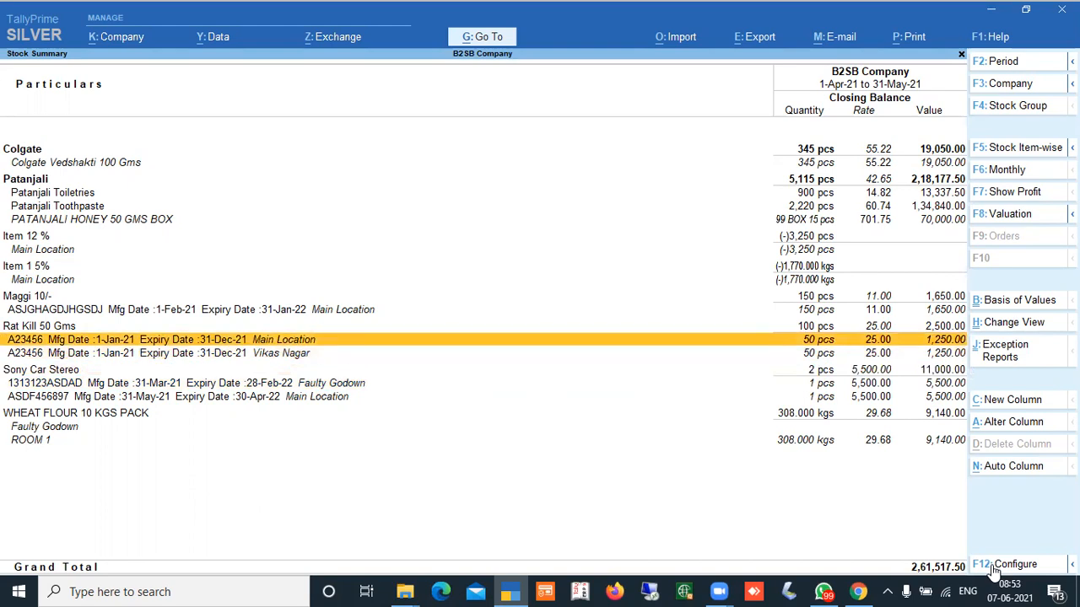
key(Down)
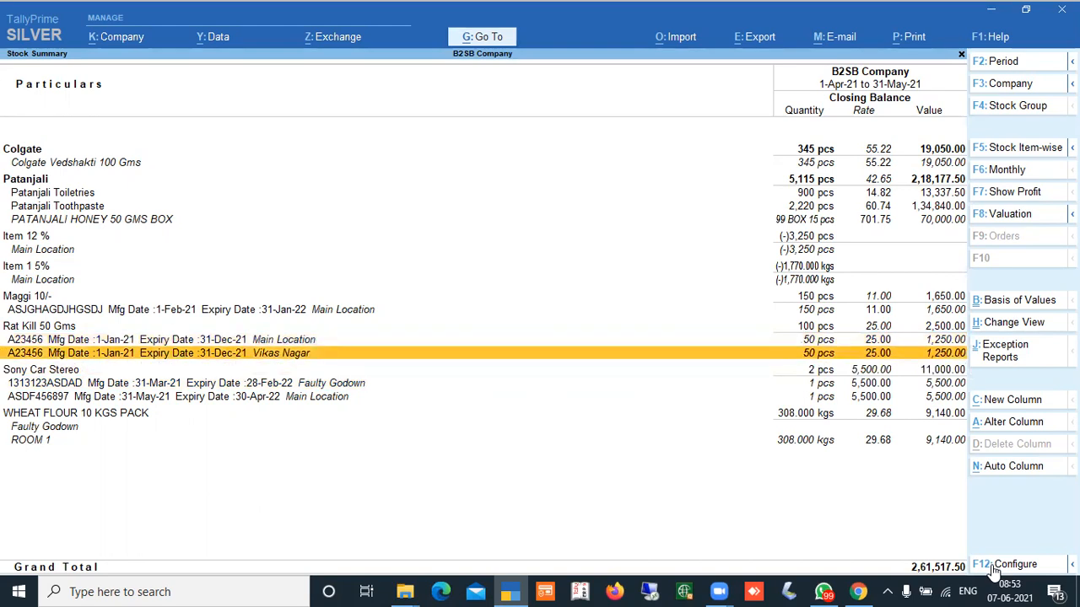
key(Up)
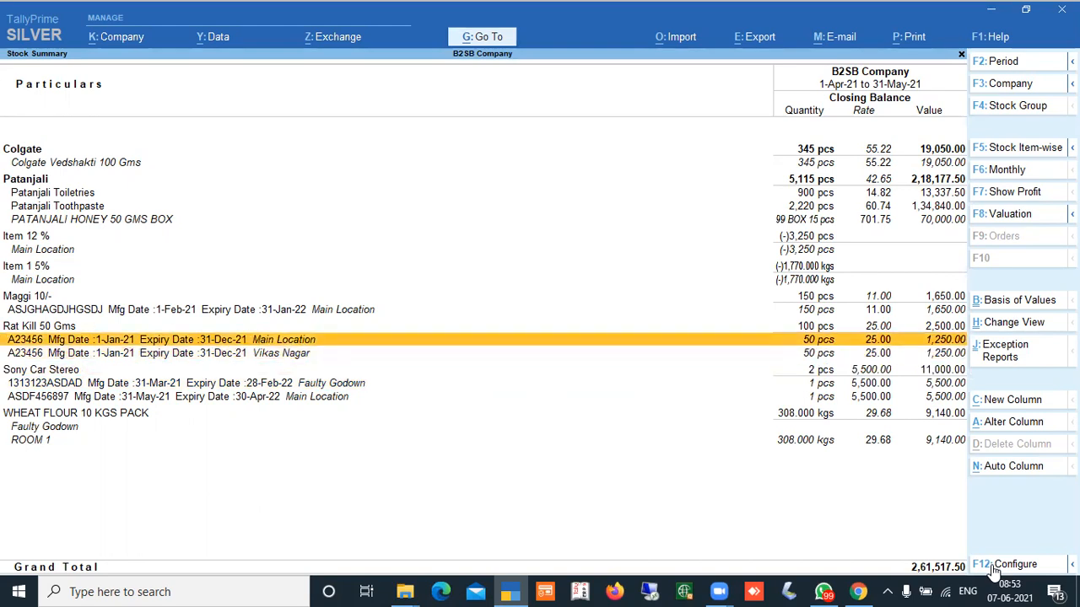
key(Up)
key(Up)
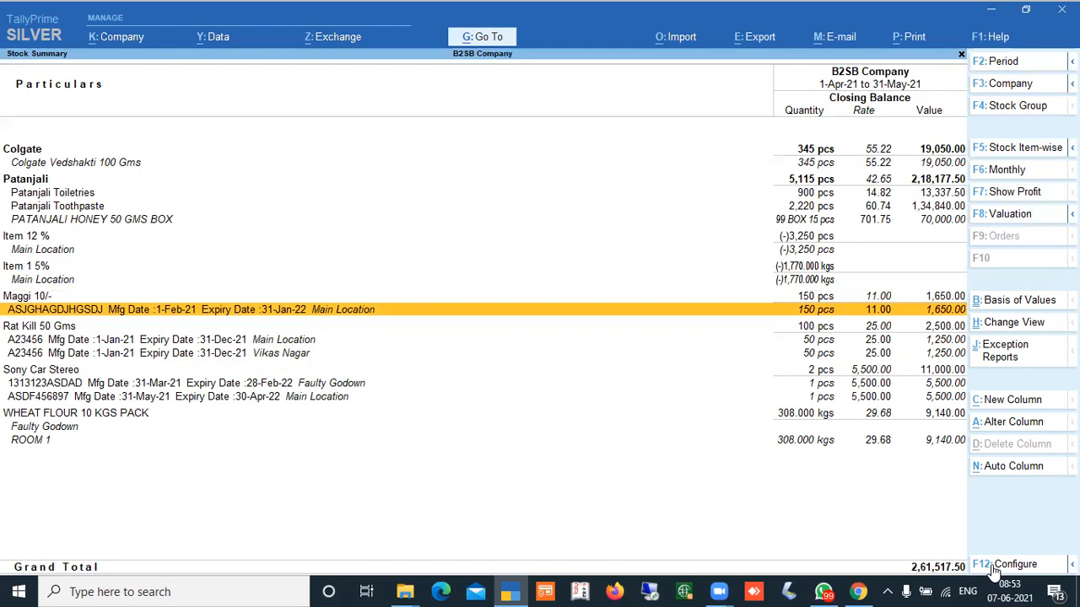
- Drill down from Rat Kill 50 Gms in the Stock Summary through May to its purchase voucher
key(Down)
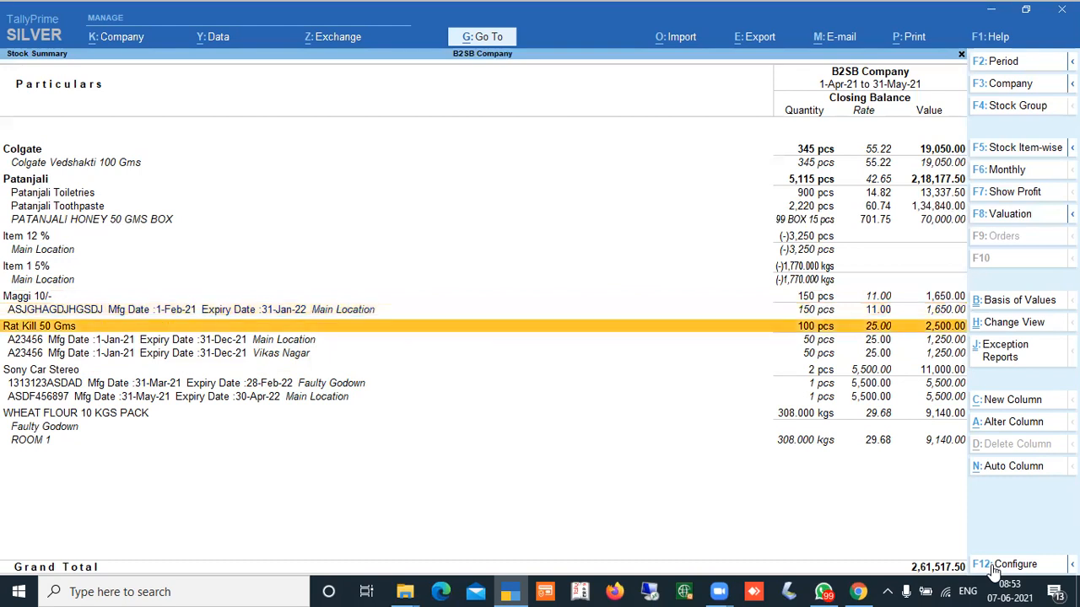
key(Return)
key(Return)
key(Return)
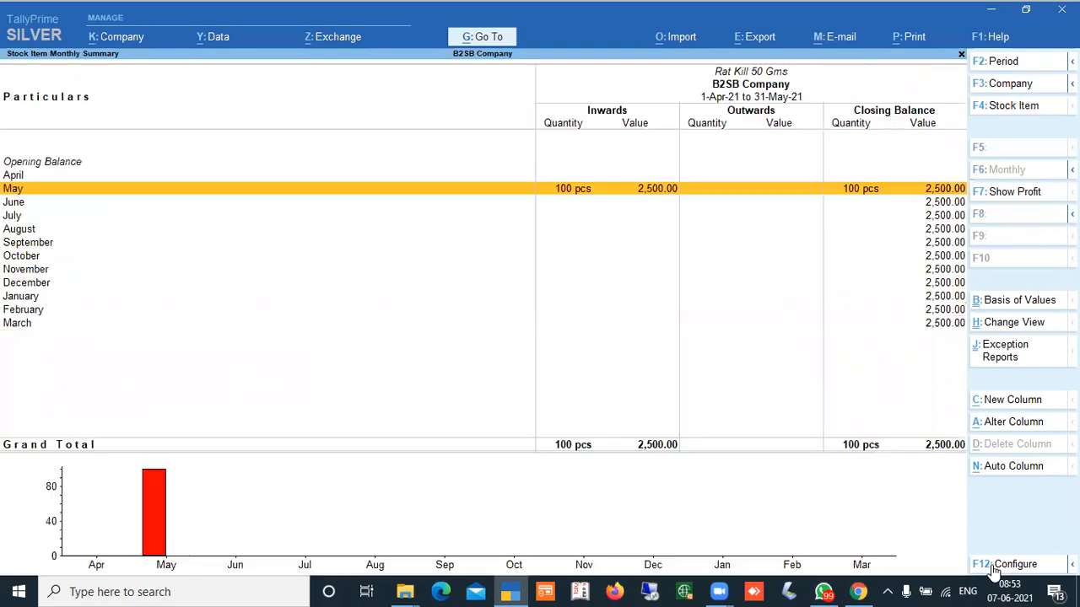
key(Return)
key(Return)
- Go through the voucher's supplier, receipt, order and import details to the Sony Car Stereo item description
key(Return)
key(Return)
key(Return)
key(Return)
key(Return)
key(Return)
key(Return)
key(Return)
key(Return)
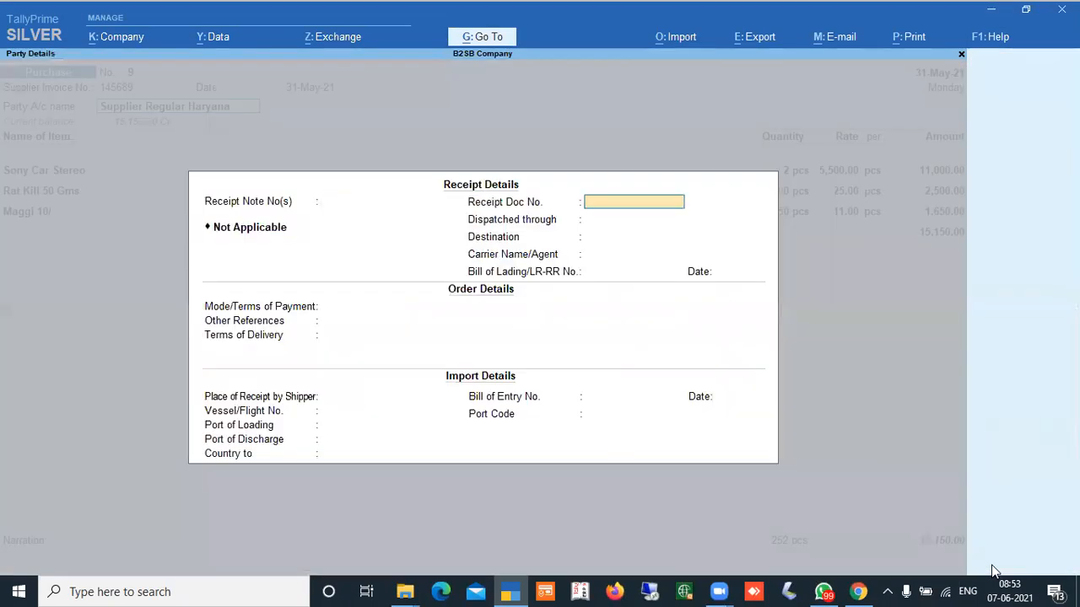
key(Return)
key(Return)
key(Return)
key(Return)
key(Return)
key(Return)
key(Return)
key(Return)
key(Return)
key(Return)
key(Return)
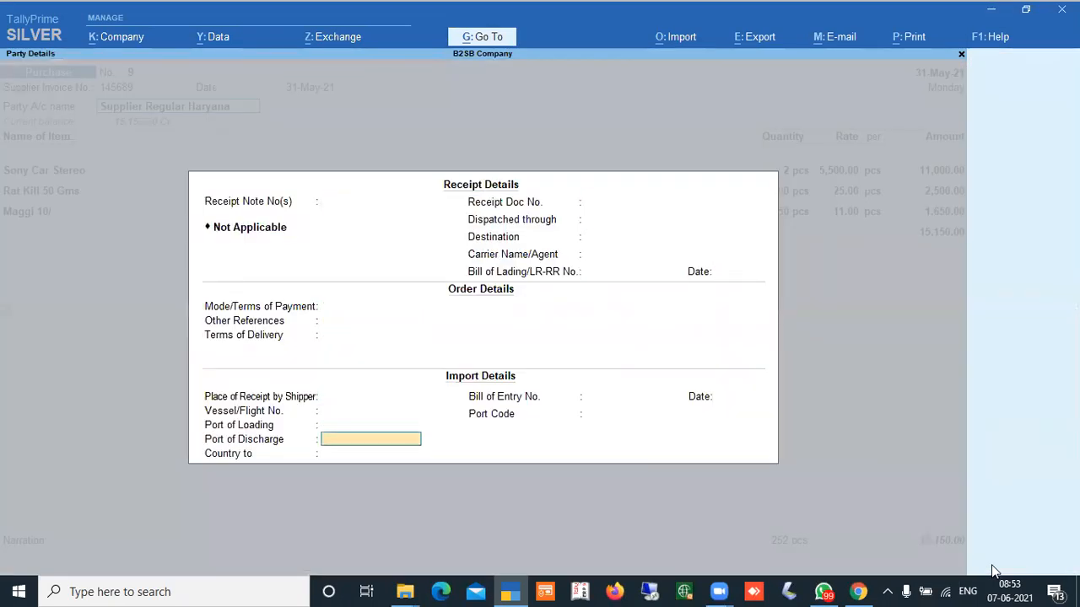
key(Return)
key(Return)
key(Return)
key(Return)
key(Return)
key(Return)
key(Return)
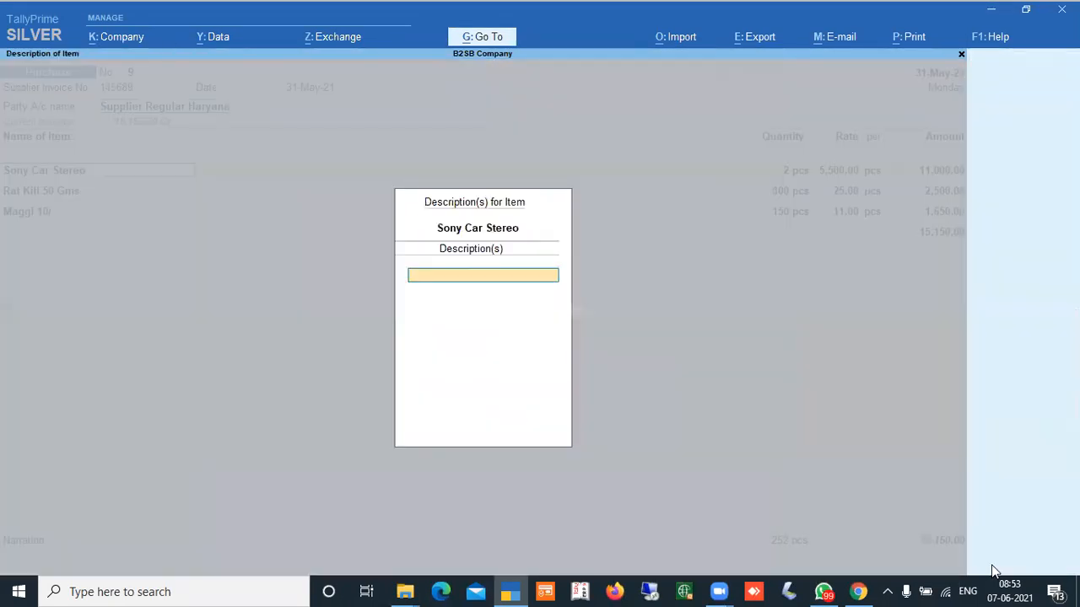
- Review the batch and godown allocations of Sony Car Stereo and Rat Kill 50 Gms in the voucher
key(Return)
key(Return)
key(Return)
key(Return)
key(Return)
key(Return)
key(Return)
key(Return)
key(Return)
key(Return)
key(Return)
key(Return)
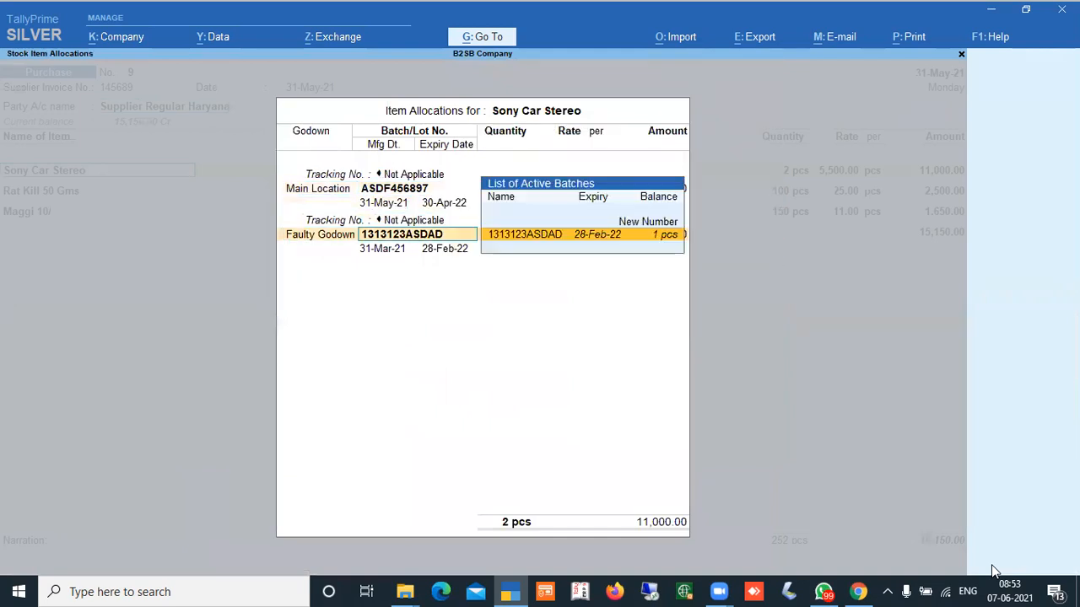
key(Return)
key(Return)
key(Return)
key(Return)
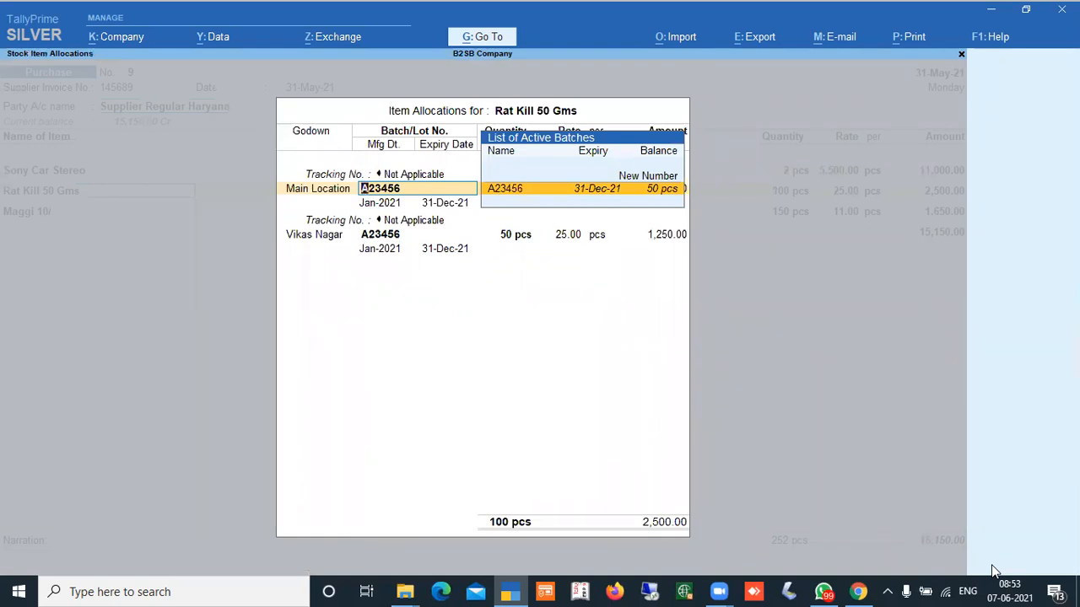
- Leave the purchase voucher without saving and return to the Rat Kill 50 Gms voucher list
key(BackSpace)
key(Escape)
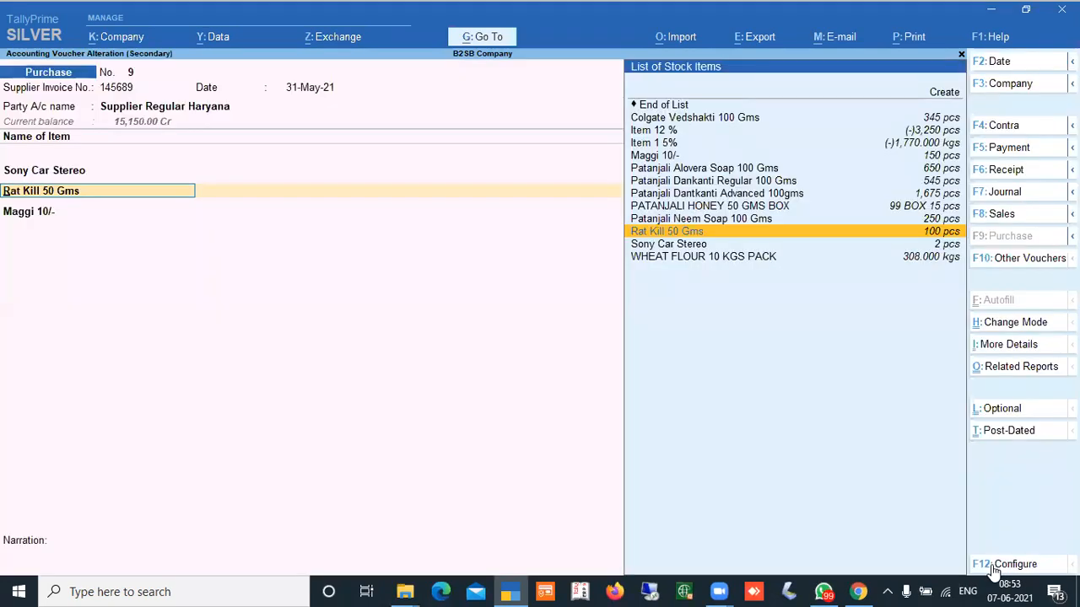
key(Escape)
key(y)
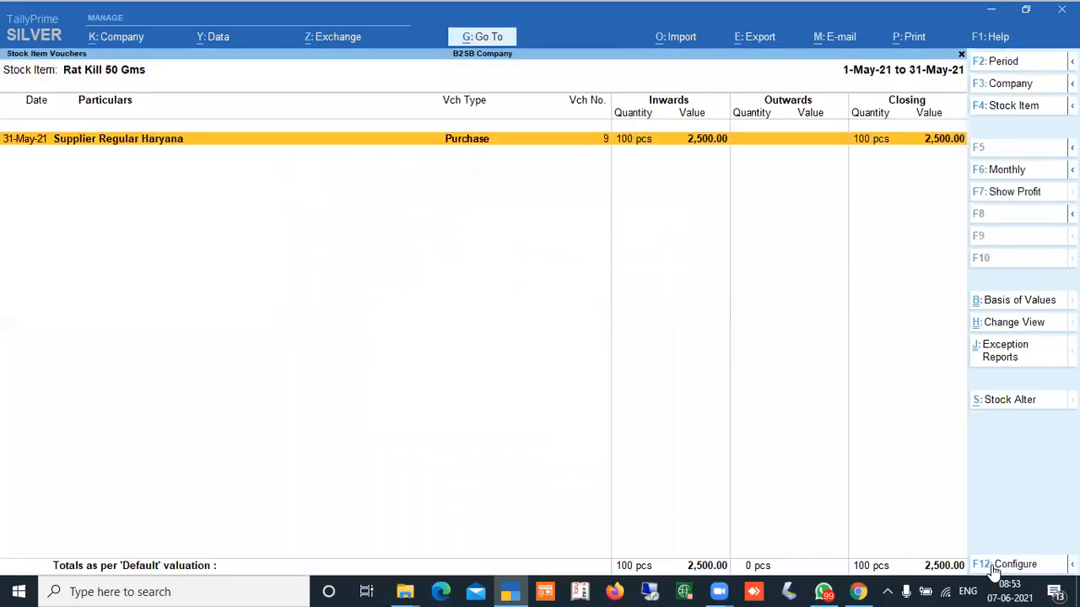
- Leave the stock item reports and open a new purchase voucher
key(Escape)
key(Escape)
key(Home)
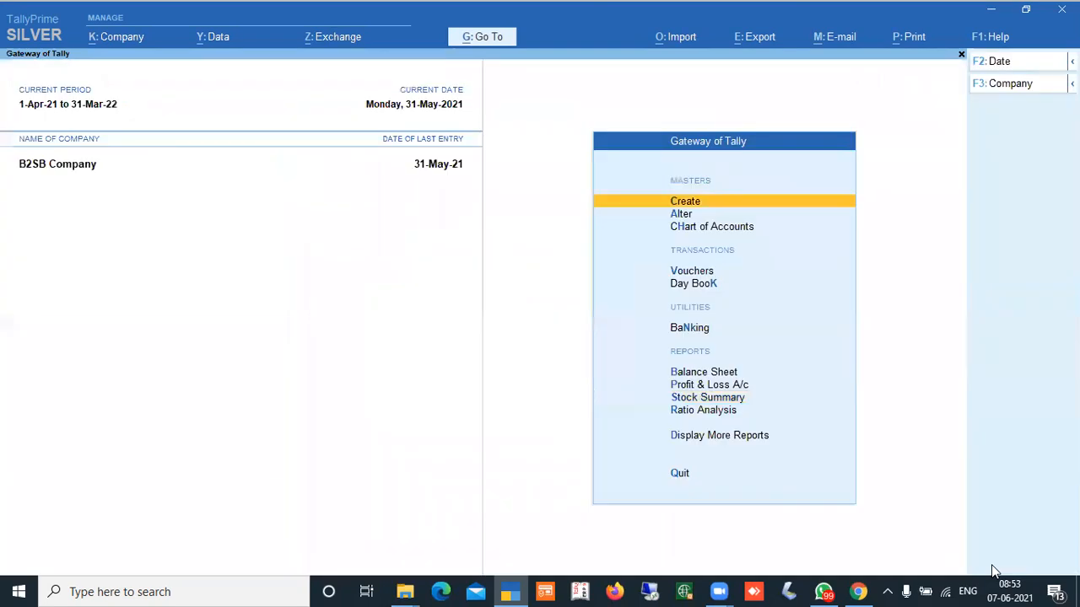
key(Down)
key(Down)
key(Down)
key(Return)
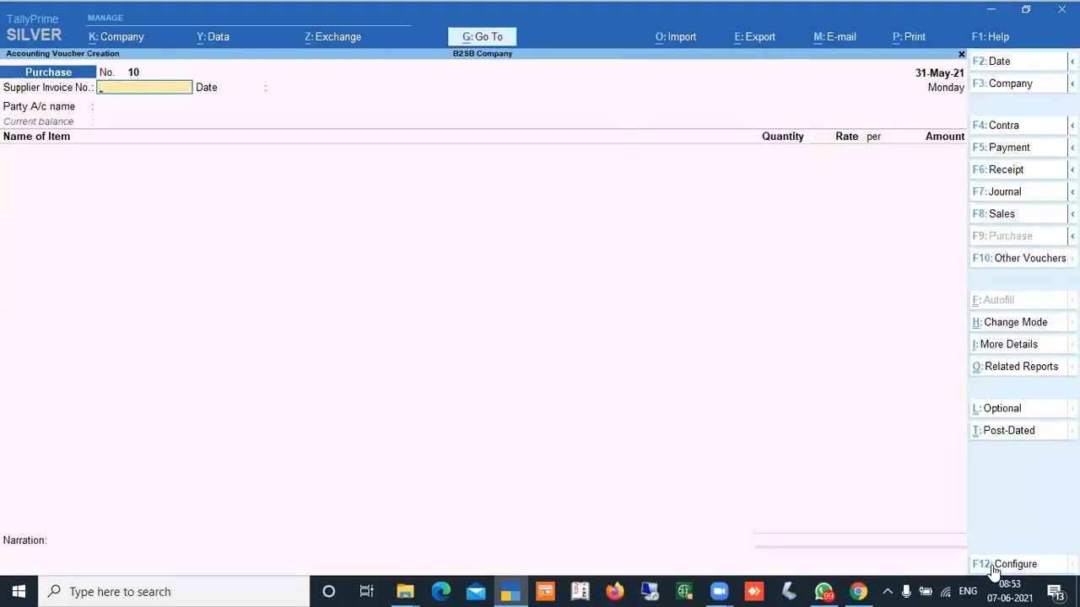
- Enter supplier invoice number ASASA dated 31-May-21, choose Gupta Car Accessories as the party and accept its details
text(ASASA)
key(Return)
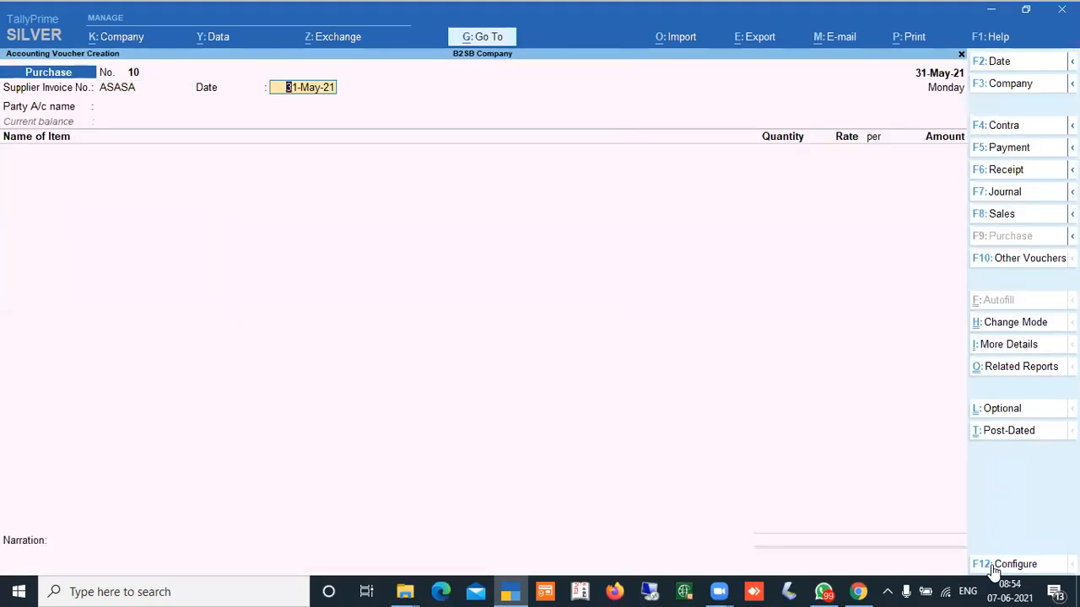
key(Return)
key(Down)
key(Down)
key(Down)
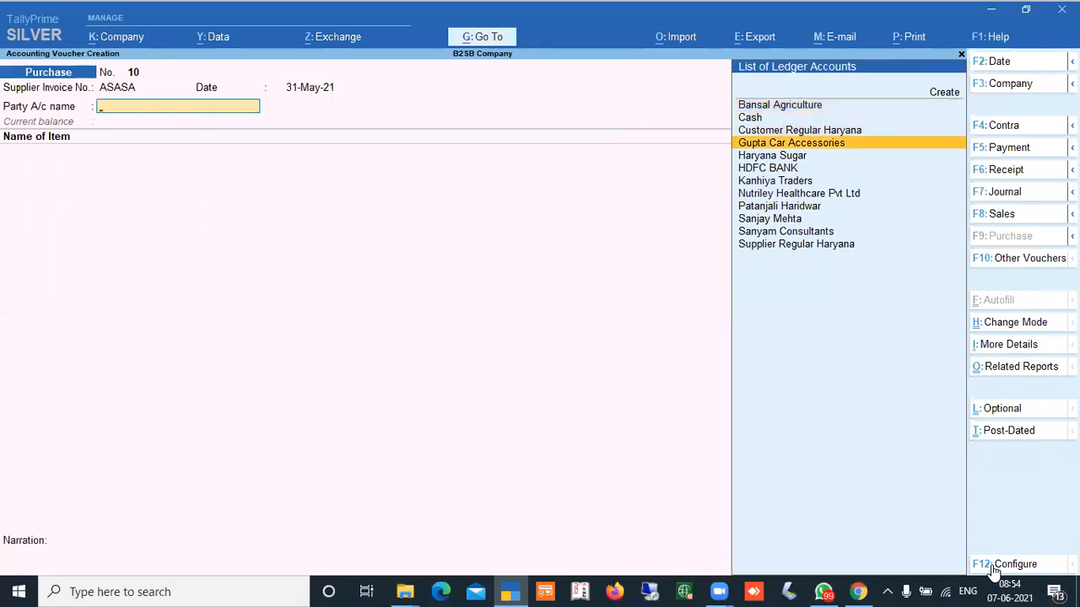
key(Return)
key(Return)
key(Return)
key(Return)
key(ctrl+a)
key(ctrl+a)
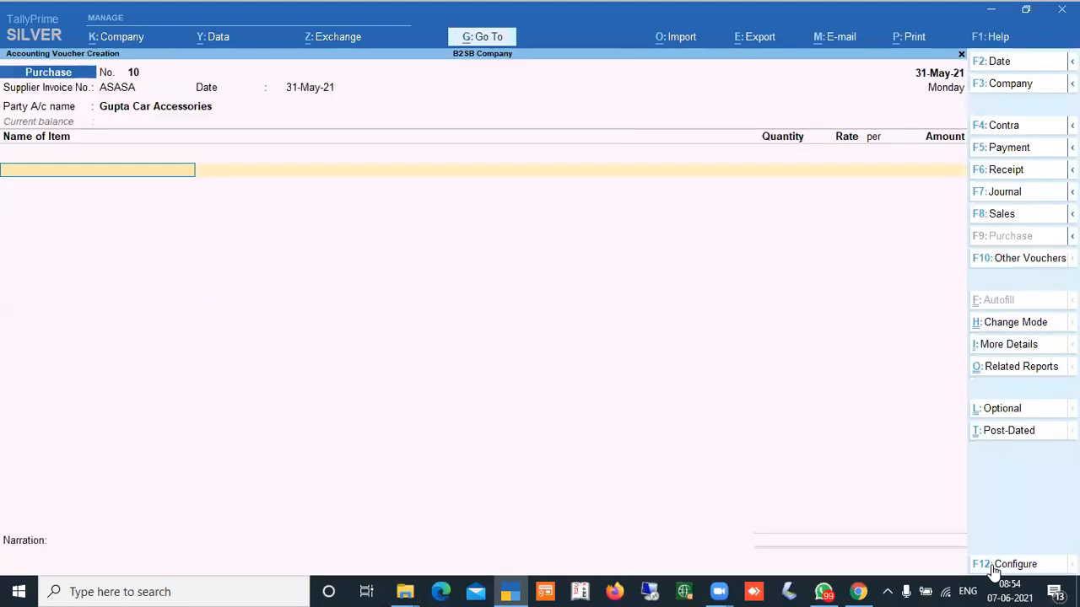
- Add Rat Kill 50 Gms to the purchase with its tracking number set to Not Applicable
key(Down)
key(Down)
key(Down)
key(Down)
key(Down)
key(Down)
key(Down)
key(Down)
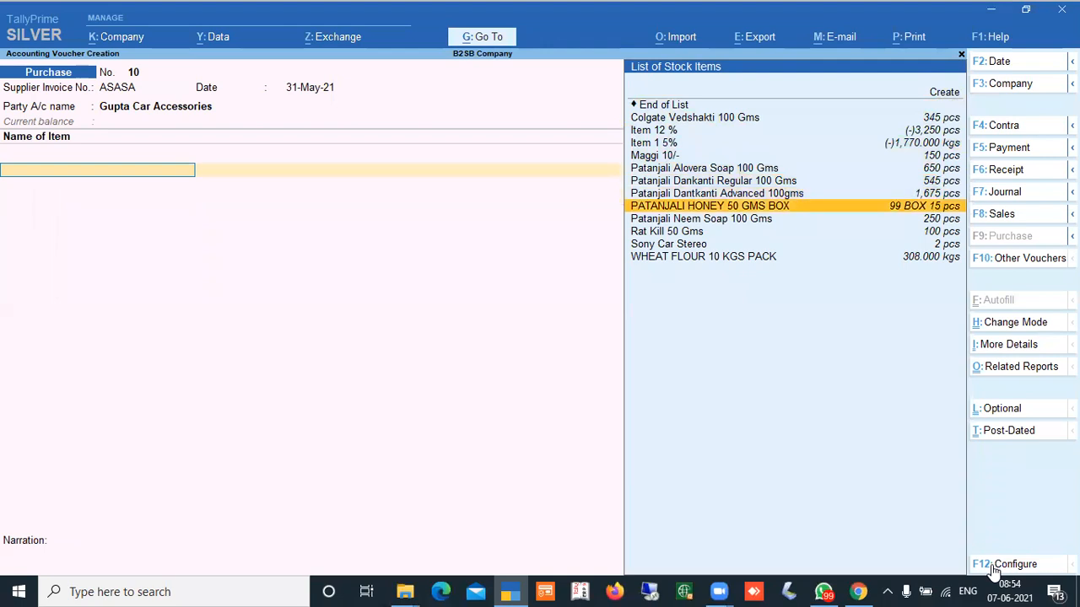
key(Return)
key(Return)
key(Return)
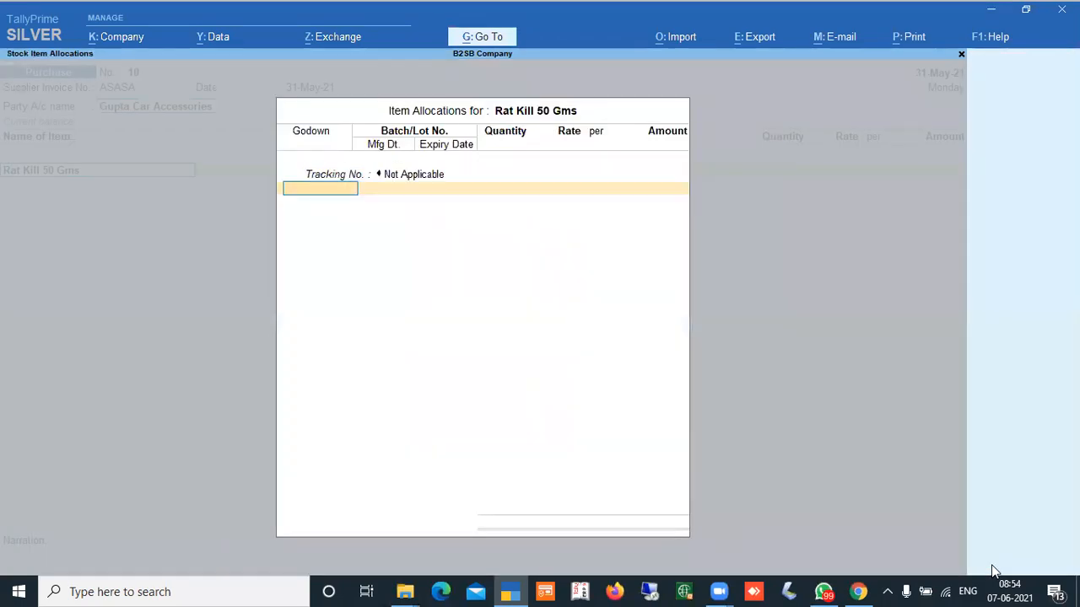
- Allocate the item to Faulty Godown under the new batch number ADASDASDAS- MRP 55
key(Return)
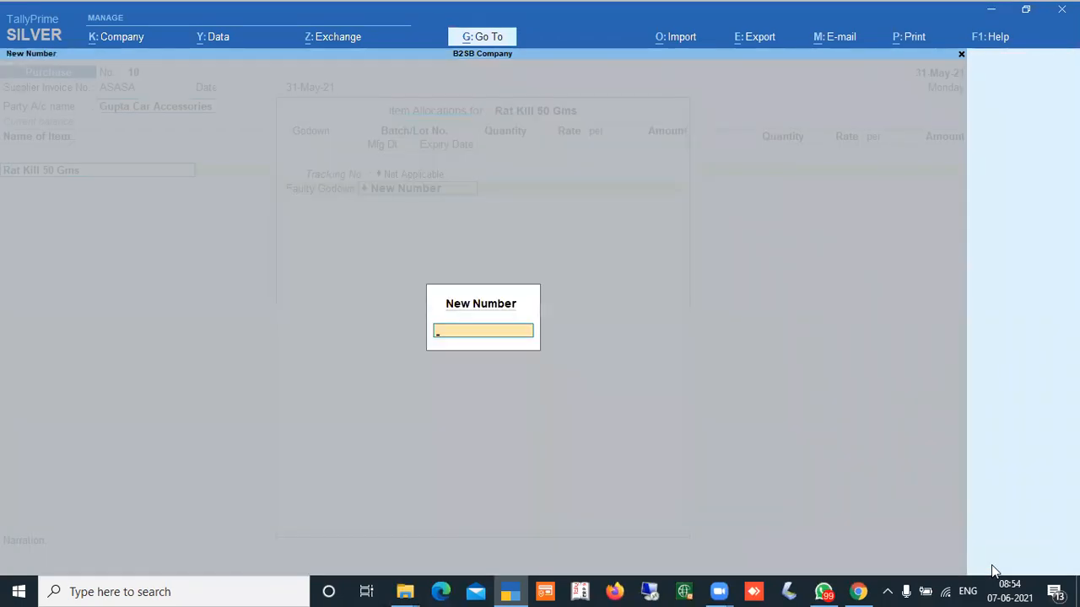
text(ADASDASDAS)
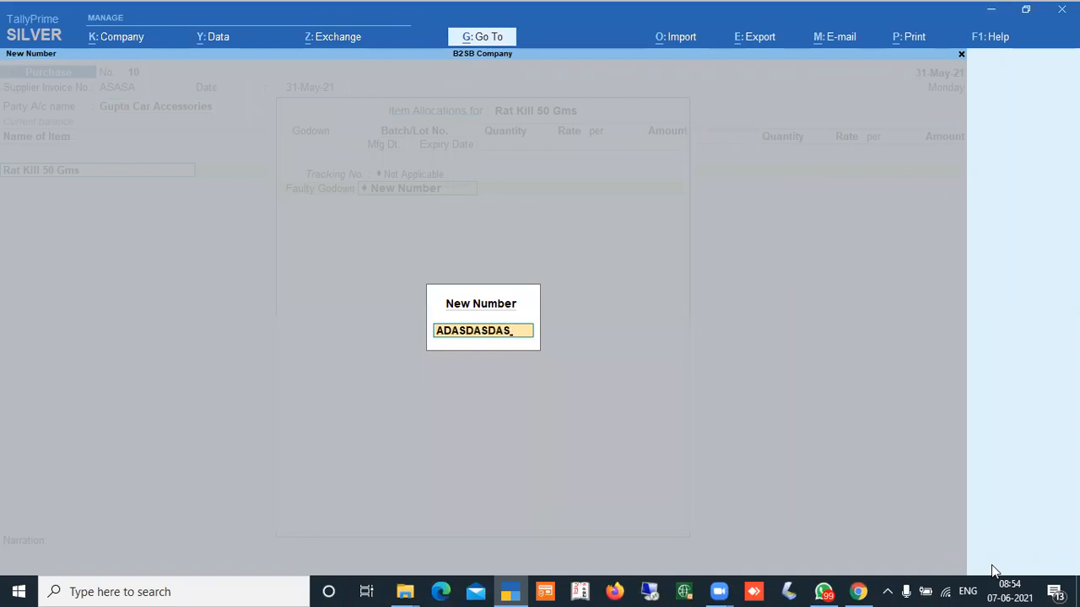
text(- MR)
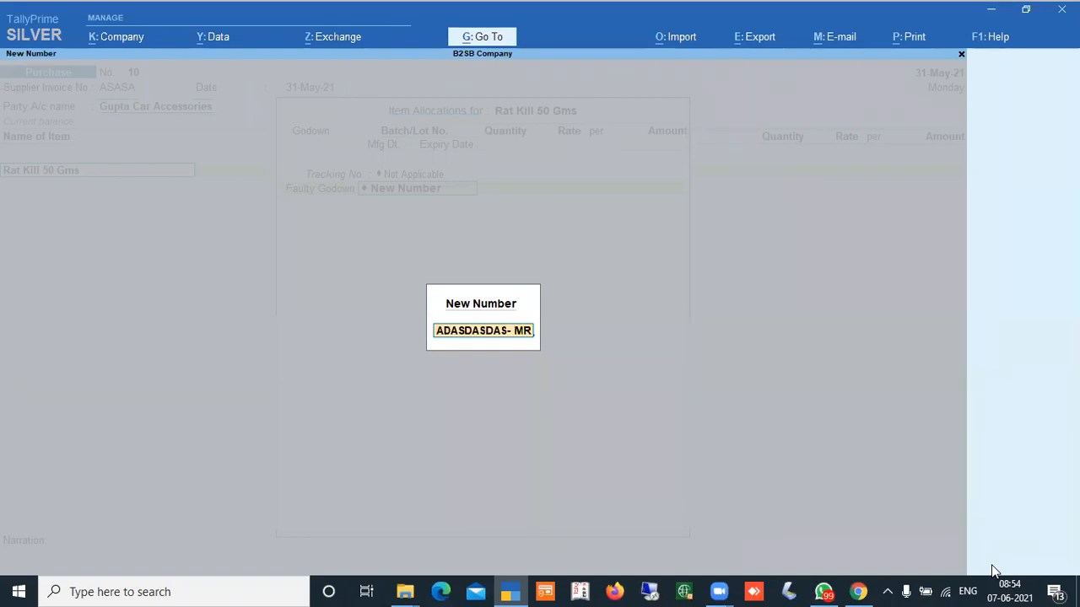
text(P 55)
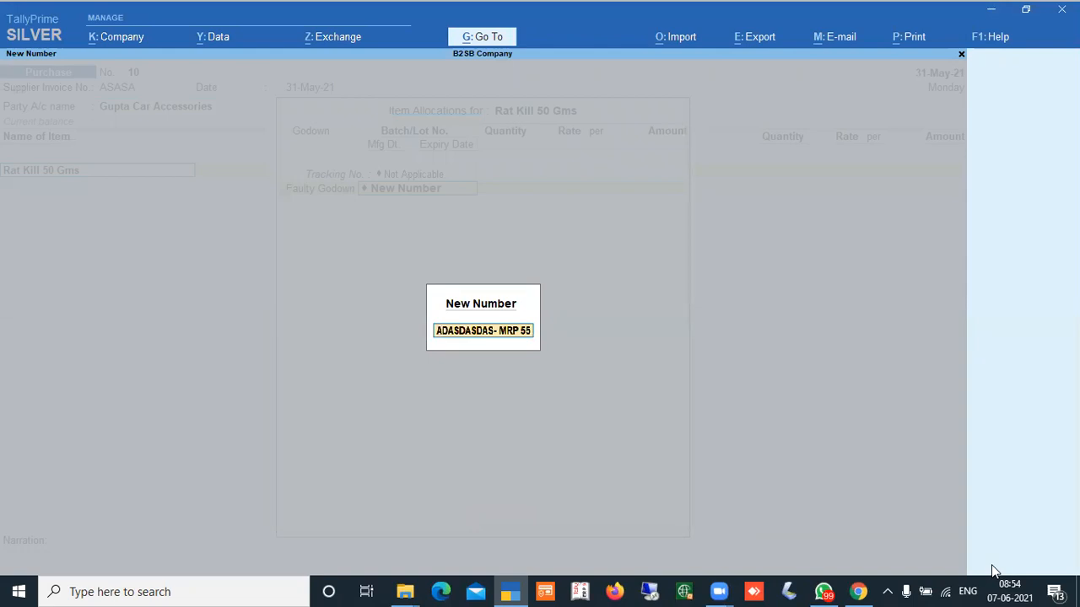
key(Return)
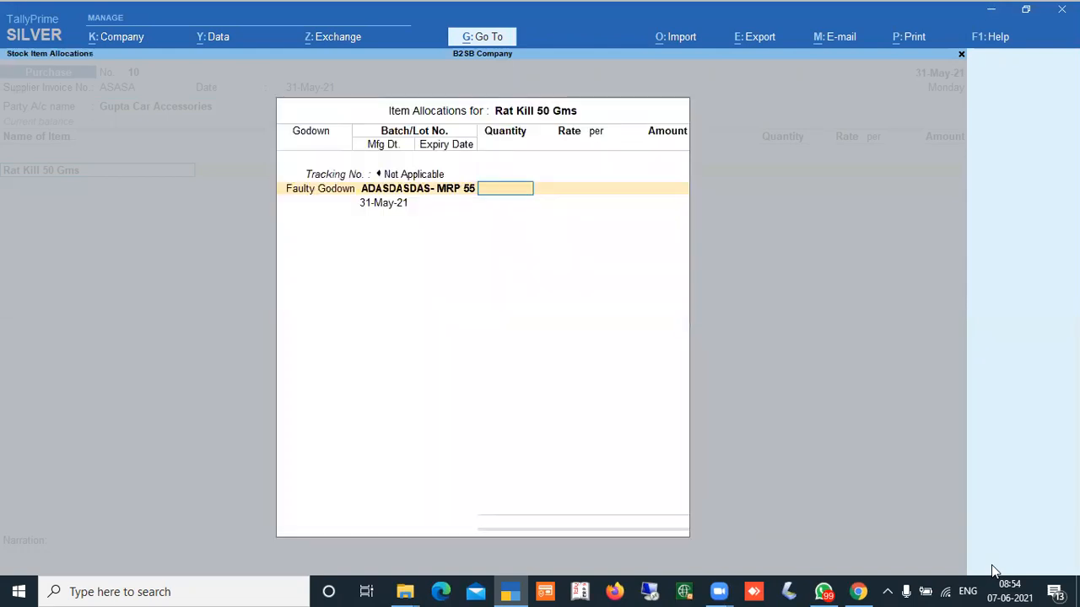
- Set the batch to 145 pcs at rate 25.00, manufactured 31-May-21 and expiring 30-4-22, and save the purchase voucher
text(145)
key(Return)
key(Return)
key(Return)
key(Return)
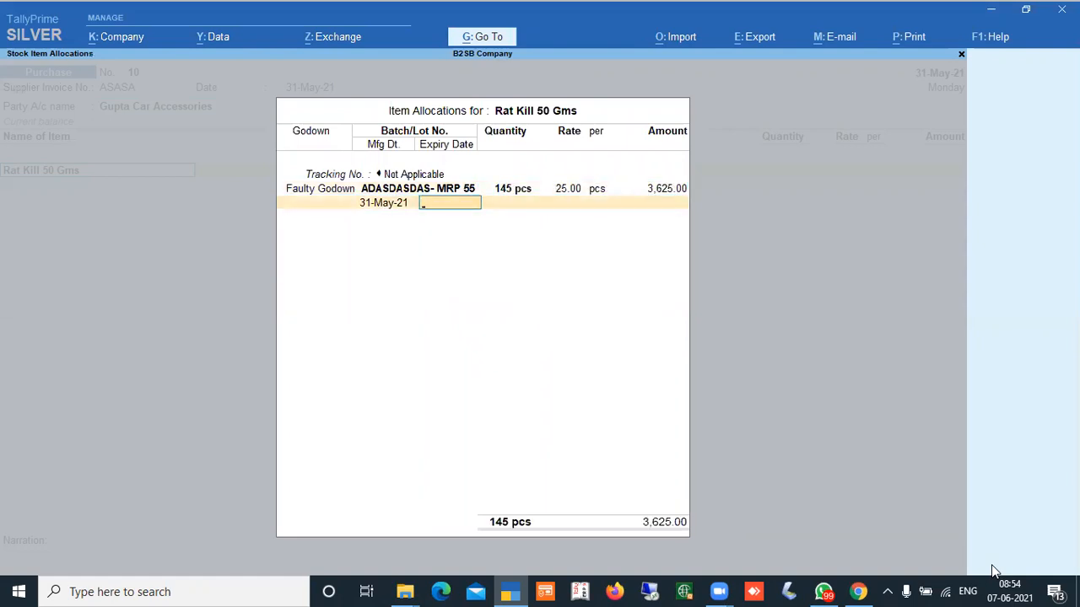
text(30-4-22)
key(Return)
key(ctrl+a)
key(ctrl+a)
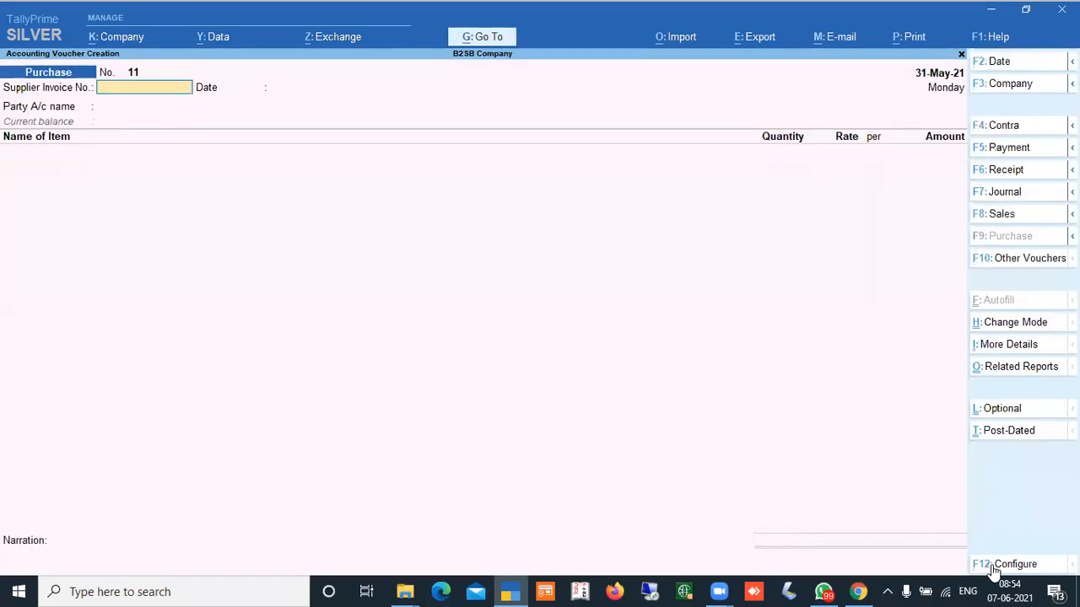
- Open the Stock Summary and expand Rat Kill 50 Gms into its batches and godowns
key(Escape)
key(s)
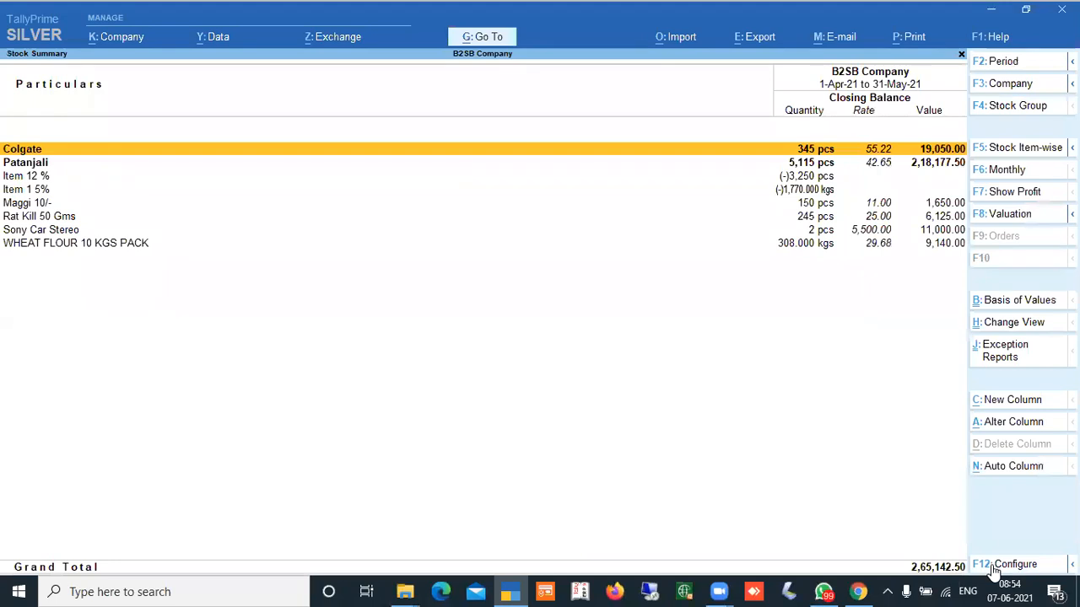
key(Down)
key(Down)
key(Down)
key(Down)
key(Down)
key(Return)
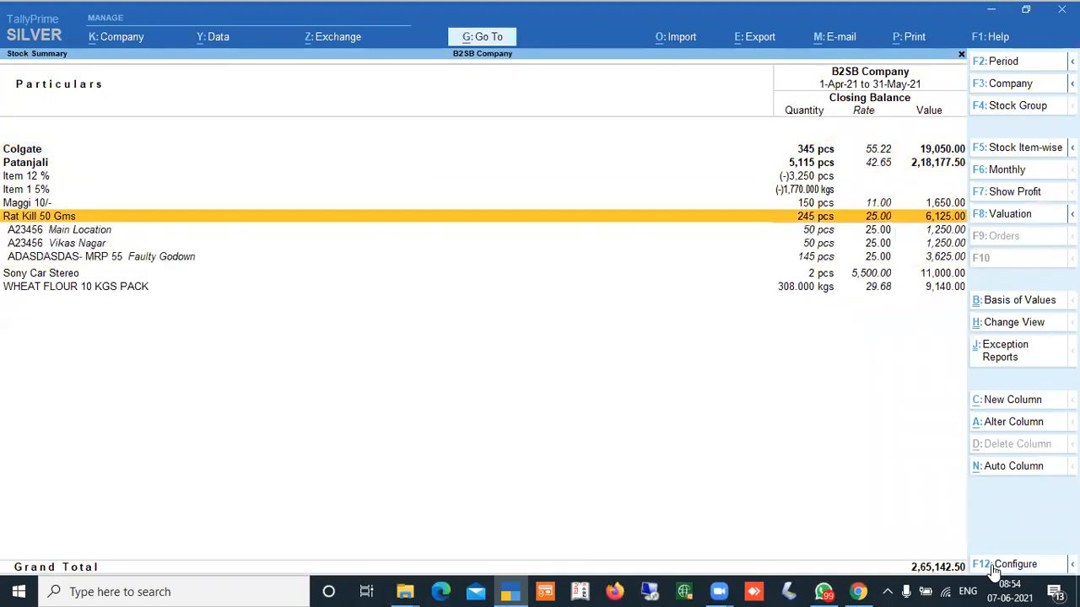
key(Down)
key(Down)
key(Down)
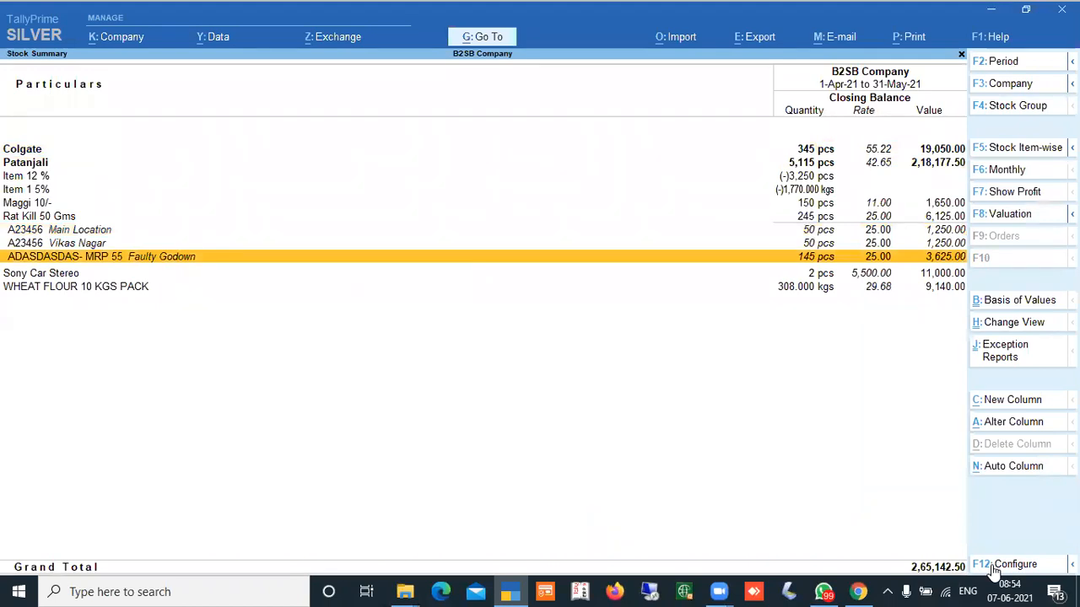
- Compare the A23456 and ADASDASDAS- MRP 55 batches of Rat Kill 50 Gms across their godowns
key(Up)
key(Up)
key(Down)
key(Down)
key(Up)
key(Up)
key(Down)
key(Down)
key(Up)
key(Down)
key(Down)
key(Up)
key(Up)
key(Up)
key(Down)
key(Down)
key(Down)
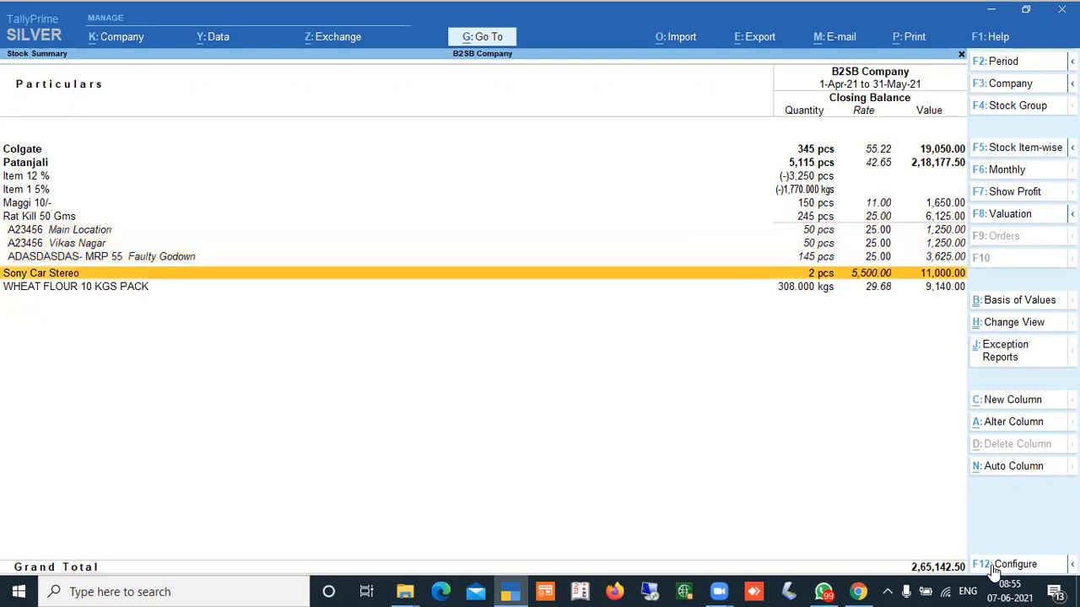
key(Up)
key(Up)
key(Up)
key(Up)
key(Up)
key(Up)
key(Up)
key(Up)
key(Up)
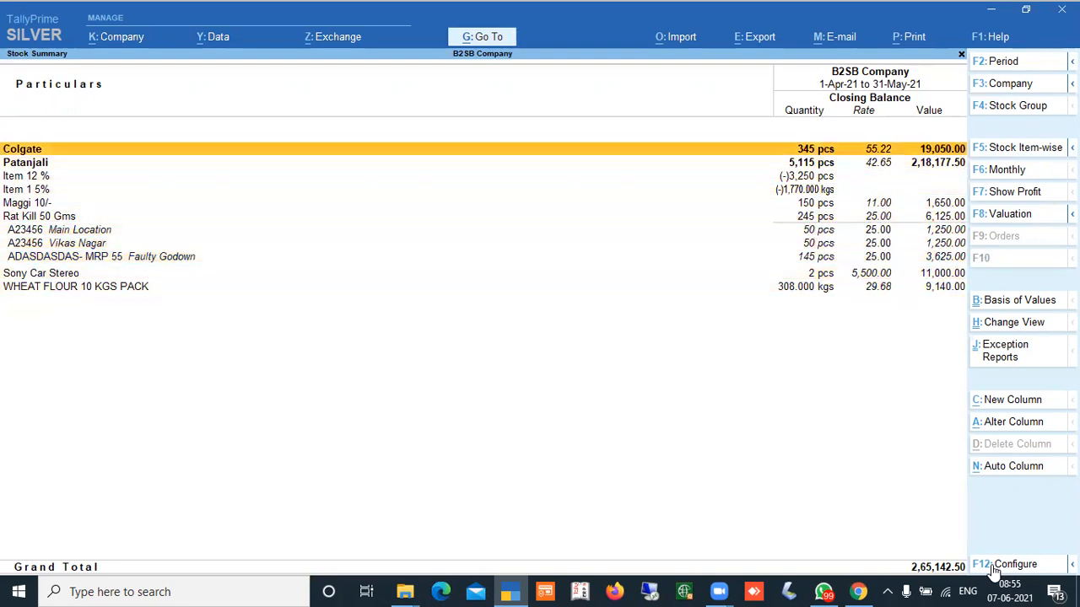
key(Down)
key(Down)
key(Down)
key(Down)
key(Down)
key(Down)
key(Down)
key(Down)
key(Up)
key(Up)
key(Up)
key(Up)
key(Up)
key(Up)
key(Up)
key(Up)
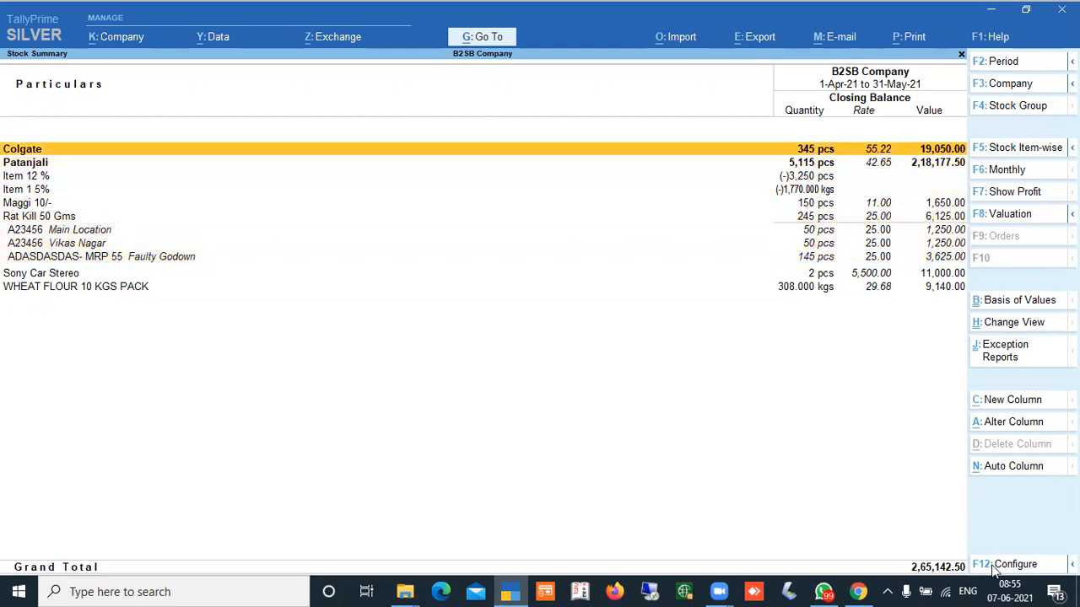
key(Down)
key(Down)
key(Down)
key(Down)
key(Down)
key(Down)
key(Down)
key(Down)
key(Up)
key(Up)
key(Up)
key(Up)
key(Up)
key(Up)
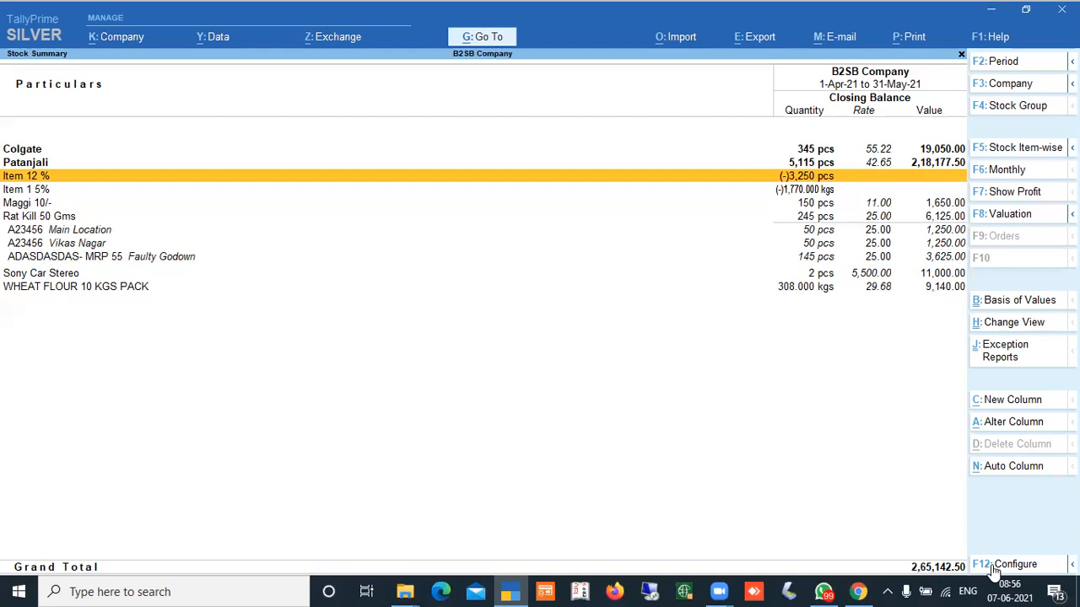
- Leave the Stock Summary and open a new sales voucher
key(Escape)
key(Escape)
key(Escape)
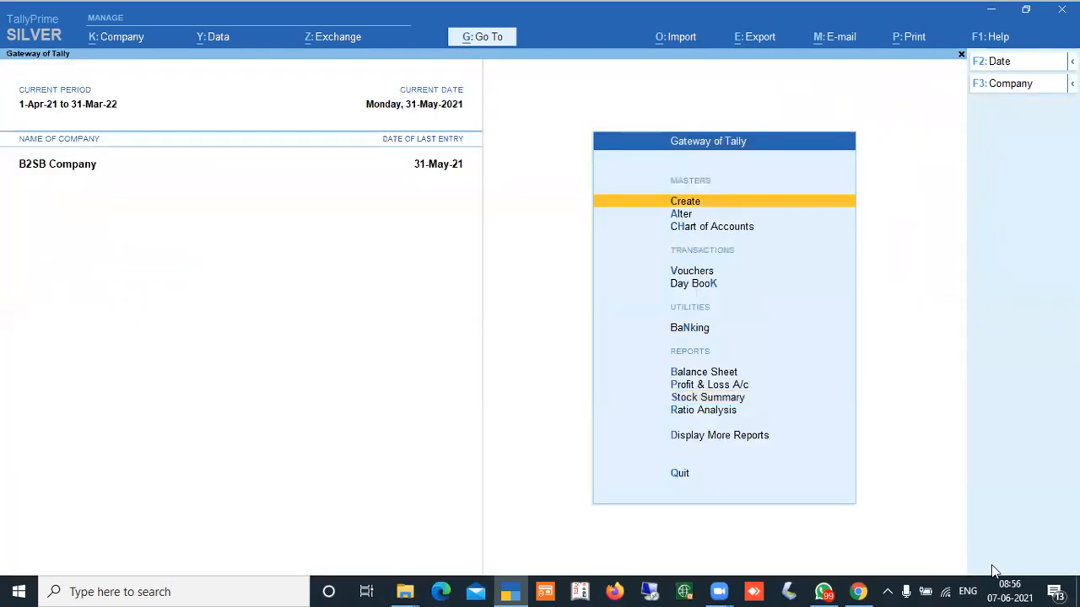
key(v)
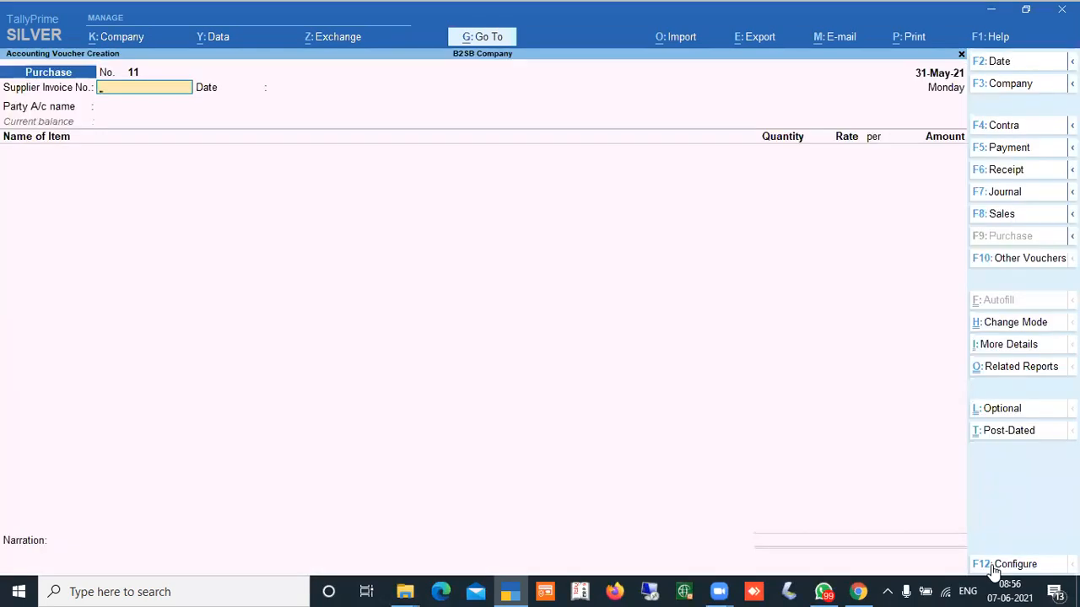
click(999, 216)
- Choose Cash as the sales party, leave the dispatch, order and export details blank, and accept the party details
key(Down)
key(Down)
key(Up)
key(Return)
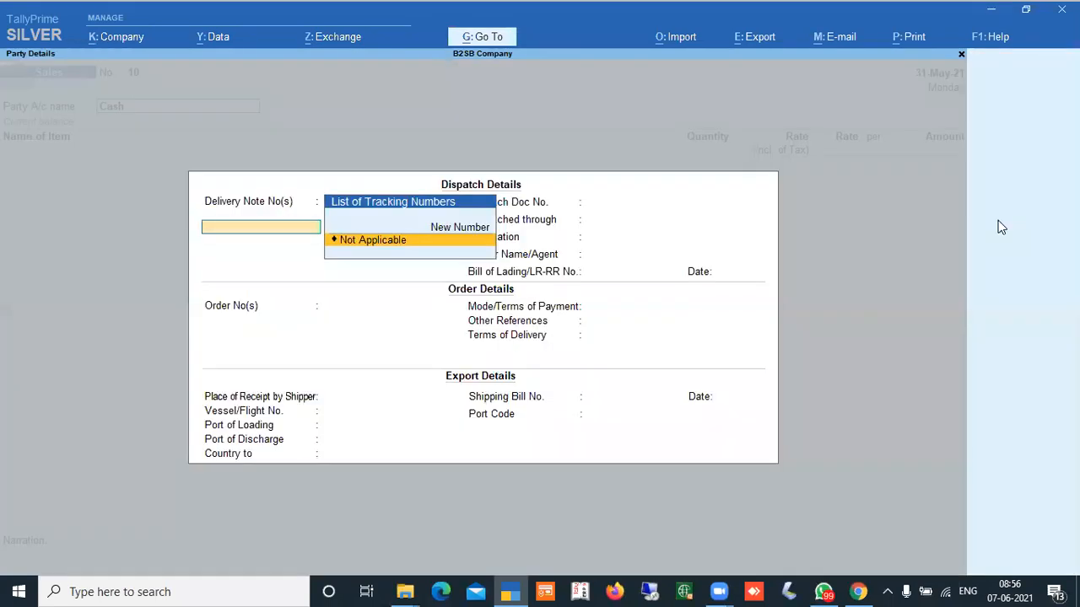
key(Return)
key(Return)
key(Return)
key(Return)
key(Return)
key(Return)
key(Return)
key(Return)
key(Return)
key(Return)
key(Return)
key(Return)
key(Return)
key(Return)
key(Return)
key(Return)
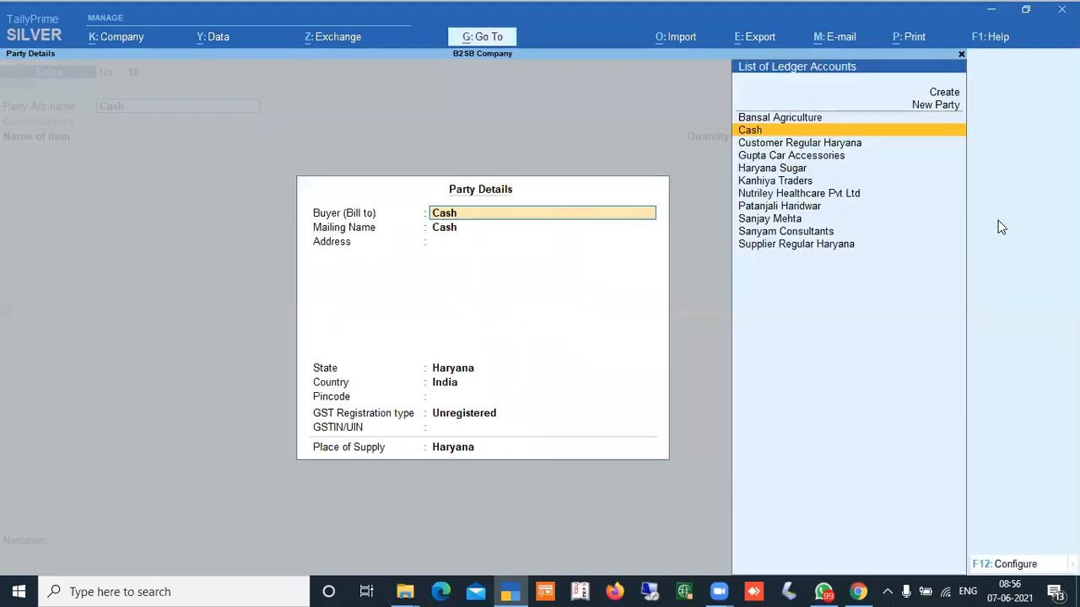
key(Return)
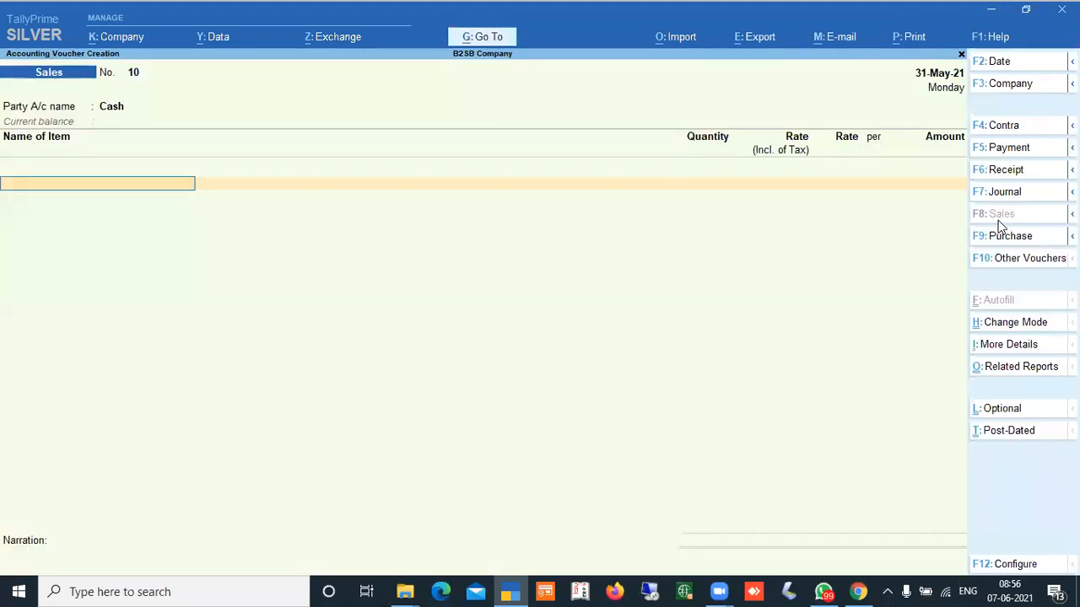
- Add Sony Car Stereo to the sales voucher with its tracking number set to Not Applicable
key(Down)
key(Down)
key(Down)
key(Down)
key(Down)
key(Down)
key(Down)
key(Down)
key(Down)
key(Down)
key(Down)
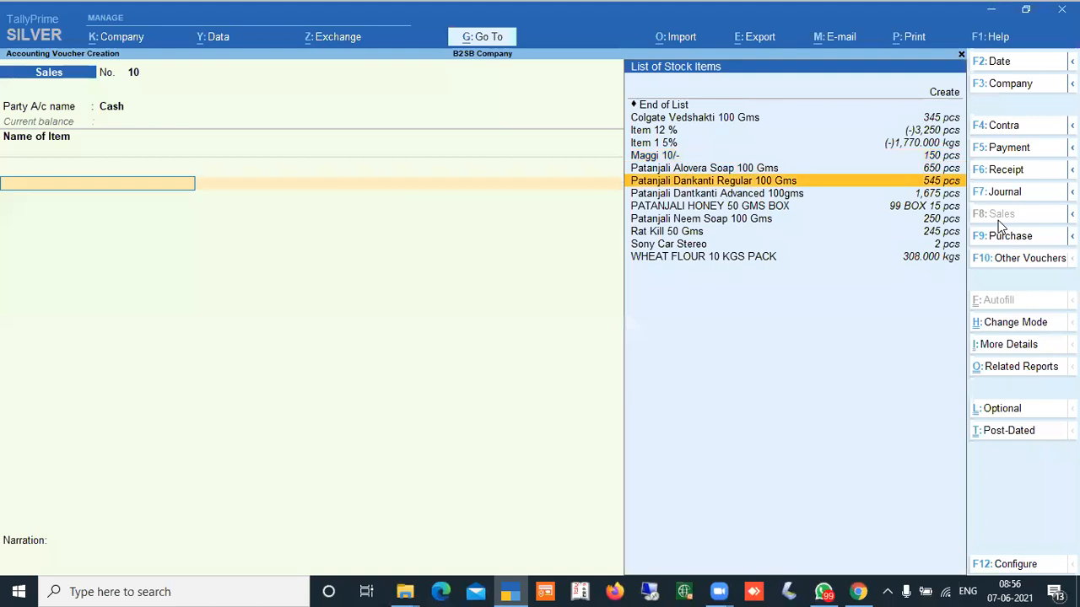
key(Return)
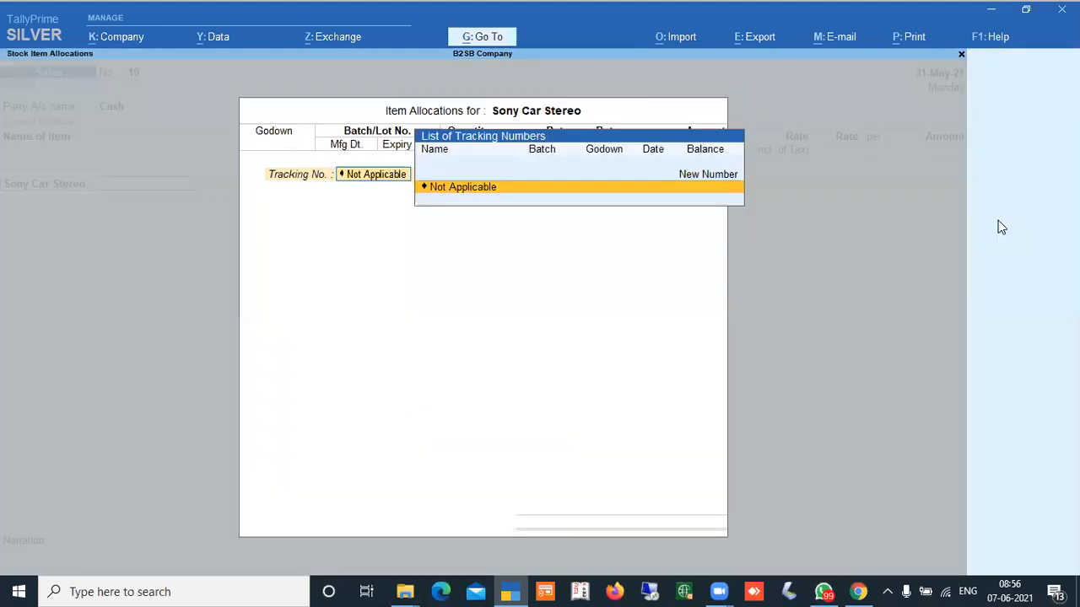
key(Return)
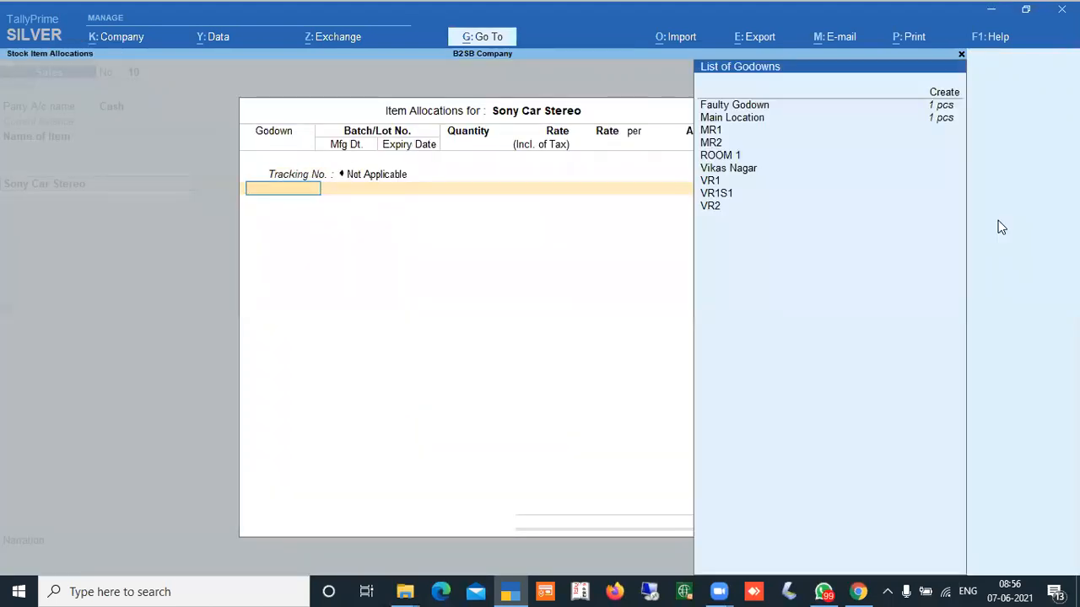
- Choose Main Location as the godown from which Sony Car Stereo is sold
key(Down)
key(Down)
key(Up)
key(Down)
key(Up)
key(Down)
key(Up)
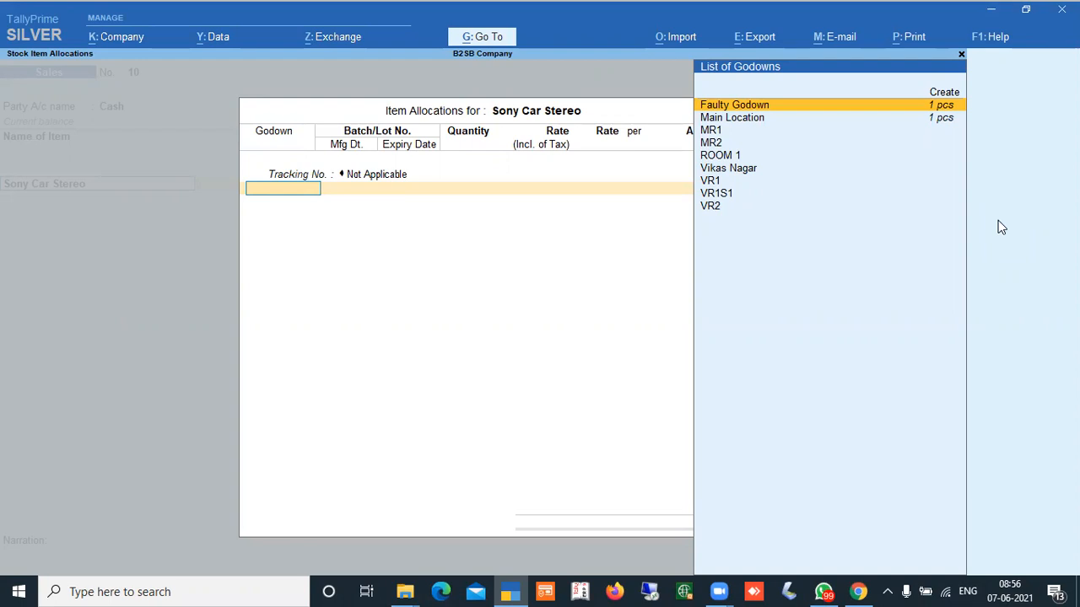
key(Down)
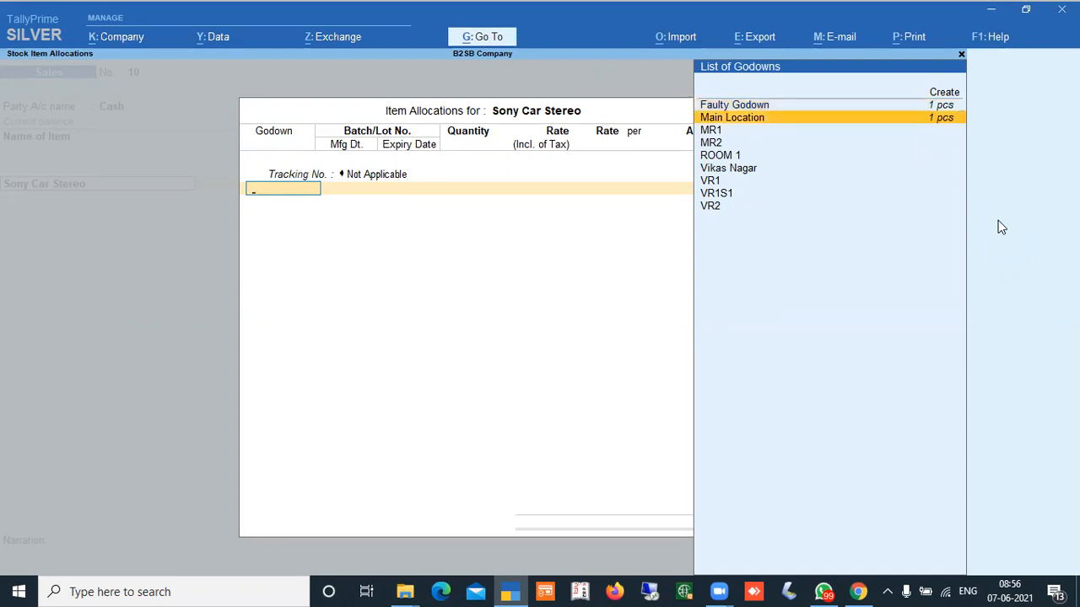
key(Return)
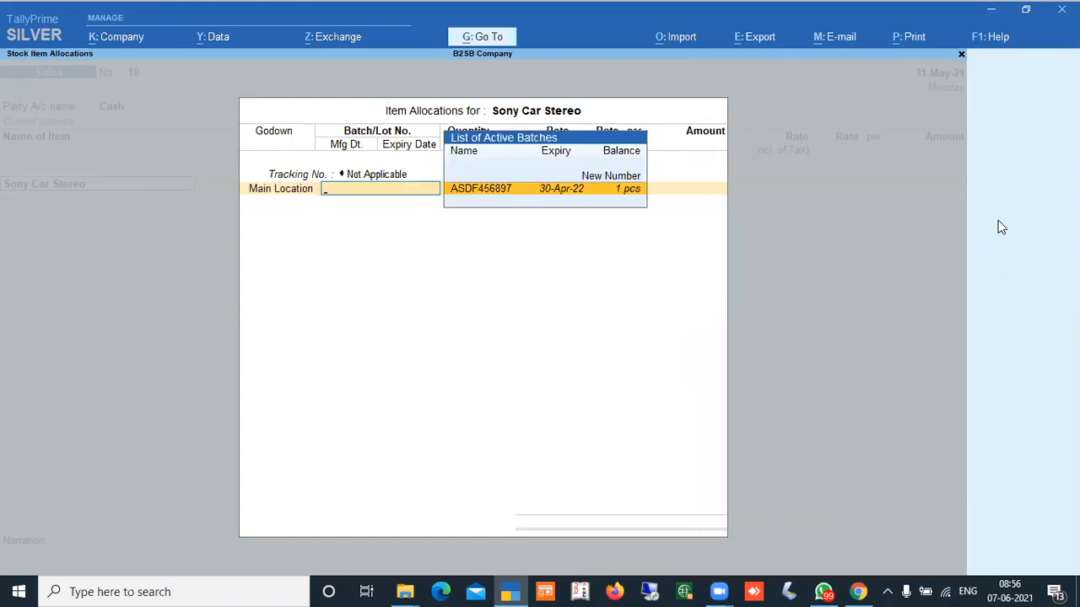
- Allocate 1 pcs of Sony Car Stereo from batch ASDF456897 in the sales voucher
key(Up)
key(Down)
key(Up)
key(Down)
key(Return)
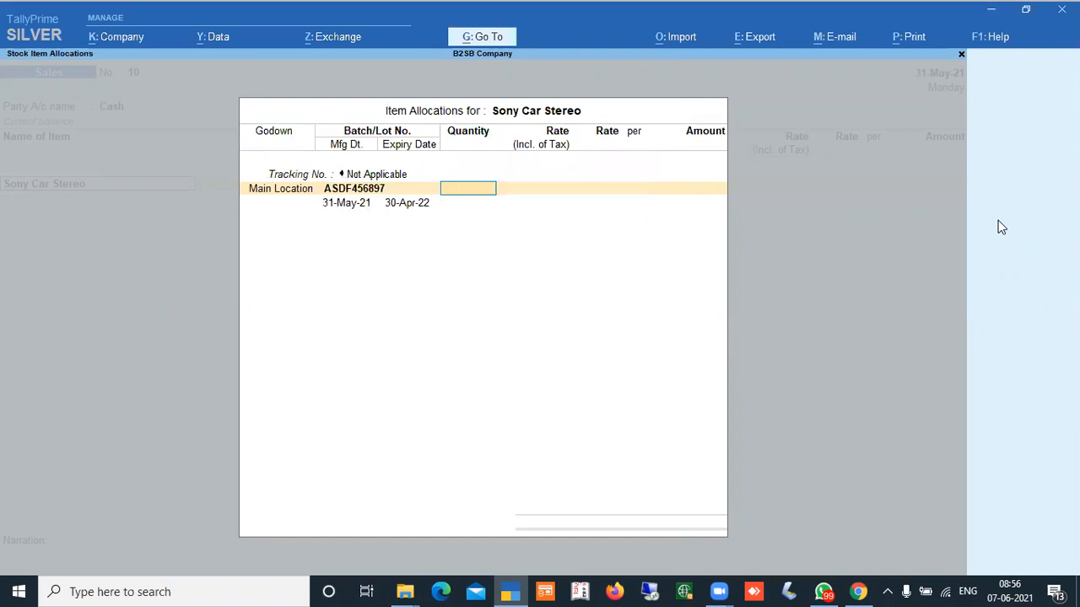
key(Return)
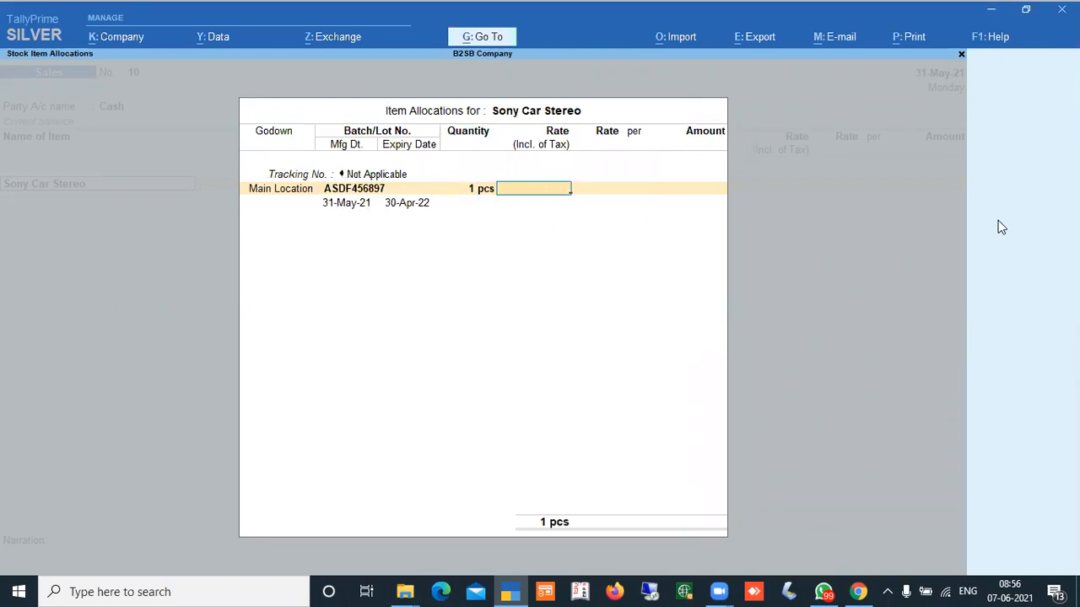
- Set the tax-inclusive rate of Sony Car Stereo to 8500 and end its tracking number list
text(8500)
key(Return)
key(Return)
key(Return)
key(Return)
key(Return)
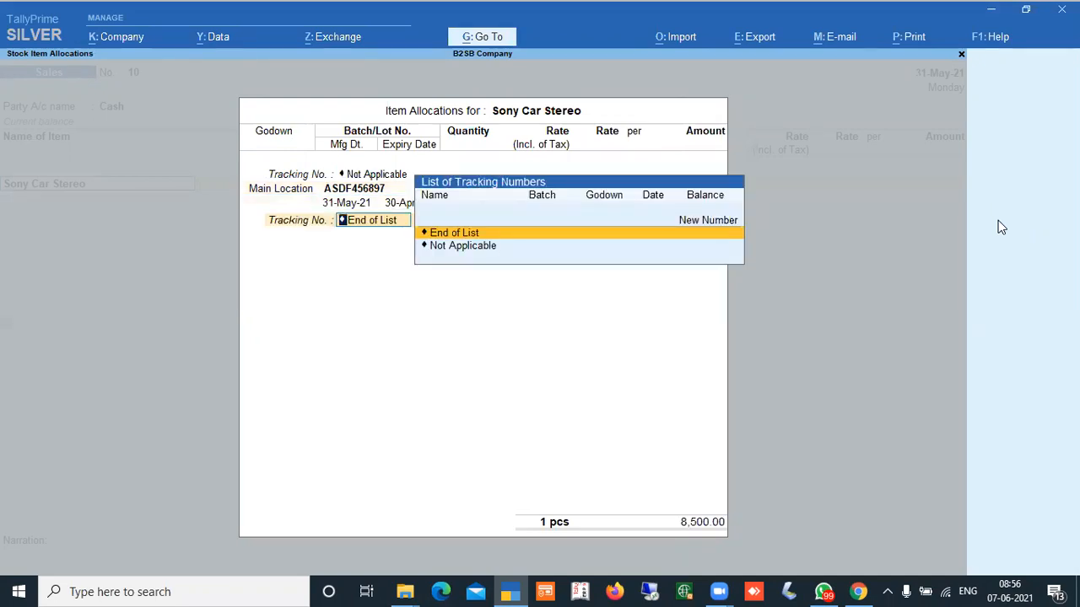
key(Return)
key(Return)
key(Return)
key(Return)
key(Return)
- Go back to the Cash party and recheck its dispatch, order, export and buyer details without changes
key(BackSpace)
key(BackSpace)
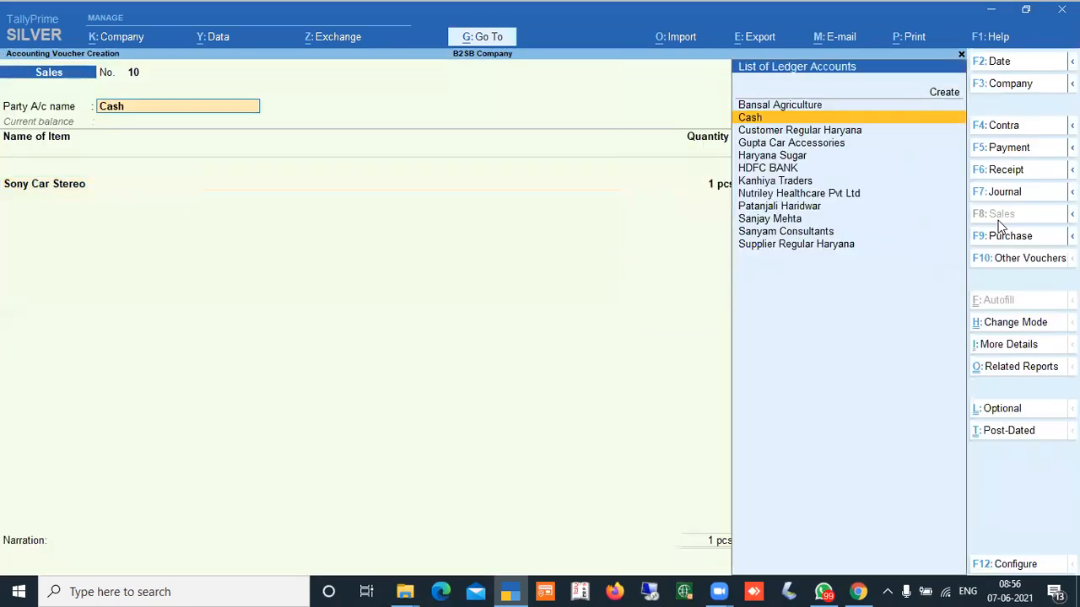
key(Return)
key(Return)
key(Return)
key(Return)
key(Return)
key(Return)
key(Return)
key(Return)
key(Return)
key(Return)
key(Return)
key(Return)
key(Return)
key(Return)
key(Return)
key(Return)
key(Return)
key(Return)
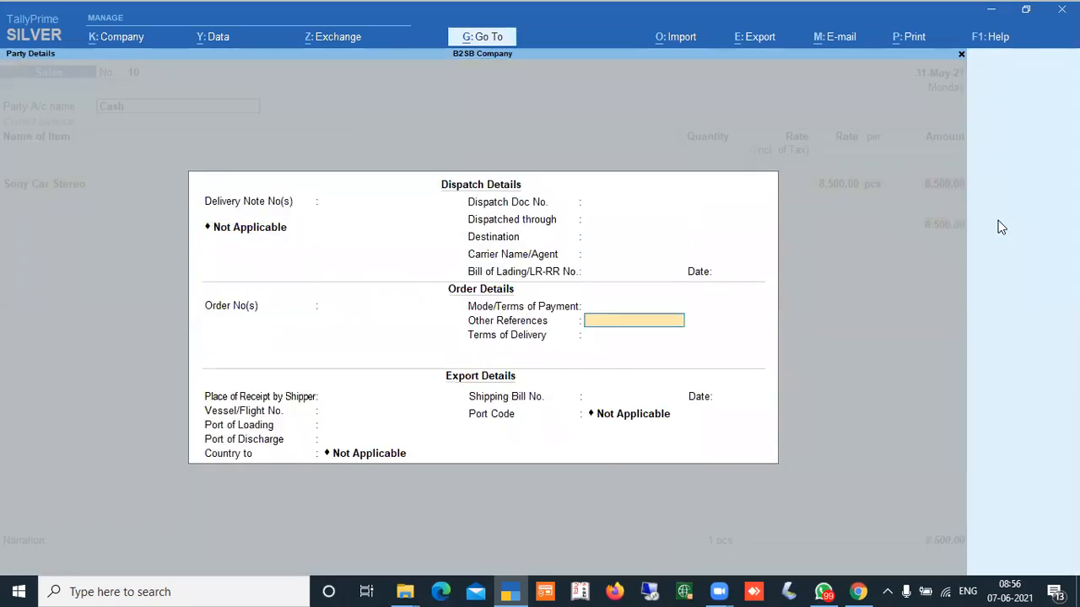
key(Return)
key(Return)
key(Return)
key(Return)
key(Return)
key(Return)
key(Return)
key(Return)
key(Return)
key(Return)
key(Return)
key(Return)
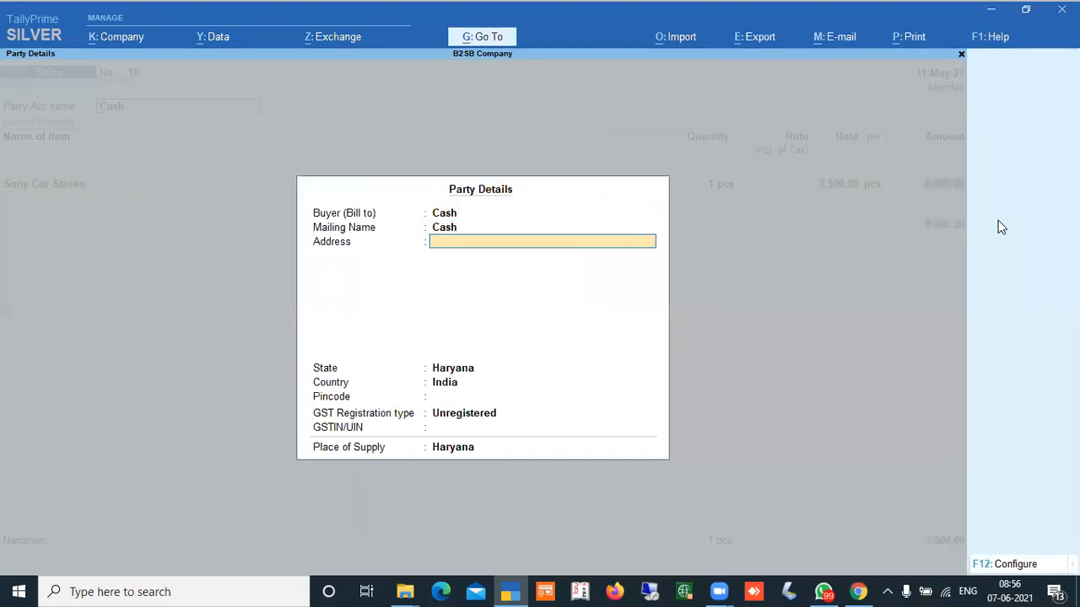
key(Return)
key(Return)
key(Return)
key(Return)
key(Return)
key(Return)
key(Return)
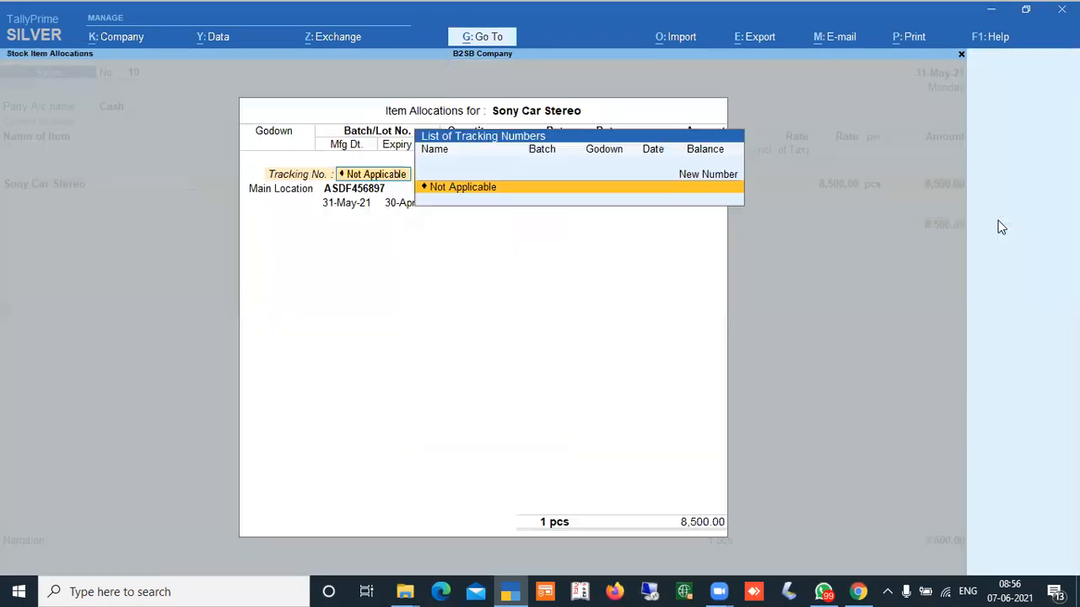
- Recheck the godown, batch, quantity and rate in the Sony Car Stereo allocation, and accept it unchanged
key(Return)
key(BackSpace)
key(BackSpace)
key(BackSpace)
key(BackSpace)
key(BackSpace)
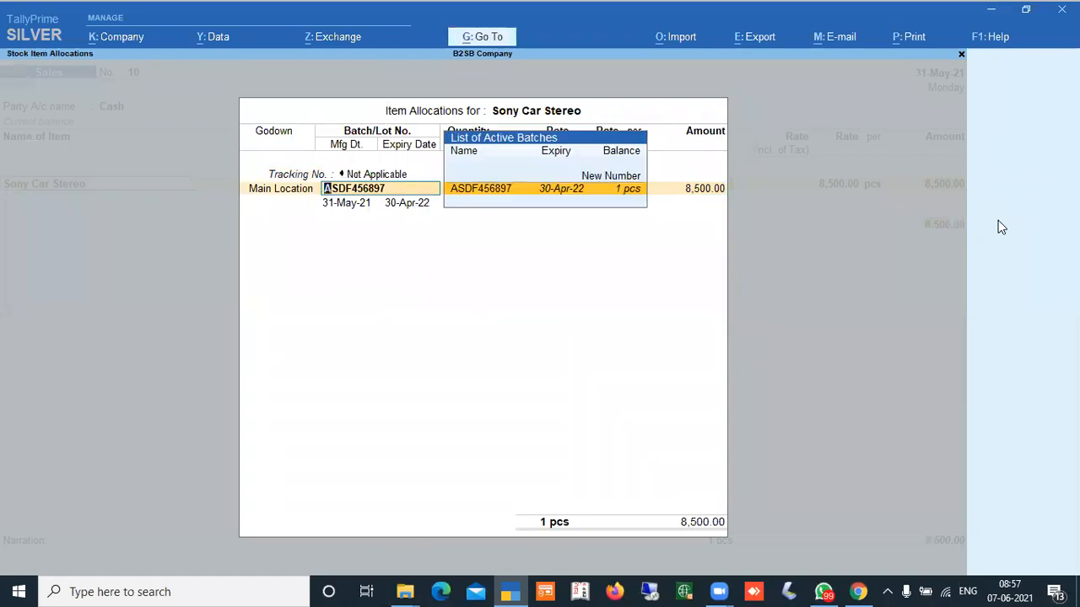
key(Return)
key(Return)
key(Return)
key(Return)
key(Return)
key(Return)
key(Return)
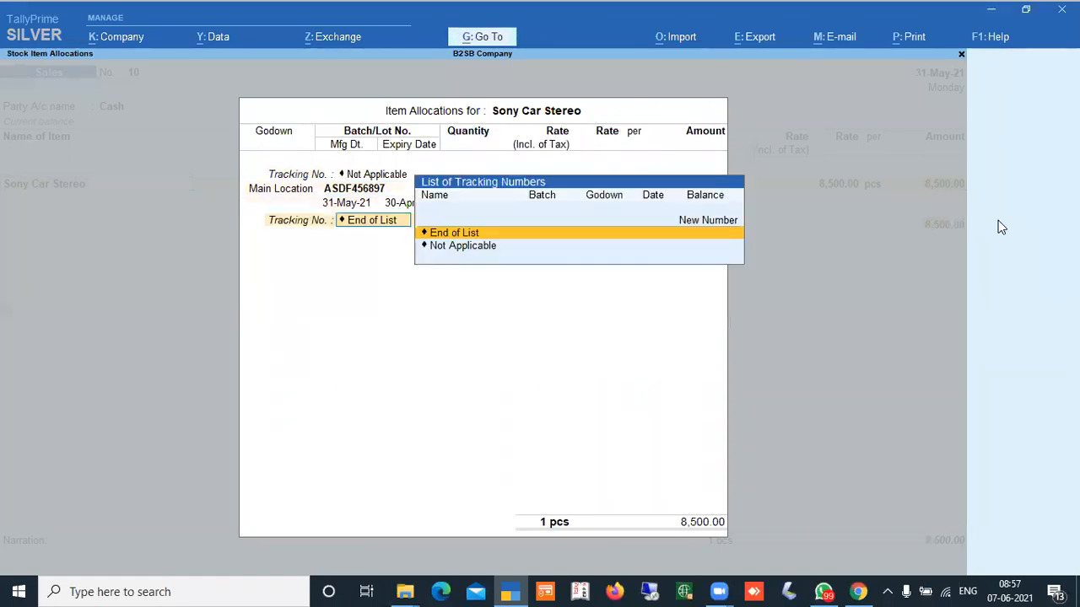
key(Return)
- Set the sales voucher date to 30-Sep-21 and save the voucher
key(F2)
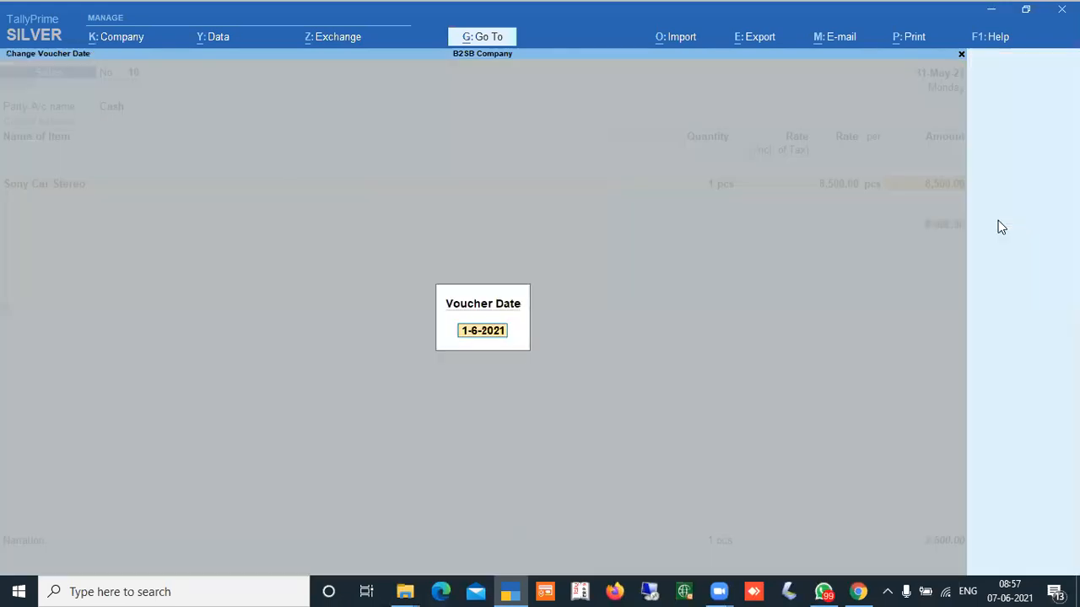
text(30.9)
key(Return)
key(ctrl+a)
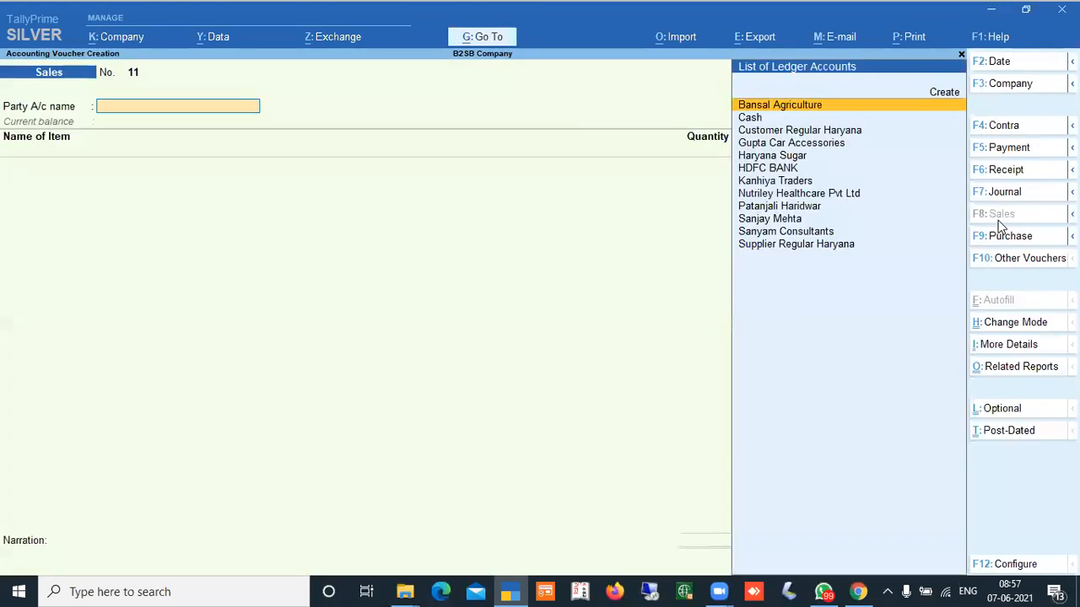
- Reopen the saved Sony Car Stereo sales voucher and preview its invoice for printing
key(Page_Up)
key(alt+p)
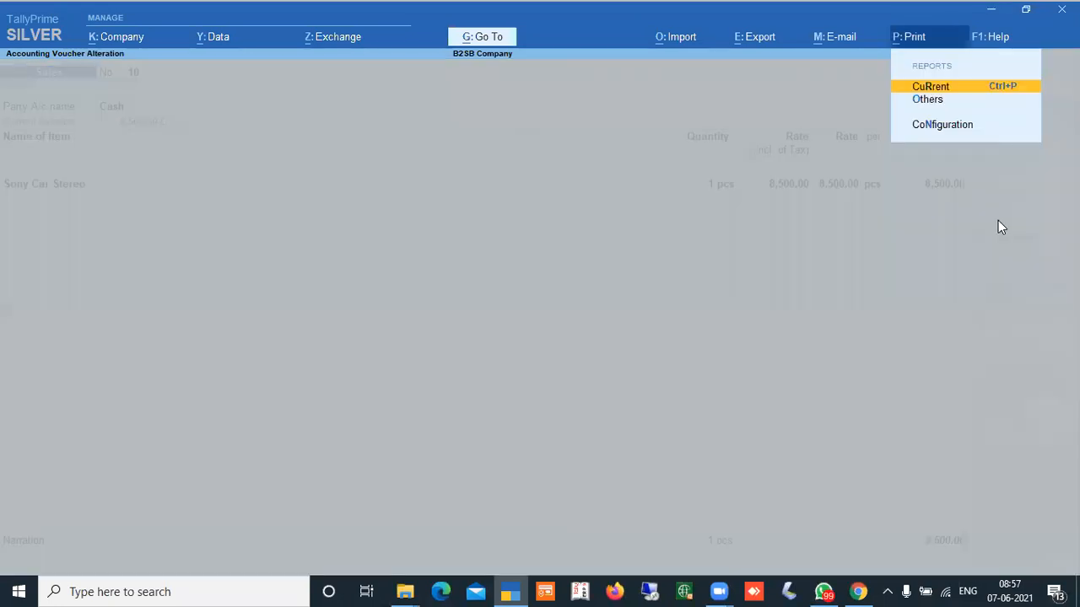
key(Return)
key(i)
key(Return)
- Examine the batch number, manufacturing date and expiry date on the invoice preview, and close the preview and voucher
scroll(1001, 227, down, 5)
scroll(1002, 227, down, 4)
scroll(1001, 227, up, 6)
scroll(1001, 227, up, 3)
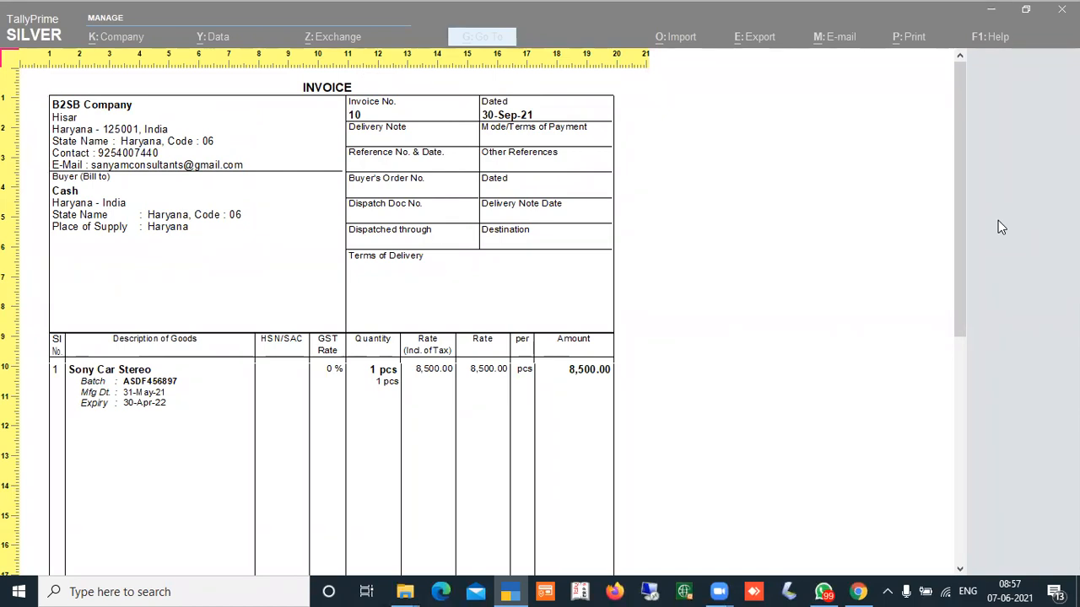
scroll(1001, 228, down, 10)
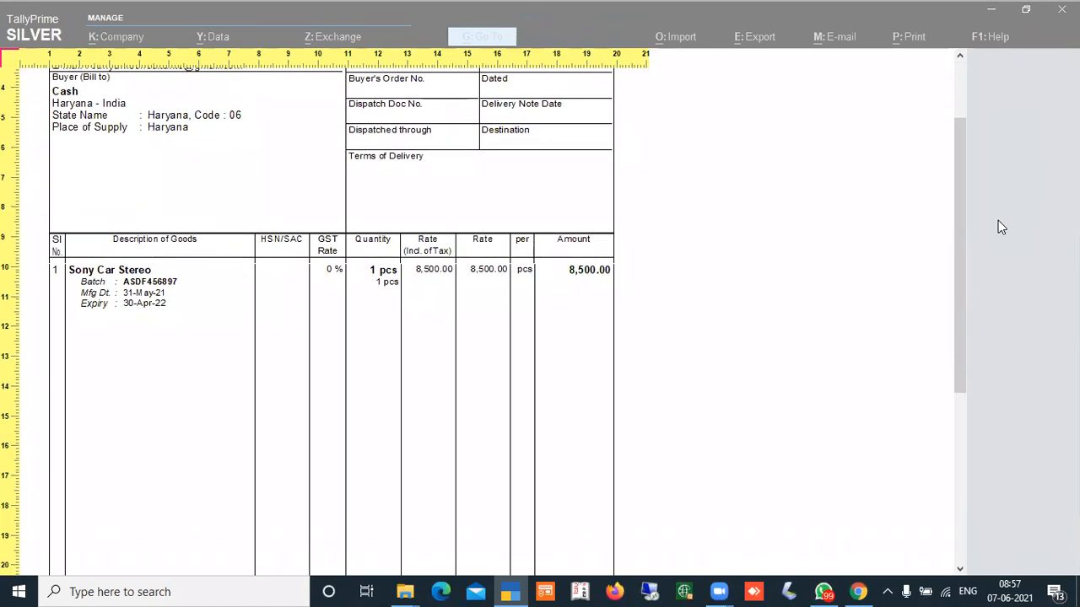
scroll(1001, 228, up, 10)
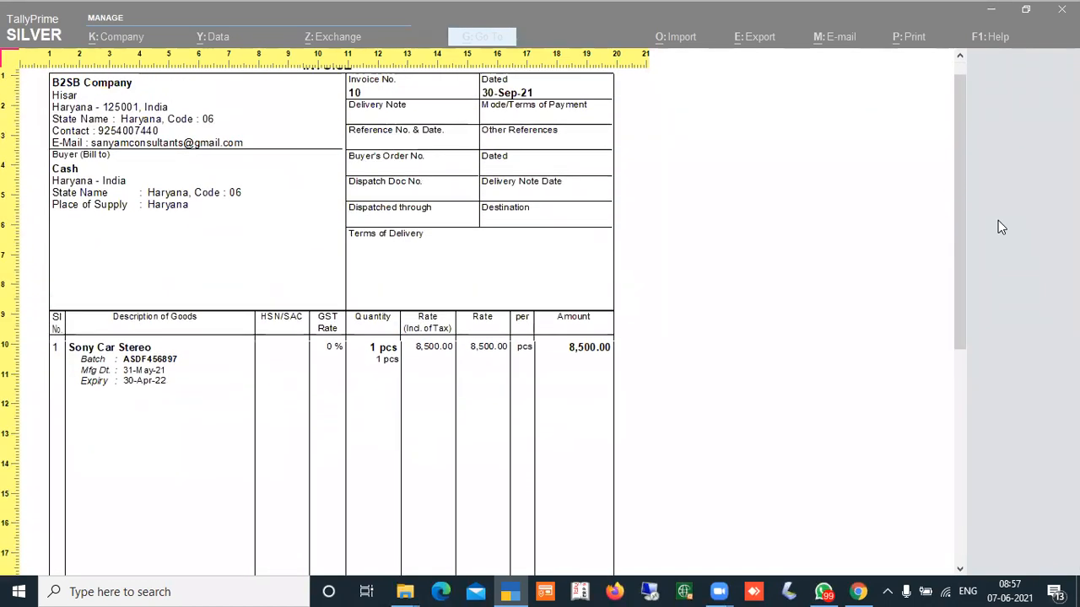
key(Escape)
key(Escape)
key(Escape)
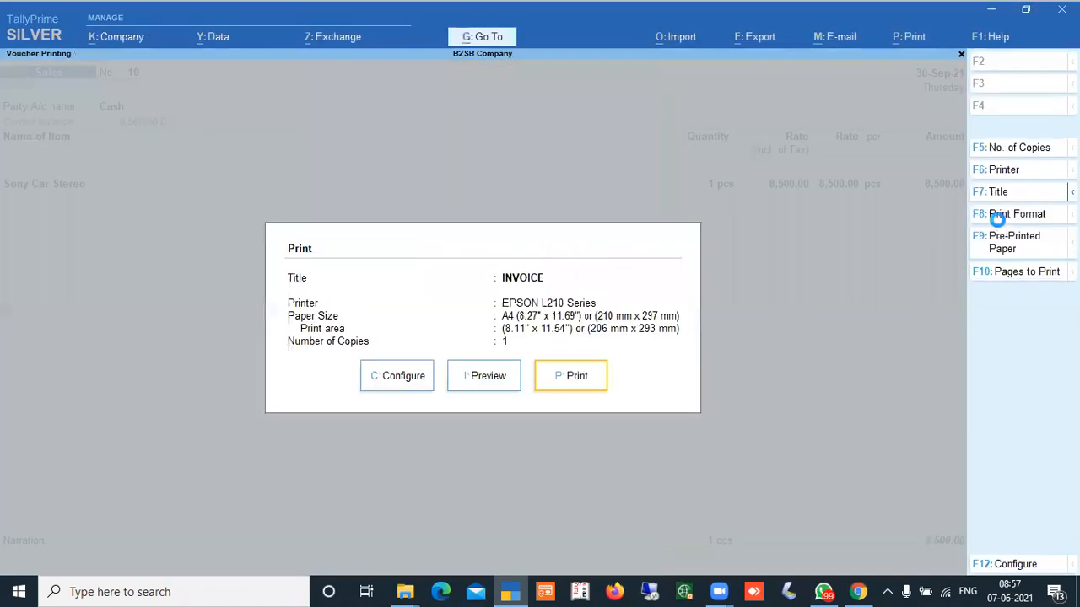
key(Escape)
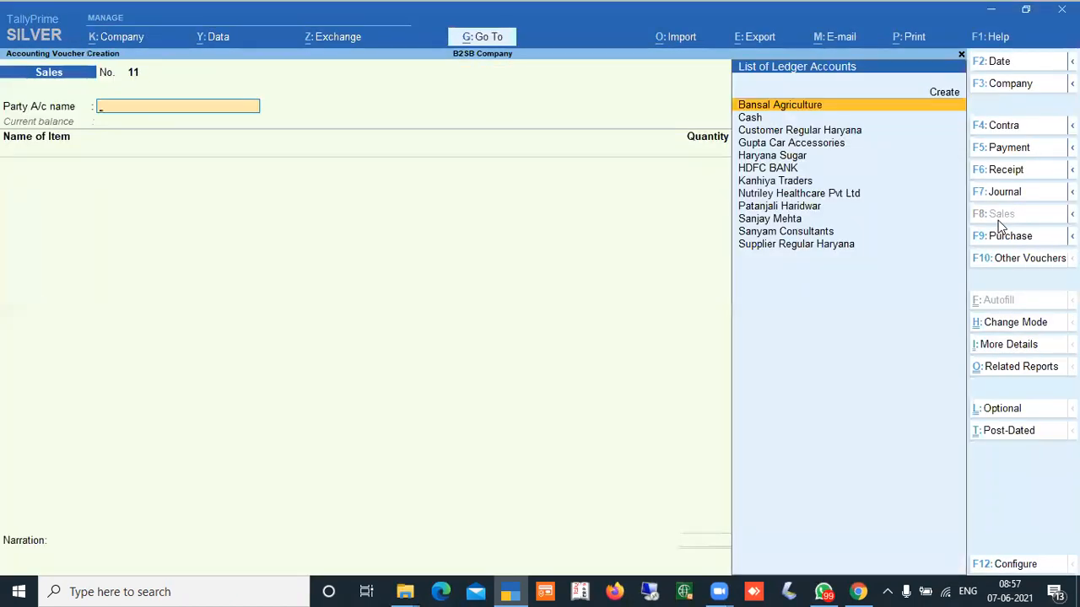
- Set the company's current date to 18-Oct-2021 and open voucher entry
key(Escape)
key(F2)
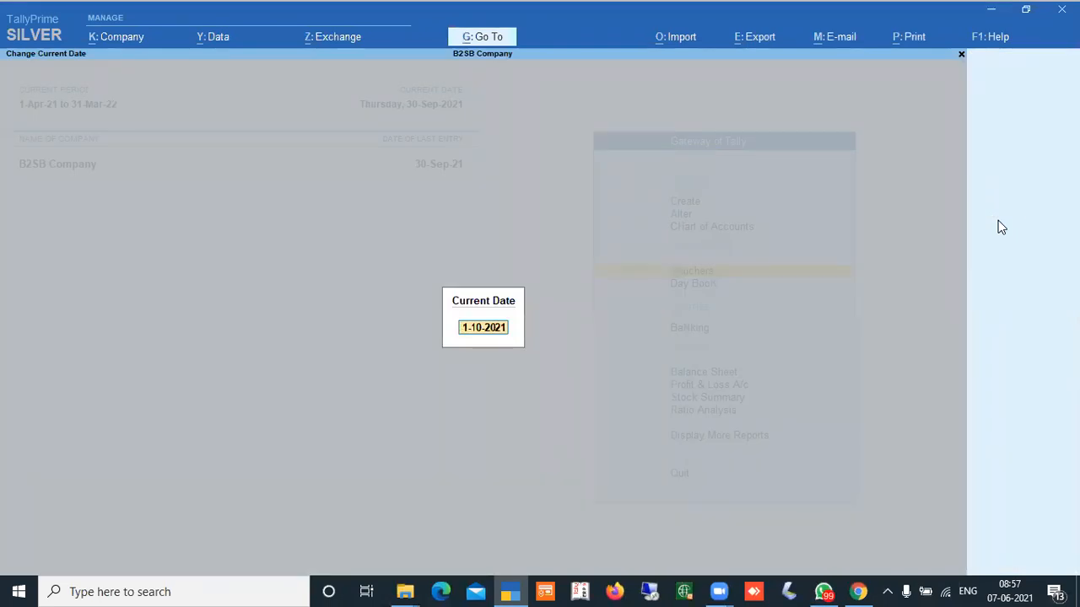
text(18.10)
key(Return)
key(Return)
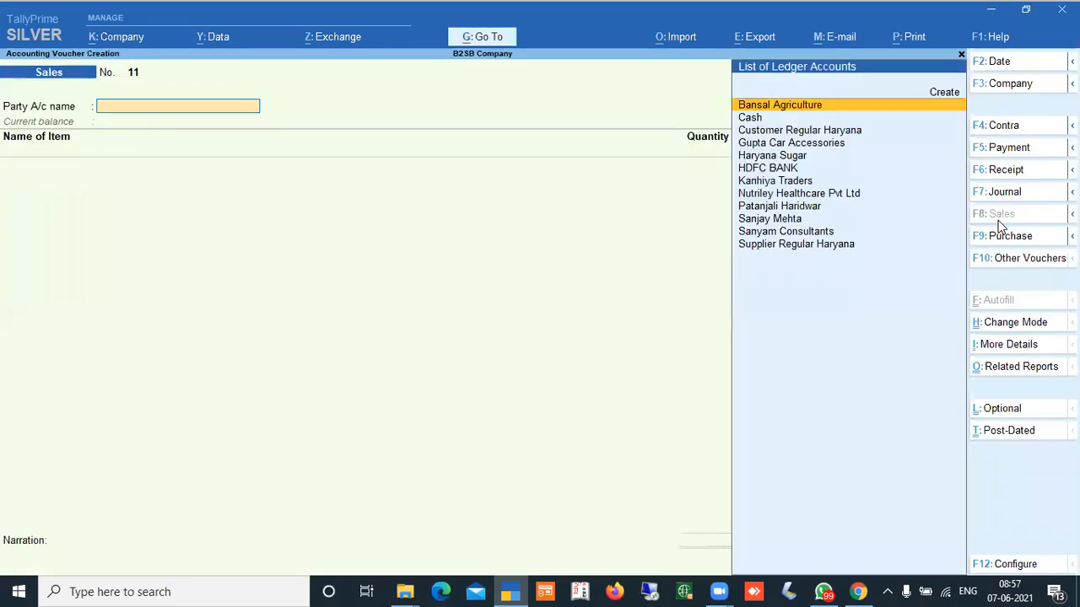
- Start a receipt voucher with Cash as the receiving account
key(F6)
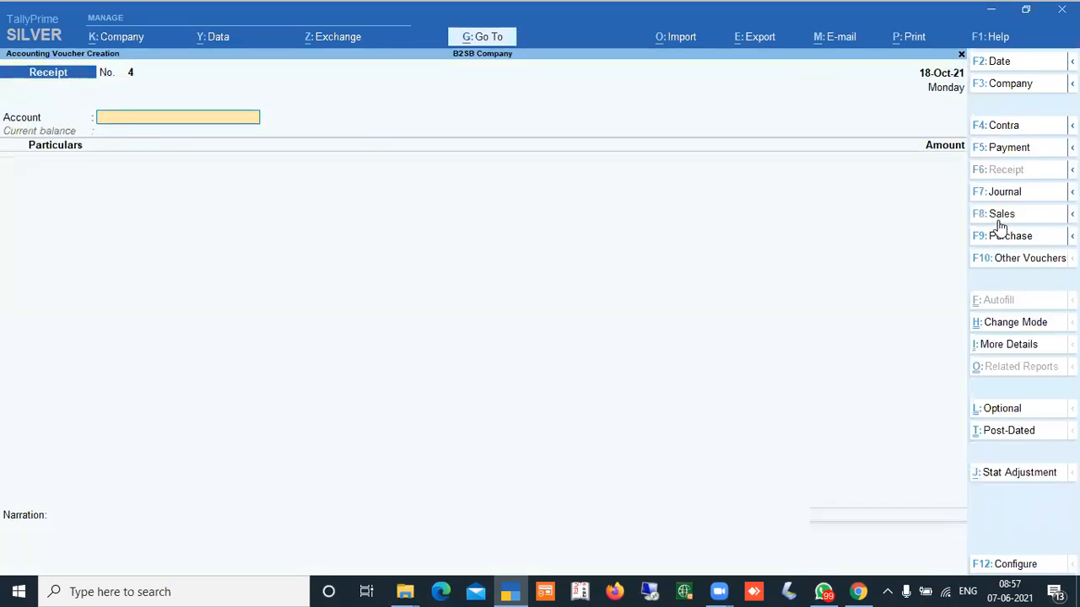
text(CASH)
key(Return)
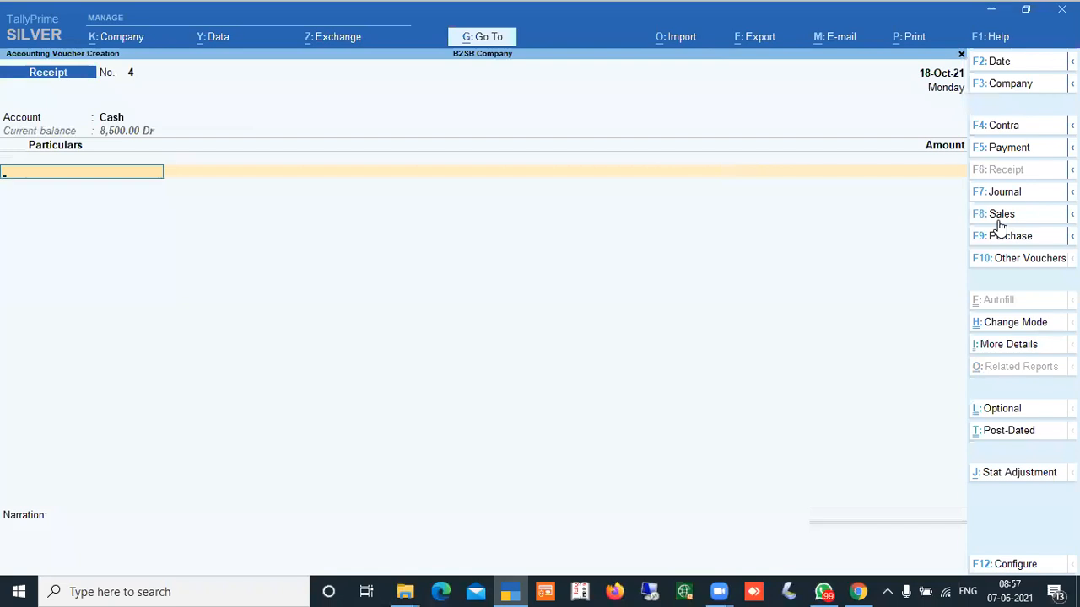
- Enter Sanyam Consultants as the receipt's ledger with an amount of 15000, leave the narration blank and save
text(SA)
key(Down)
key(Down)
key(Down)
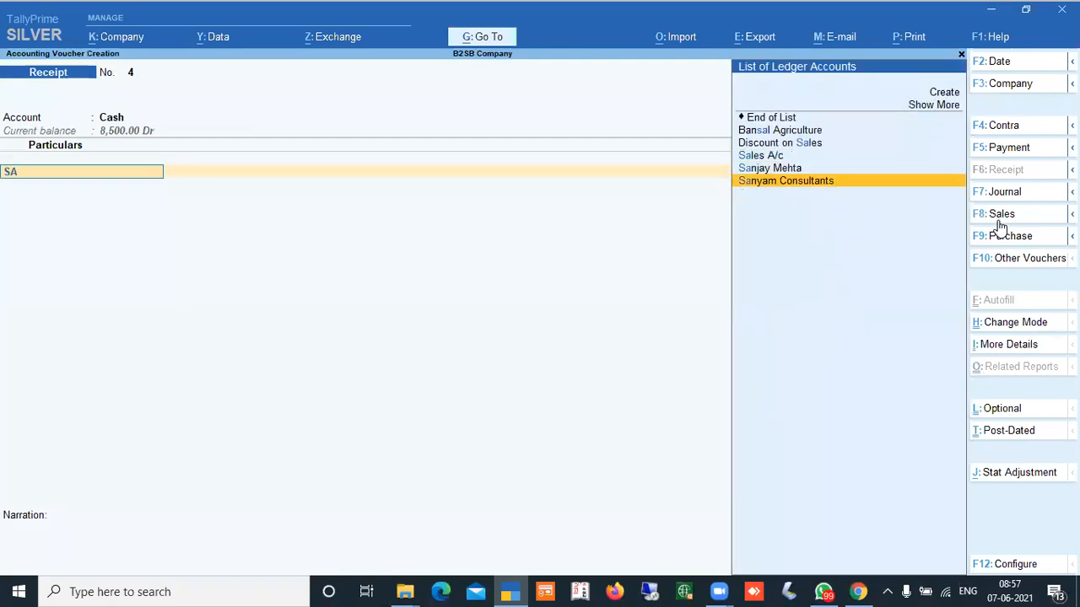
key(Return)
text(150000.00)
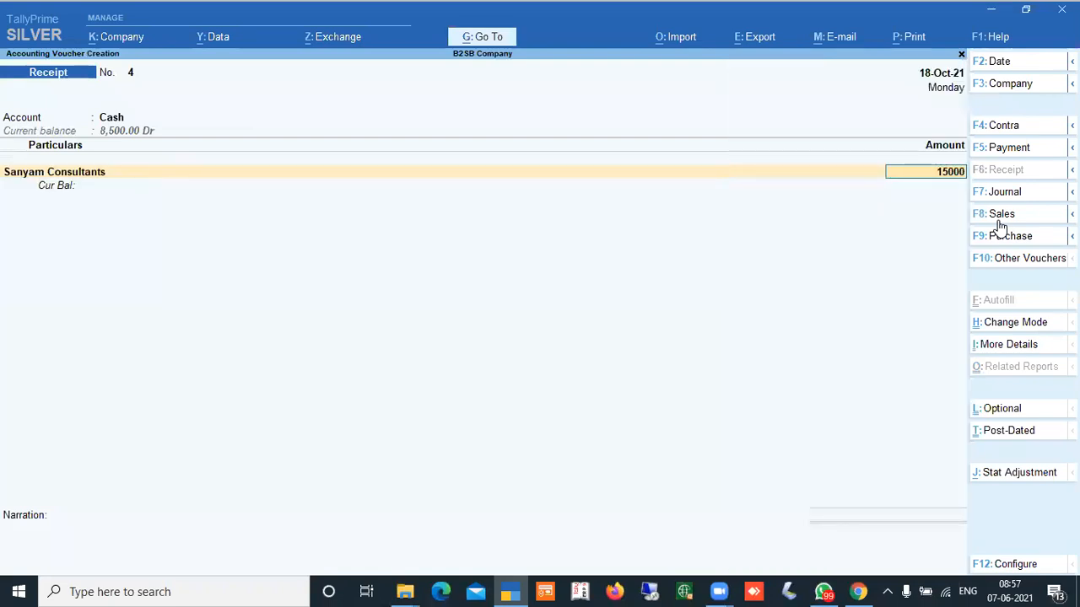
key(Return)
key(Return)
key(Return)
key(Return)
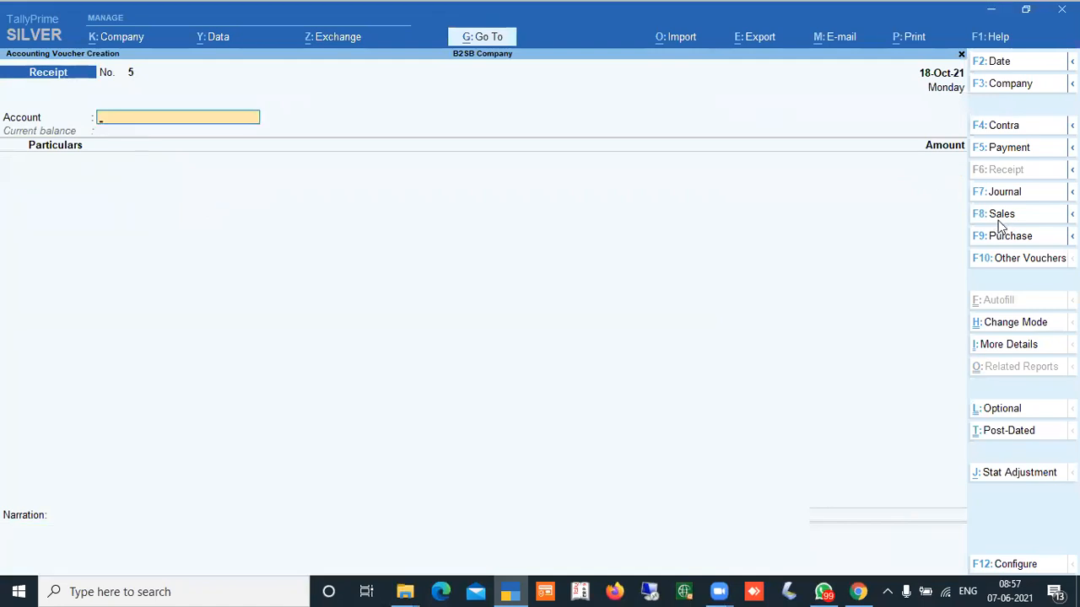
- Leave voucher entry, open the Stock Summary and expand Sony Car Stereo to show its batches and godowns
key(Escape)
key(Up)
key(Up)
key(Up)
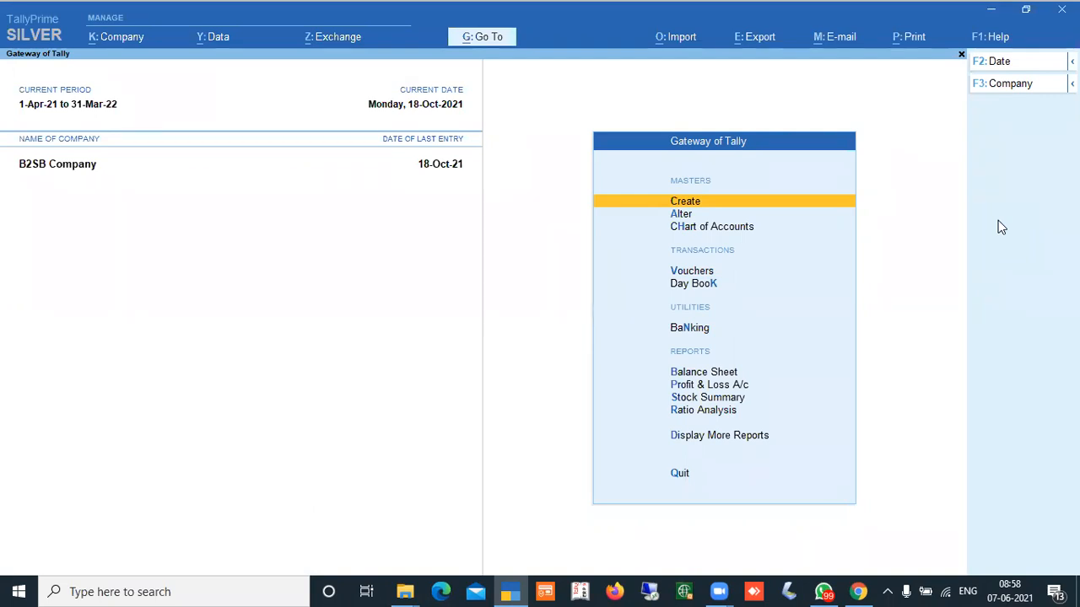
key(s)
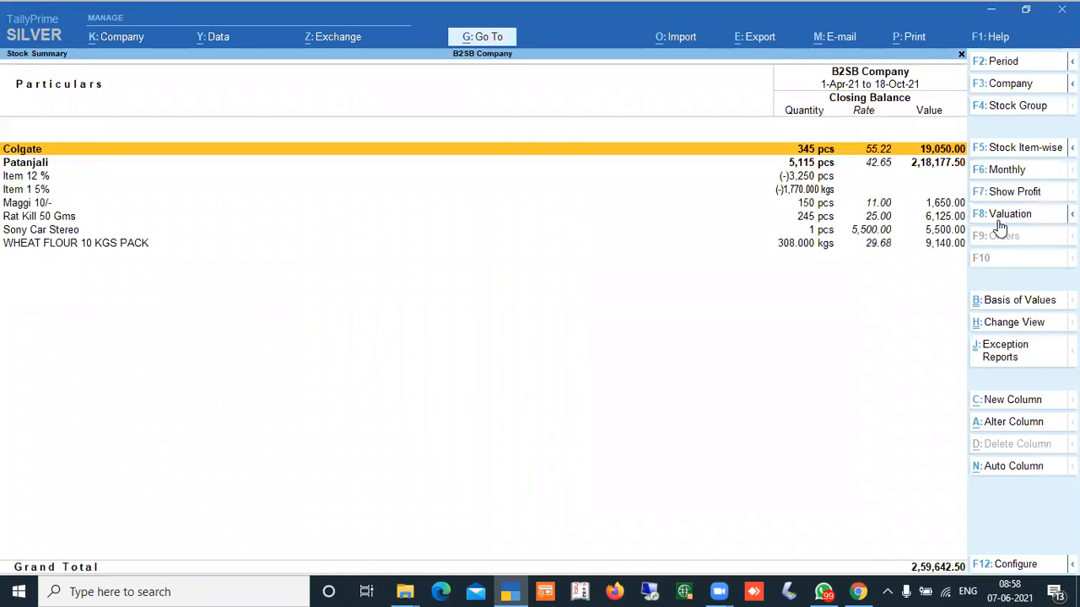
key(Down)
key(Down)
key(Down)
key(Down)
key(Down)
key(Down)
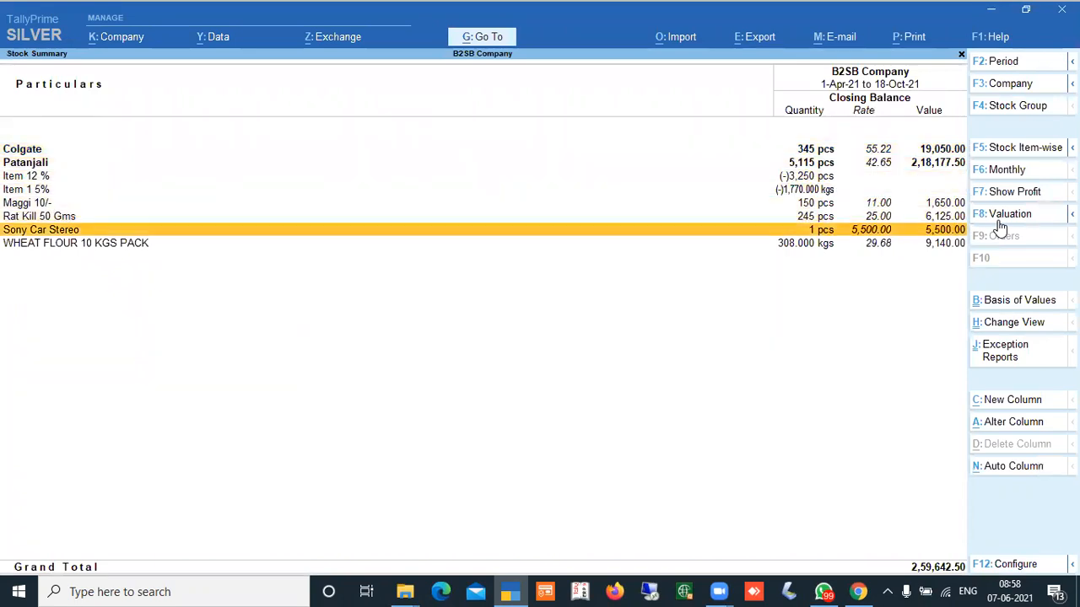
key(shift+Return)
- Review the remaining balance of each Sony Car Stereo batch by godown, and close the Stock Summary
key(Down)
key(Down)
key(Down)
key(Up)
key(Up)
key(Down)
key(Down)
key(Up)
key(Up)
key(Down)
key(Down)
key(Up)
key(Up)
key(Down)
key(Down)
key(Up)
key(Up)
key(Up)
key(Up)
key(Up)
key(Up)
key(Up)
key(Down)
key(Down)
key(Down)
key(Down)
key(Down)
key(Down)
key(Down)
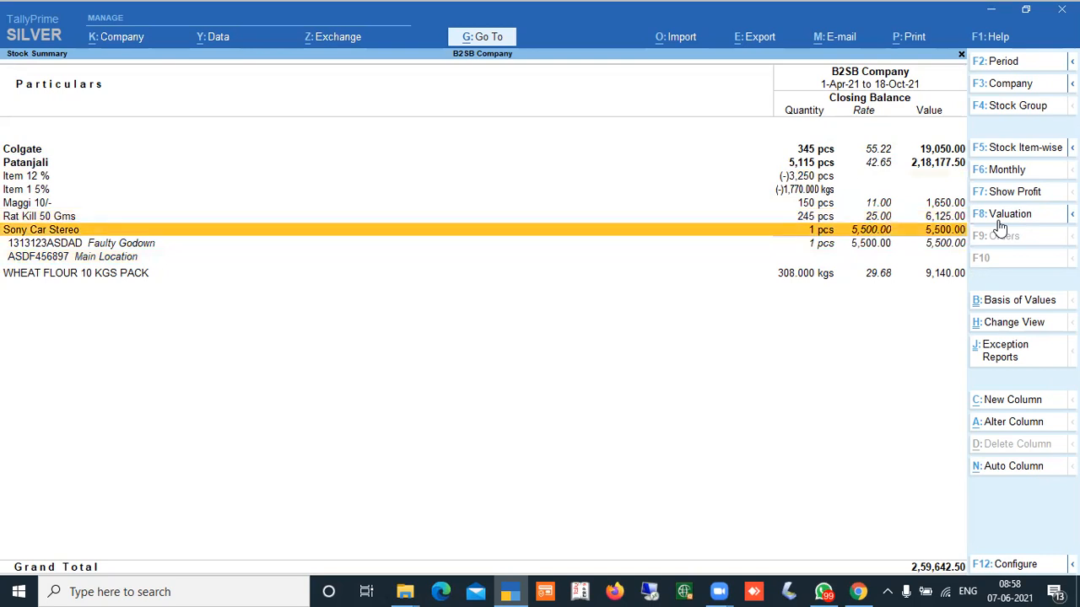
key(Up)
key(Up)
key(Up)
key(Up)
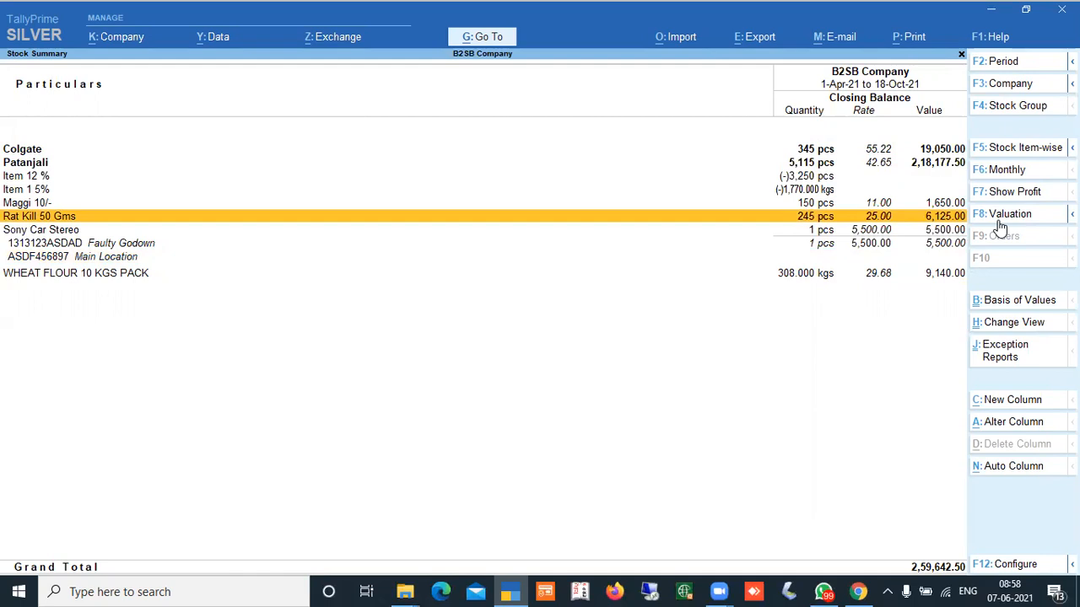
key(Escape)
key(Escape)
key(Escape)
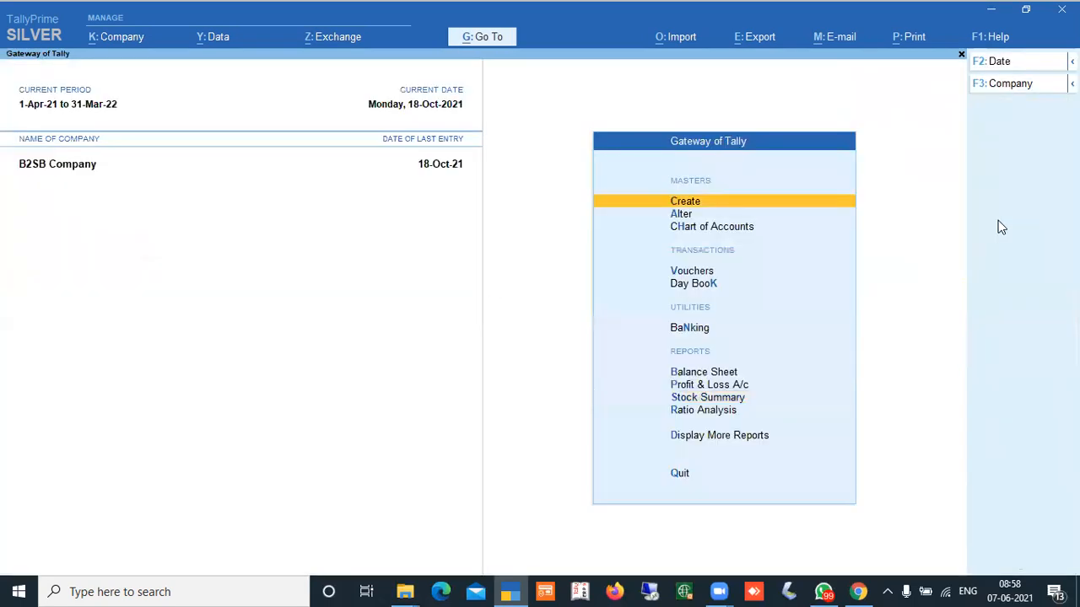
- Open the Batch report from the Inventory Books under Display More Reports
key(d)
key(Down)
key(Down)
key(Down)
key(Down)
key(Down)
key(Down)
key(Down)
key(Up)
key(Return)
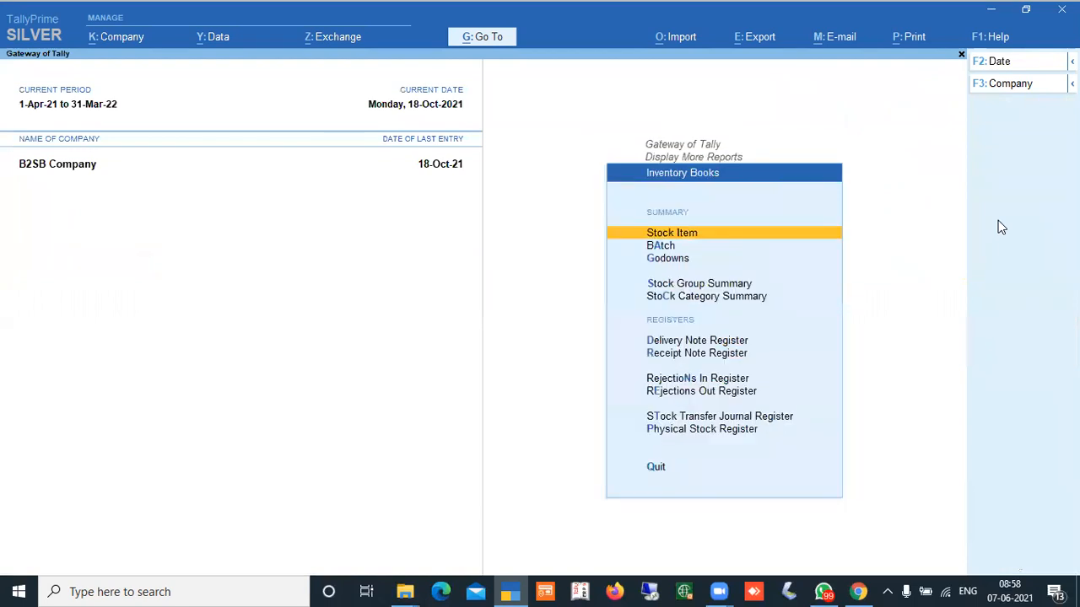
key(Down)
key(Return)
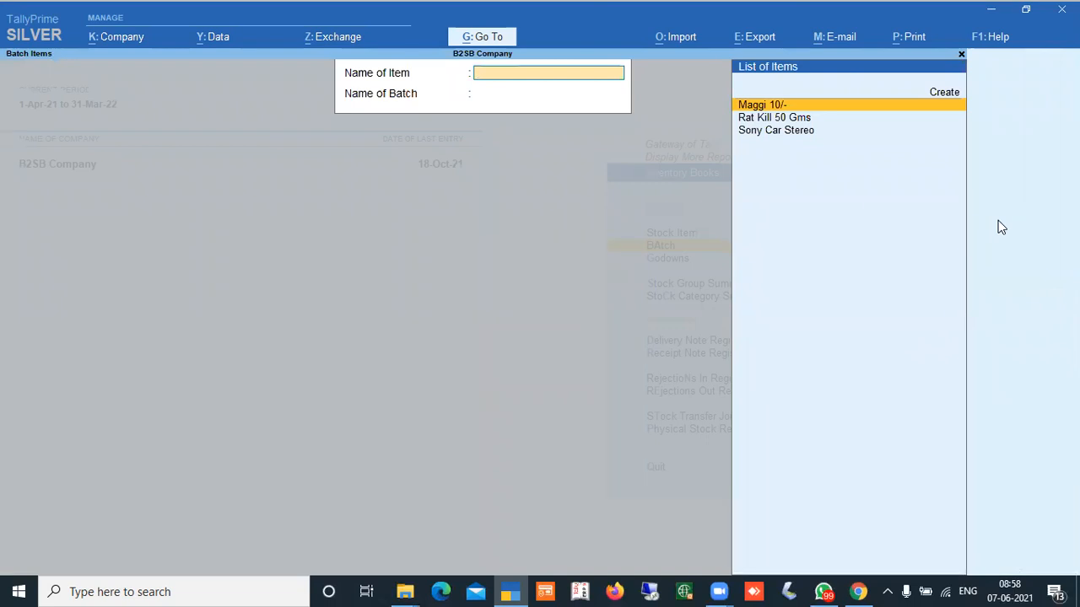
- Display the batch vouchers of Sony Car Stereo for batch ASDF456897
key(Down)
key(Down)
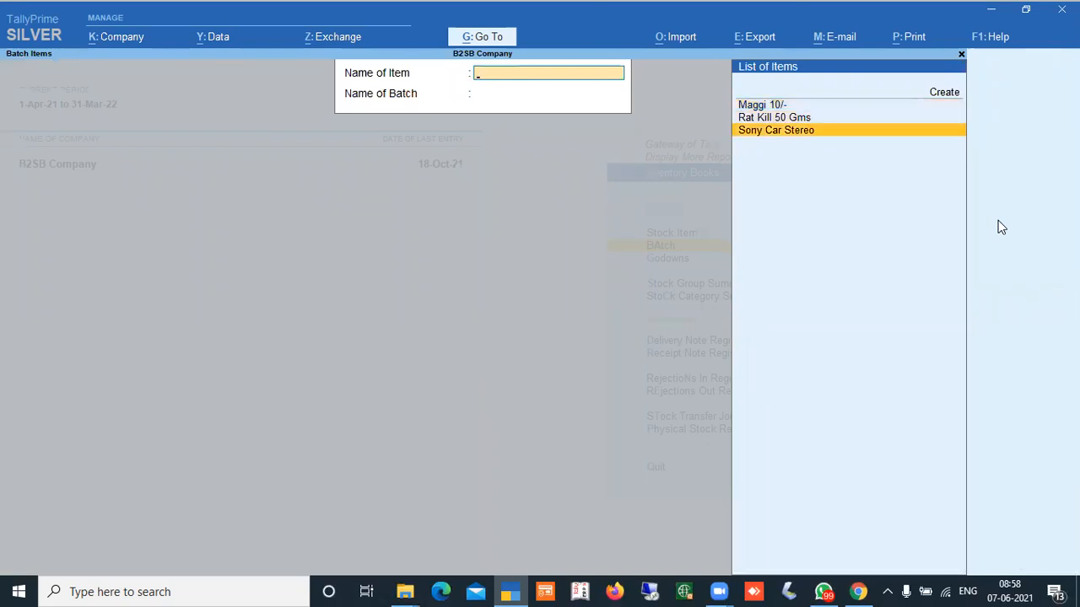
key(Return)
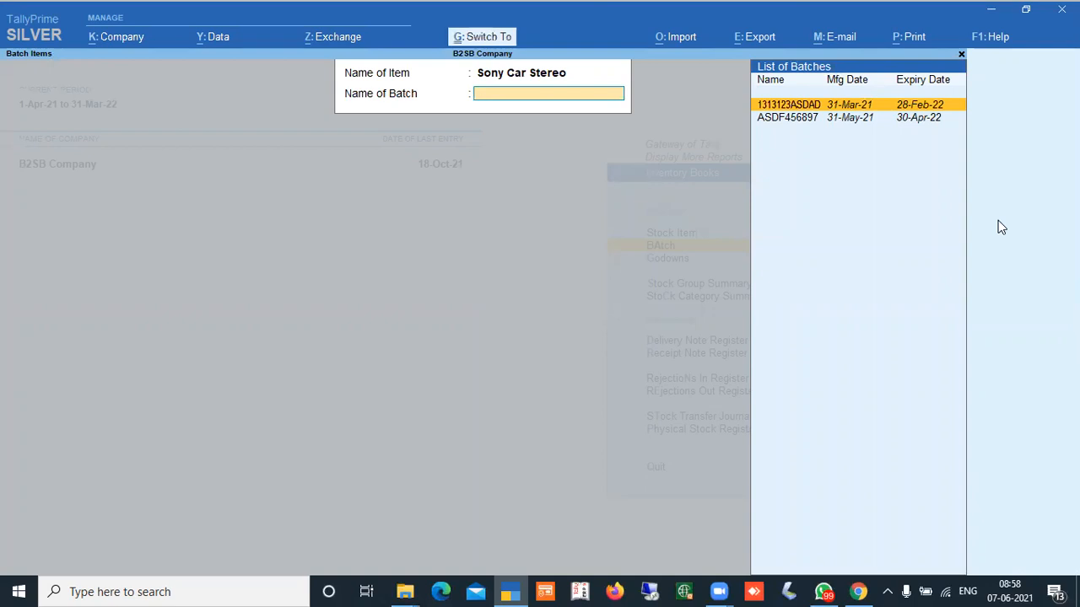
text(a)
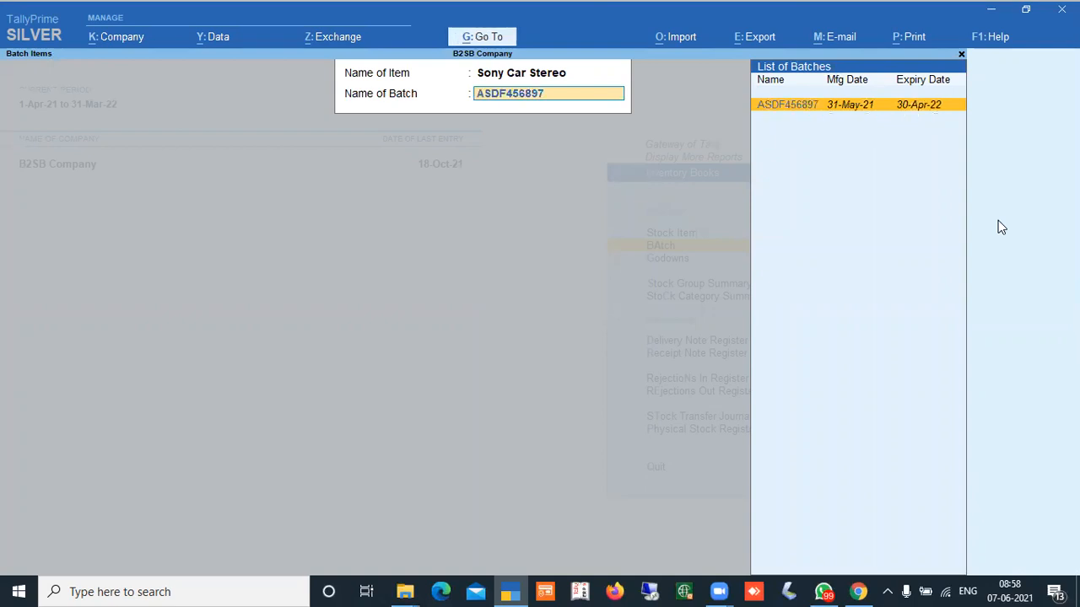
key(Return)
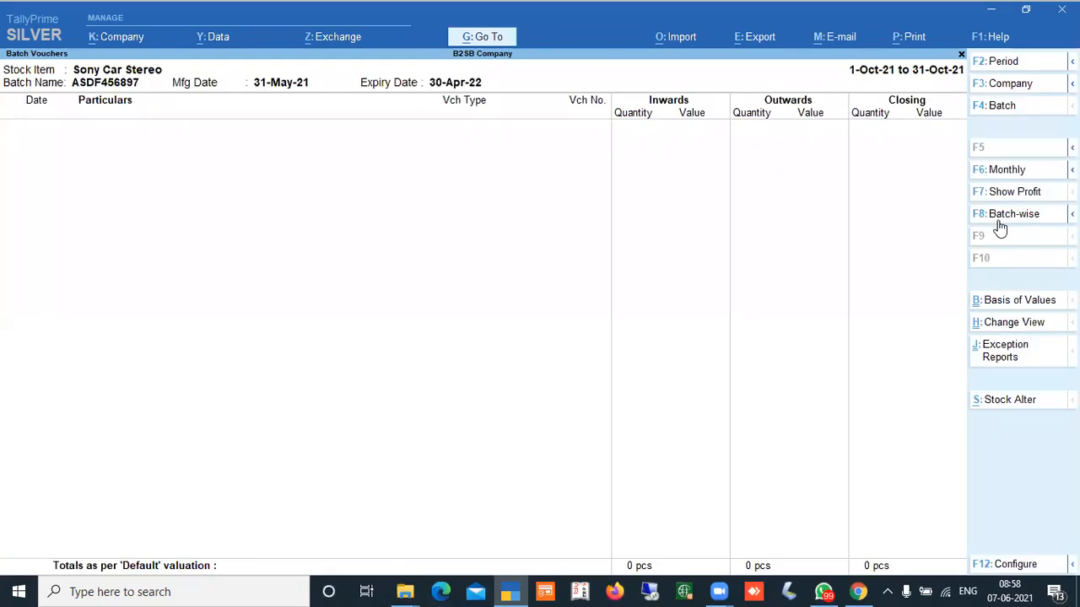
- Change the batch voucher report's period to 1-Apr-21 to 18-Oct-21
key(alt+XF86AudioLowerVolume)
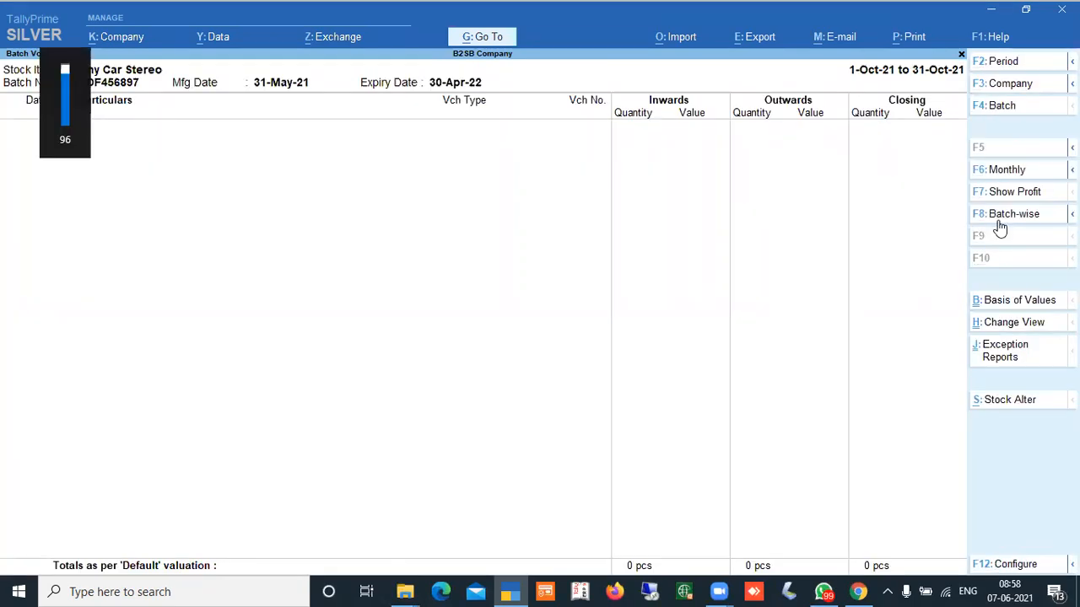
key(F2)
key(BackSpace)
key(Return)
key(BackSpace)
key(Return)
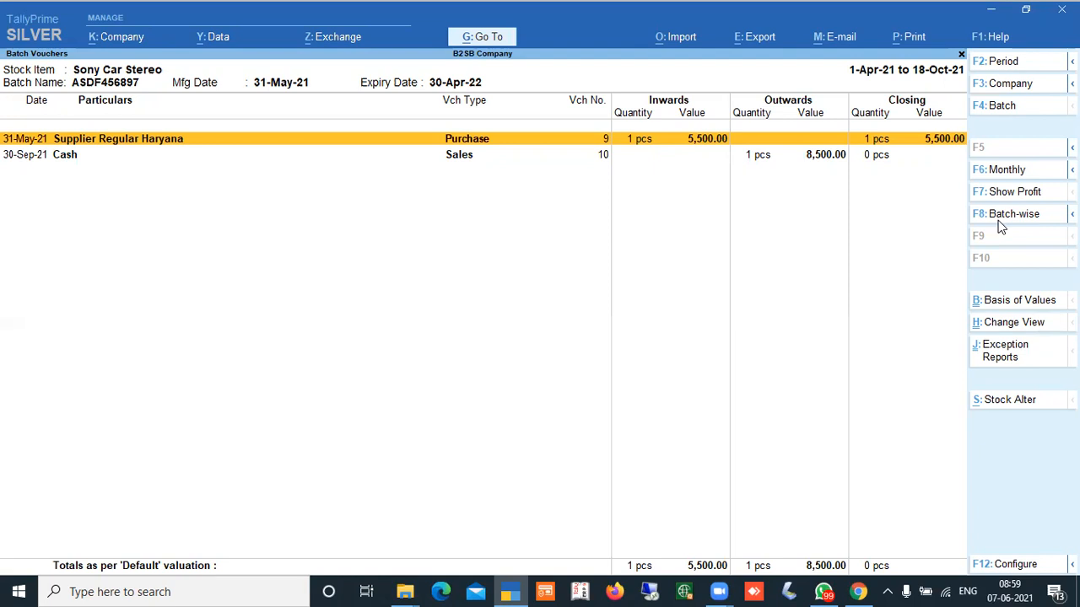
- Open the 30-Sep-21 cash sales voucher of this batch and go through its dispatch and accounting details
key(Down)
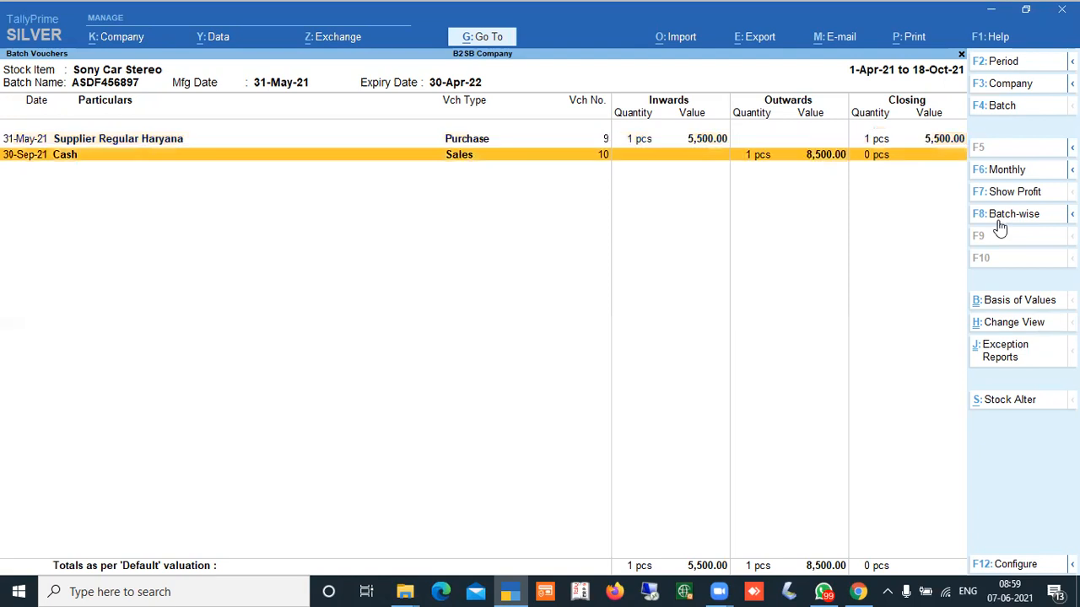
key(Return)
key(Return)
key(Return)
key(Return)
key(Return)
key(Return)
key(Return)
key(Return)
key(Return)
key(Return)
key(Return)
key(Return)
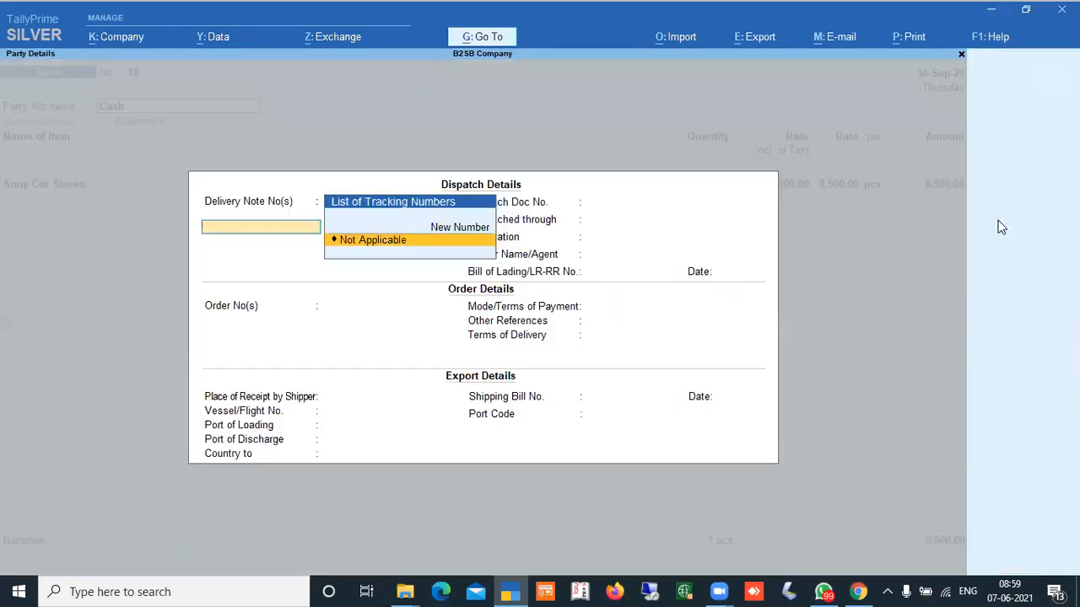
key(Return)
key(Return)
key(Return)
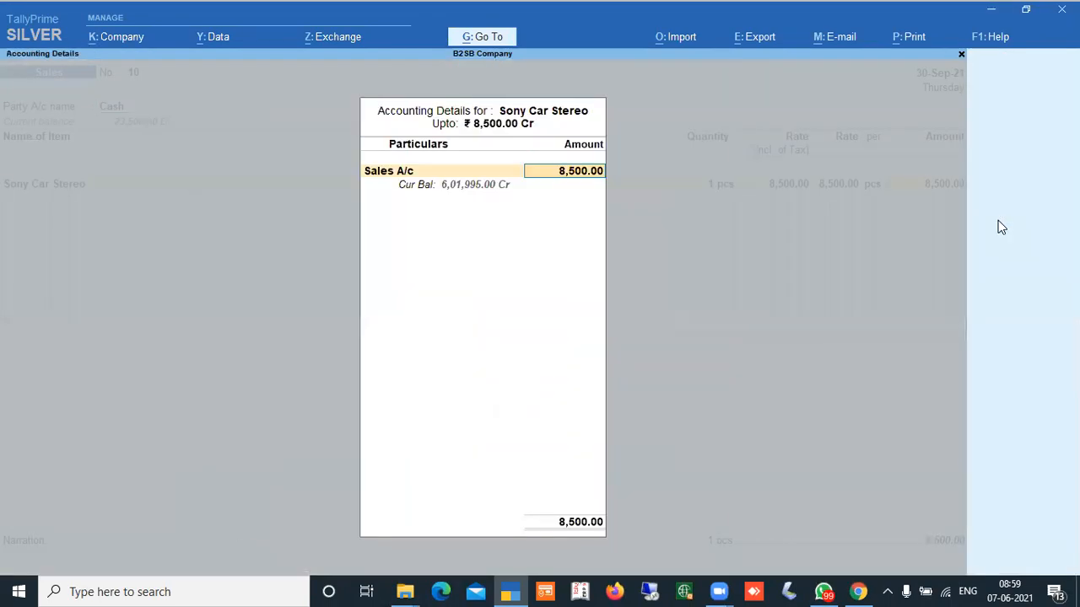
key(Up)
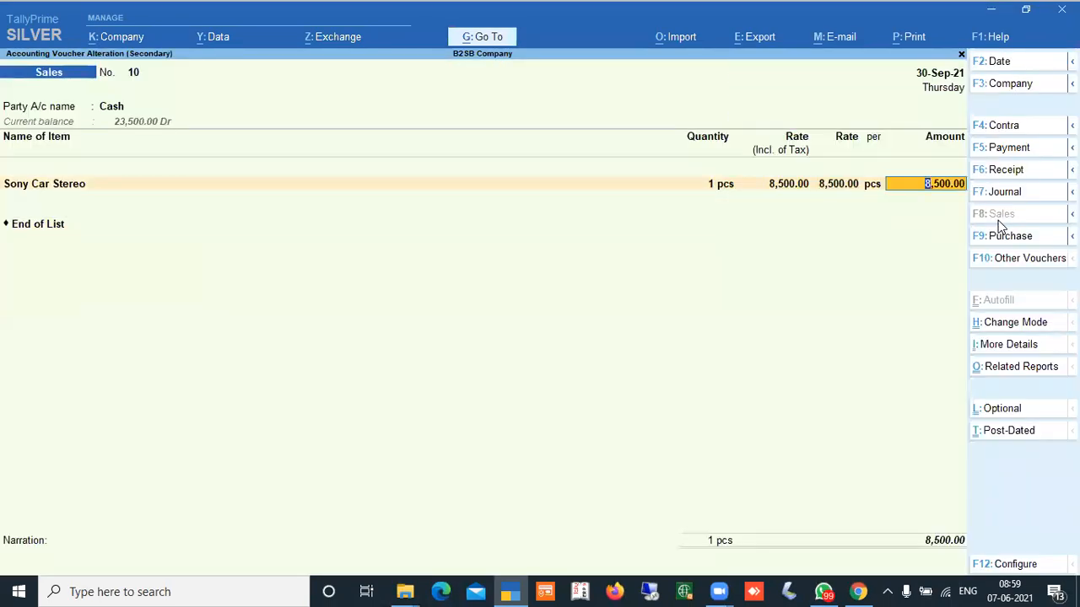
- Go through the sales voucher's dispatch and party details again and return to the batch voucher list
key(Up)
key(Return)
key(Return)
key(Return)
key(Return)
key(Return)
key(Return)
key(Return)
key(Return)
key(Return)
key(Return)
key(Return)
key(Return)
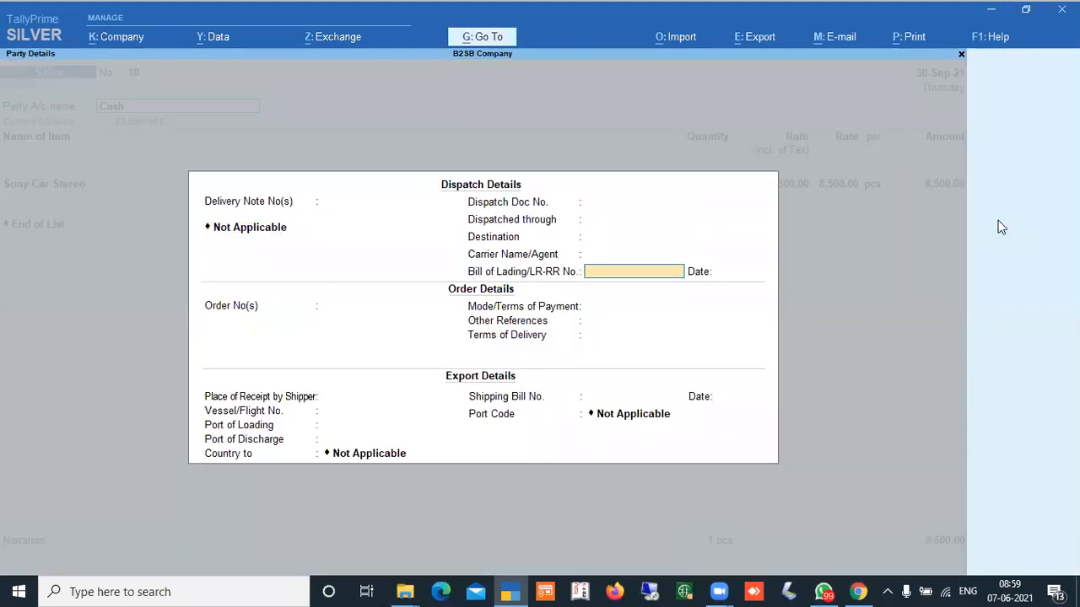
key(Return)
key(Return)
key(Return)
key(Return)
key(Return)
key(Return)
key(Return)
key(Return)
key(Return)
key(Return)
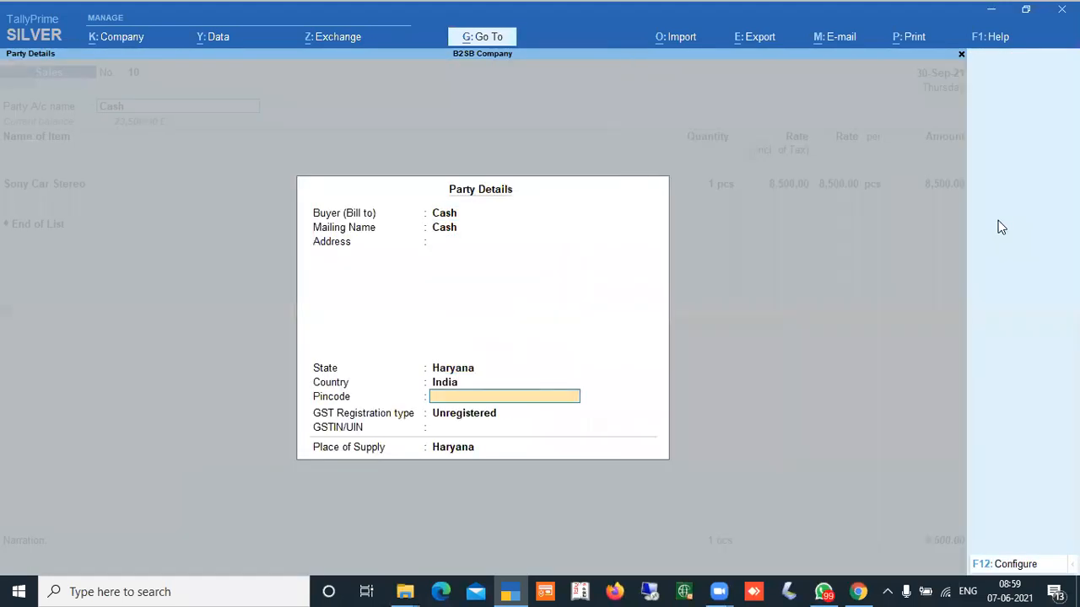
key(Return)
key(Return)
key(Return)
key(Return)
key(Return)
key(Return)
key(Return)
key(Return)
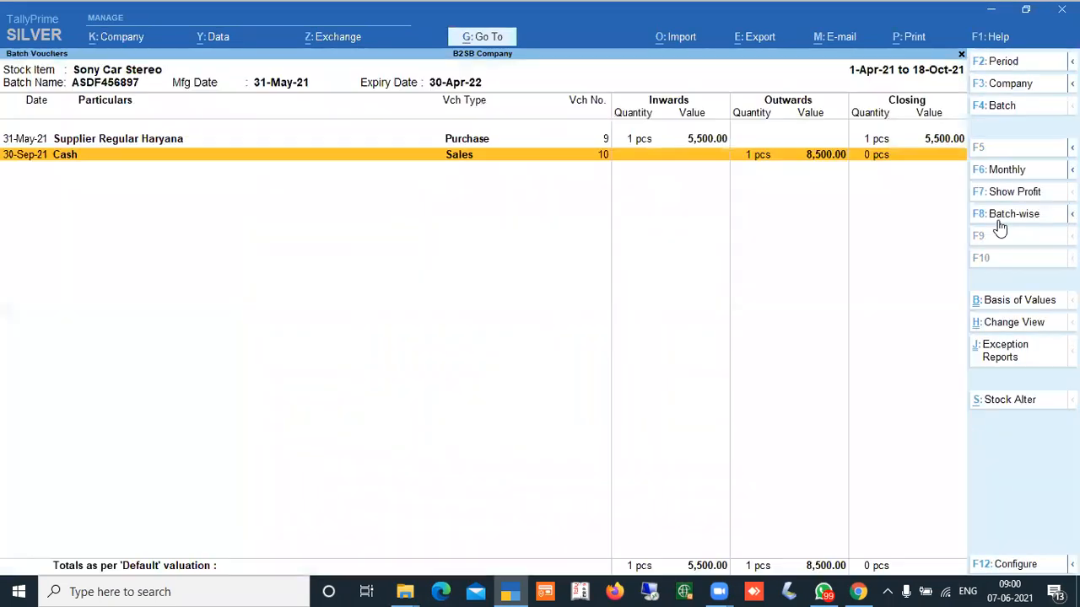
- Display Sony Car Stereo batch 1313123ASDAD, view the item's batch-wise summary and return to the Gateway of Tally
key(Escape)
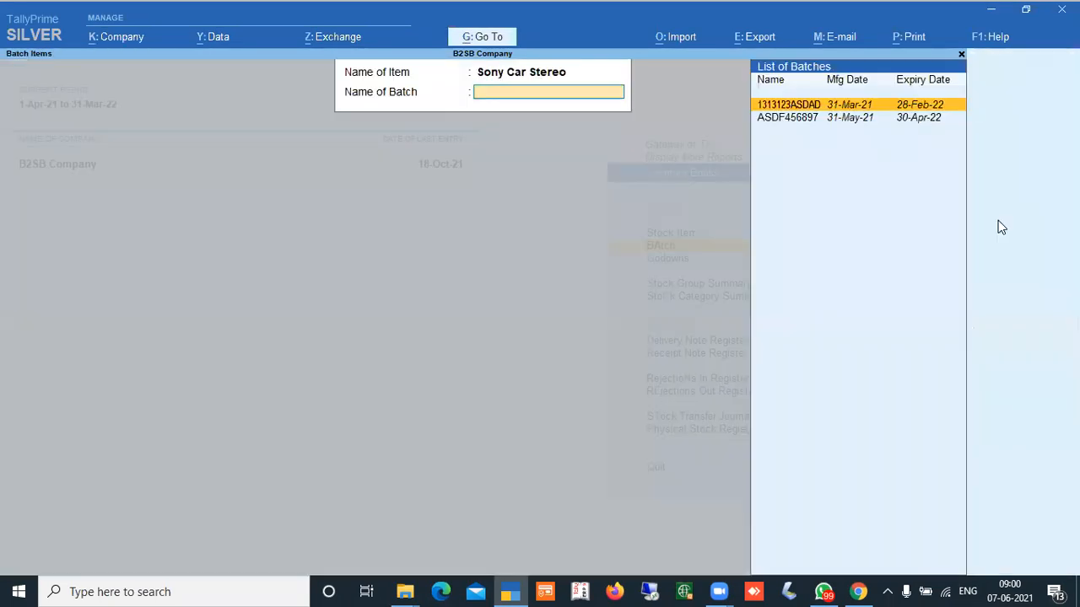
key(Return)
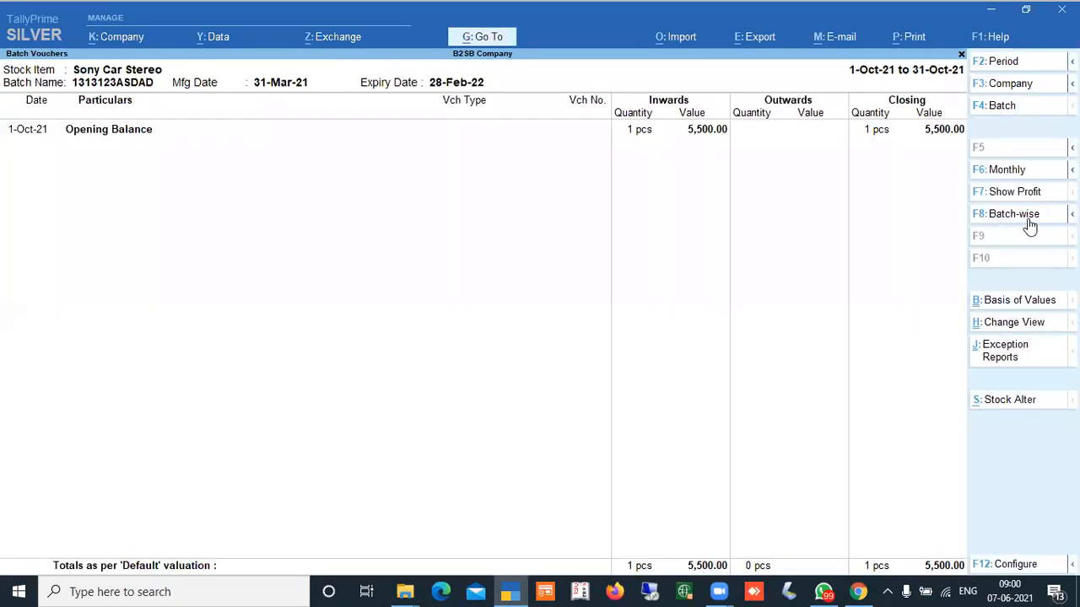
click(1026, 218)
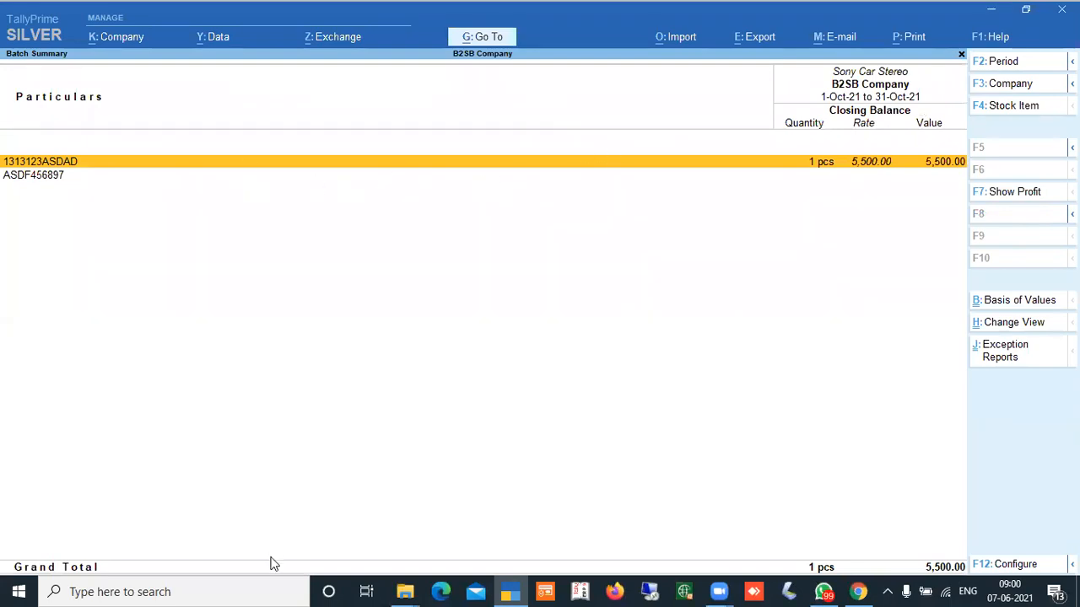
key(Escape)
key(Escape)
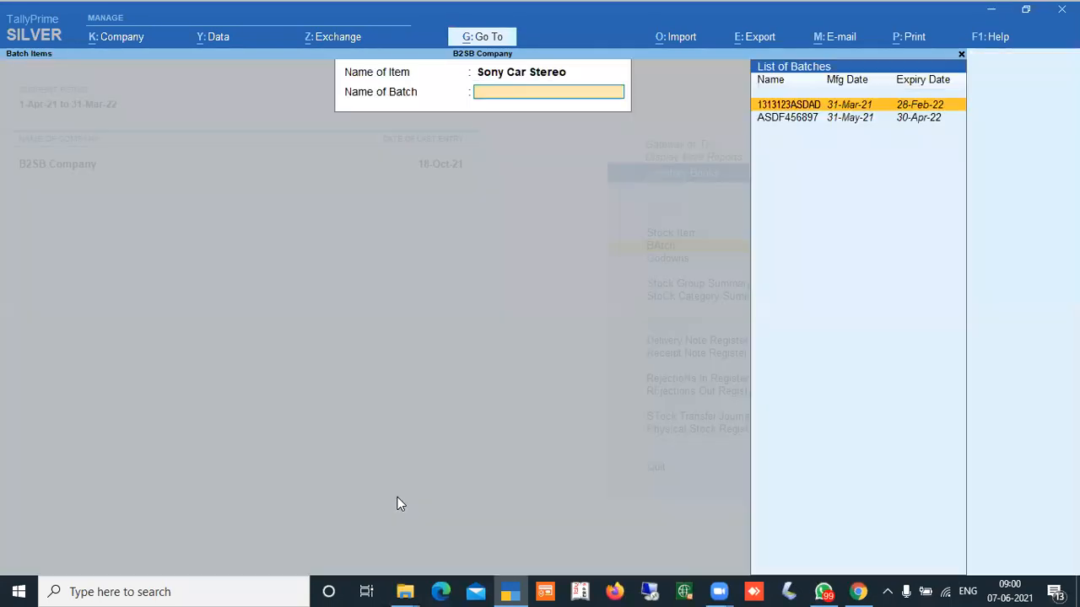
key(Escape)
key(Escape)
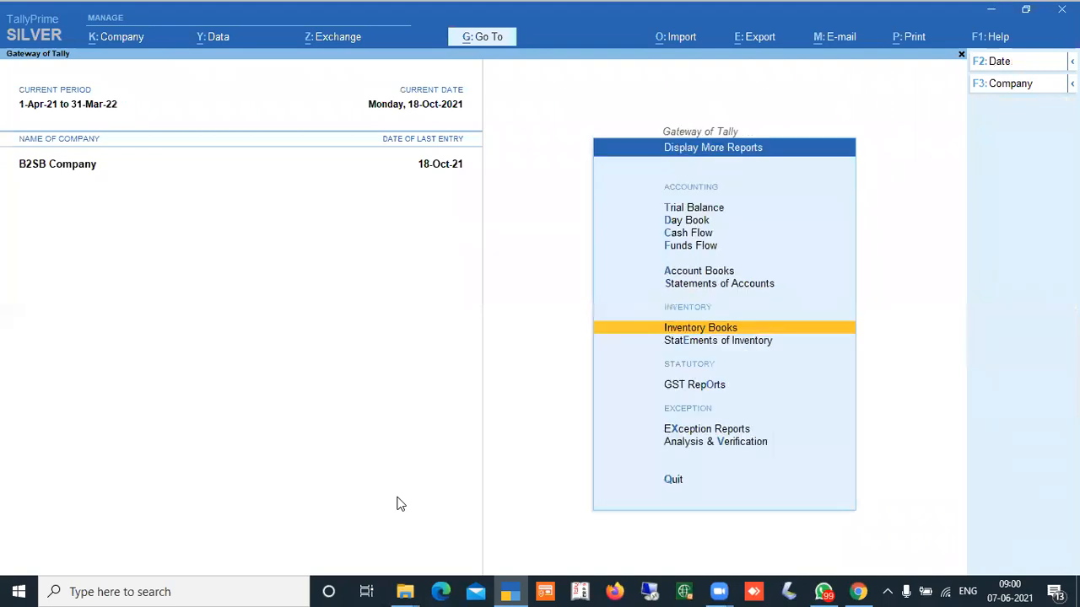
key(Escape)
key(Escape)
key(Escape)
- Reopen the Batch report from the Inventory Books for Maggi 10/- and batch ASJGHAGDJHGSDJ
key(d)
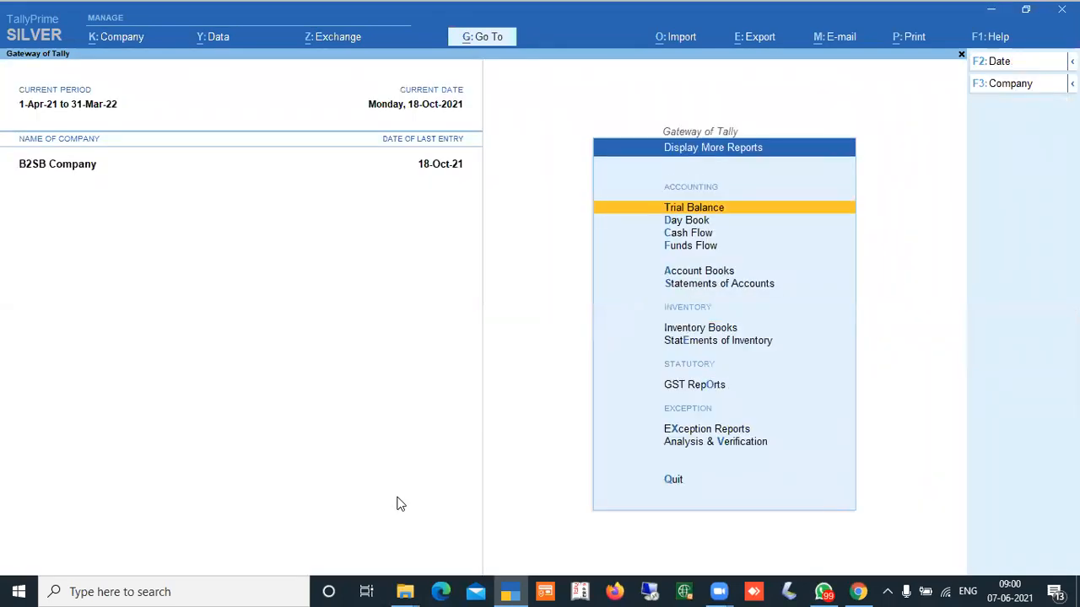
key(Down)
key(Down)
key(Down)
key(Down)
key(Down)
key(Down)
key(Down)
key(Up)
key(Return)
key(Down)
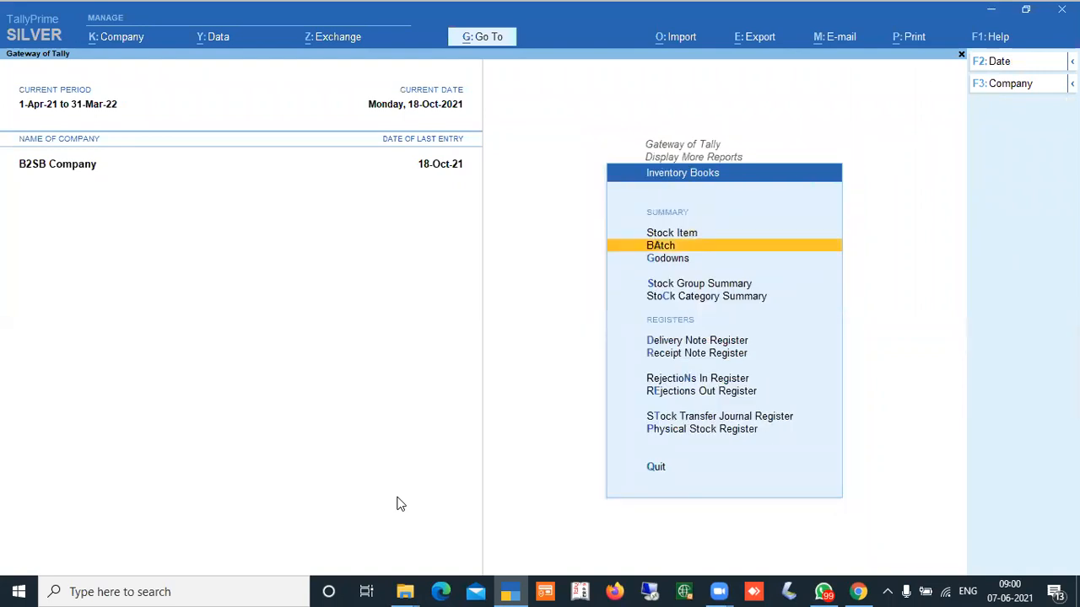
key(Return)
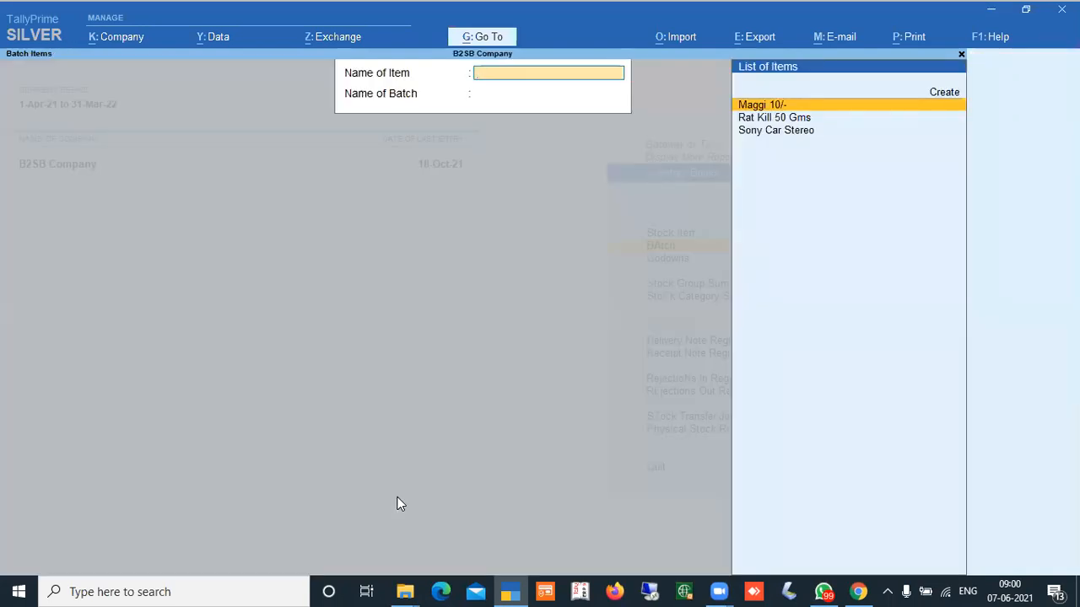
key(Return)
key(Return)
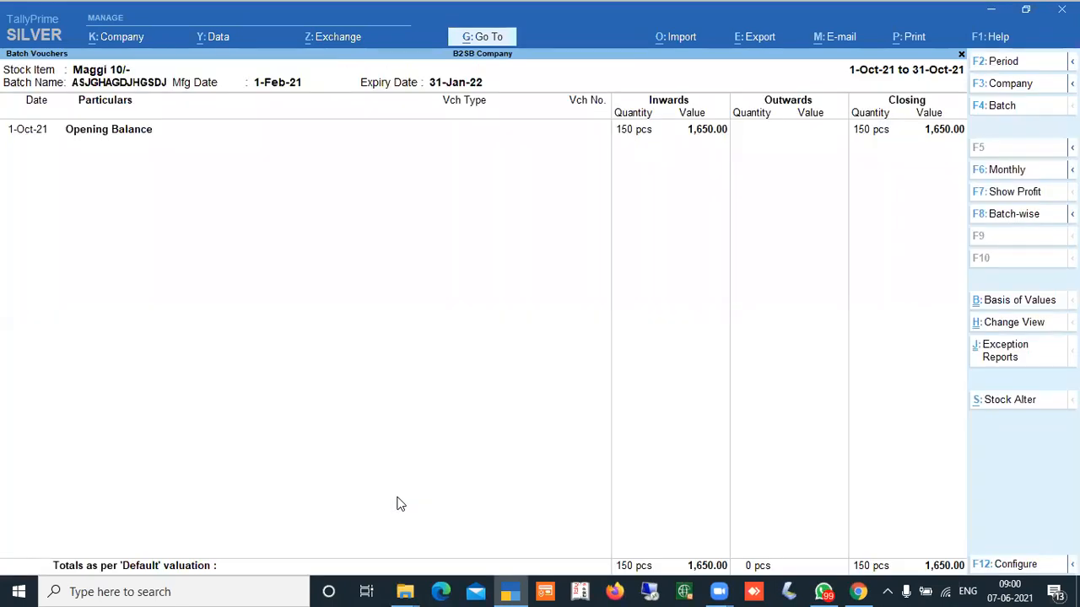
- Review the batch voucher report's configuration options down to the report format and close them without changes
click(1027, 567)
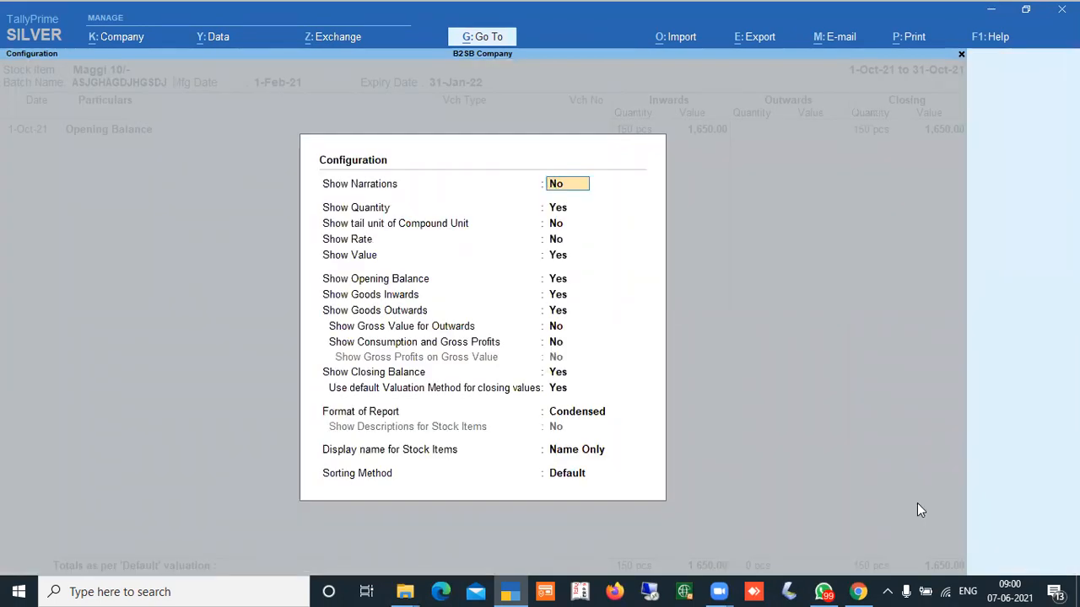
key(Down)
key(Down)
key(Down)
key(Down)
key(Down)
key(Down)
key(Down)
key(Down)
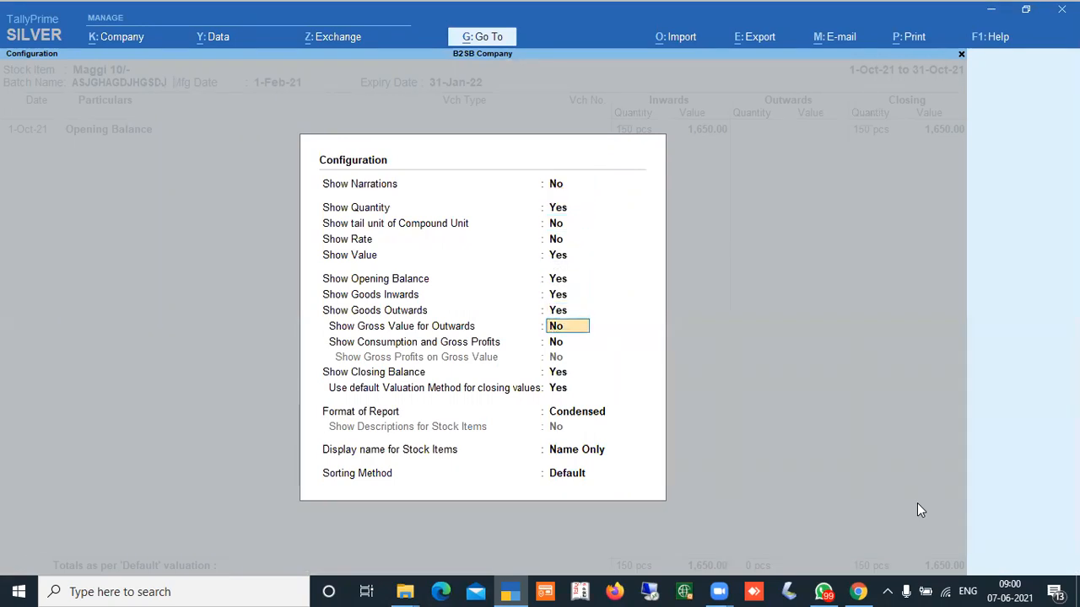
key(Up)
key(Up)
key(Up)
key(Up)
key(Down)
key(Down)
key(Down)
key(Down)
key(Down)
key(Down)
key(Down)
key(Down)
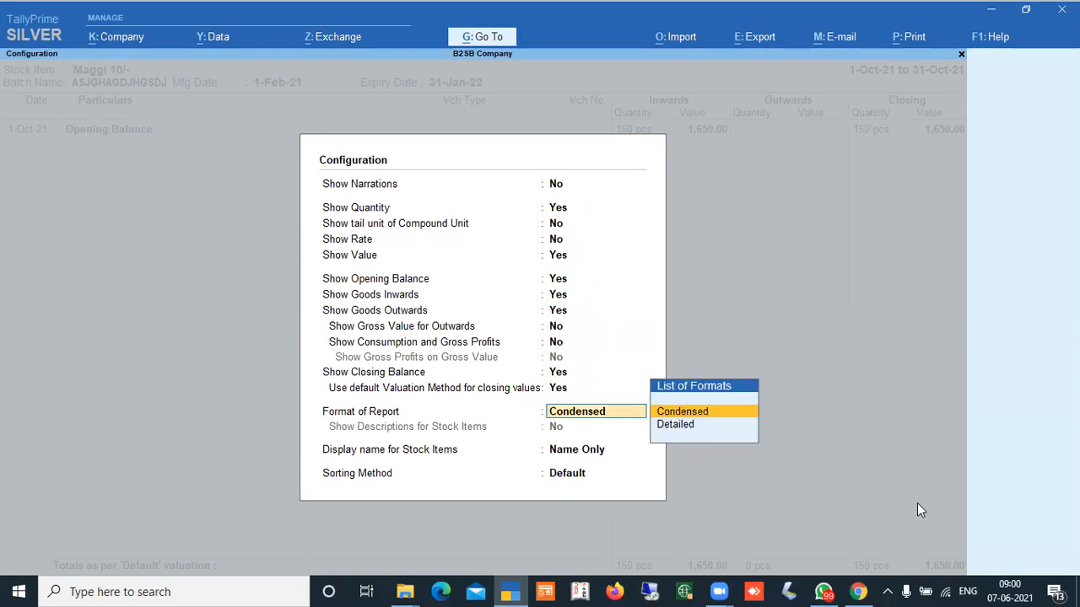
key(Escape)
key(Escape)
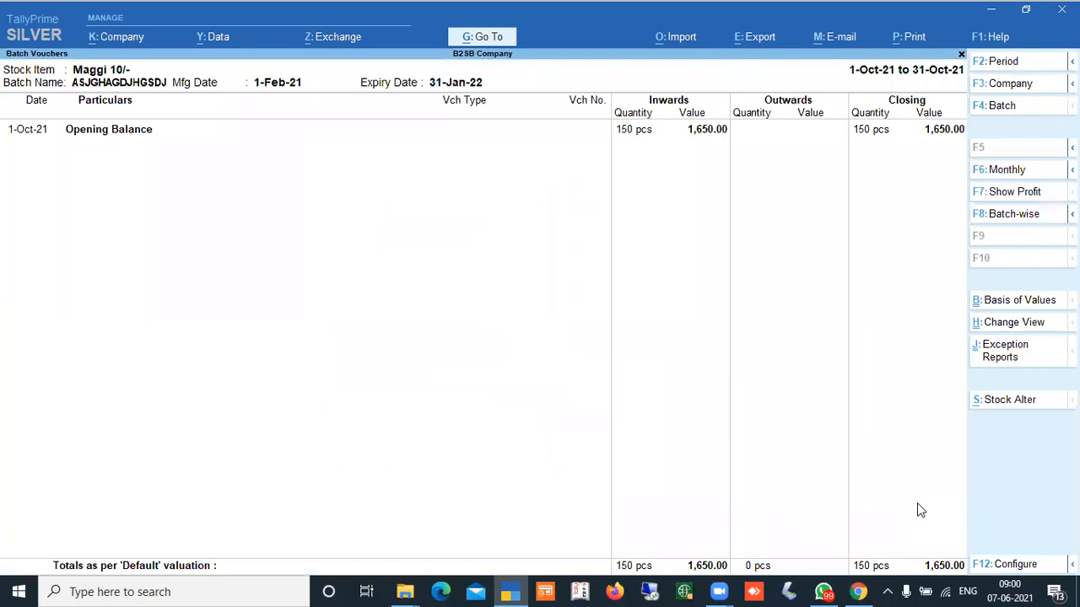
- View the Negative Batches exception report for Maggi 10/- and return to the batch vouchers
key(ctrl+j)
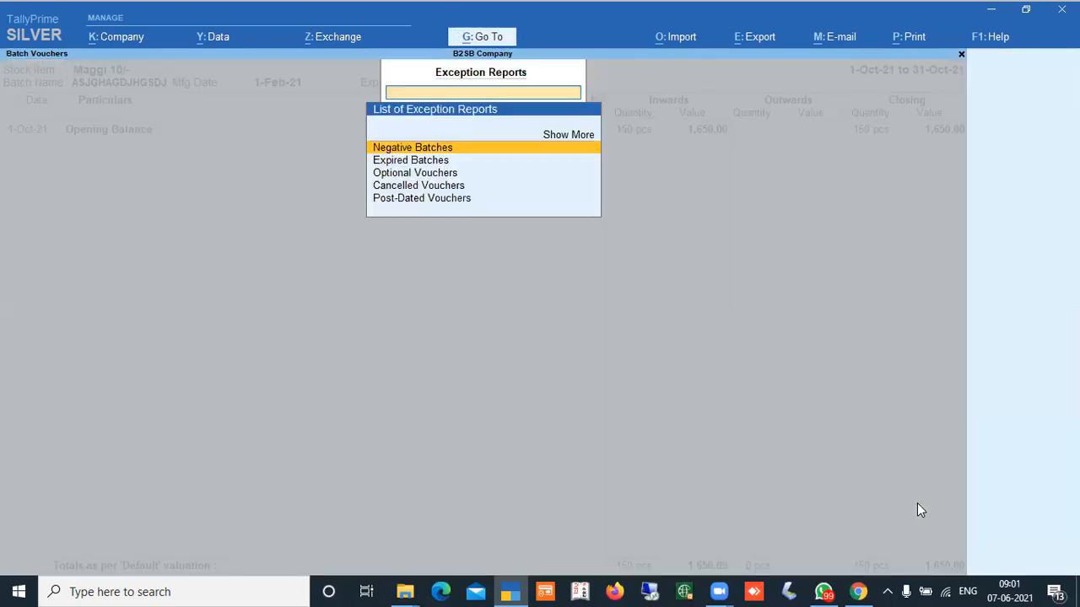
key(Down)
key(Escape)
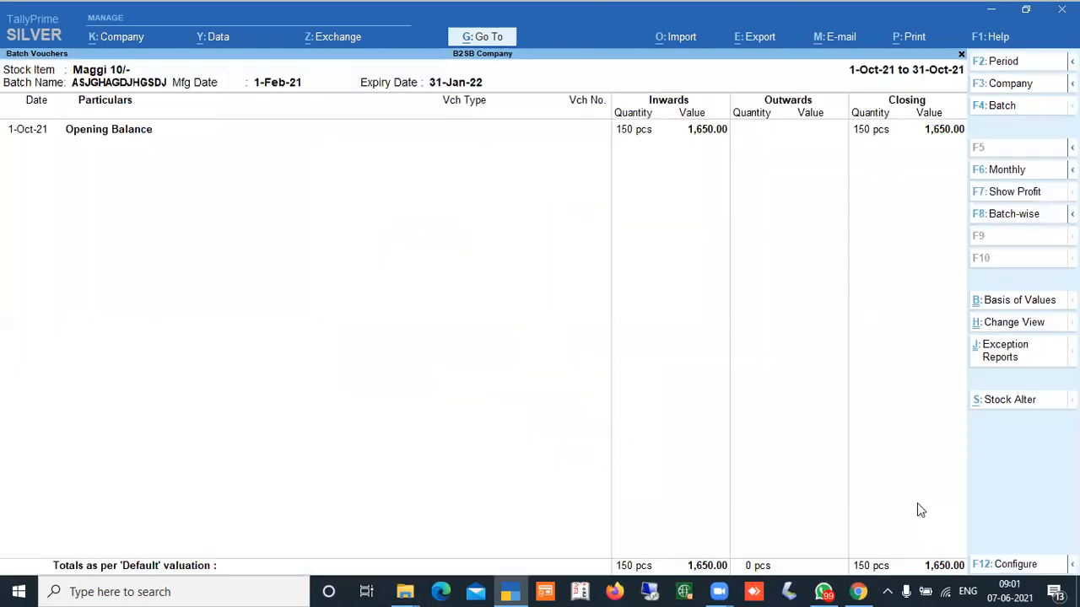
click(1010, 358)
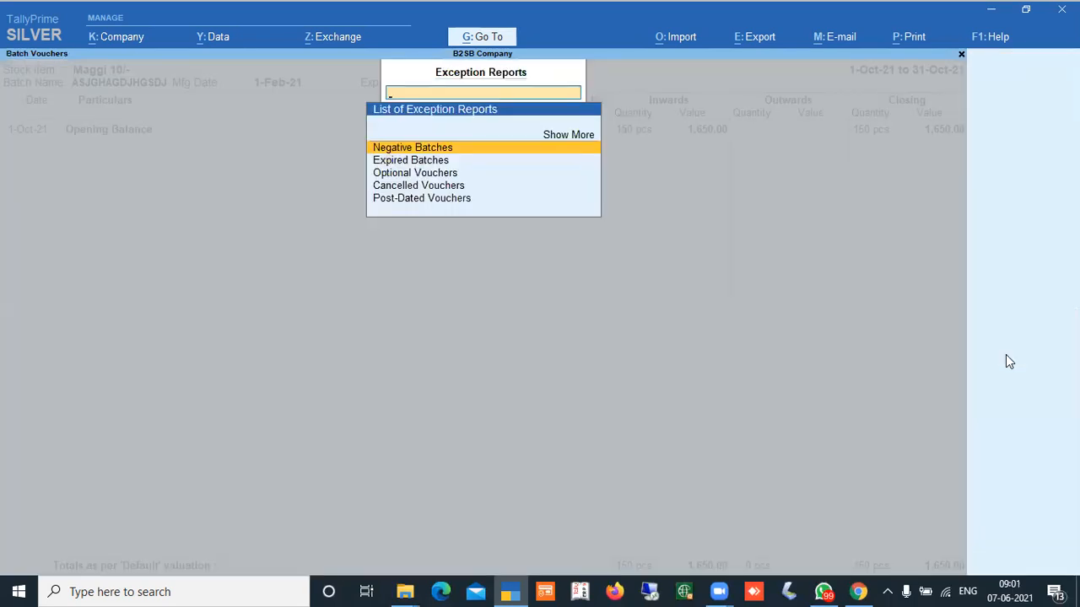
key(Down)
key(Up)
key(Return)
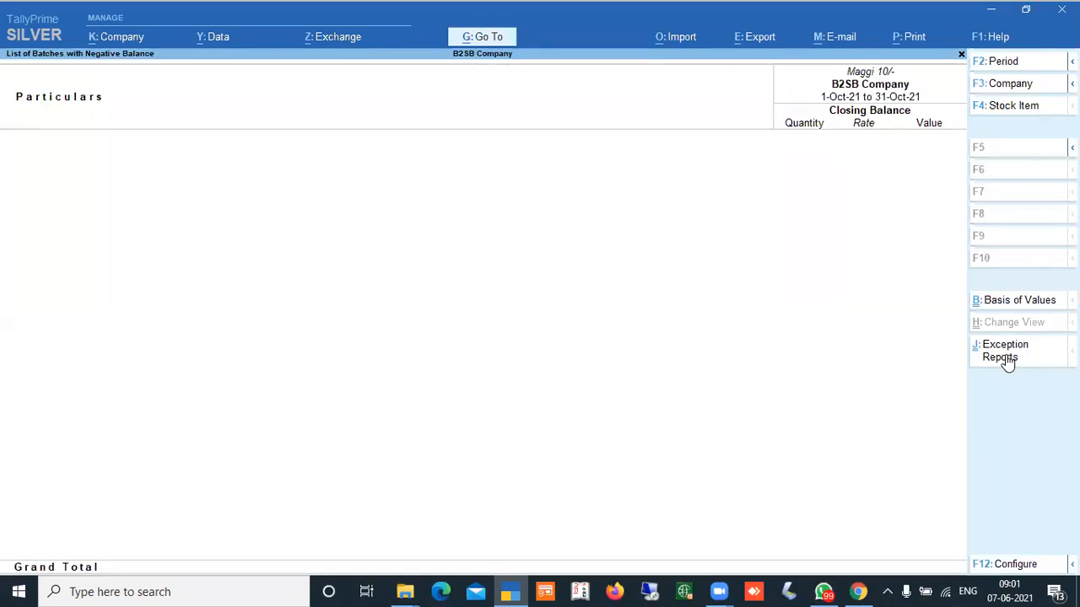
key(Escape)
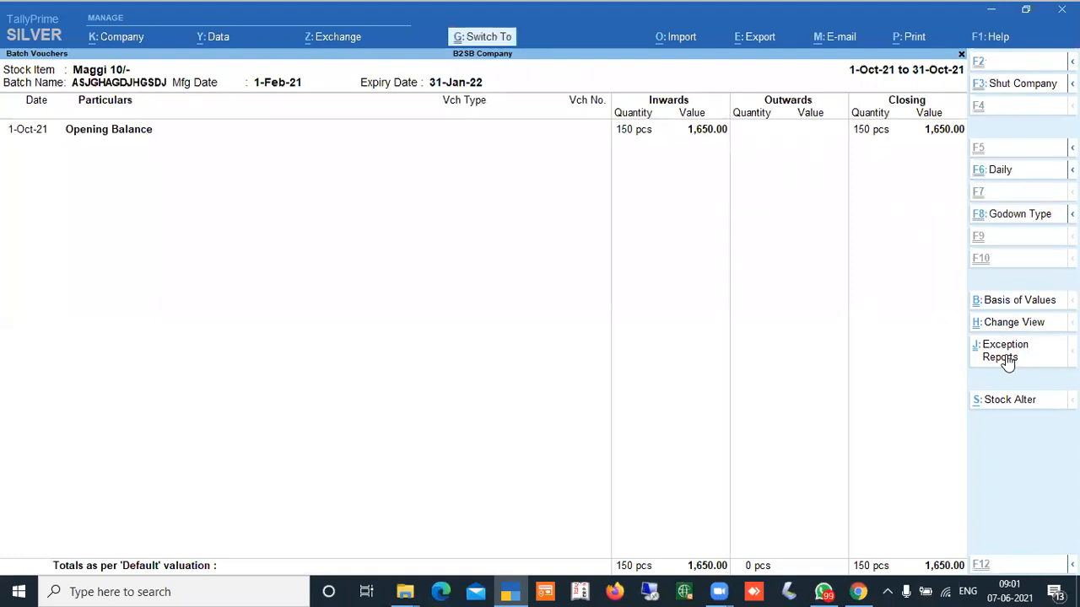
- Open the list of exception reports for the Maggi 10/- batch and expand it to include inactive reports
key(ctrl+j)
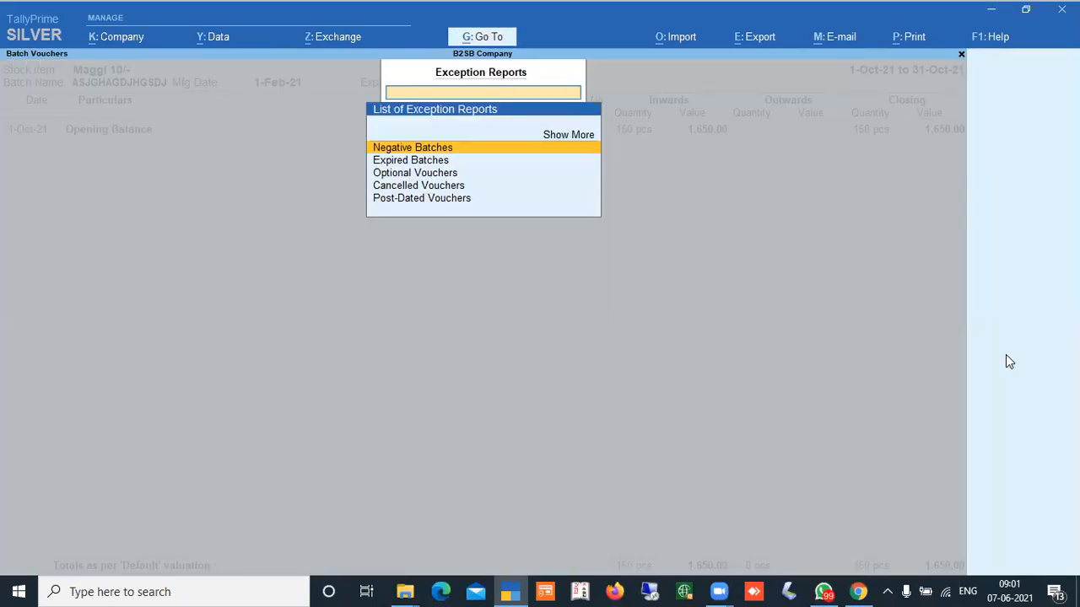
key(Down)
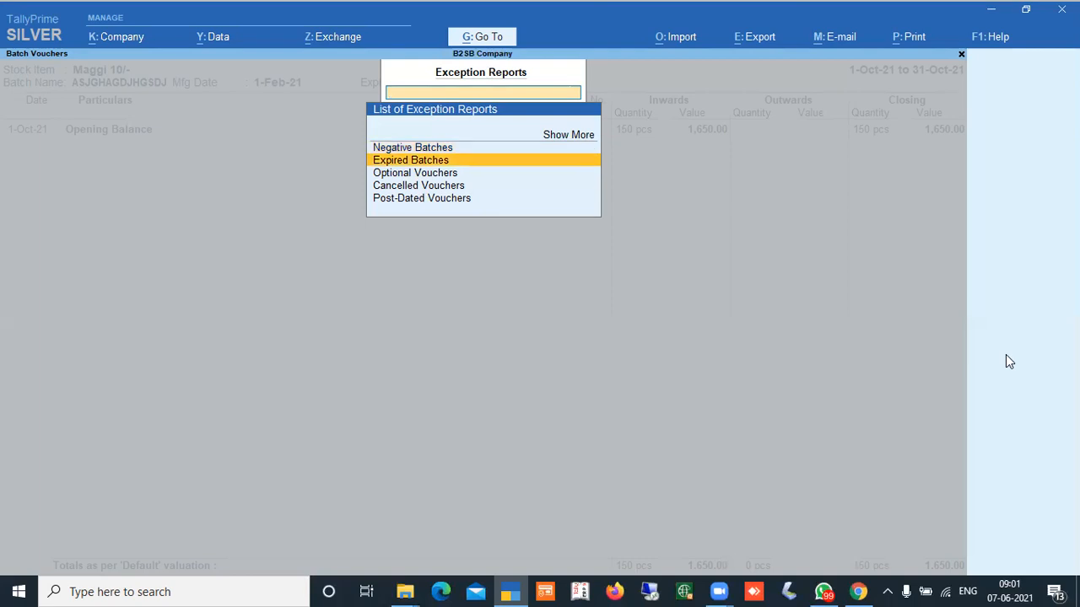
key(Up)
key(Up)
key(Return)
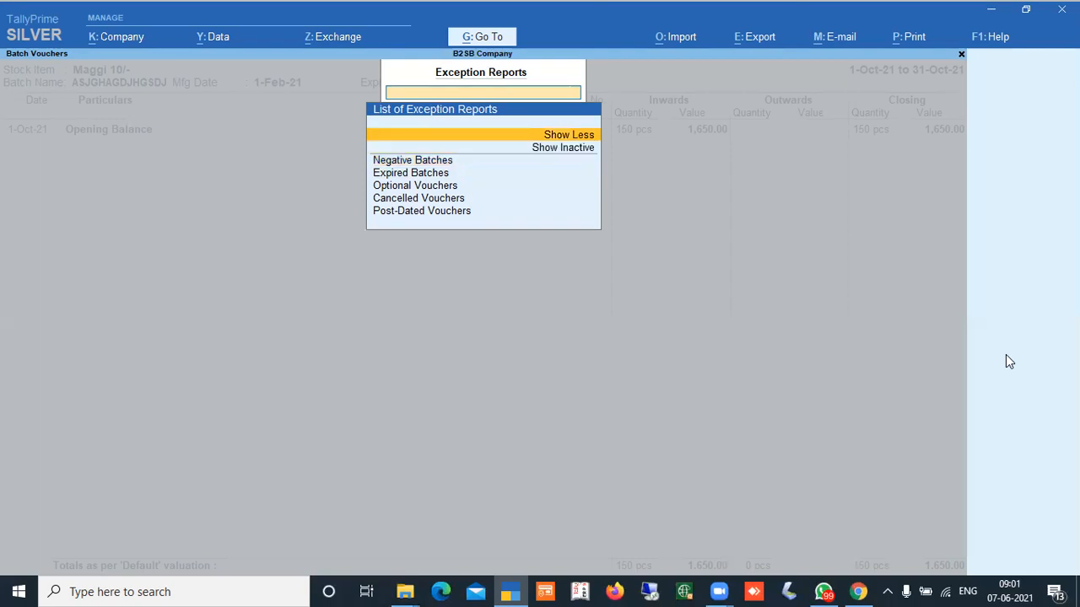
key(Down)
key(Return)
- View the Expired Batches exception report for Maggi 10/- and return to the Gateway of Tally
key(Down)
key(Down)
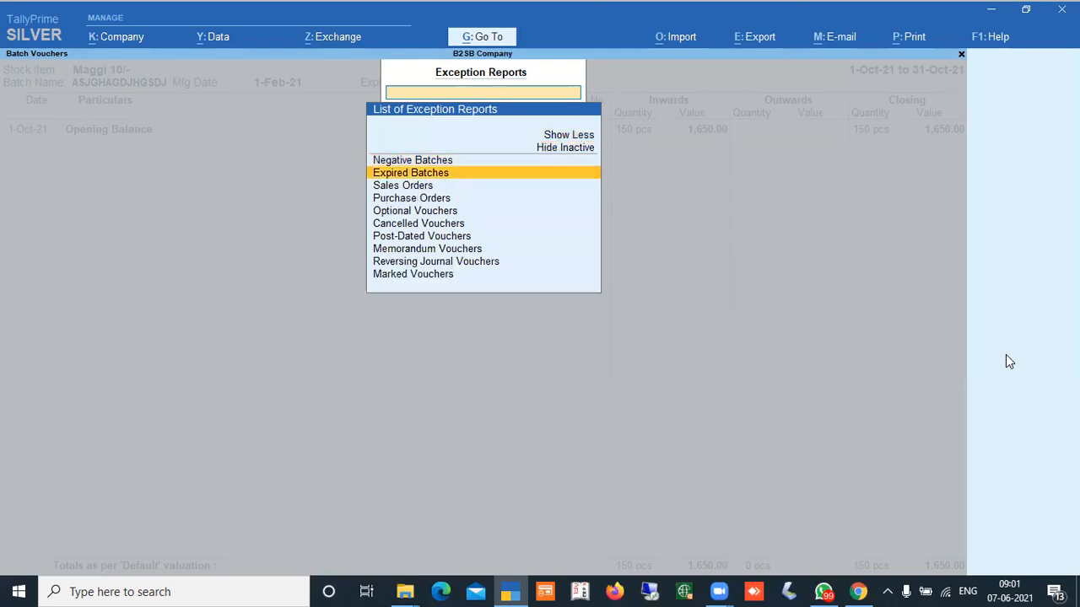
key(Return)
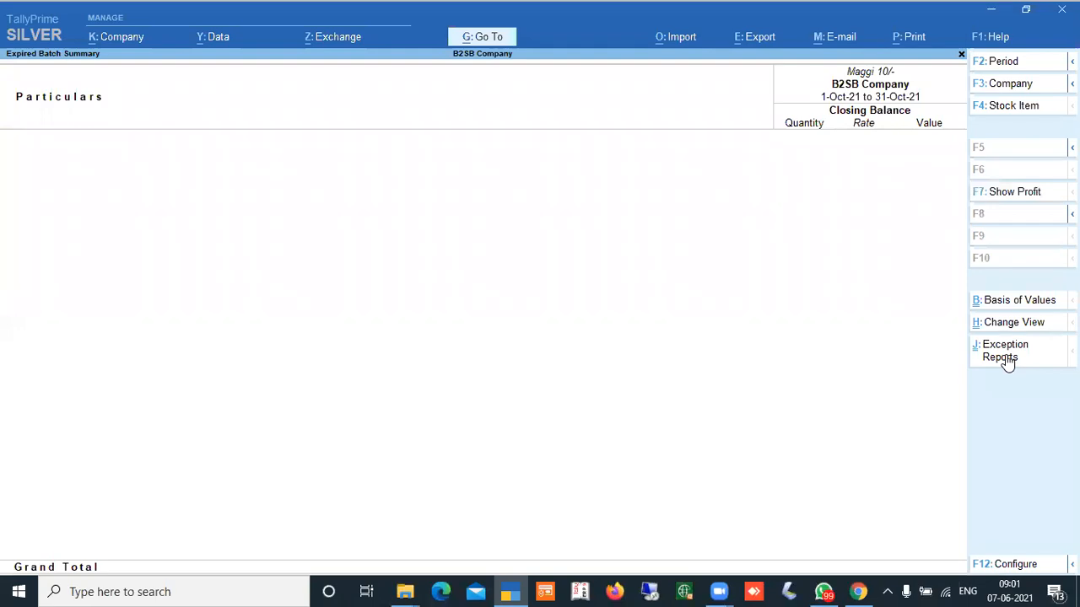
key(Escape)
key(Escape)
key(Escape)
key(Escape)
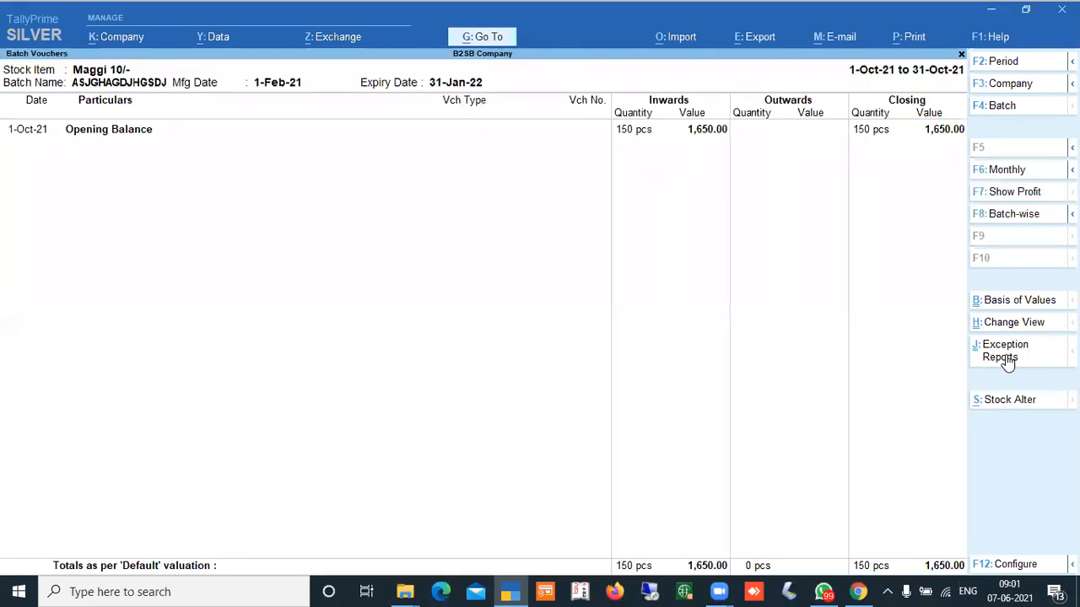
key(Escape)
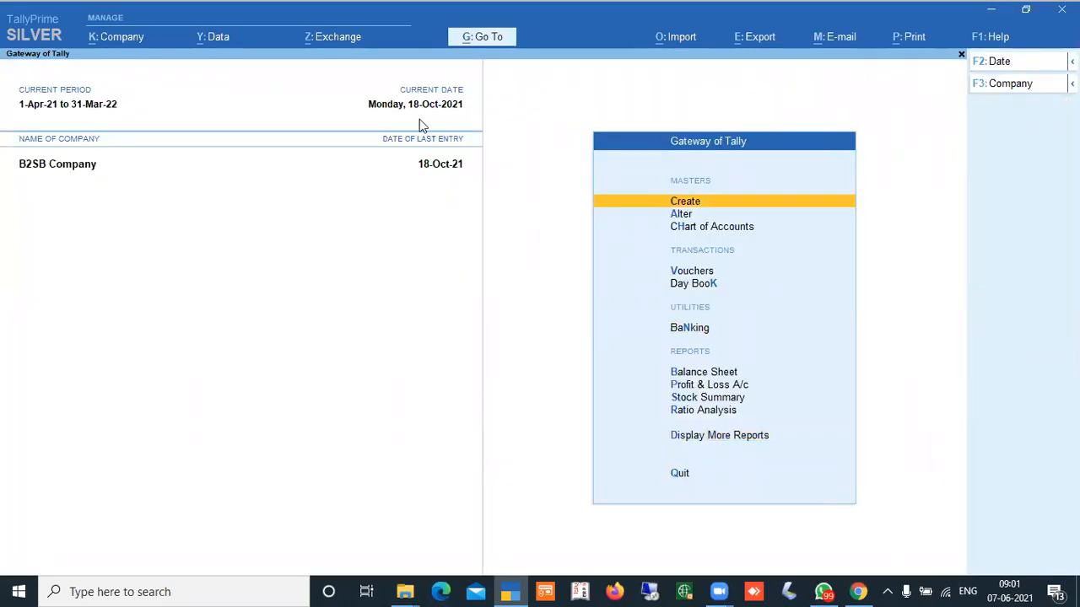
- Search the list of reports for "EXPI", with the additional and inactive reports included
key(F2)
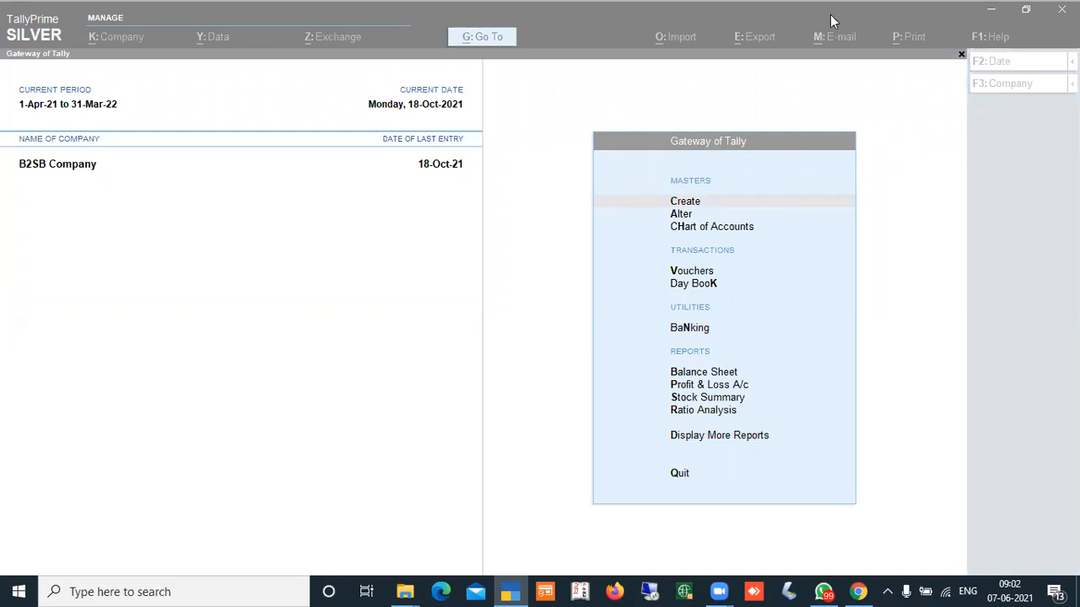
click(472, 44)
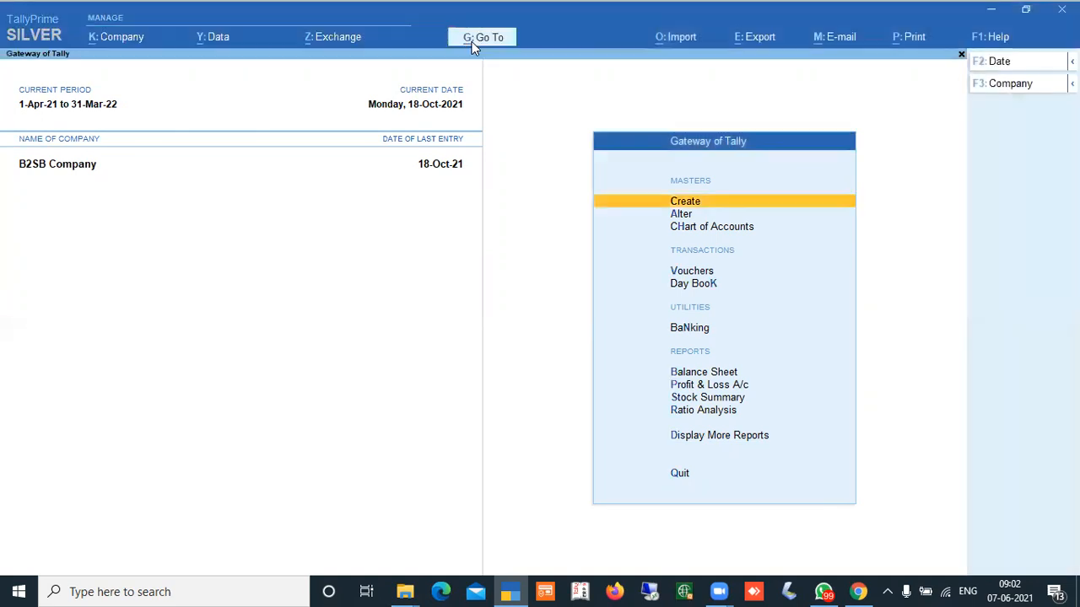
text(EXPI)
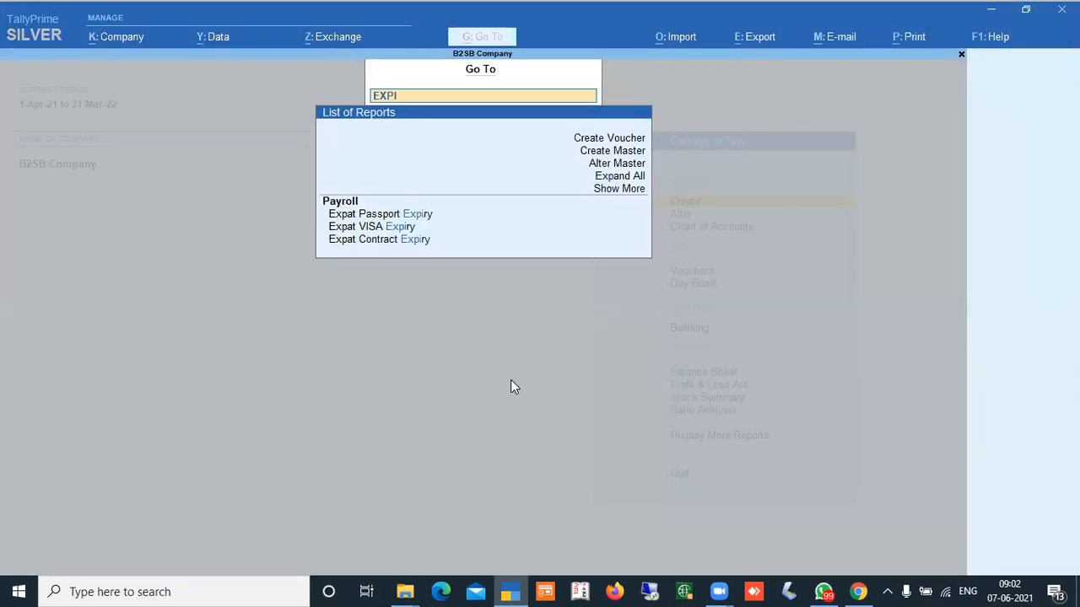
key(Up)
key(Up)
key(Up)
key(Up)
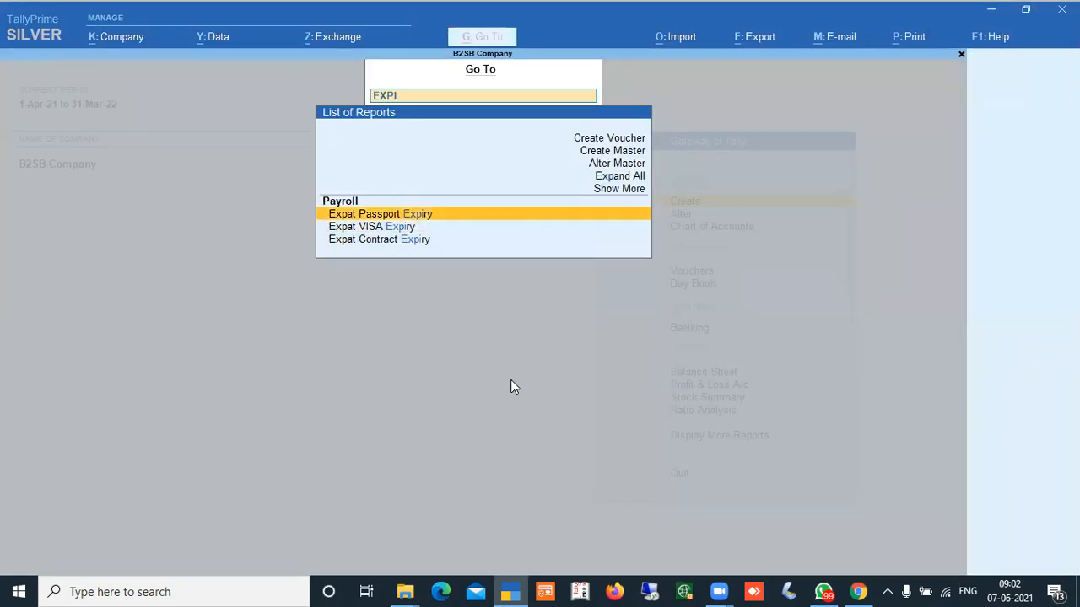
key(Return)
key(Down)
key(Return)
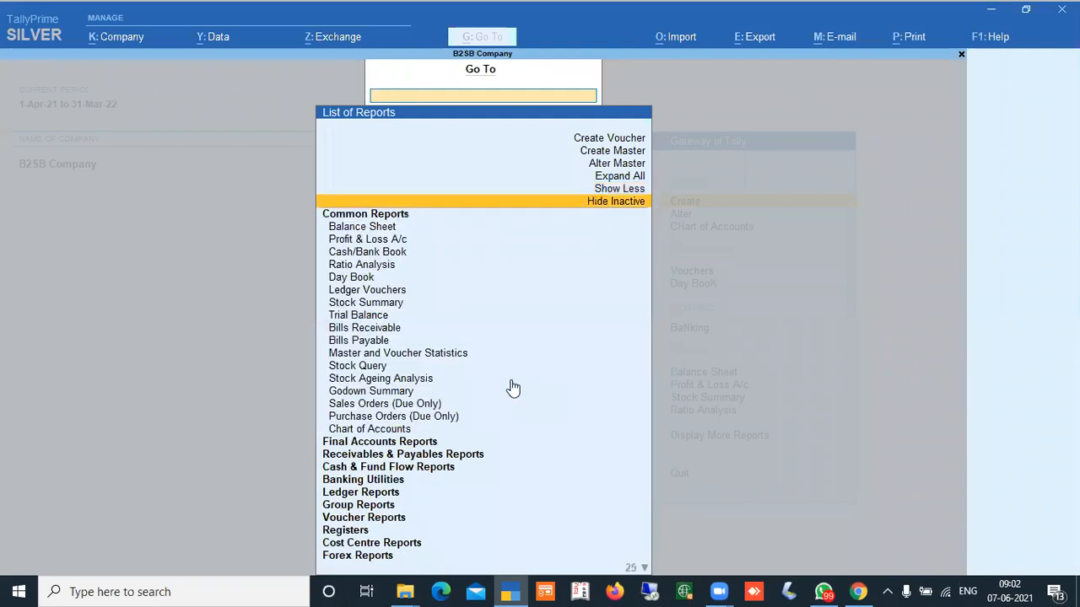
text(EXPI)
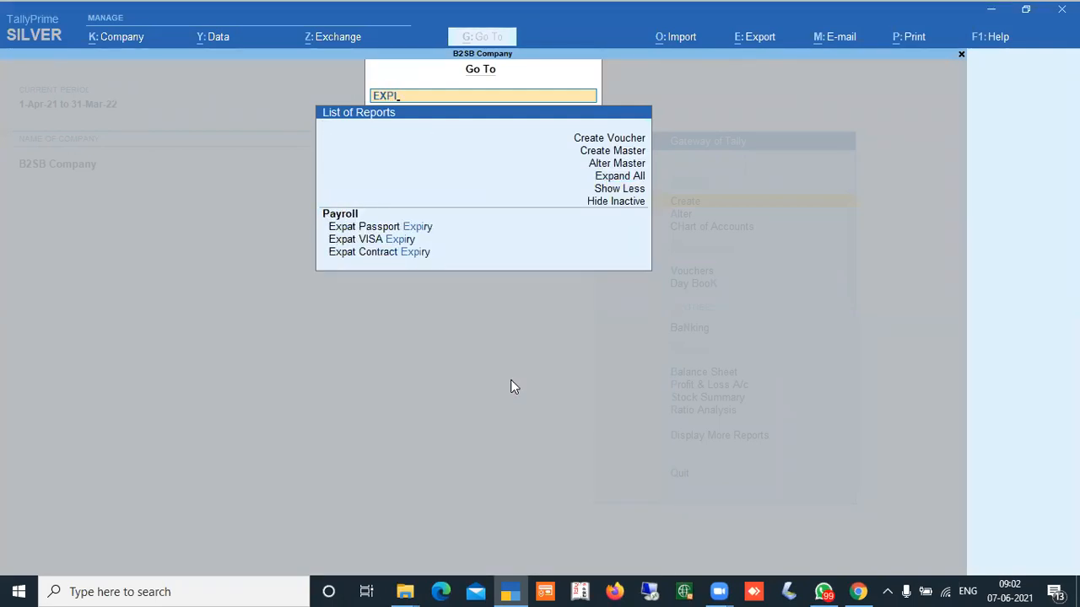
key(BackSpace)
key(BackSpace)
key(BackSpace)
key(BackSpace)
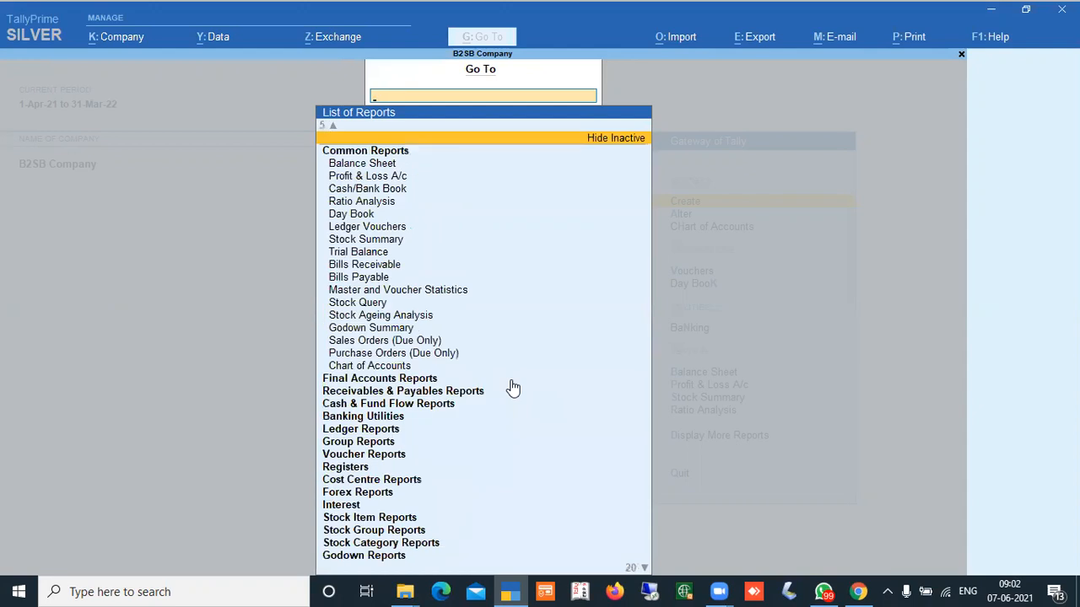
text(BATCH)
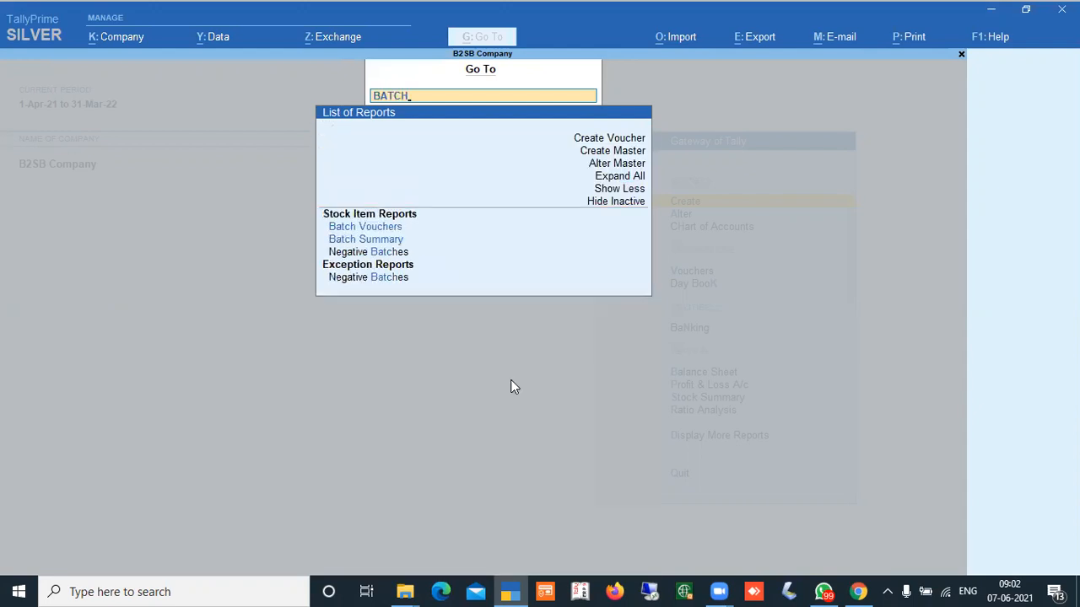
key(Down)
key(Down)
key(Down)
key(Up)
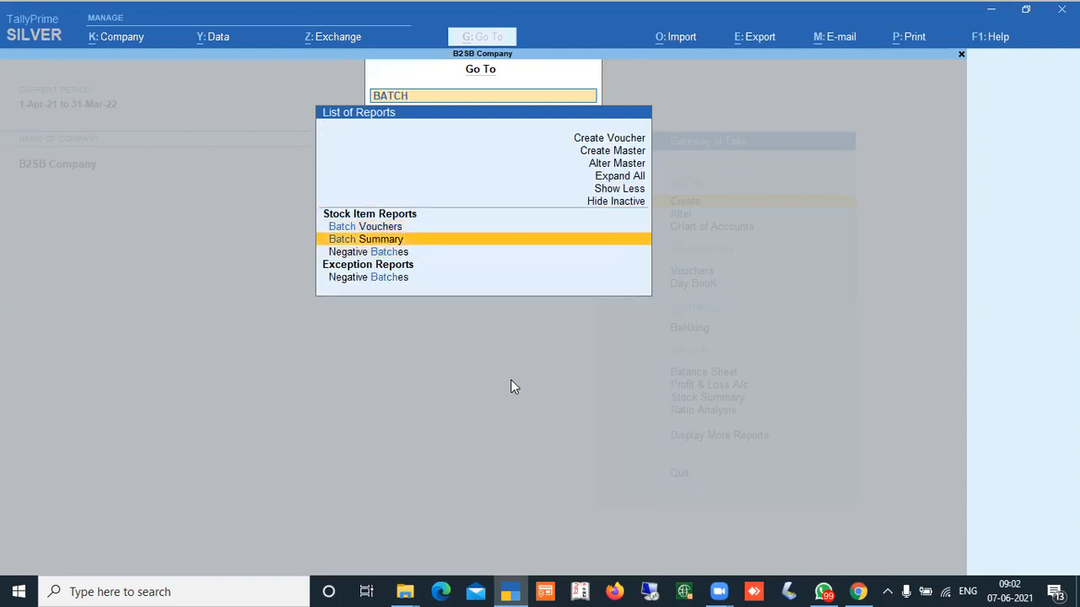
key(Return)
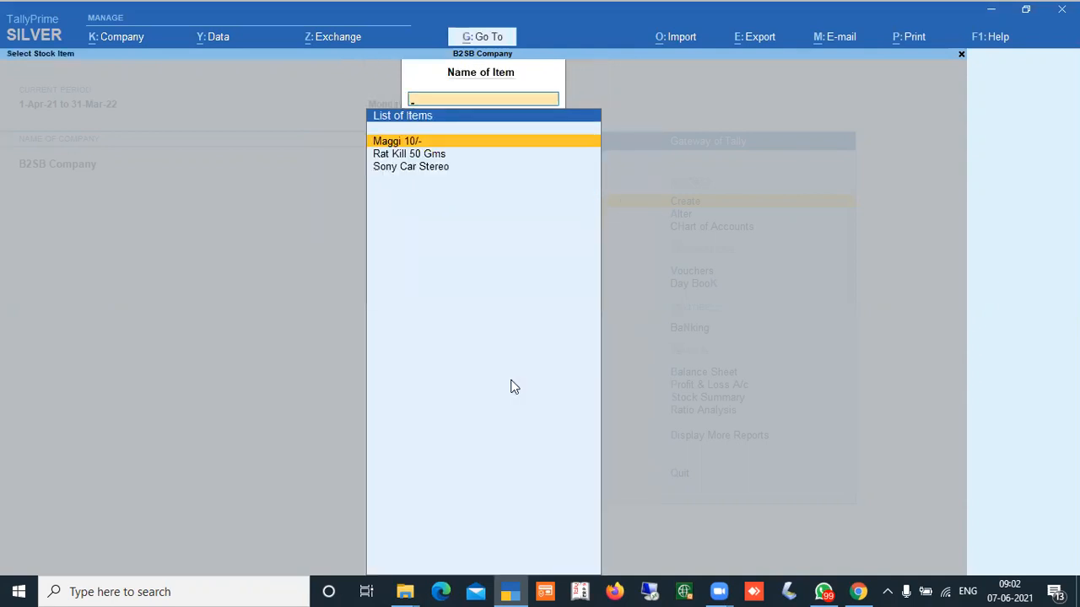
key(Escape)
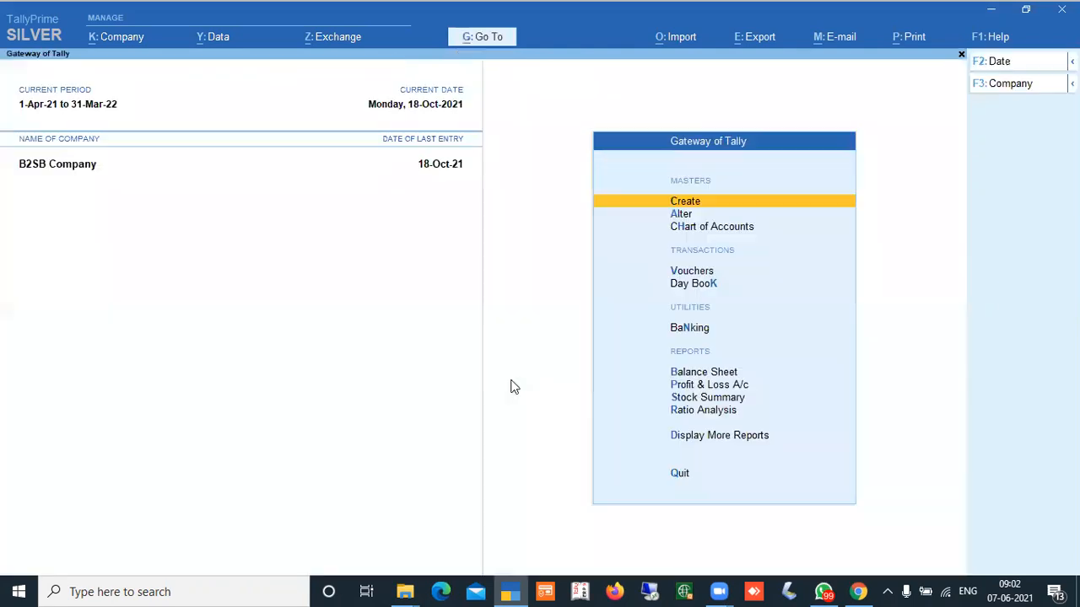
- Search the reports for "BATCH" and open Batch Vouchers for Sony Car Stereo, batch ASDF456897
key(alt)
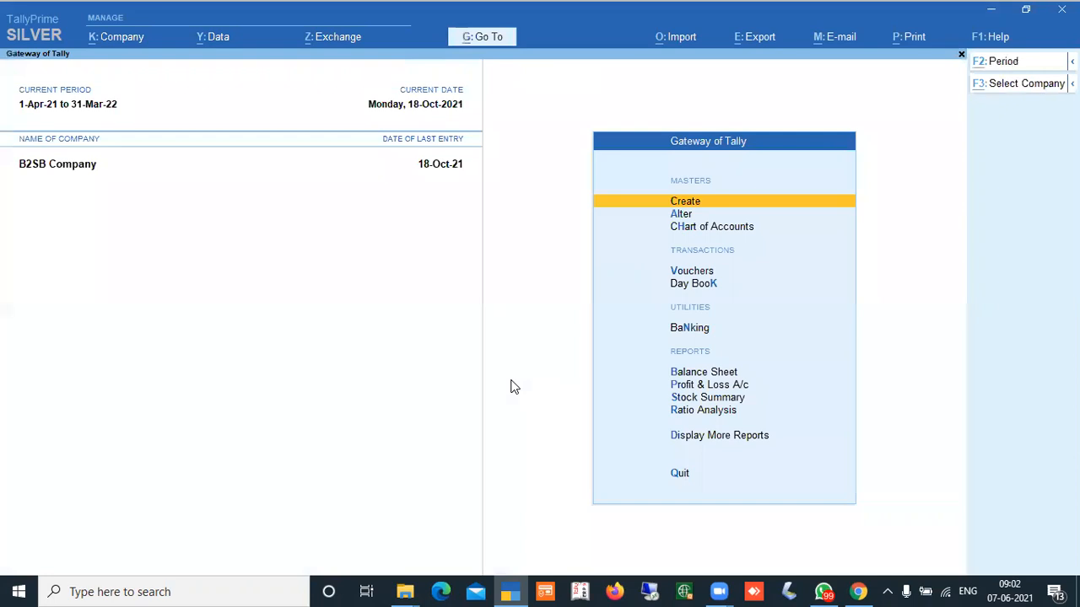
key(alt+g)
text(BATCH)
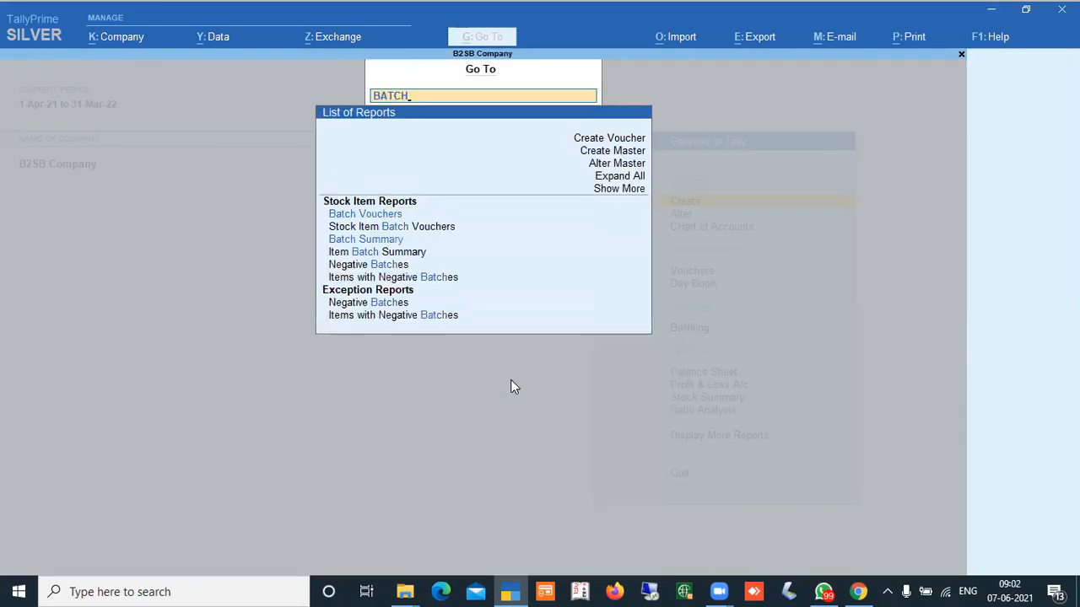
key(Down)
key(Down)
key(Down)
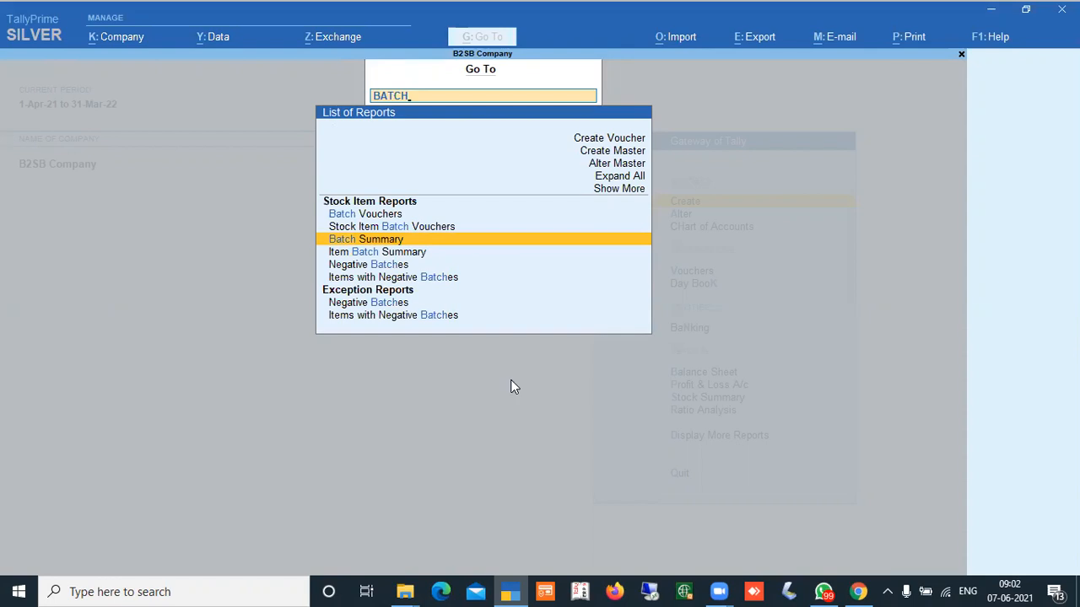
key(Up)
key(Up)
key(Return)
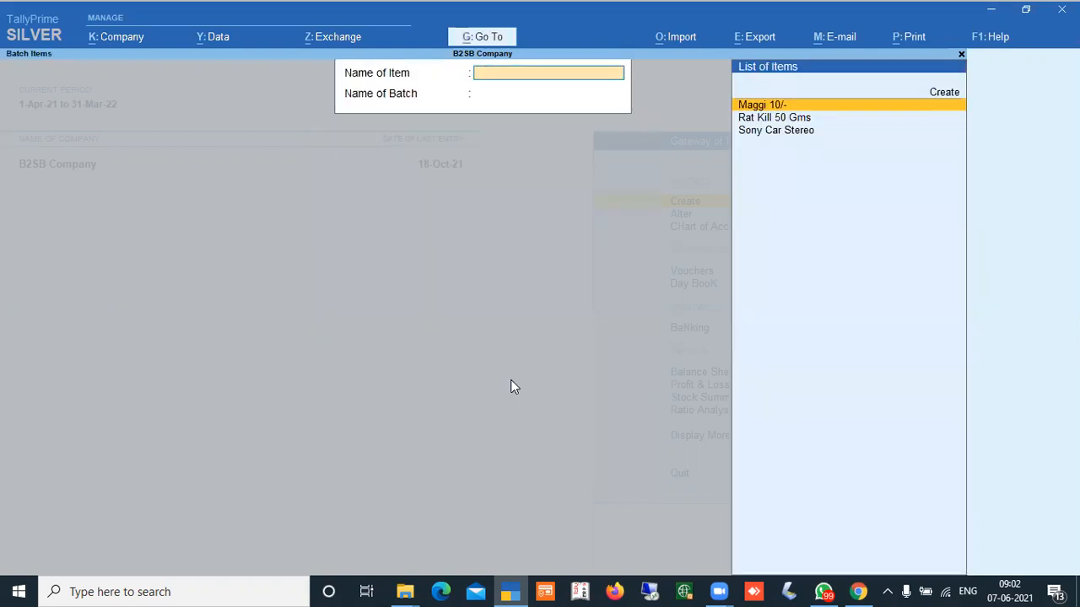
key(Down)
key(Down)
key(Return)
key(Down)
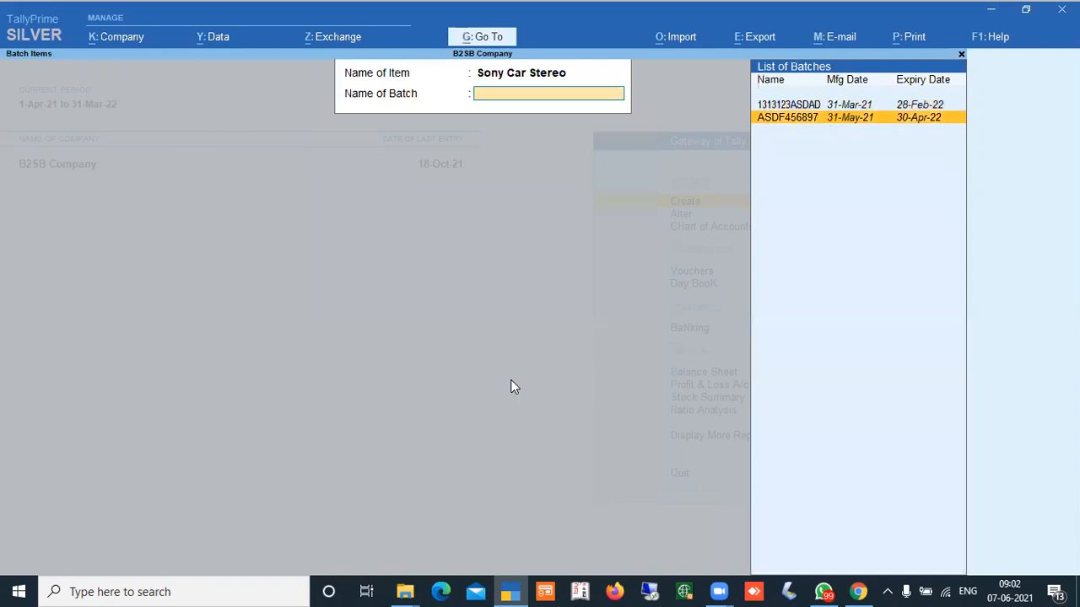
key(Return)
- Set the batch voucher report's period to 1-Apr-21 to 18-Oct-21
key(alt)
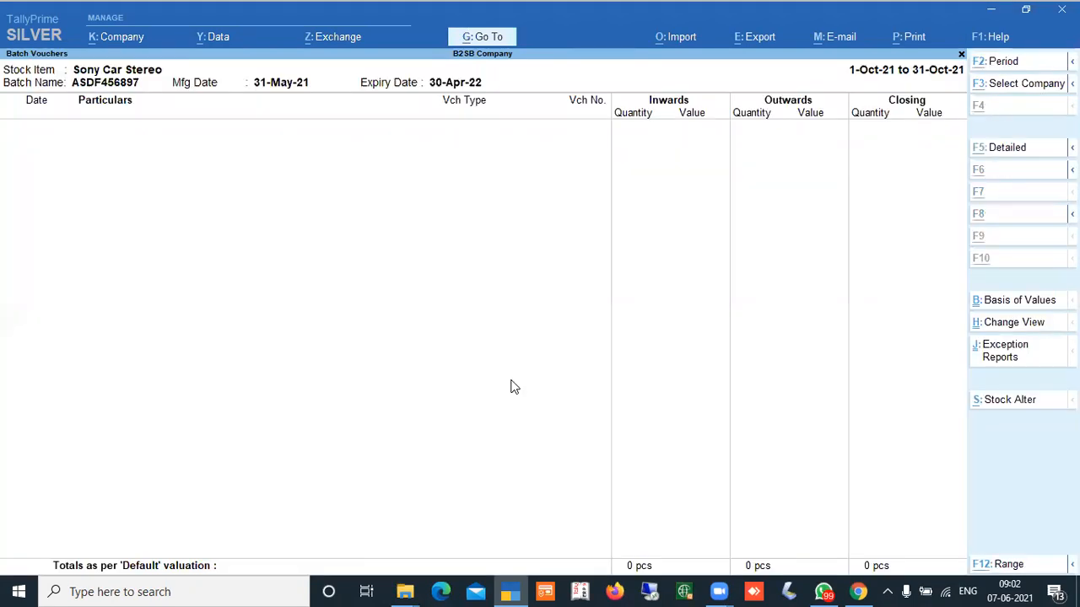
key(alt+F2)
key(space)
key(Return)
key(space)
key(Return)
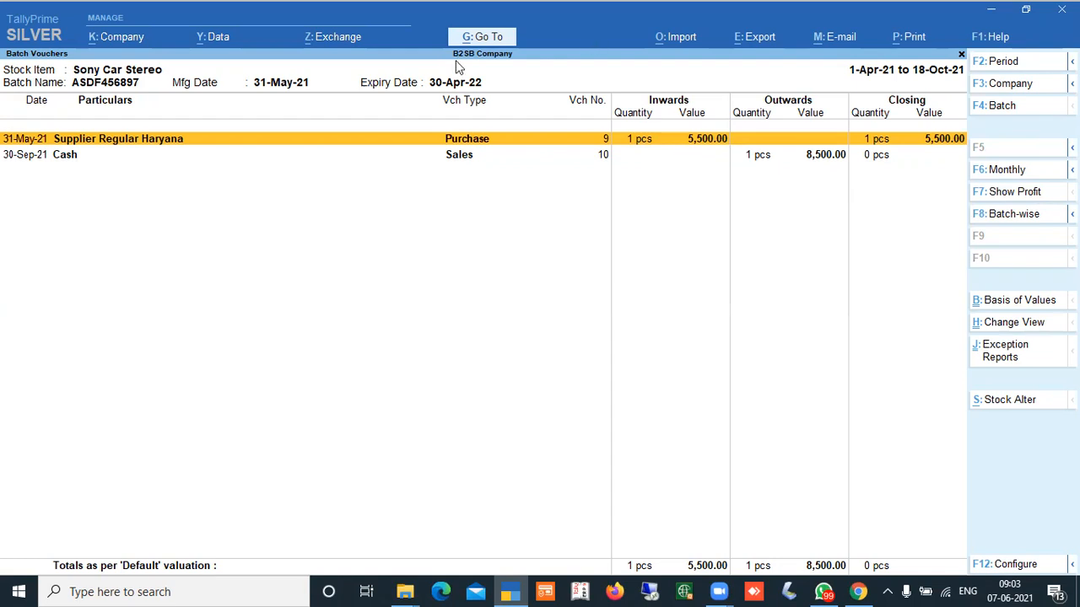
- Show the profit columns, examine the batch's sale to Cash, and hide the profit columns again
click(996, 194)
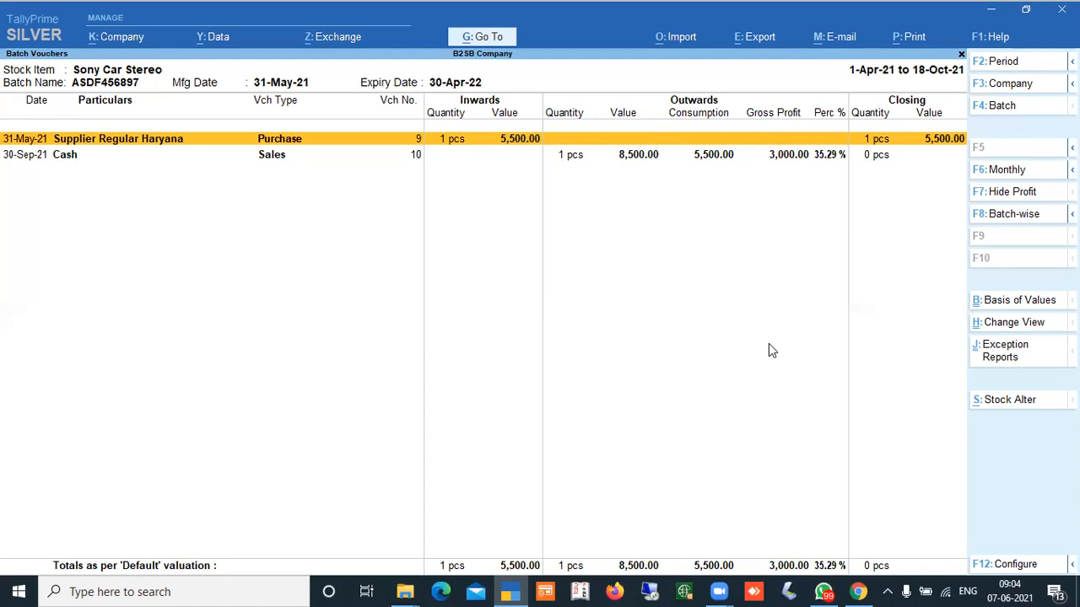
key(Down)
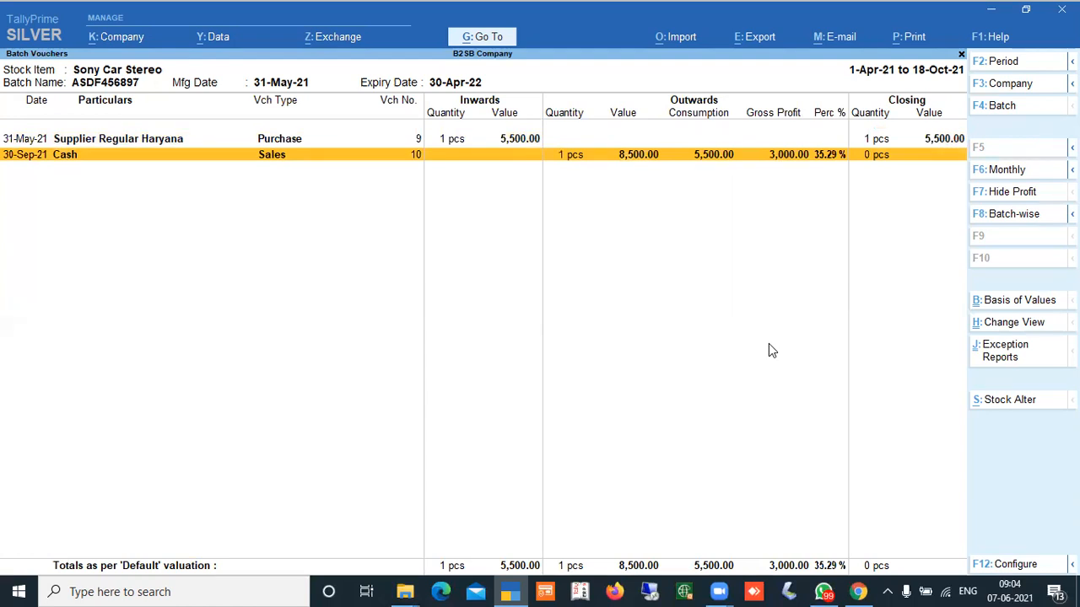
click(1002, 194)
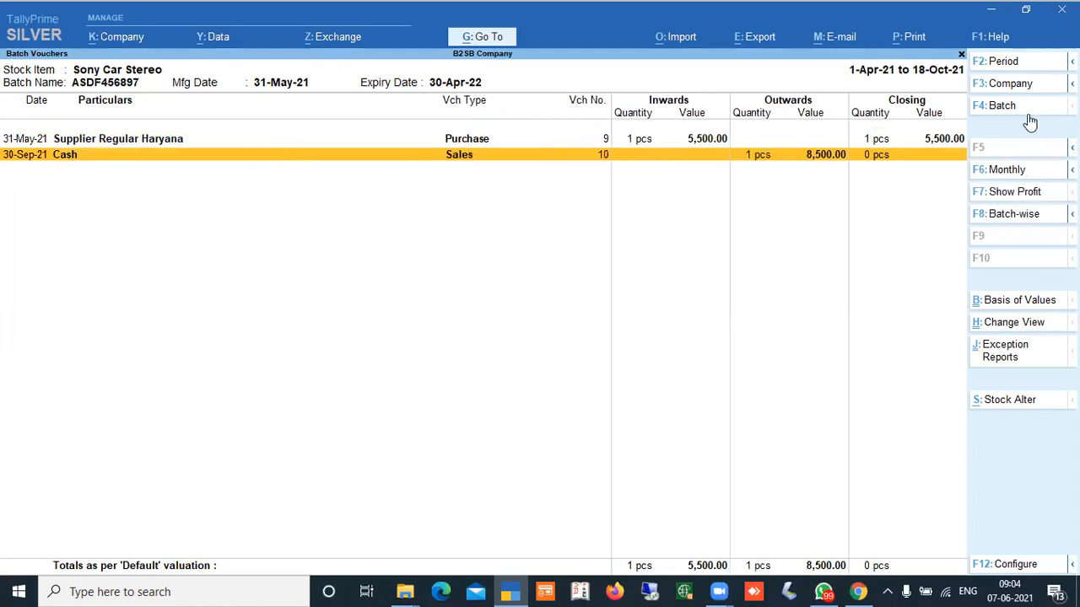
- View the monthly summary for Sony Car Stereo batch ASDF456897 and return to the Gateway of Tally
click(1002, 106)
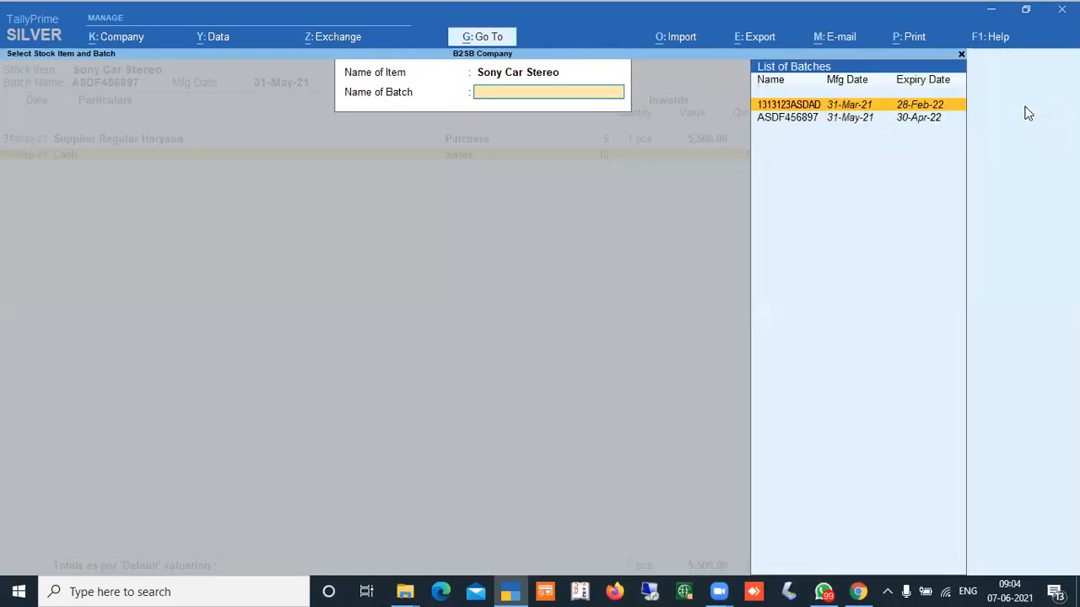
key(Escape)
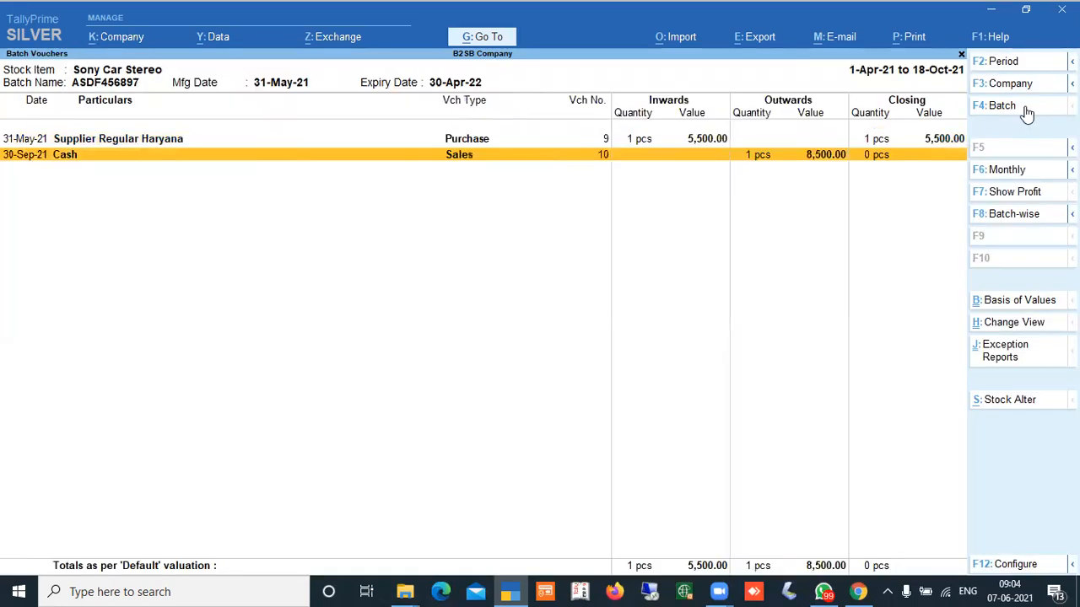
click(1012, 173)
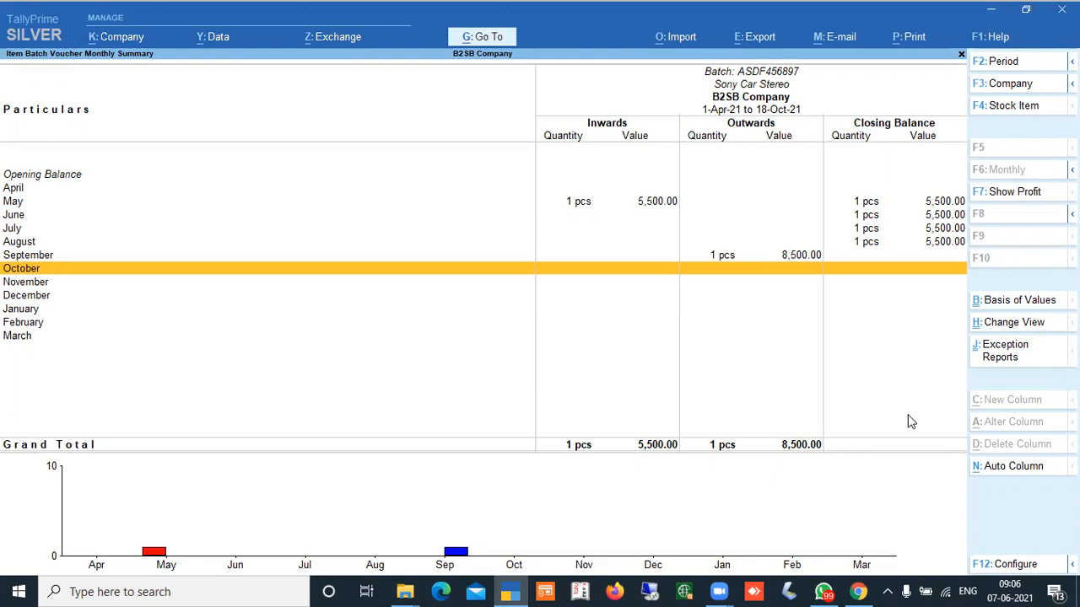
key(Escape)
key(Escape)
key(Escape)
key(Escape)
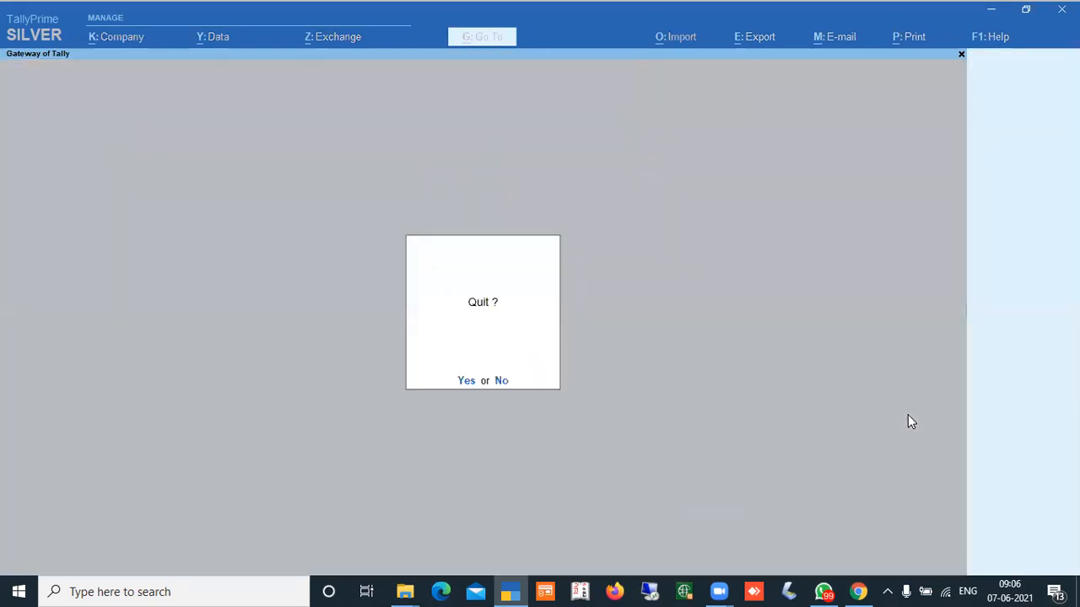
- Open a new sales voucher from the Gateway of Tally
key(Down)
key(Down)
key(Down)
key(Return)
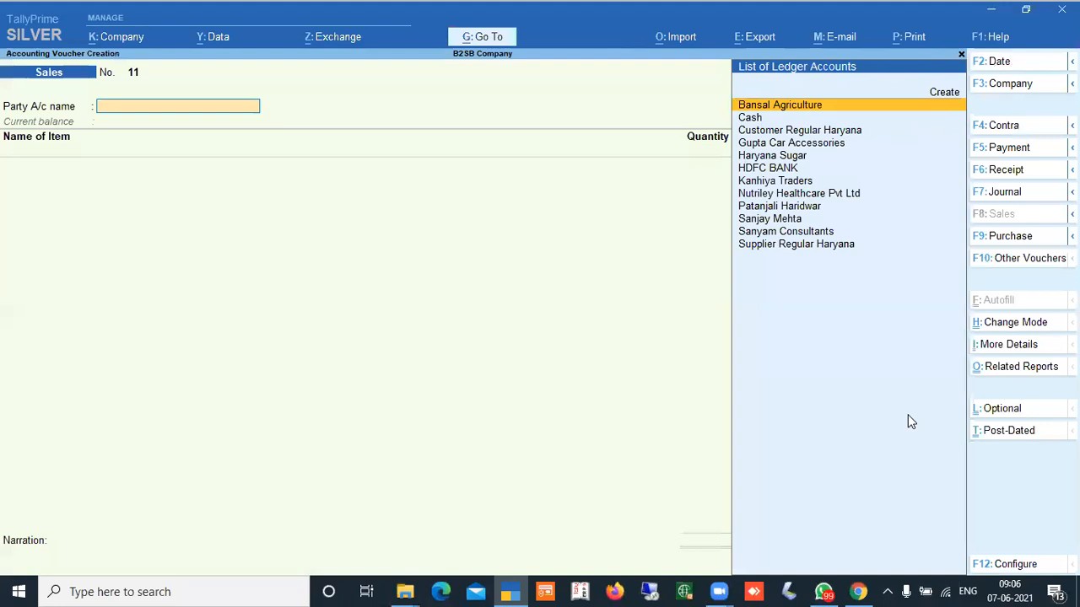
- Open the sales voucher configuration and examine the general options, including the batch settings, through to the exporter's details
key(F12)
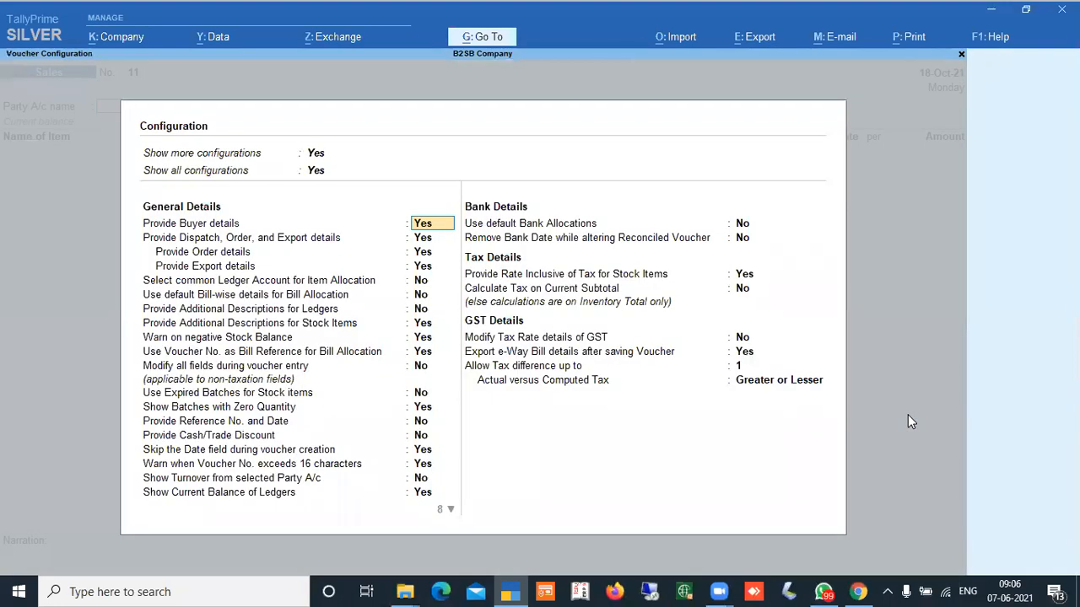
key(Down)
key(Down)
key(Down)
key(Down)
key(Down)
key(Down)
key(Down)
key(Down)
key(Down)
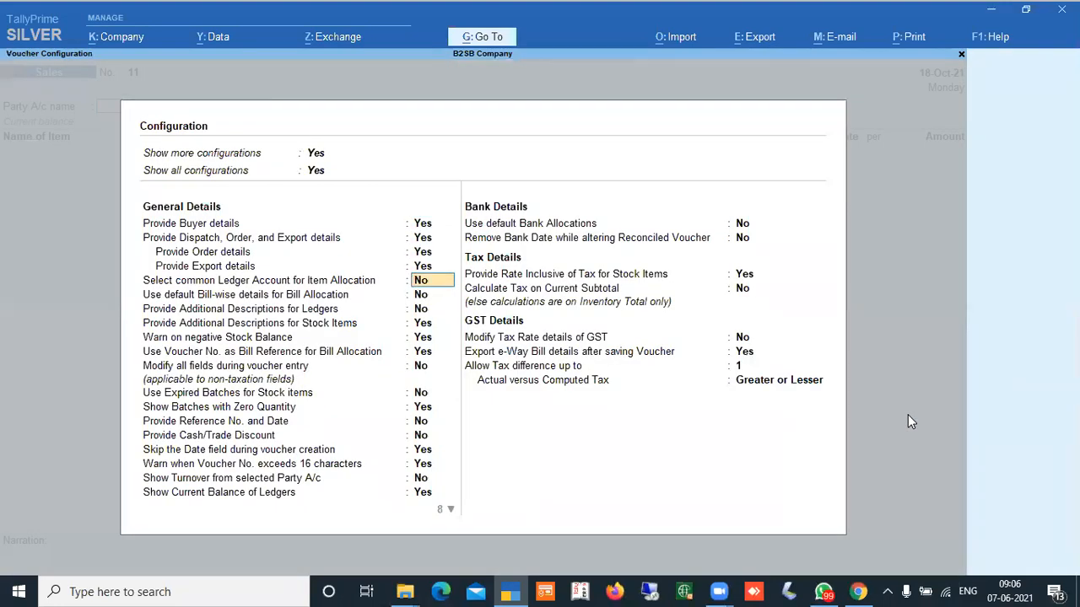
key(Down)
key(Down)
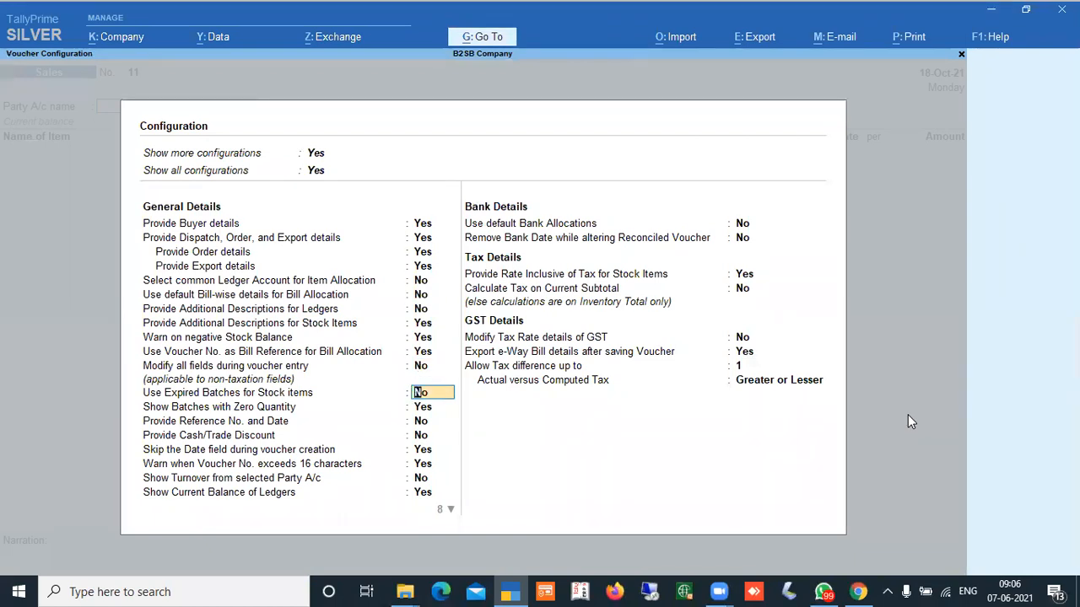
key(Down)
key(Down)
key(Down)
key(Down)
key(Down)
key(Down)
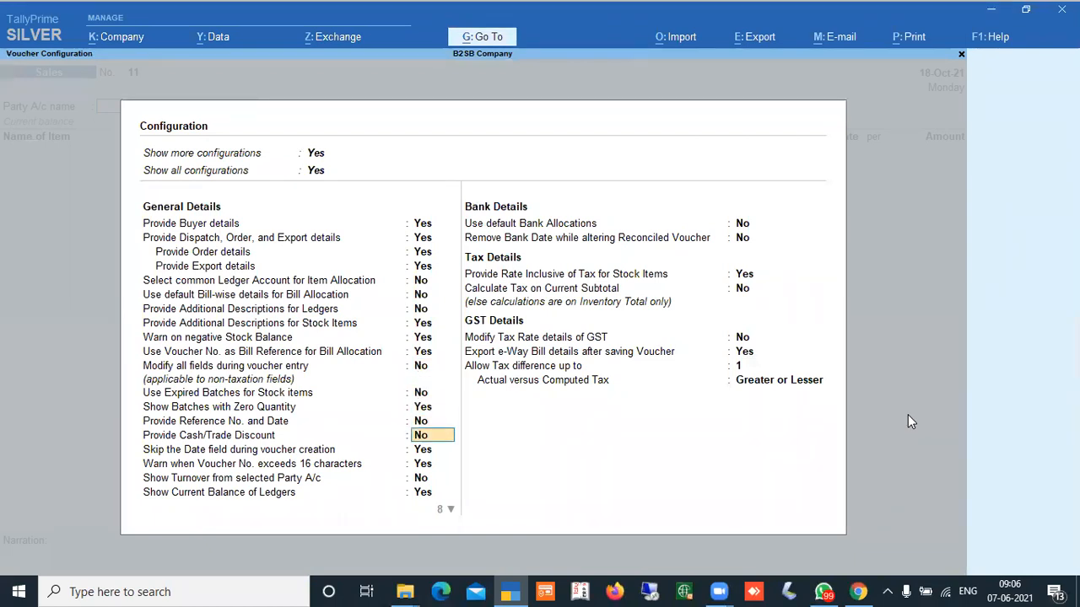
key(Down)
key(Down)
key(Down)
key(Down)
key(Down)
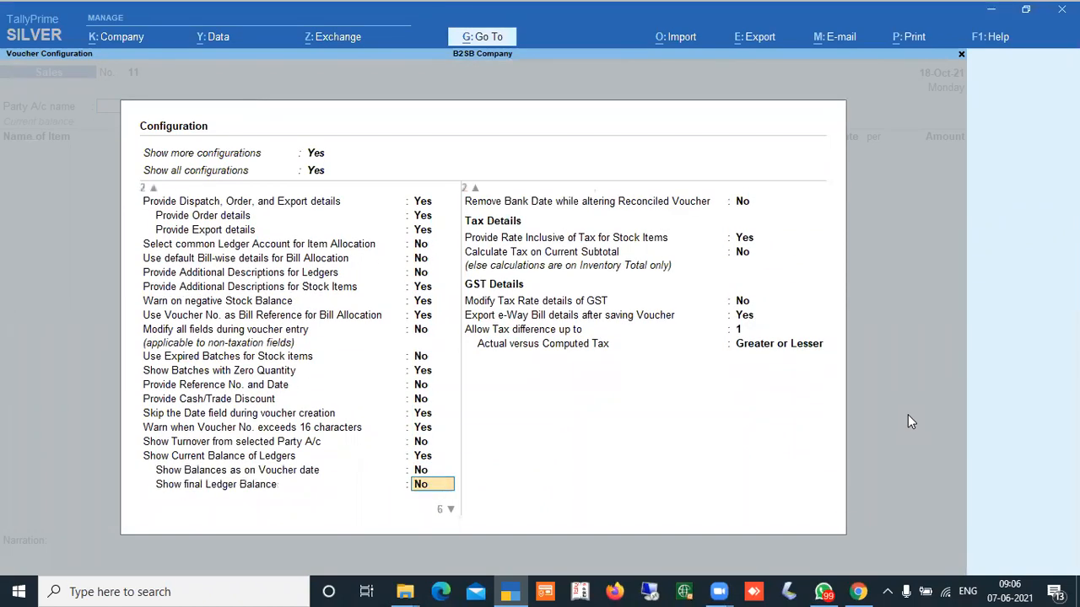
key(Down)
key(Down)
key(Down)
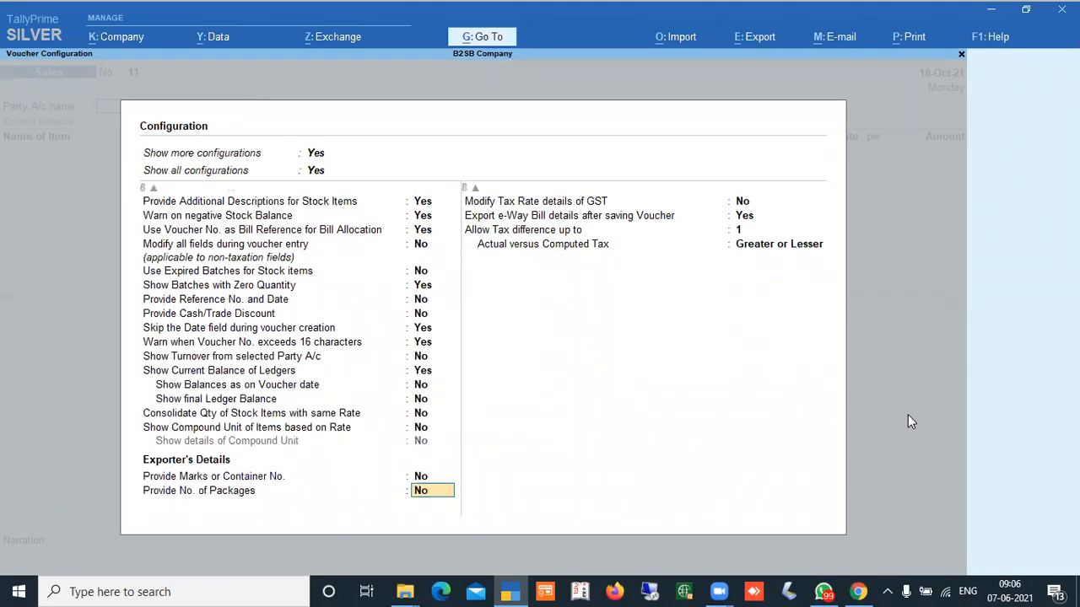
- Set Use Expired Batches for Stock items to Yes in the sales voucher configuration
key(Up)
key(Up)
key(Up)
key(Up)
key(Up)
key(Up)
key(Up)
key(Up)
key(Up)
key(Up)
key(Up)
key(Up)
key(Up)
key(Up)
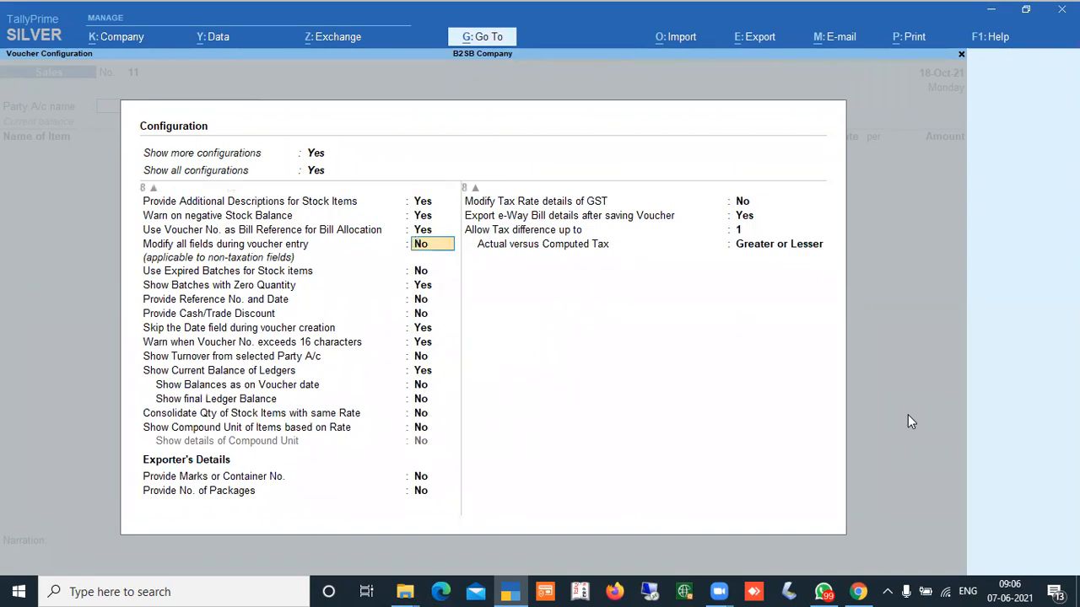
key(Down)
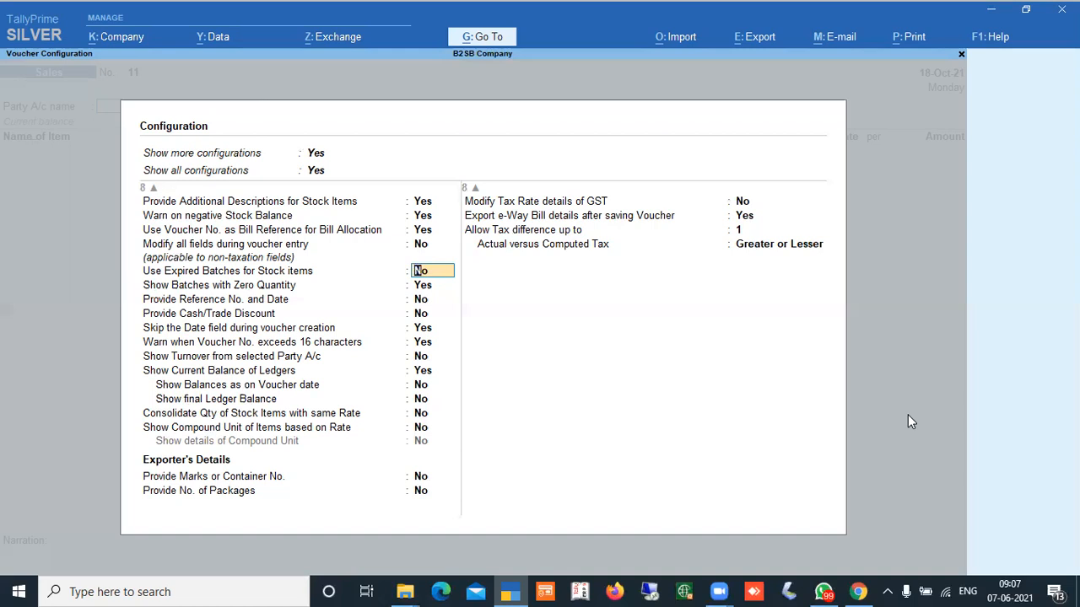
text(Y)
key(Return)
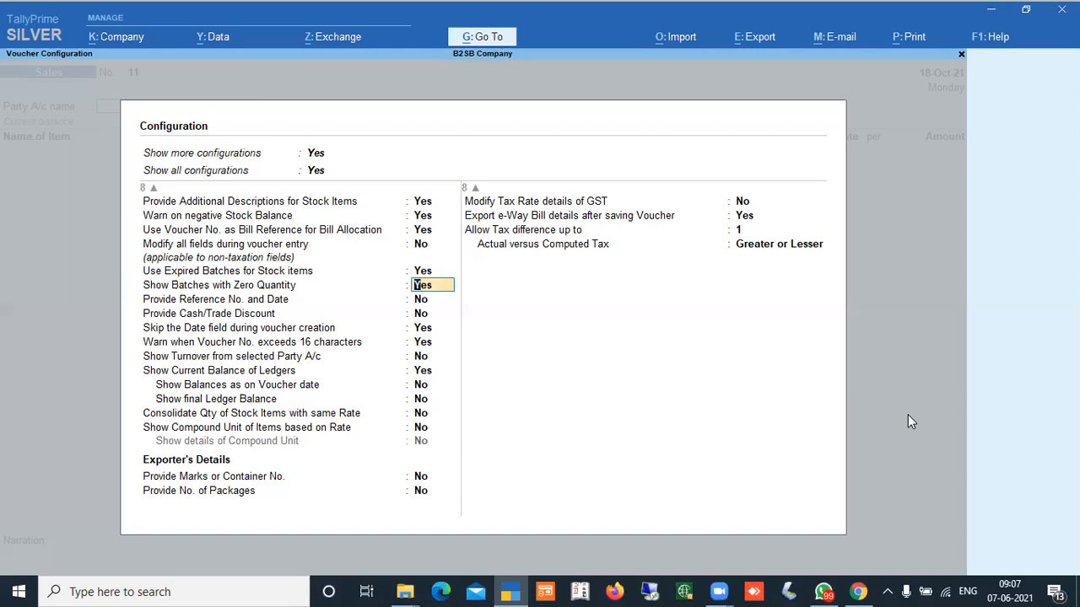
- Set Use Expired Batches for Stock items back to No and accept the voucher configuration
key(Up)
text(N)
key(Return)
key(Return)
key(Return)
key(Return)
key(Return)
key(Return)
key(ctrl+a)
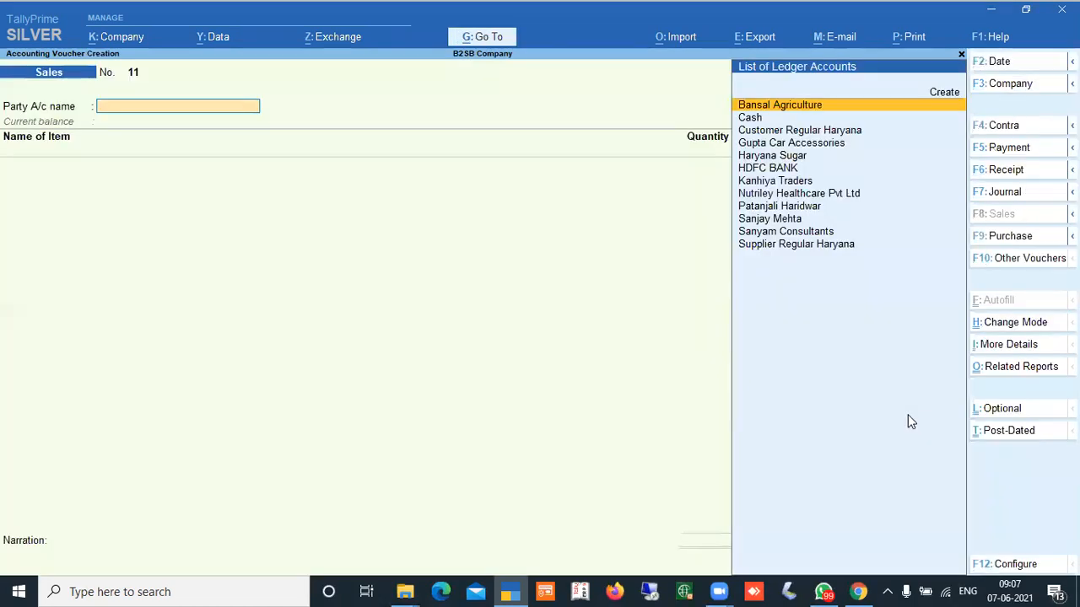
- Leave the blank sales voucher and return to the Gateway of Tally
key(Escape)
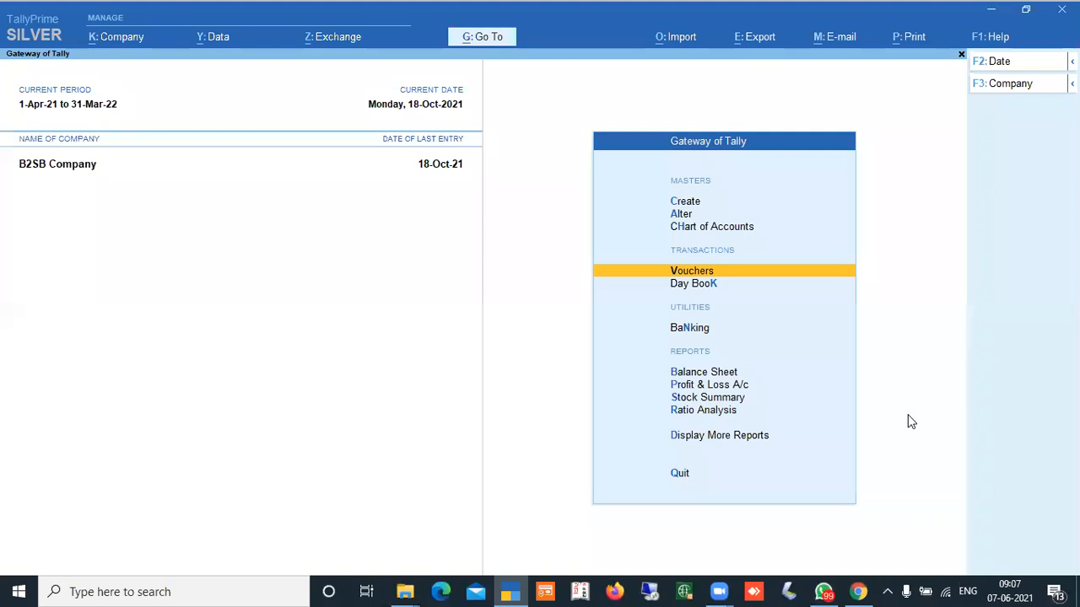
key(Escape)
key(Escape)
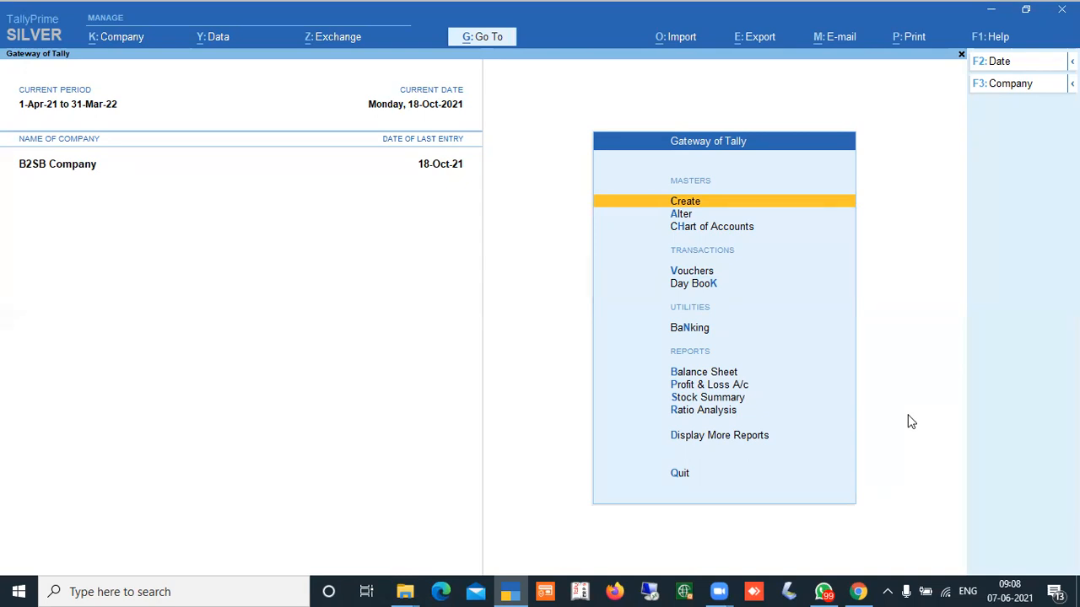
key(Escape)
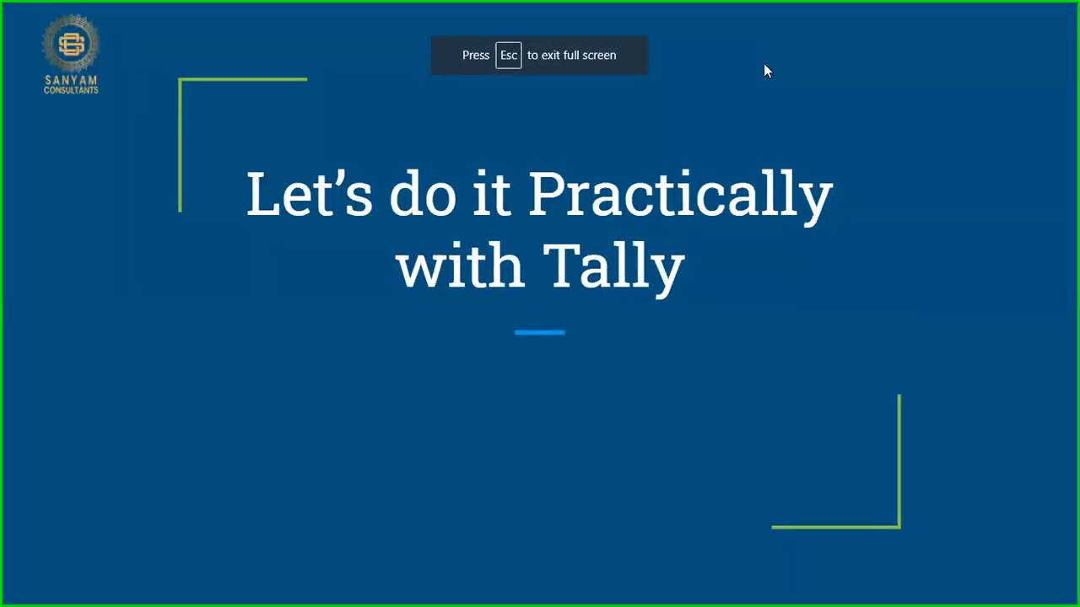
click(529, 313)
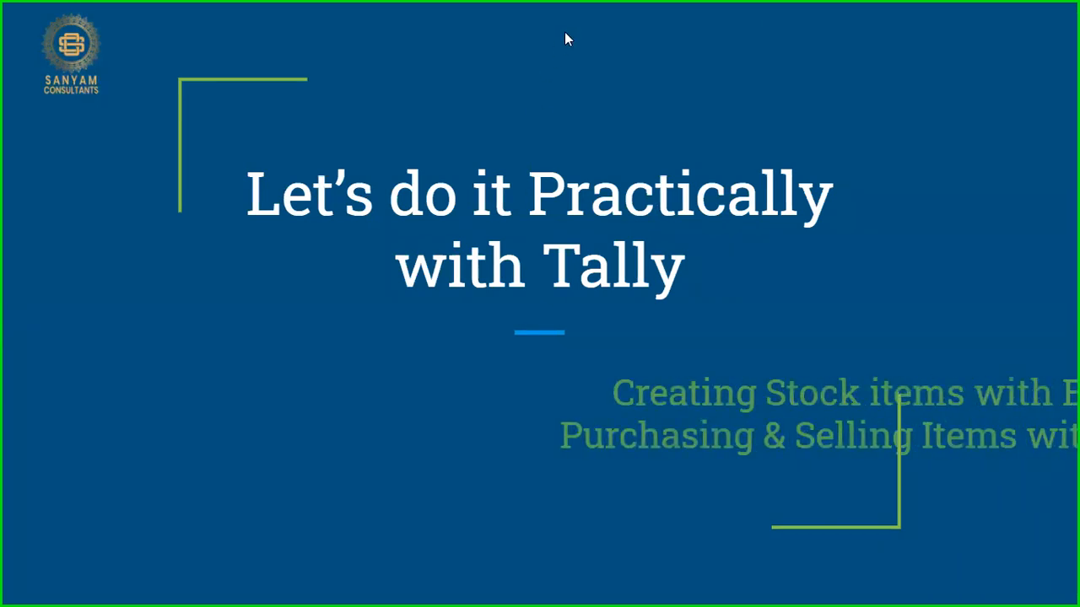